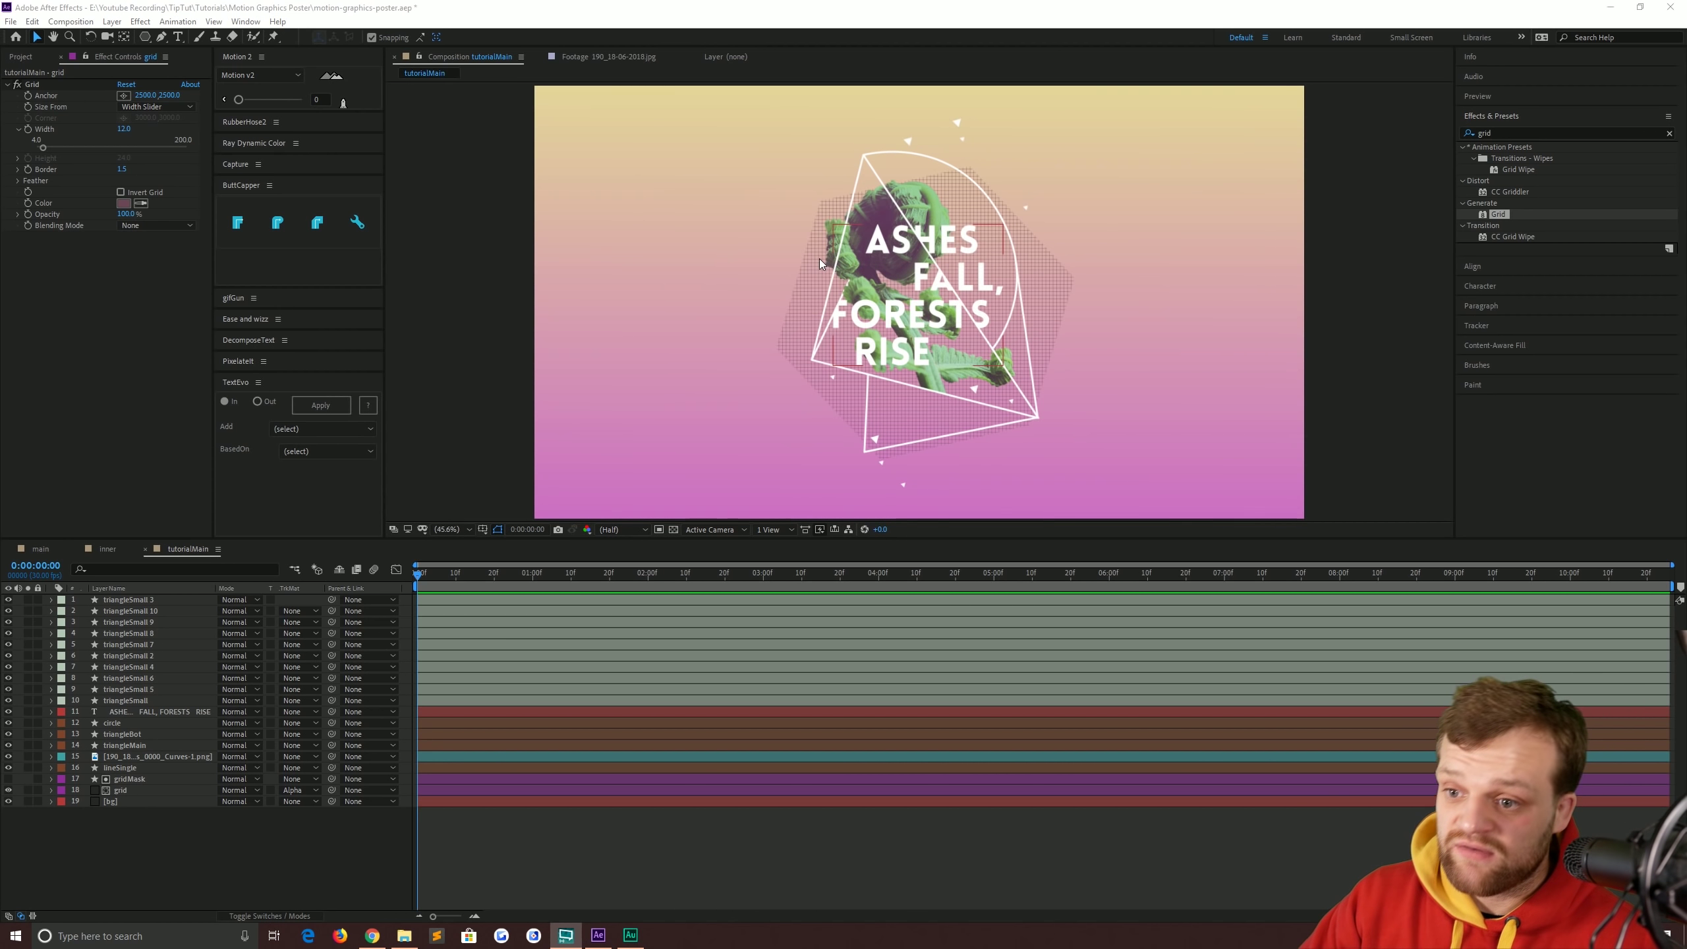
Open the finished 'main' composition from its Timeline tab.
left_click(39, 549)
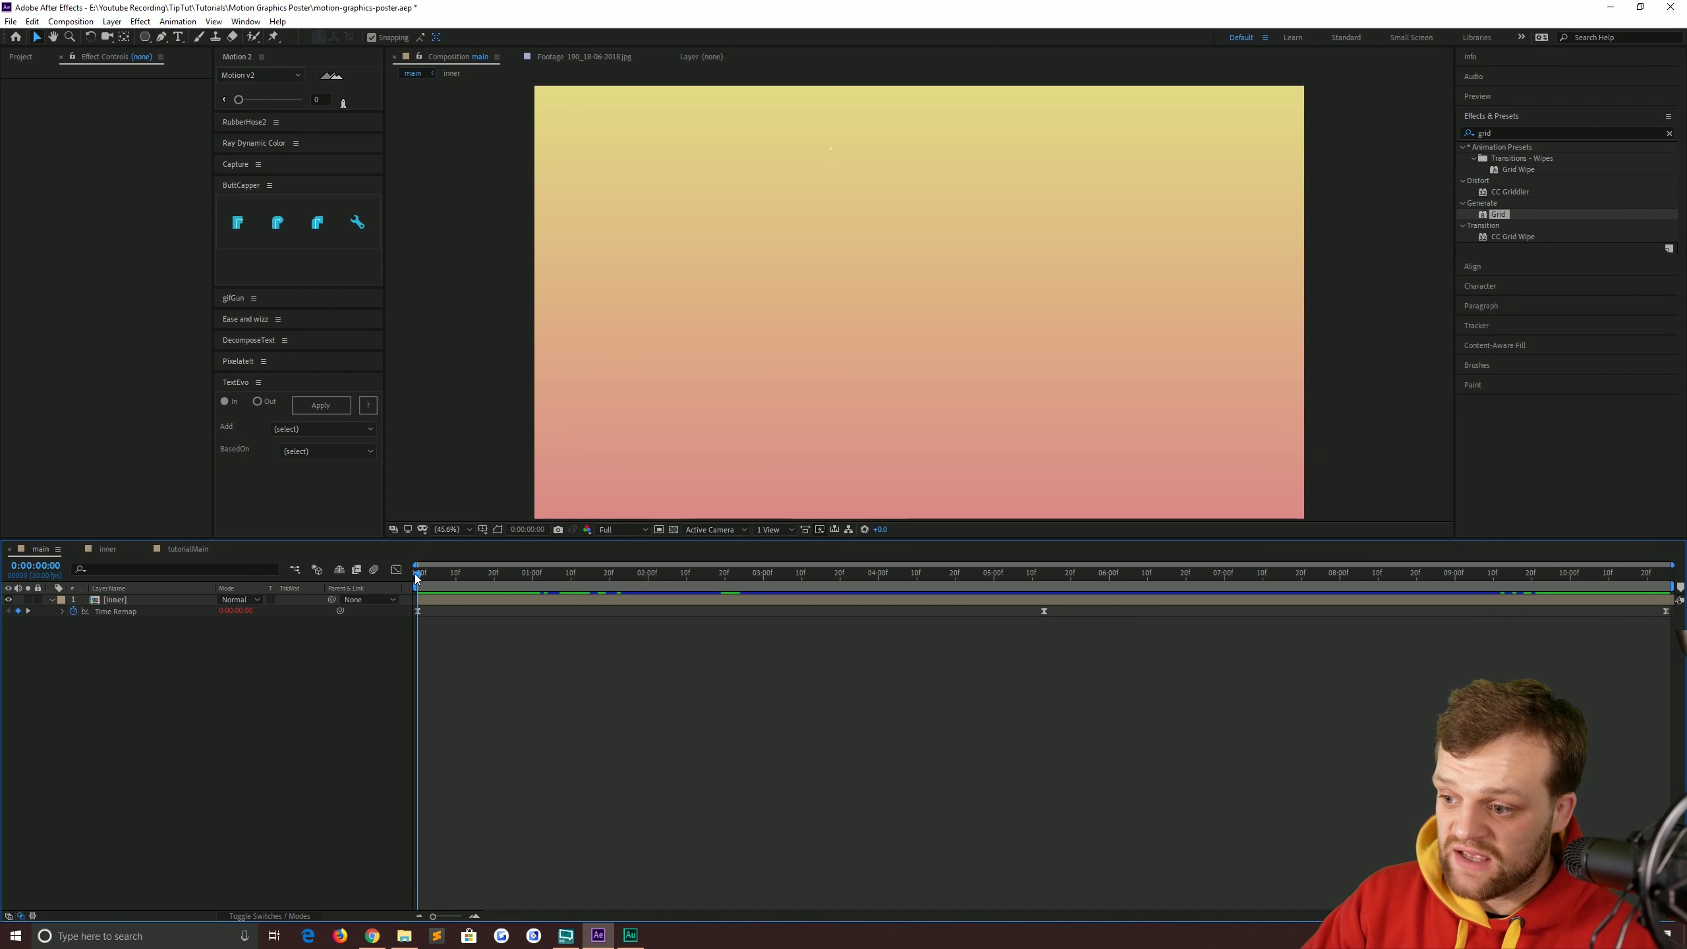
Play the finished poster animation in main, then go back to tutorialMain.
left_click_drag(417, 574, 532, 606)
key("space")
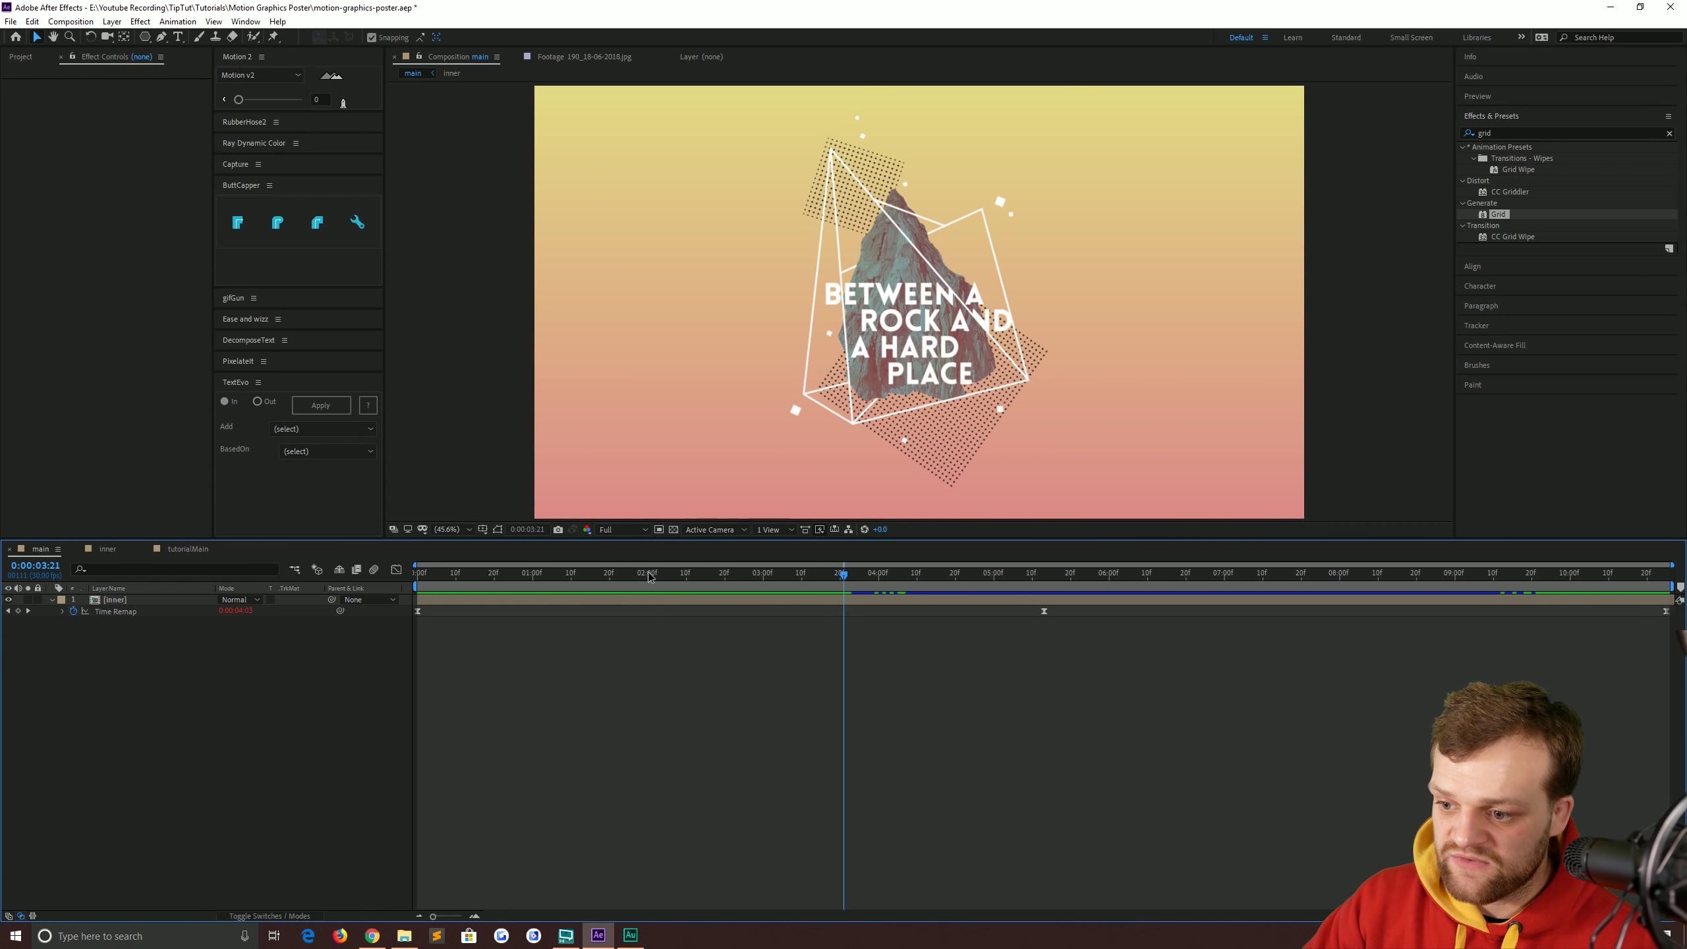
left_click_drag(649, 572, 762, 575)
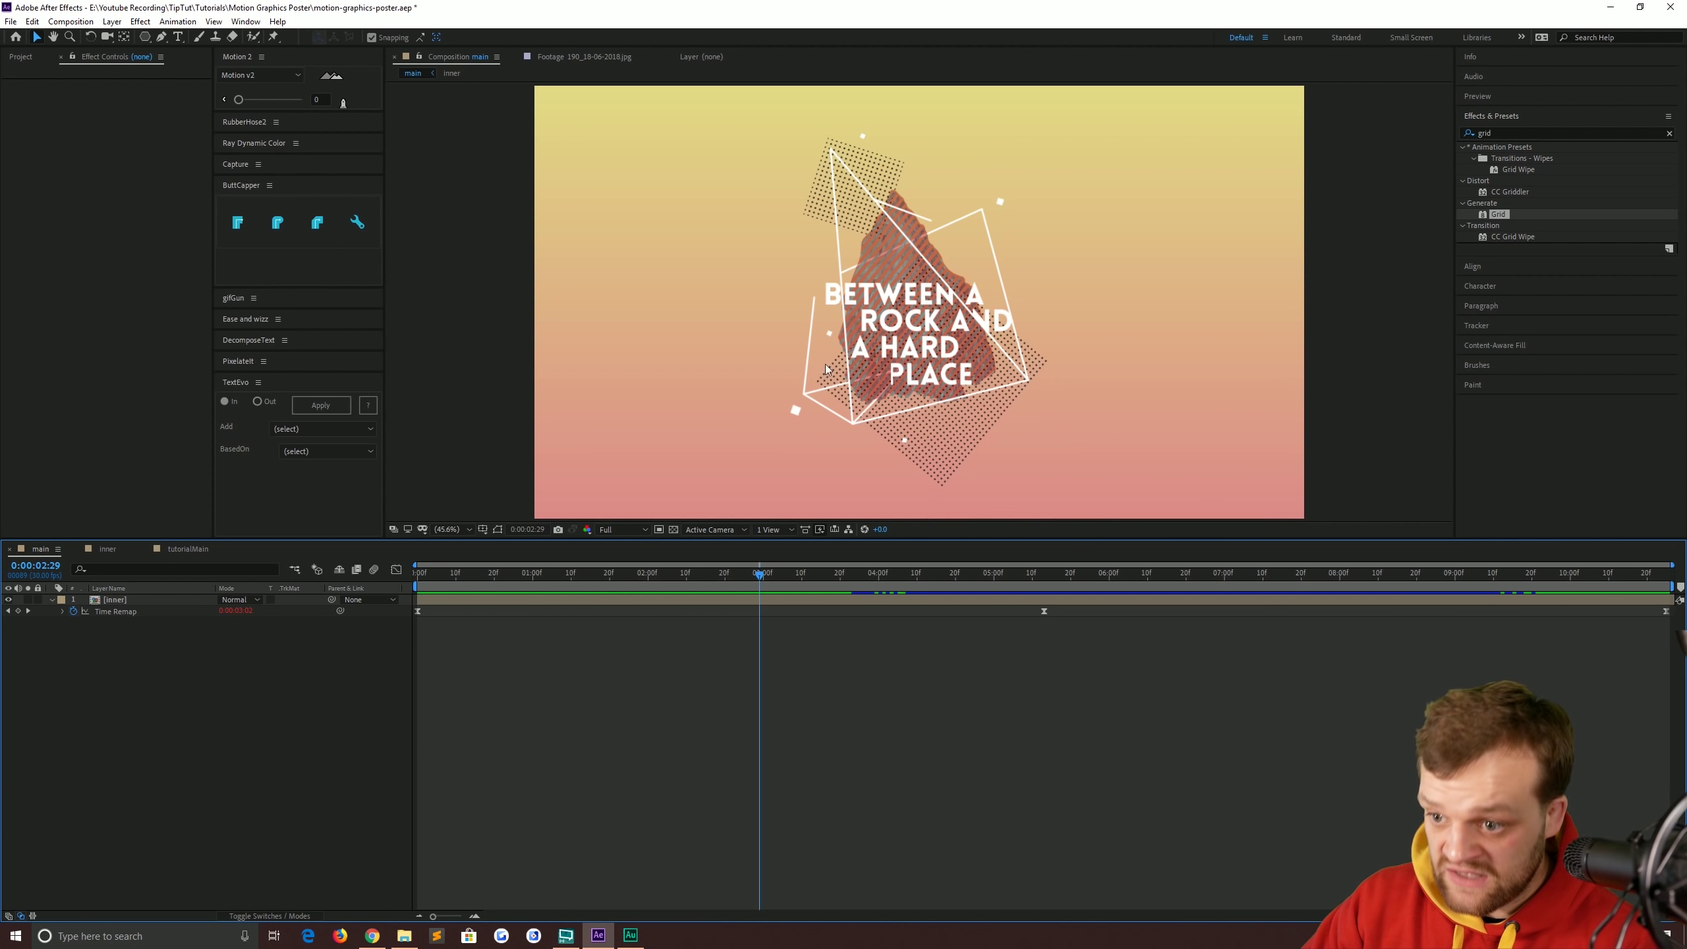
left_click(191, 550)
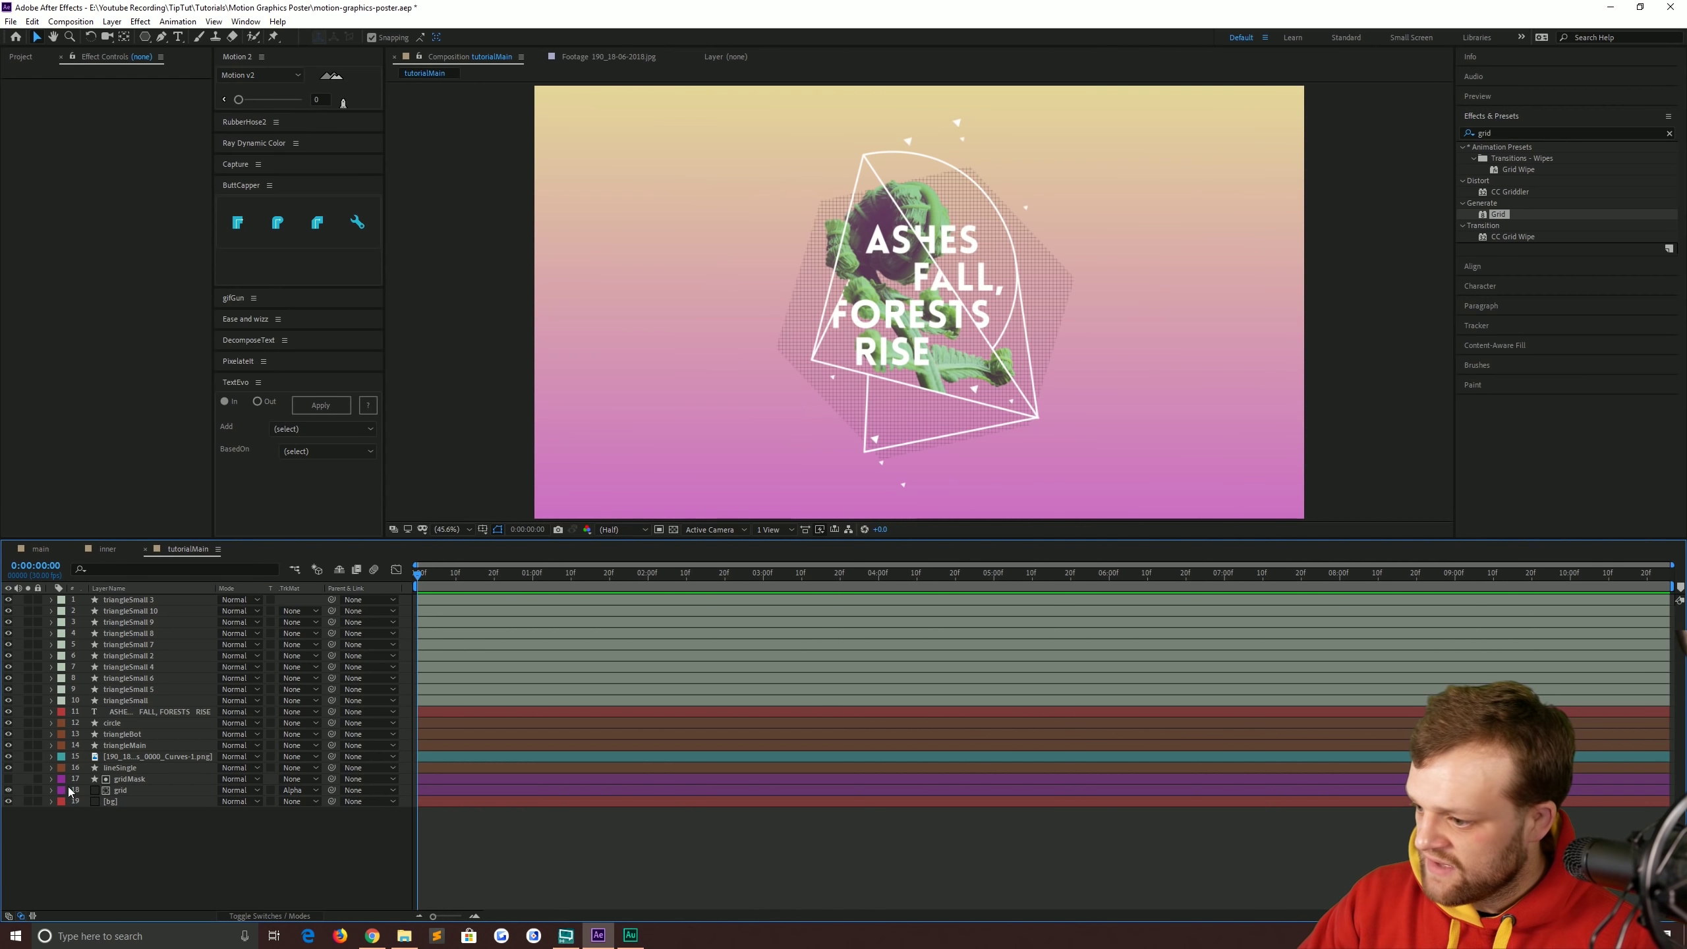
Hide the fern image, the ASHES FALL, FORESTS RISE text and the small triangle layers.
left_click(9, 757)
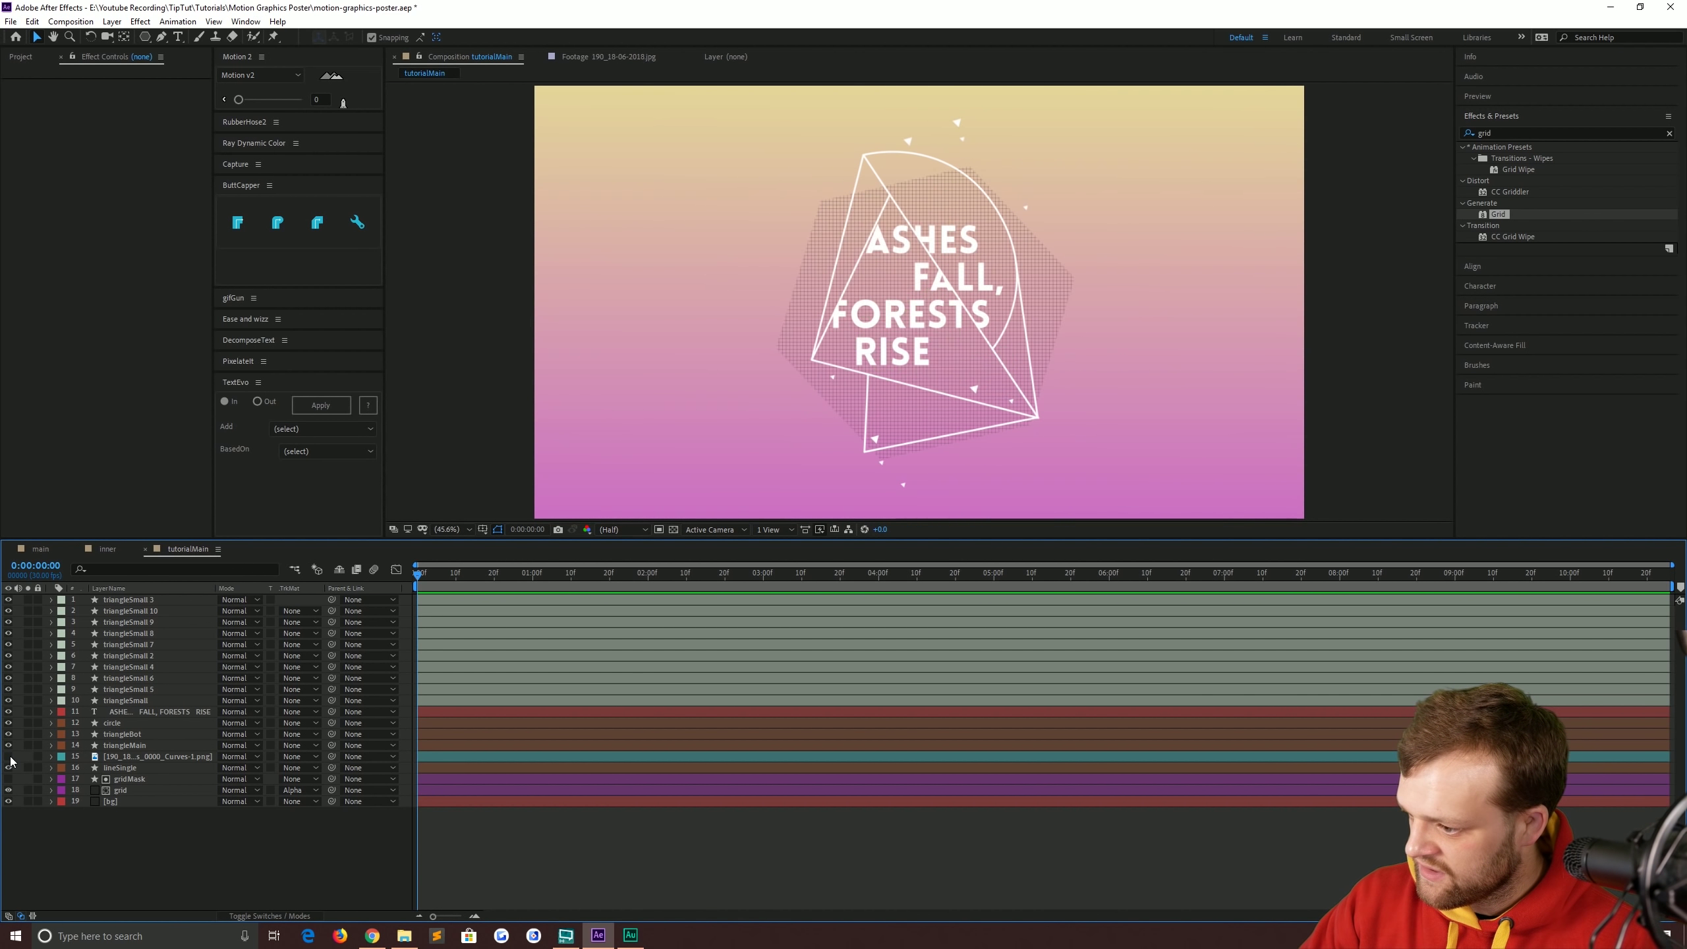
left_click(9, 712)
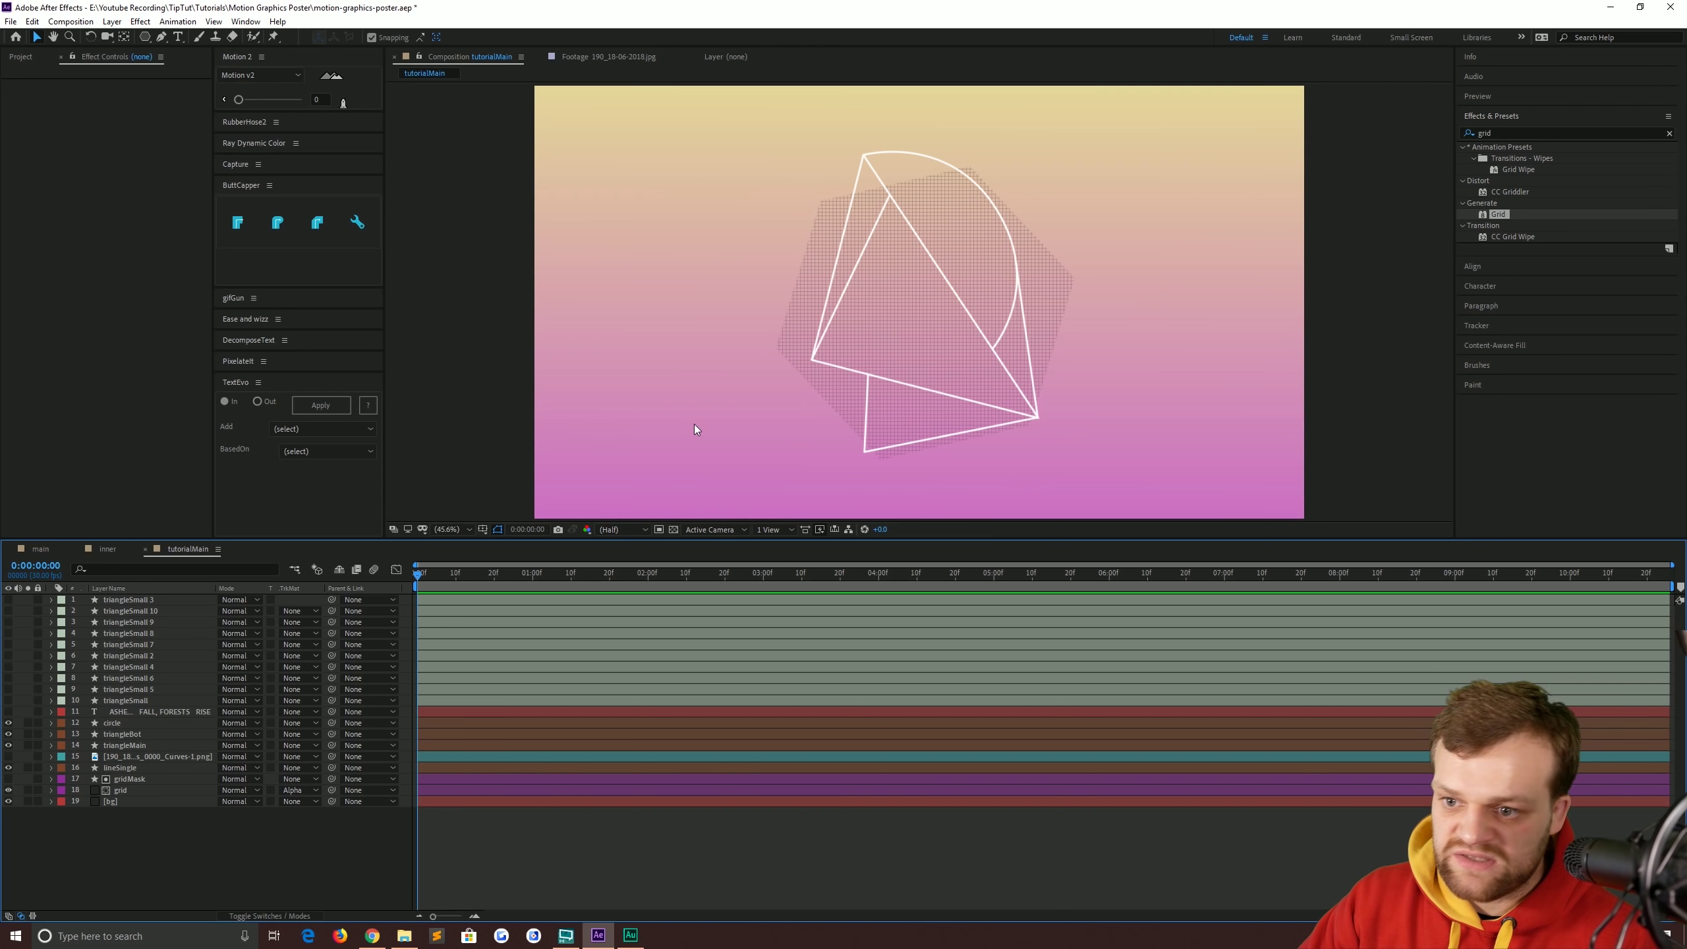
left_click_drag(730, 380, 725, 383)
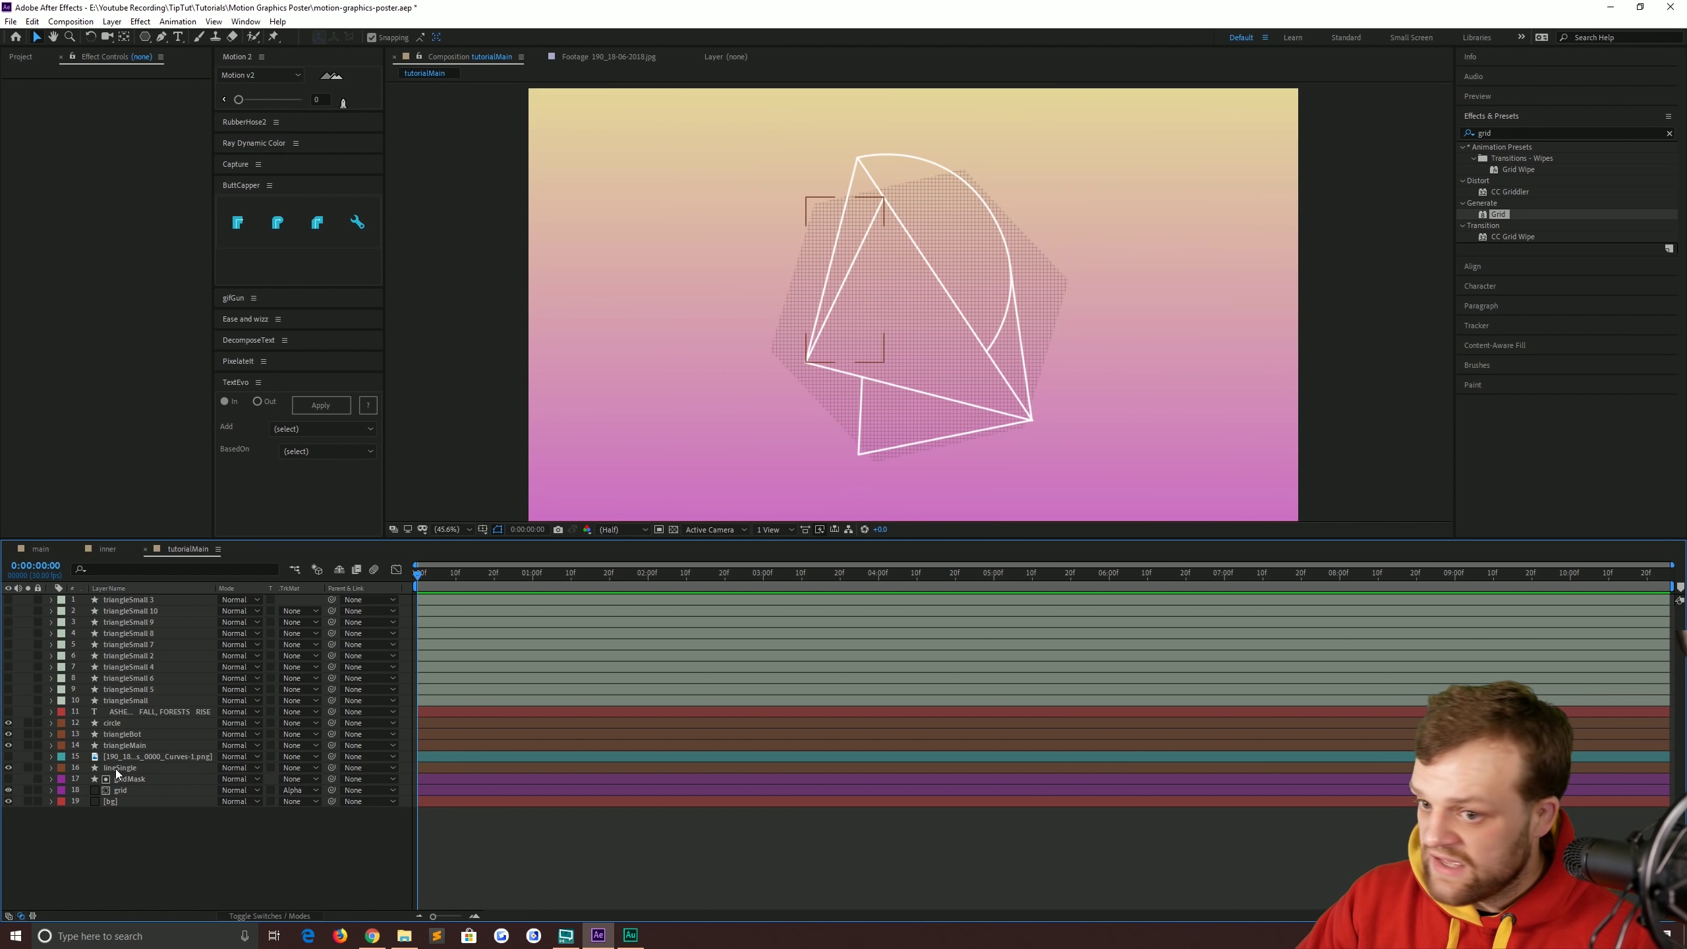
Add a Trim Paths operator to the circle layer's contents.
left_click(113, 723)
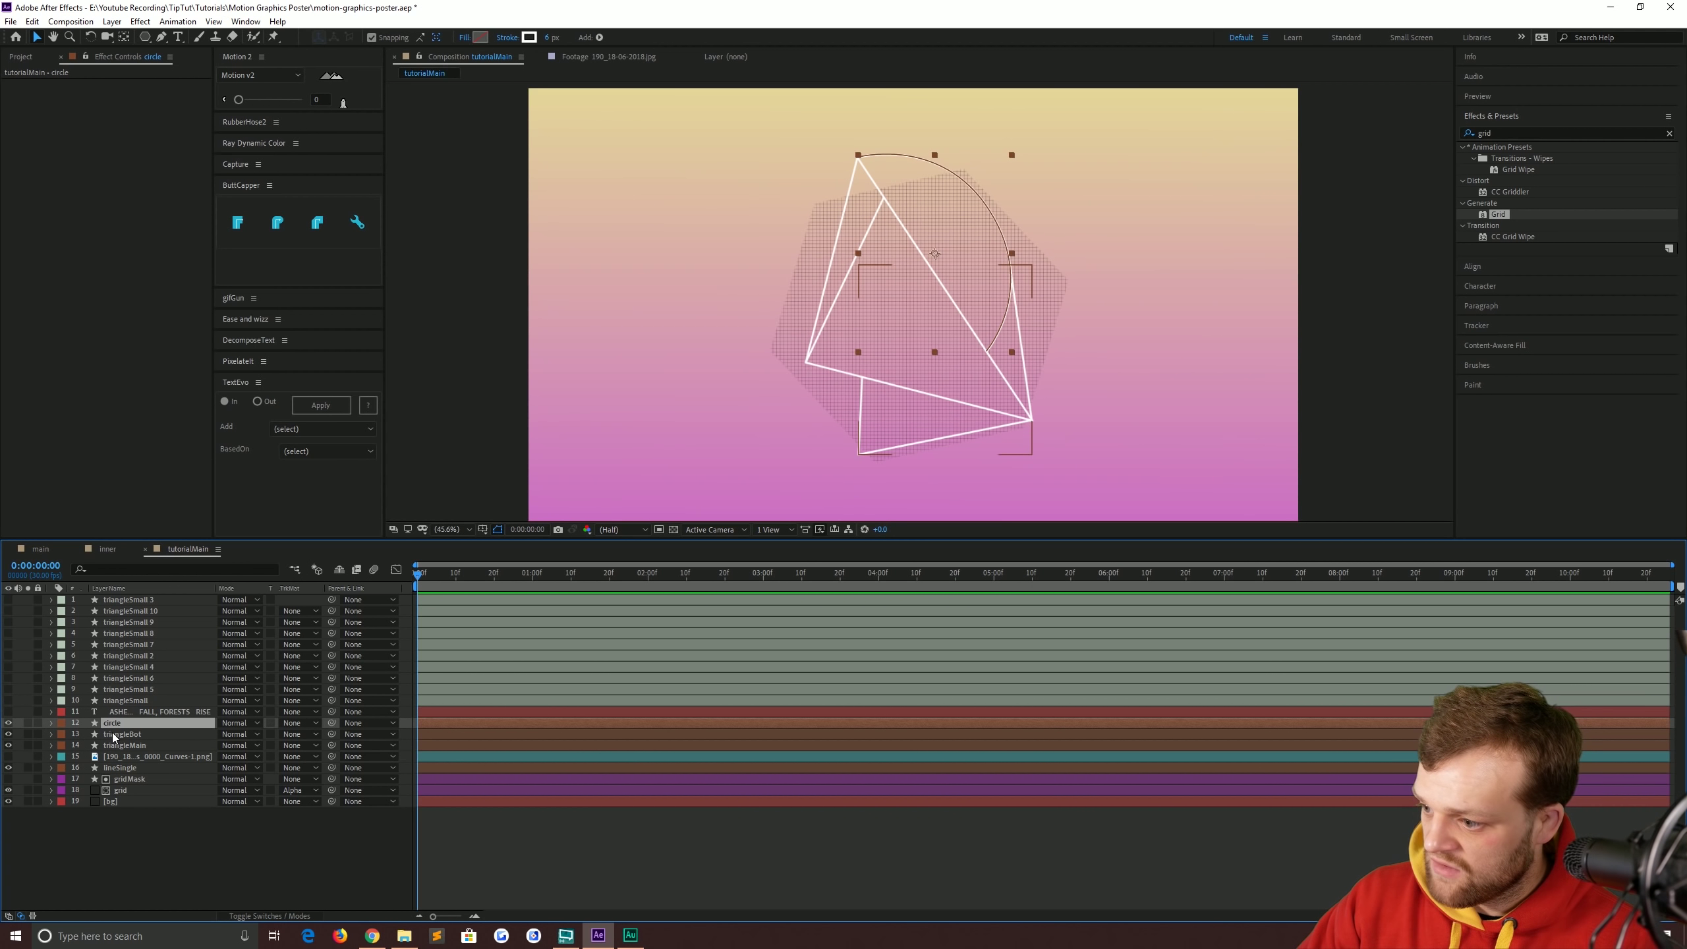
left_click(51, 724)
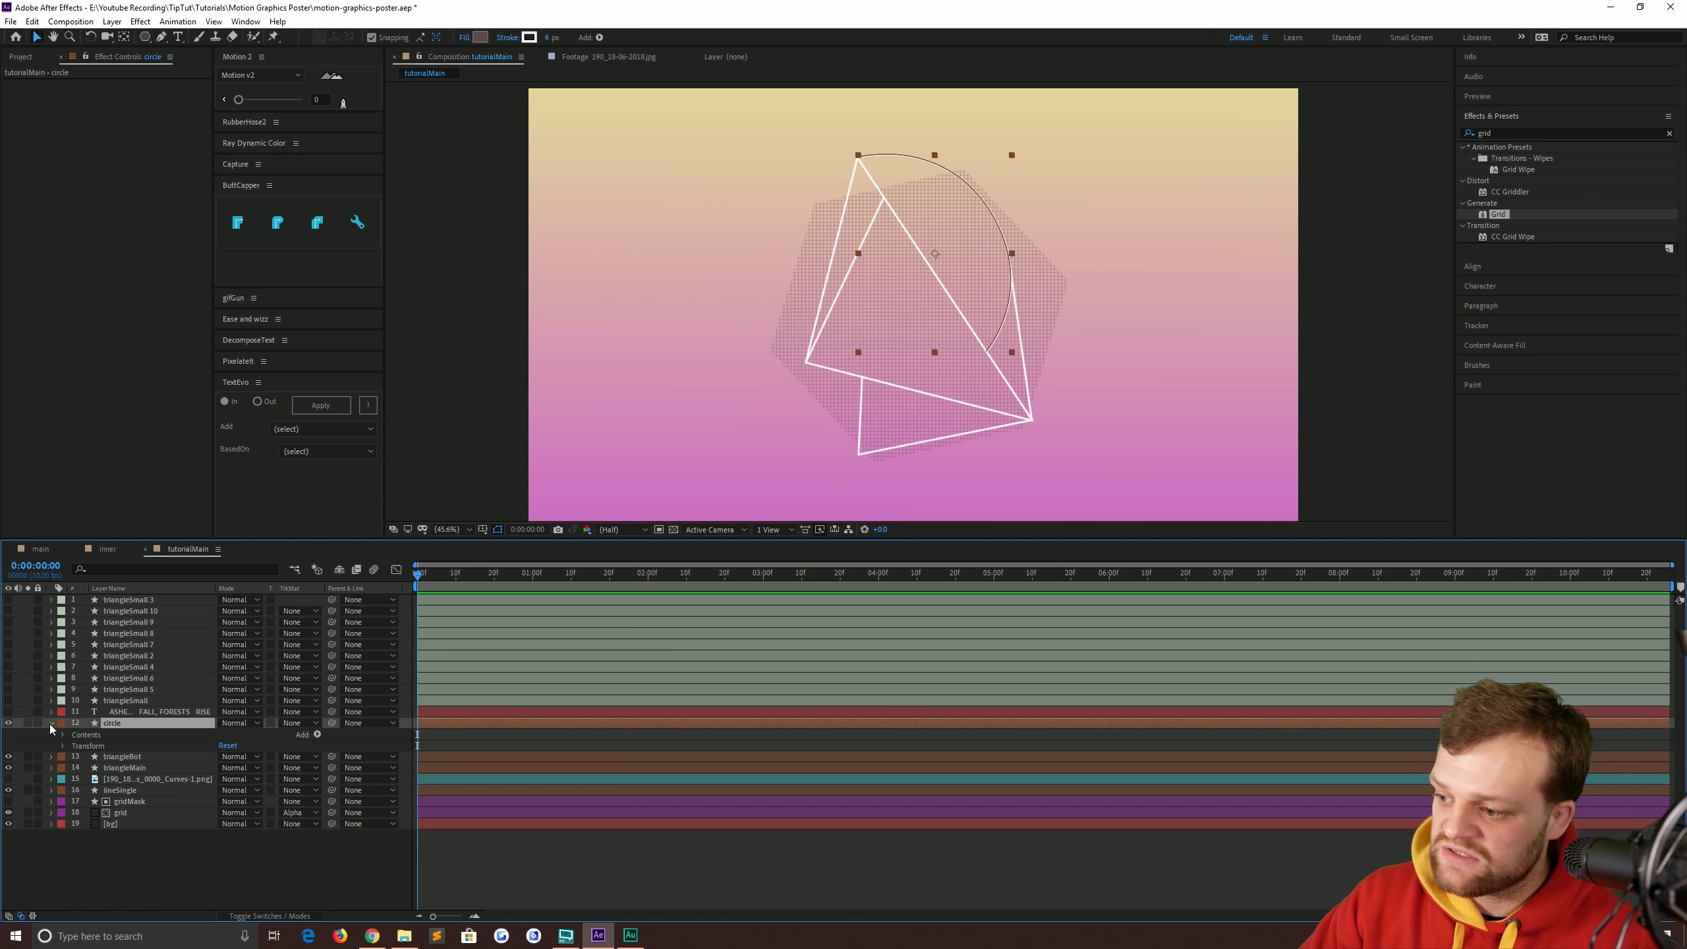
left_click(317, 735)
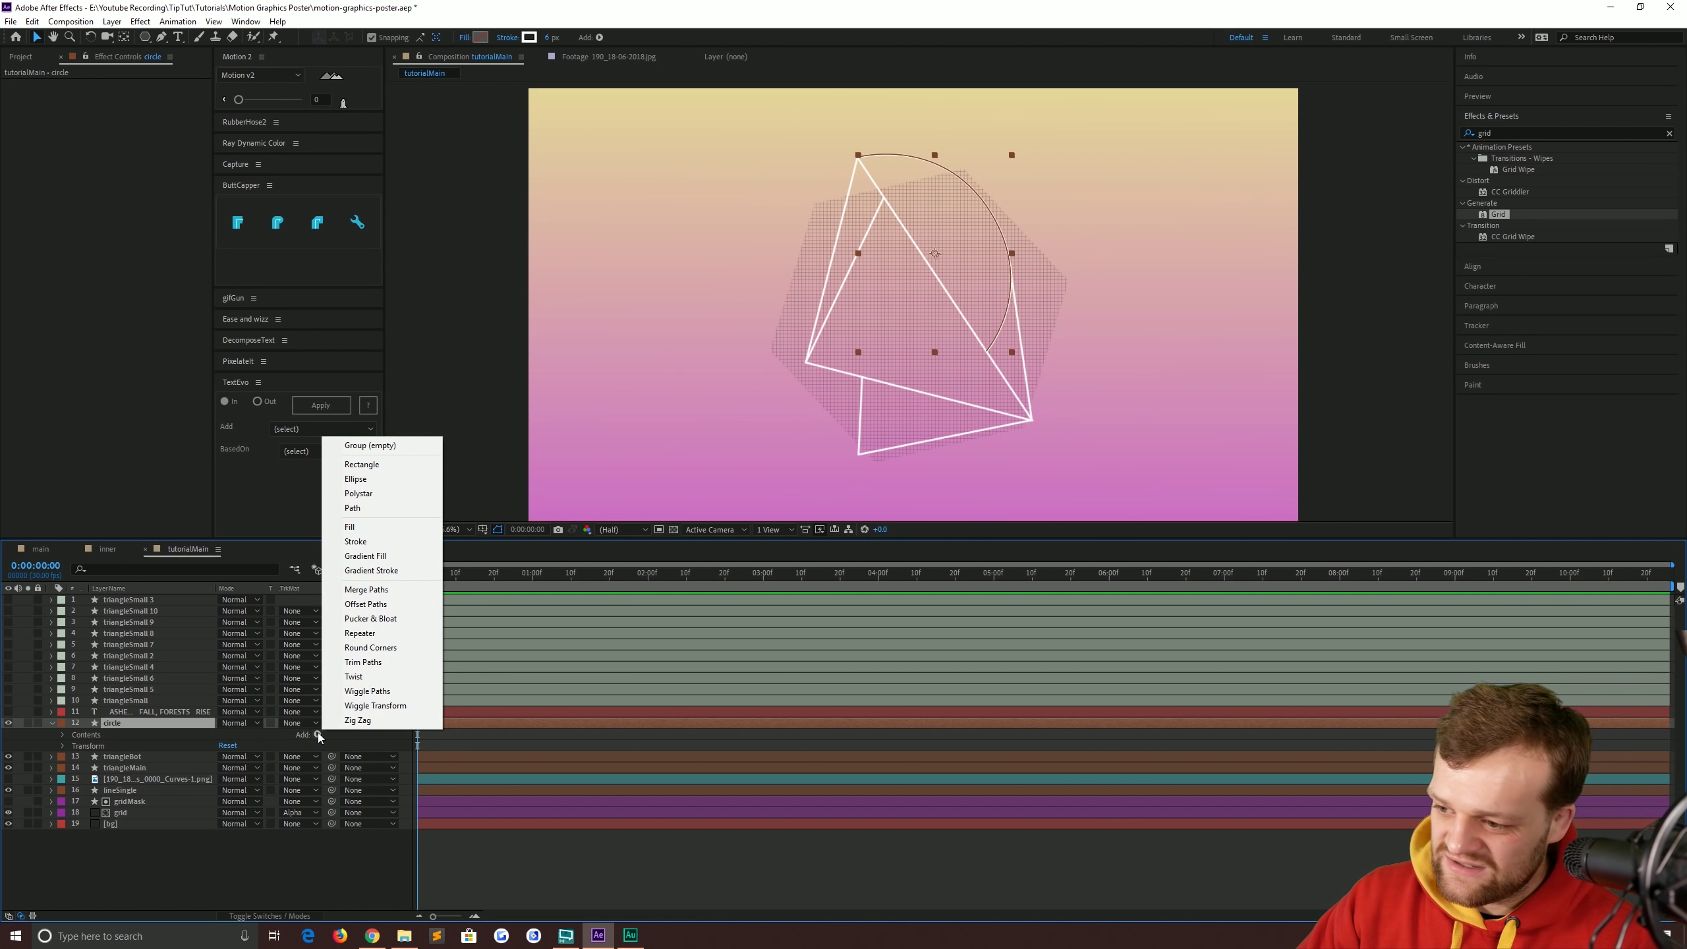
left_click(364, 662)
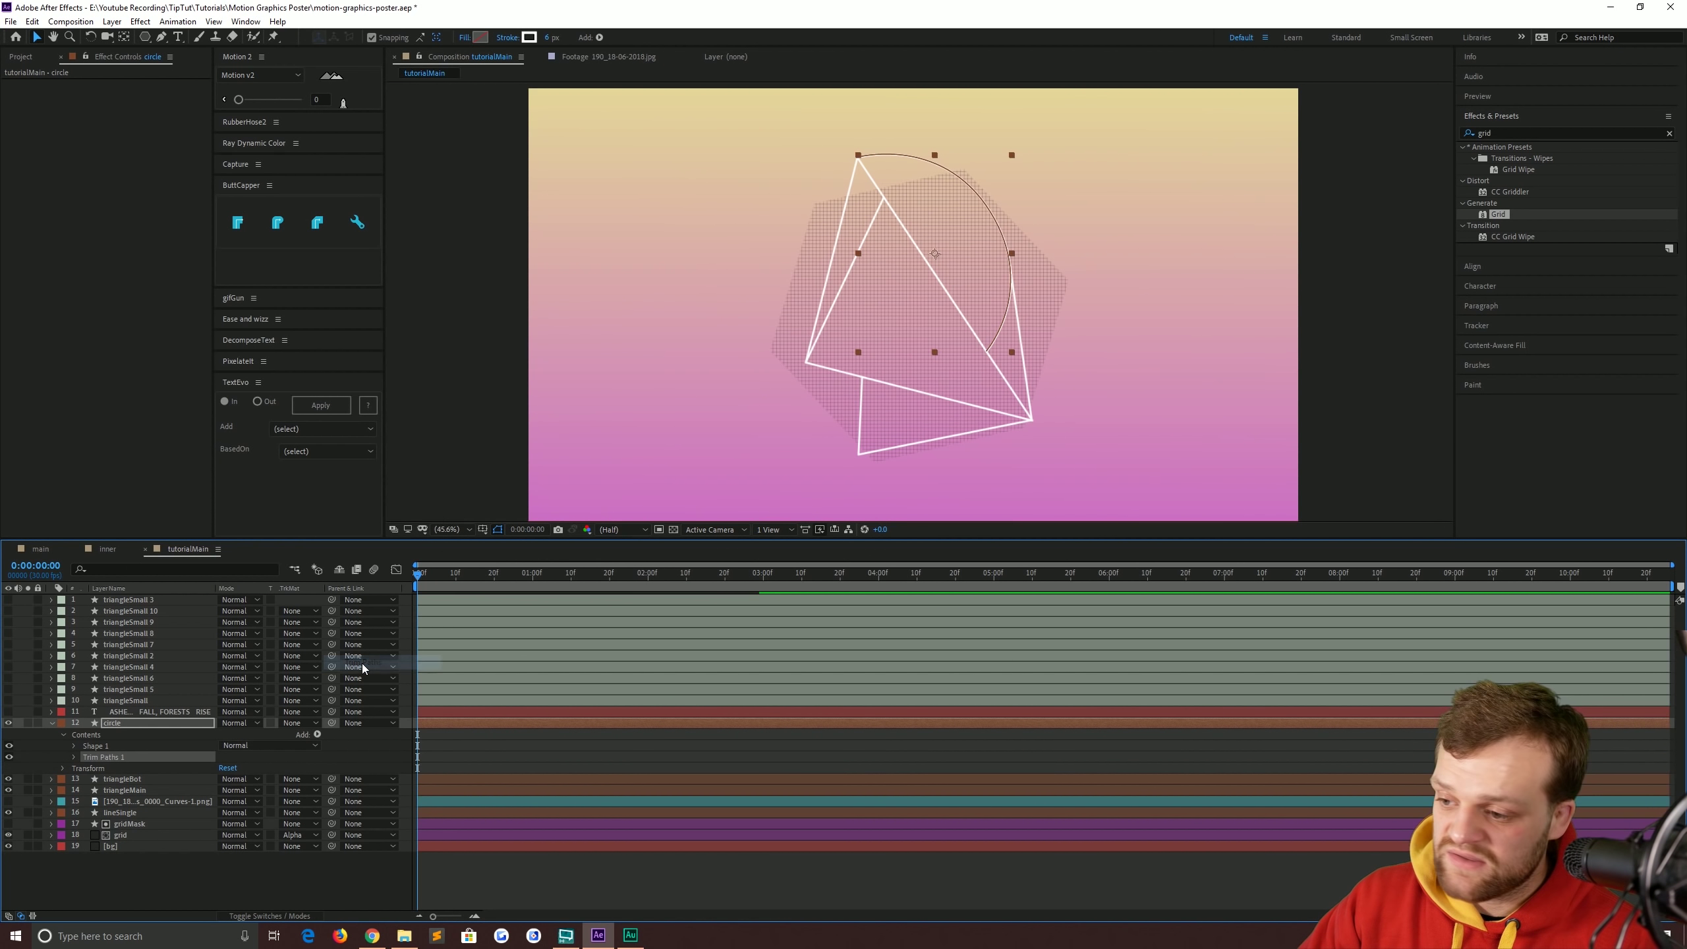
left_click(74, 758)
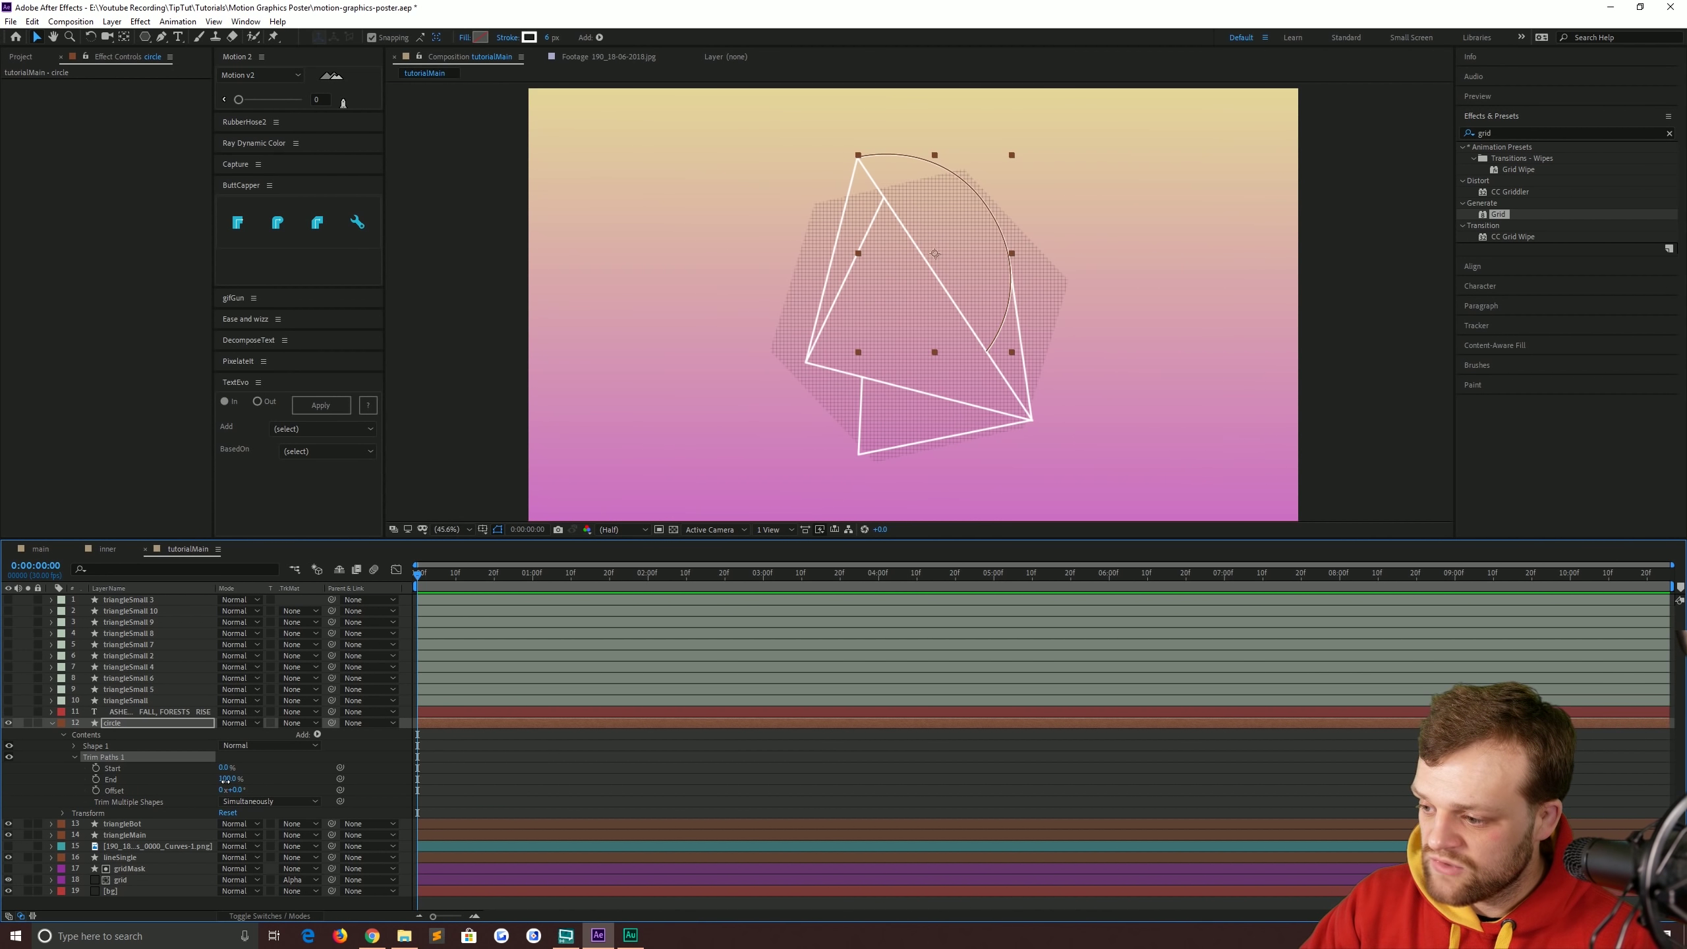
Set the circle's Trim Paths End to 0% and keyframe it at the first frame.
left_click_drag(226, 779, 201, 785)
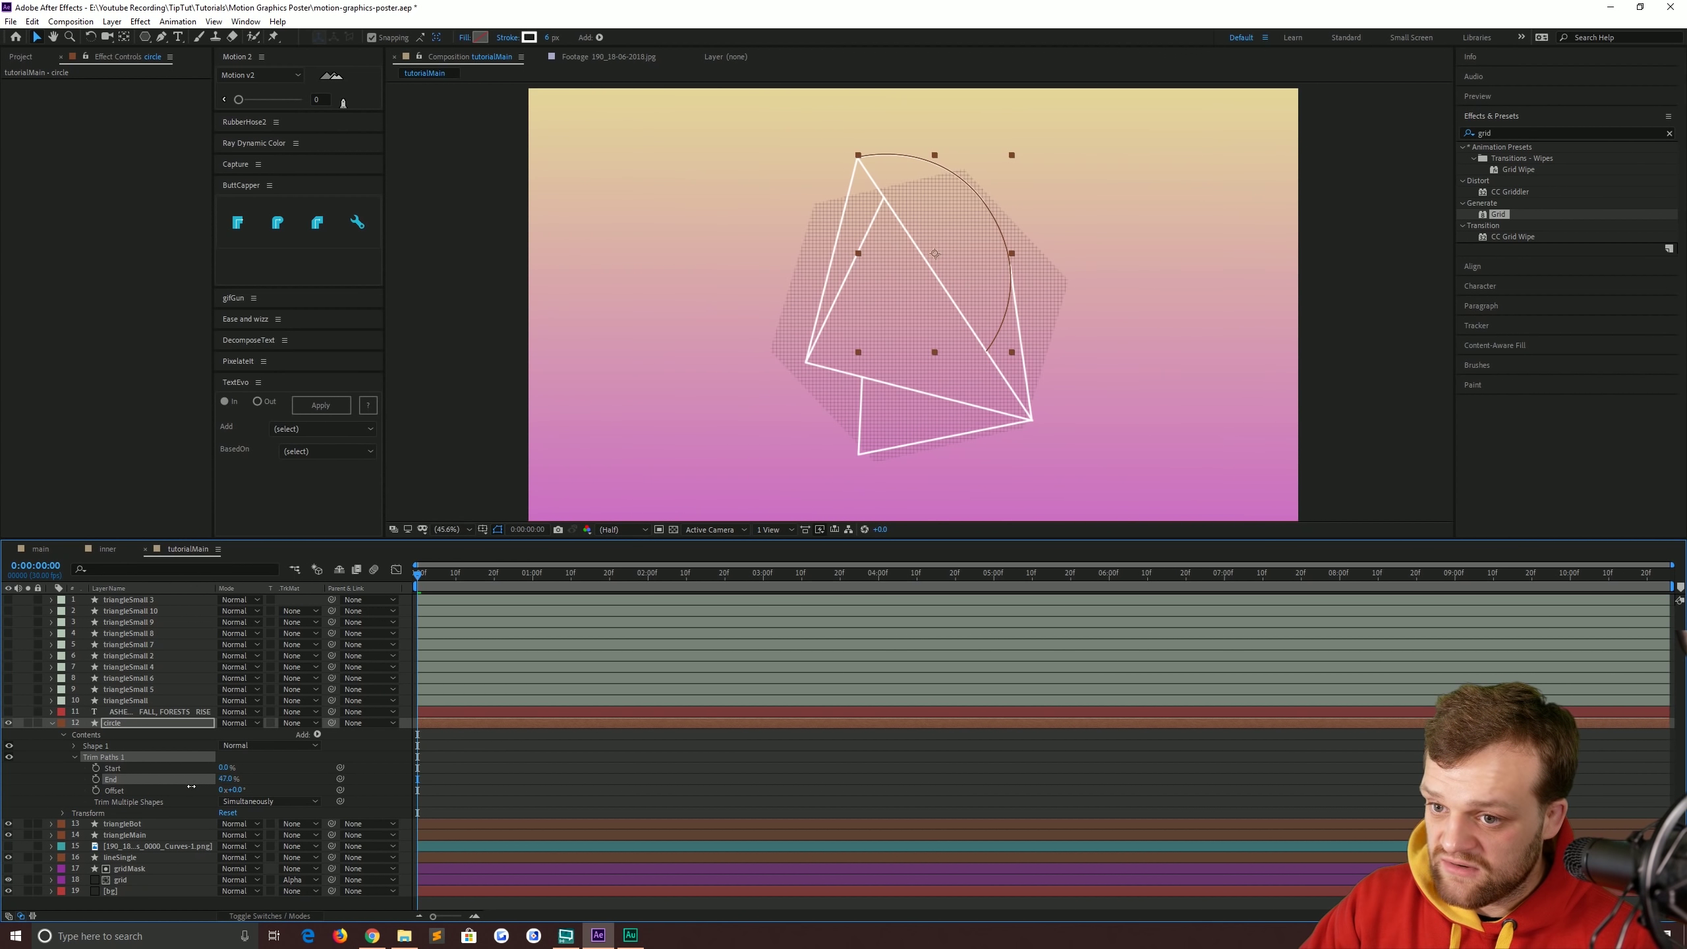
left_click(947, 179)
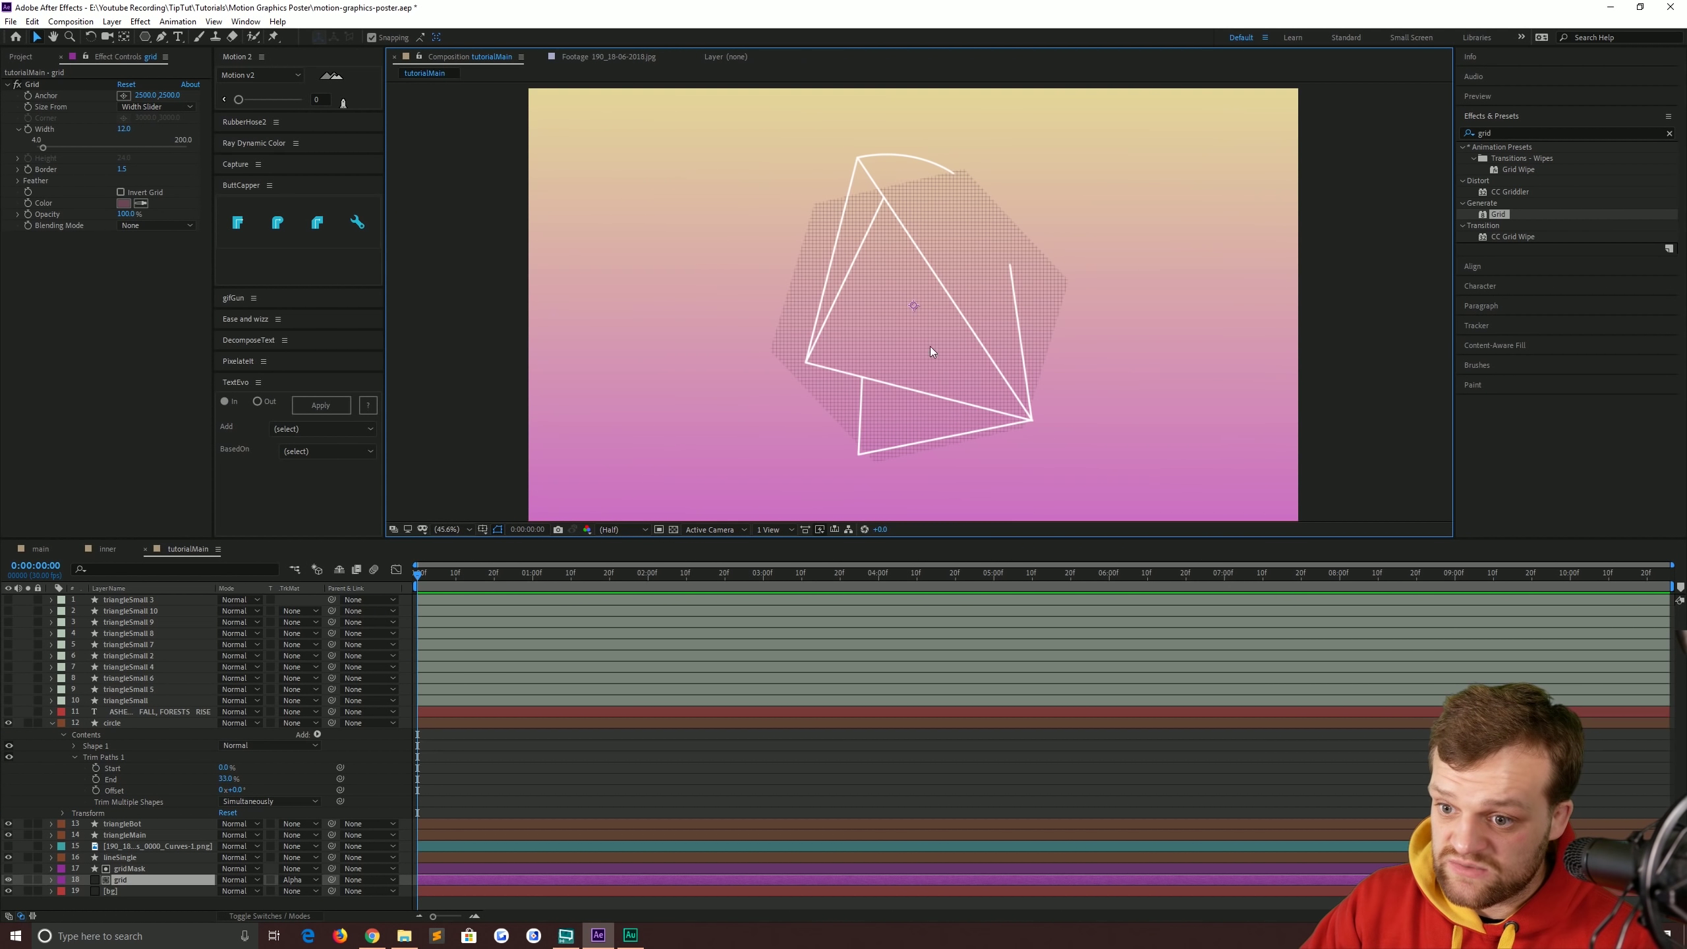
left_click_drag(226, 779, 216, 778)
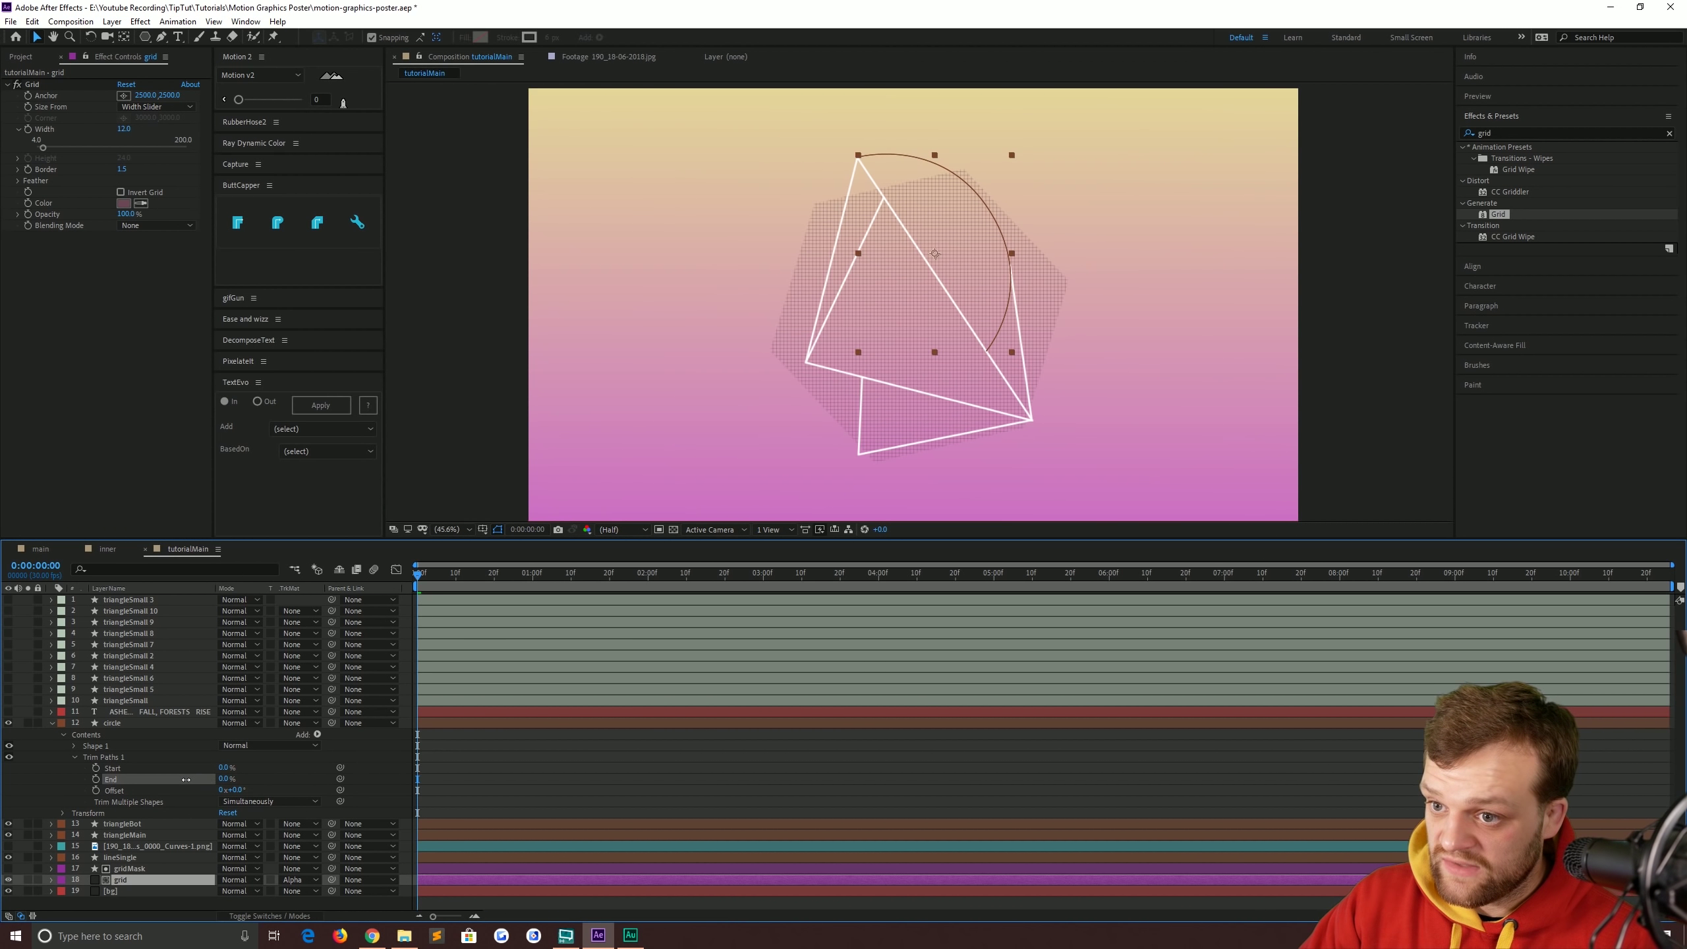
left_click(186, 780)
left_click(96, 779)
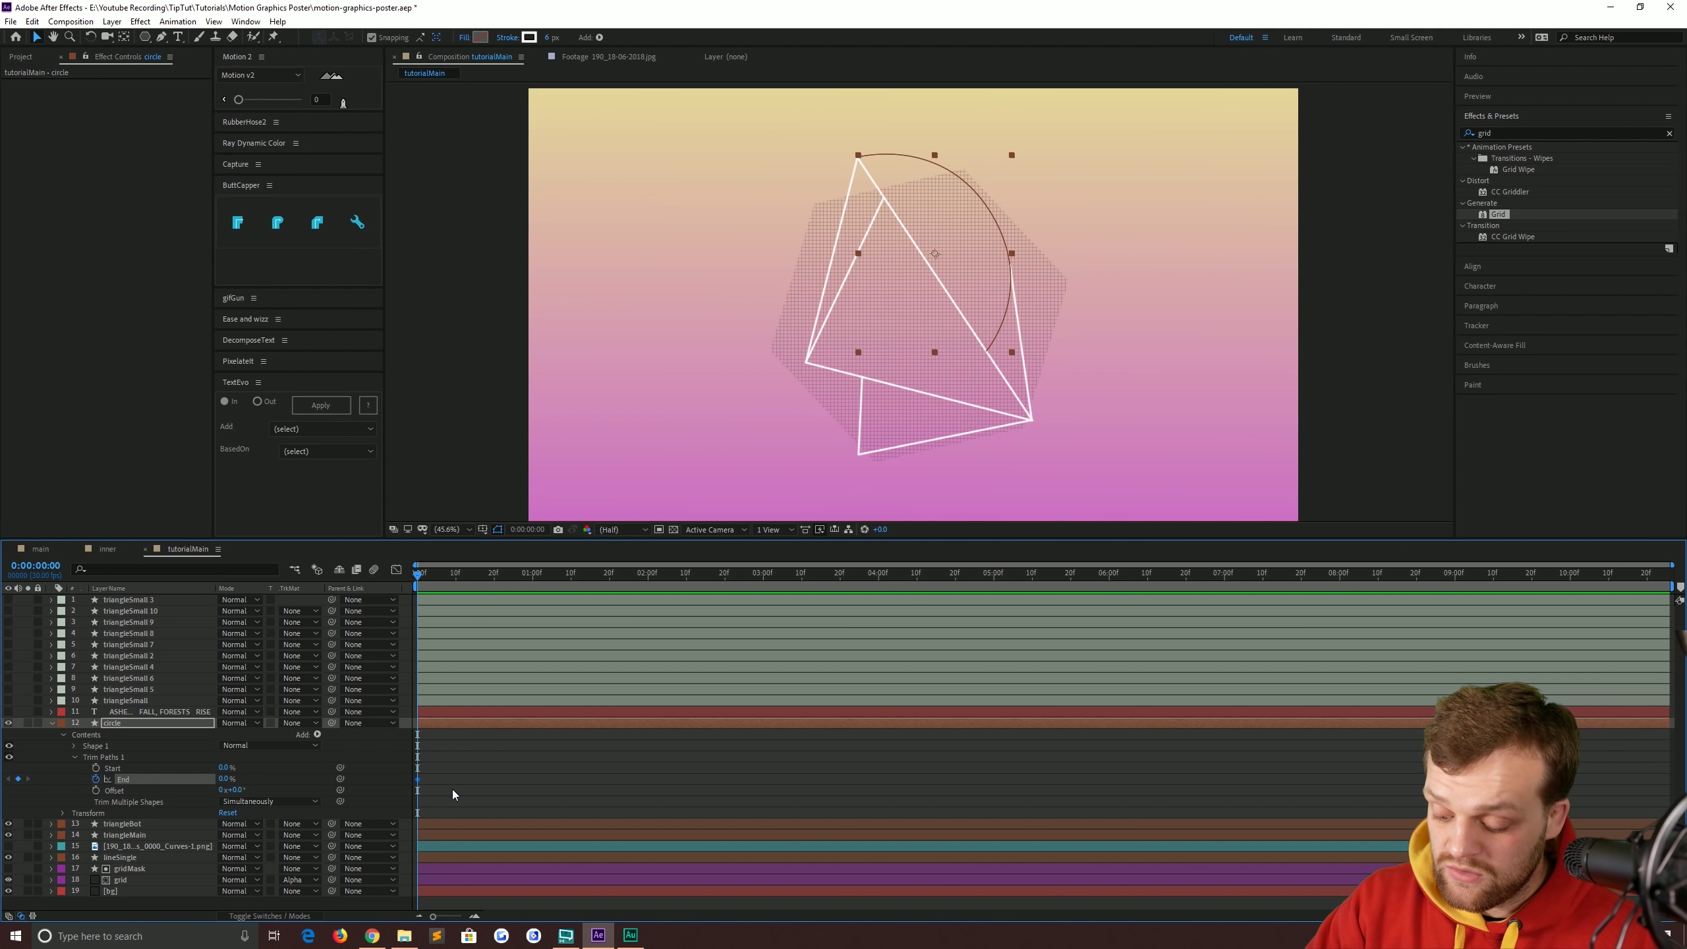
Advance 30 frames and keyframe the circle's Trim Paths End at 100%.
key("shift+Page_Down")
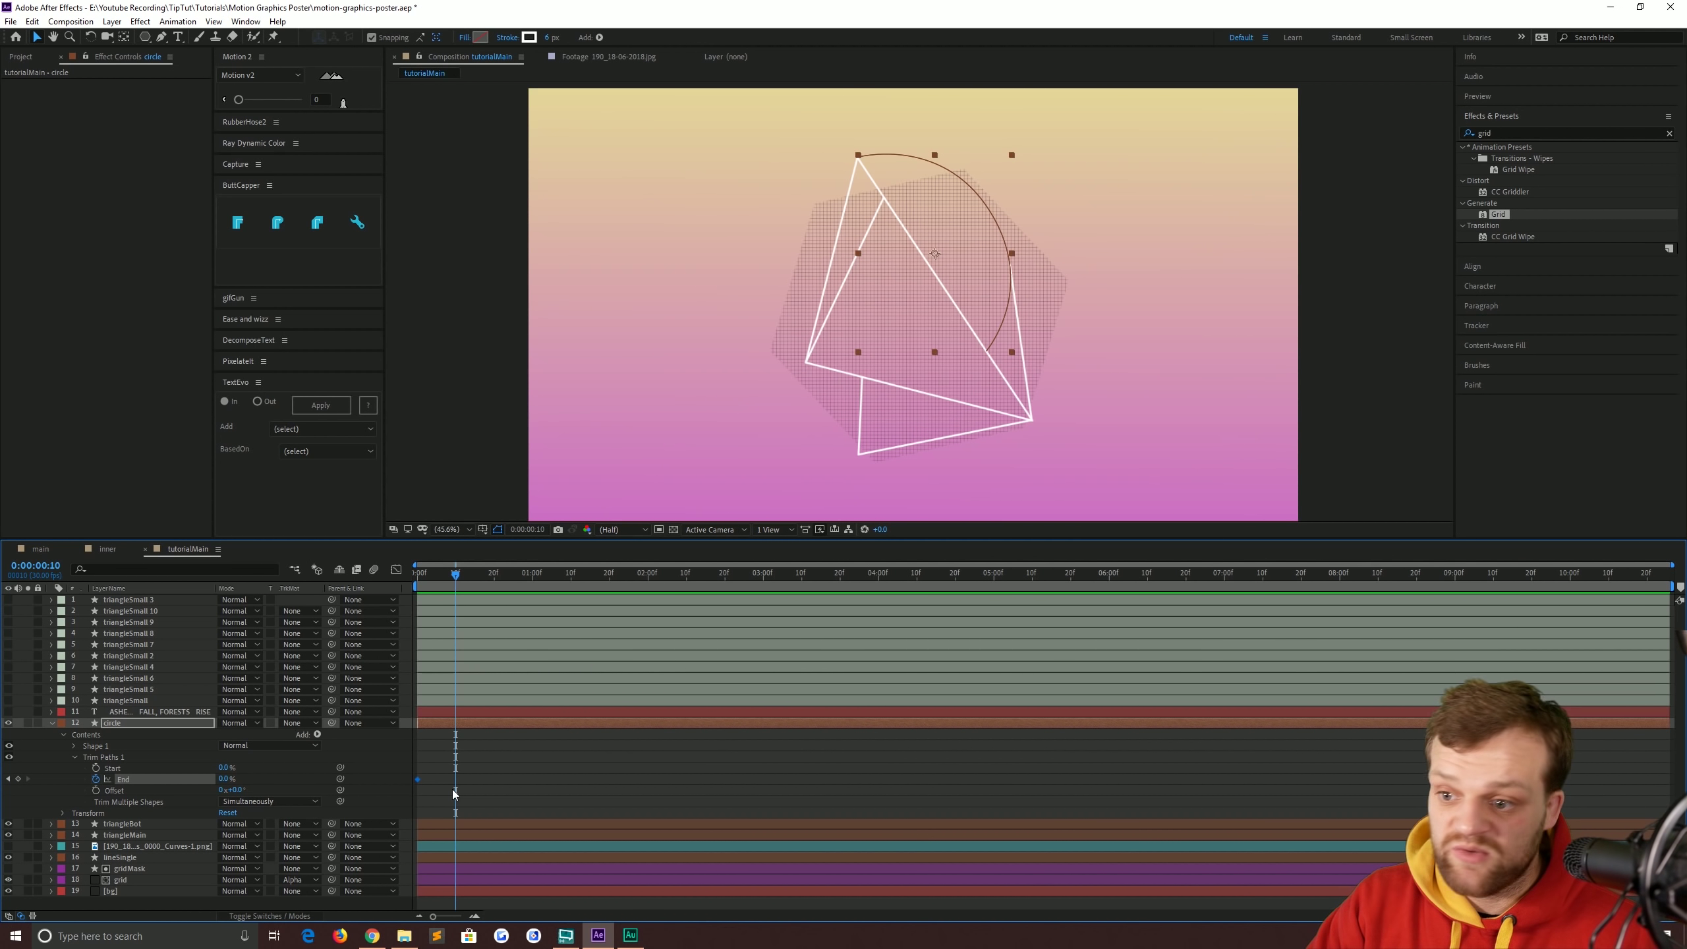
key("shift+Page_Down")
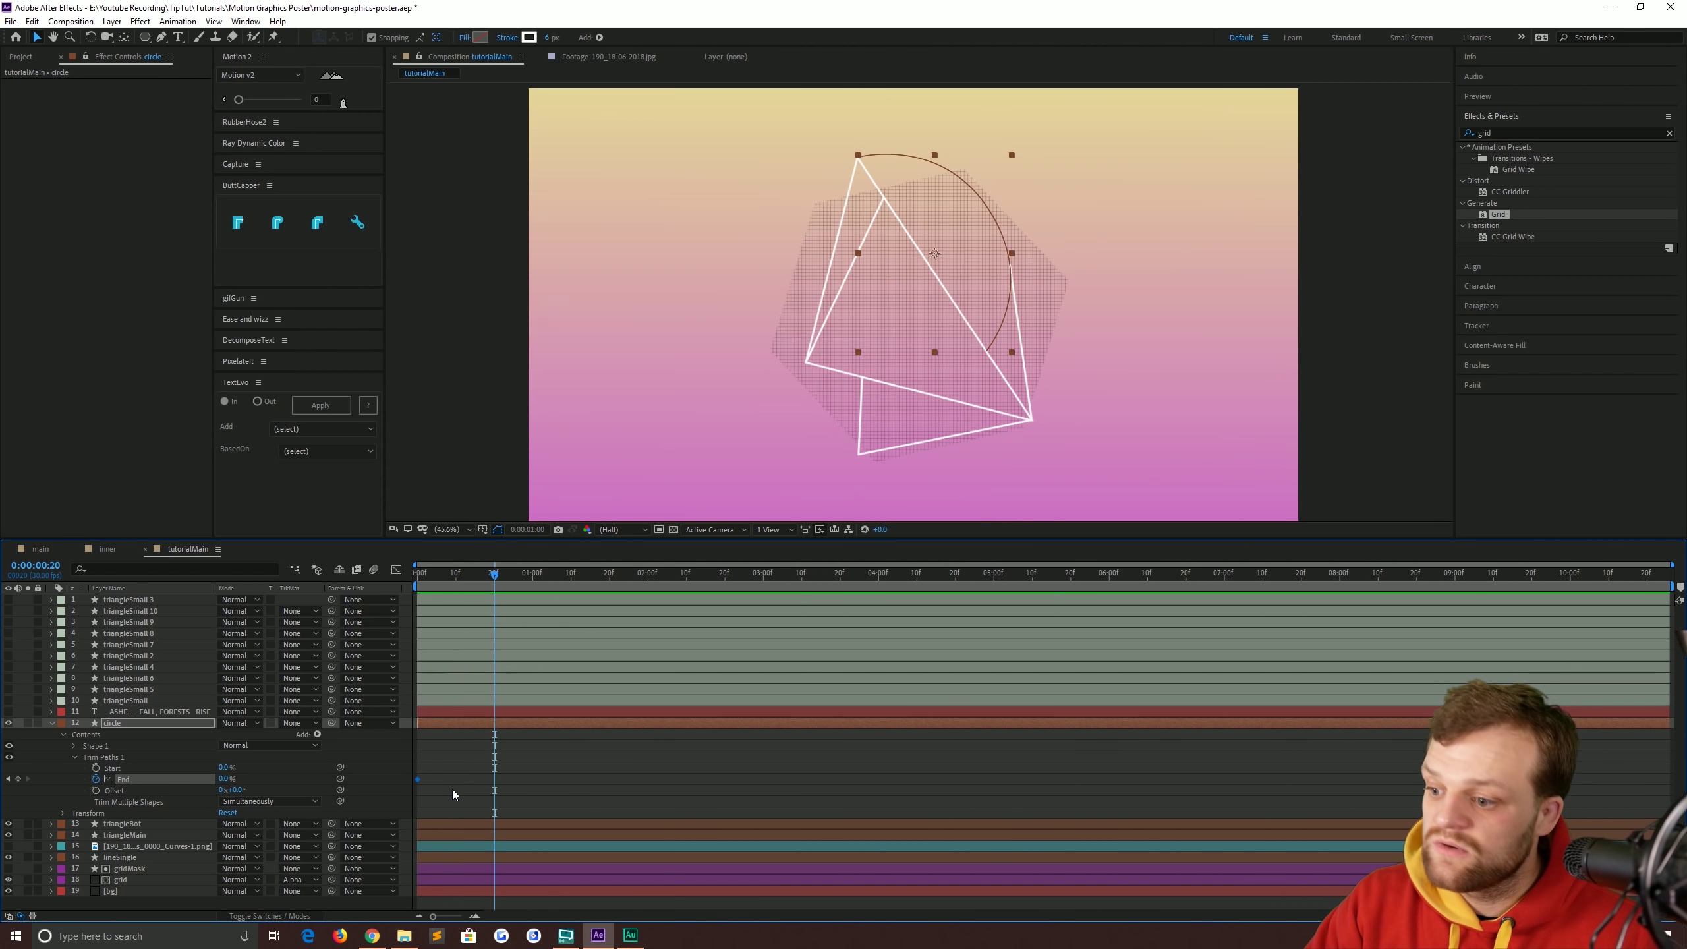
key("shift+Page_Down")
key("shift+Page_Down")
key("shift+Page_Down")
key("shift+Page_Down")
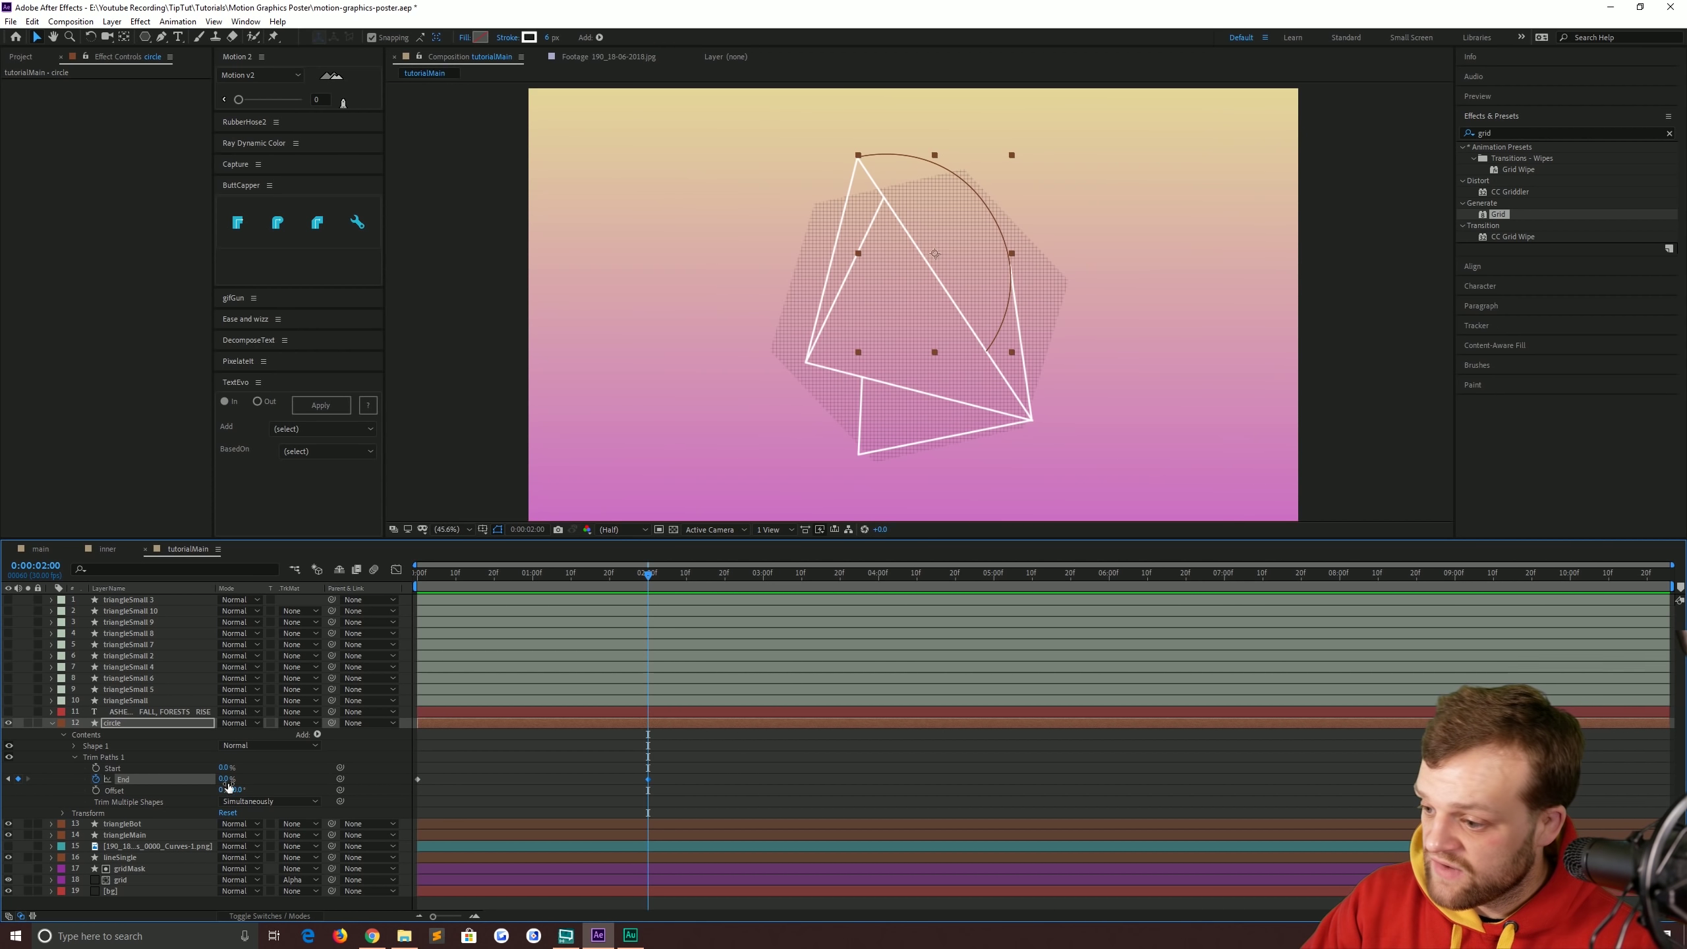
left_click_drag(240, 781, 325, 787)
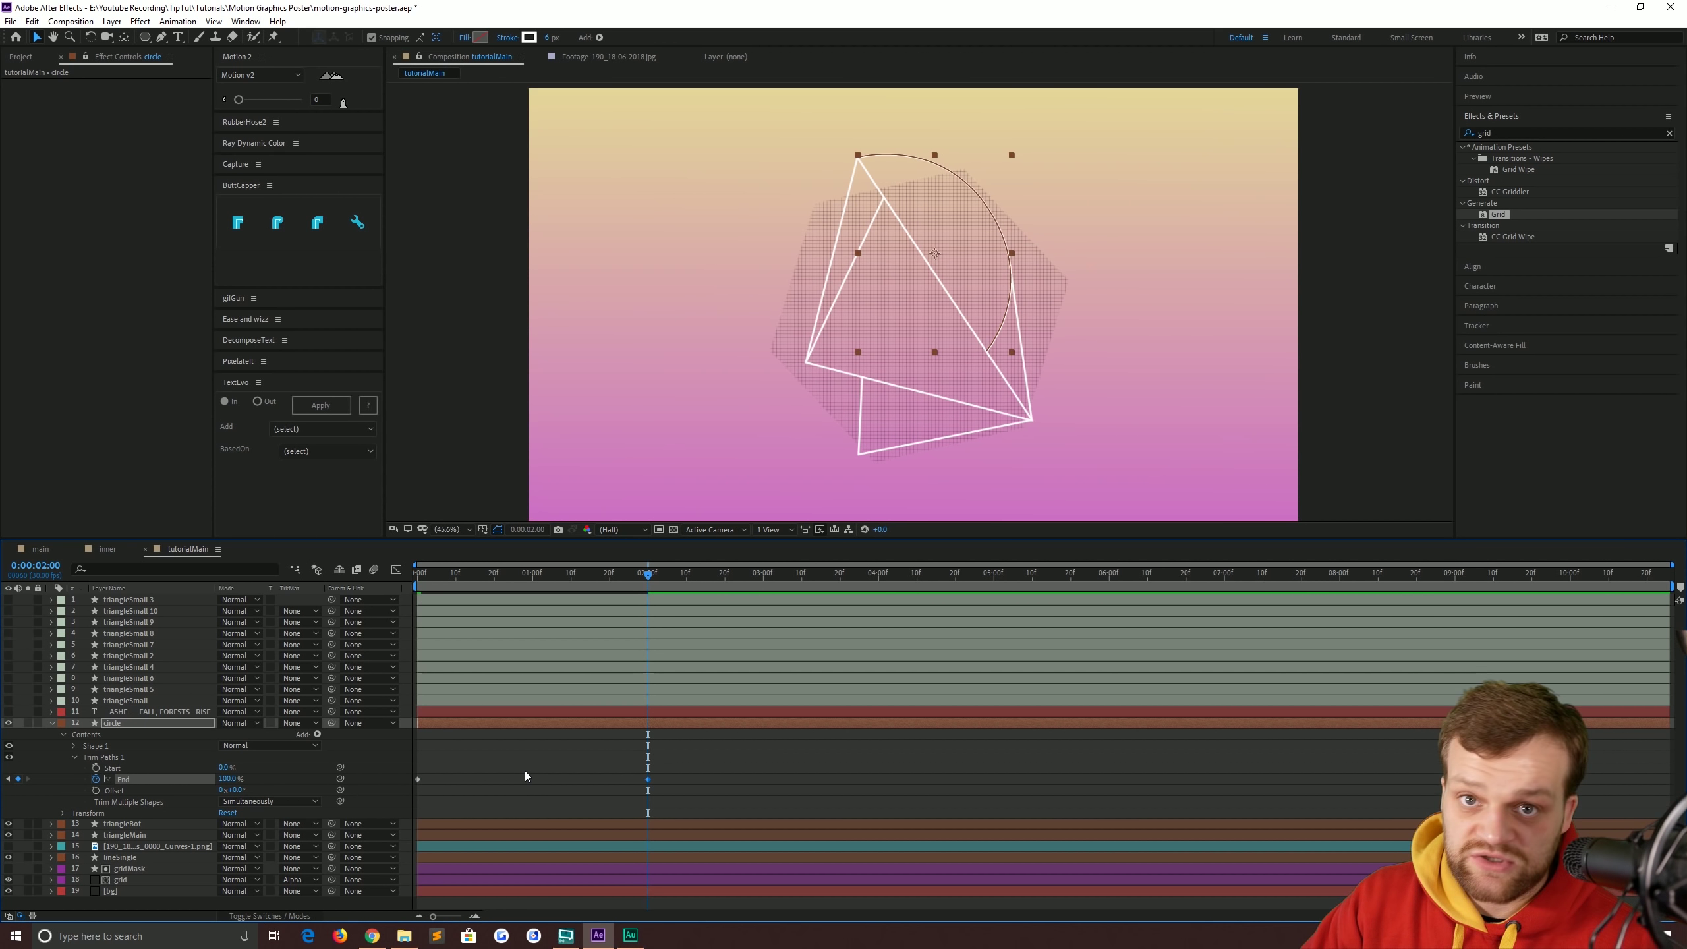
left_click_drag(689, 806, 397, 755)
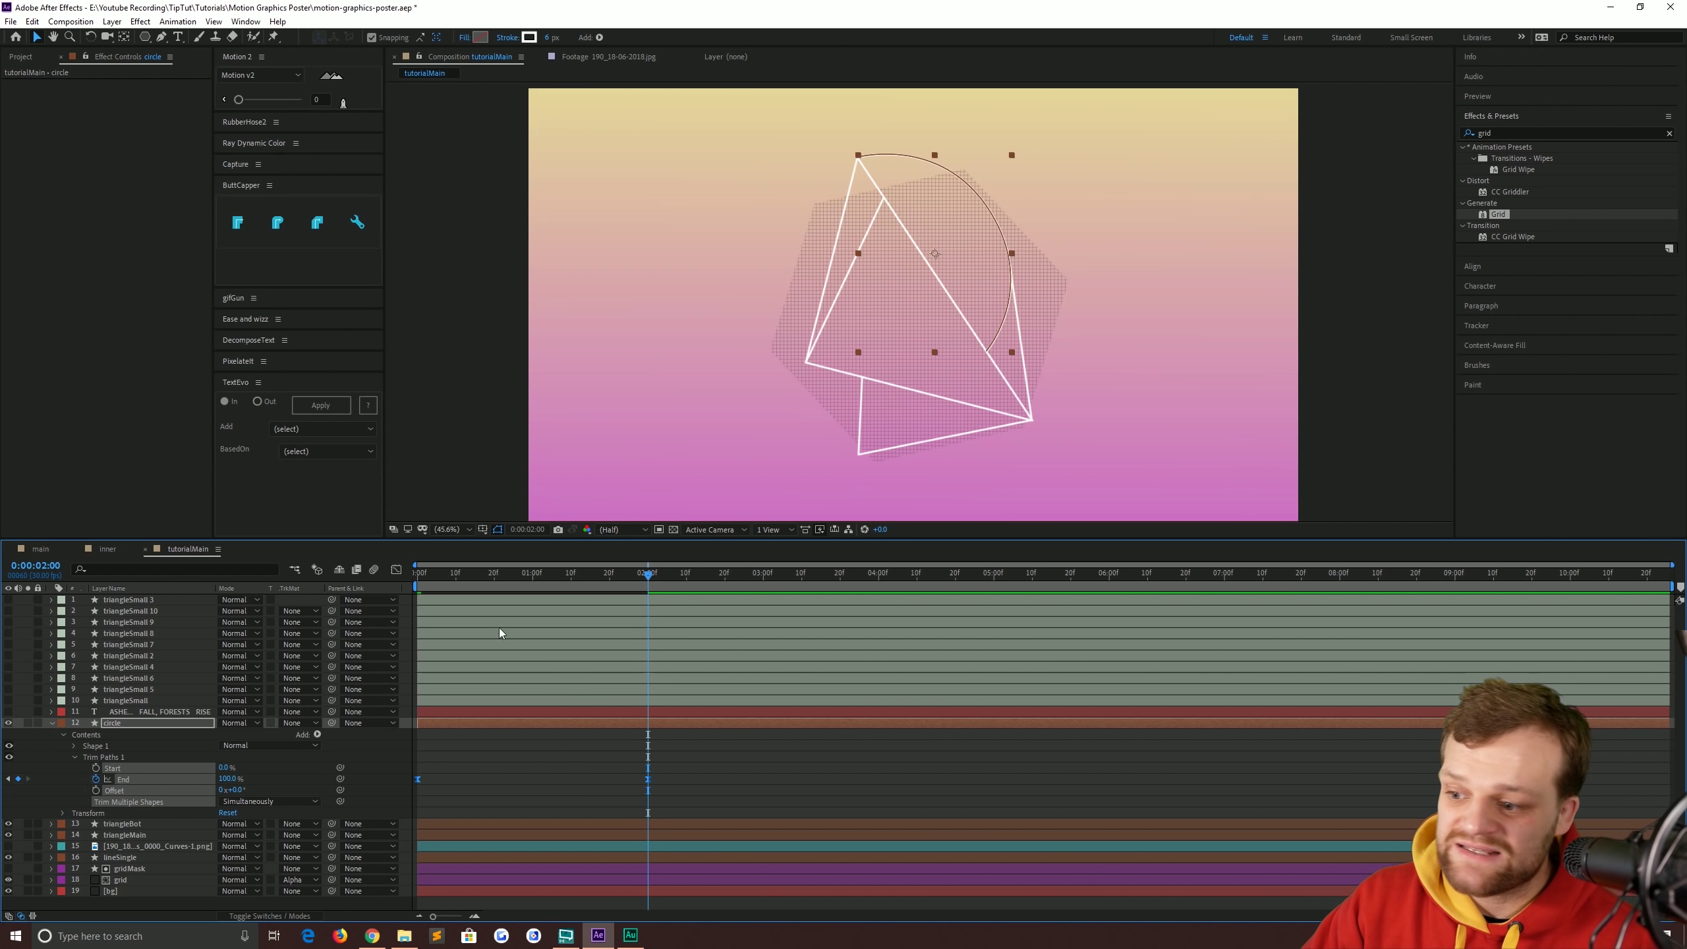
Return to the first frame and preview the circle drawing on.
left_click(421, 582)
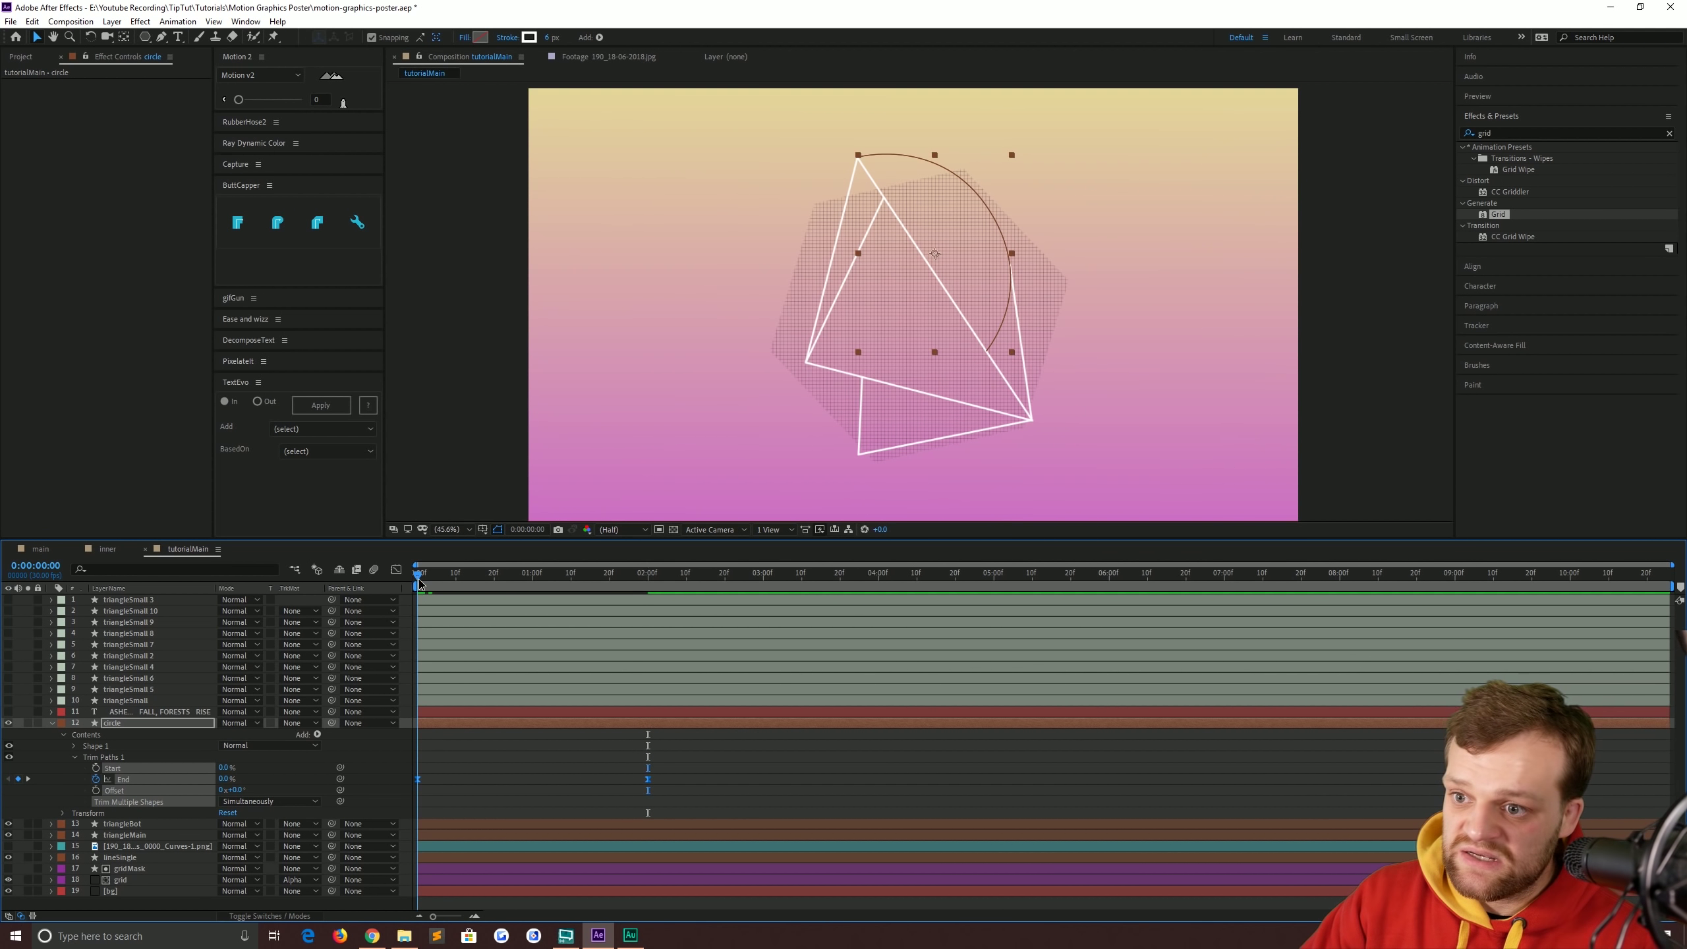
mouse_move(422, 572)
left_mouse_down()
mouse_move(628, 573)
mouse_move(416, 573)
left_mouse_up()
left_click(798, 266)
key("space")
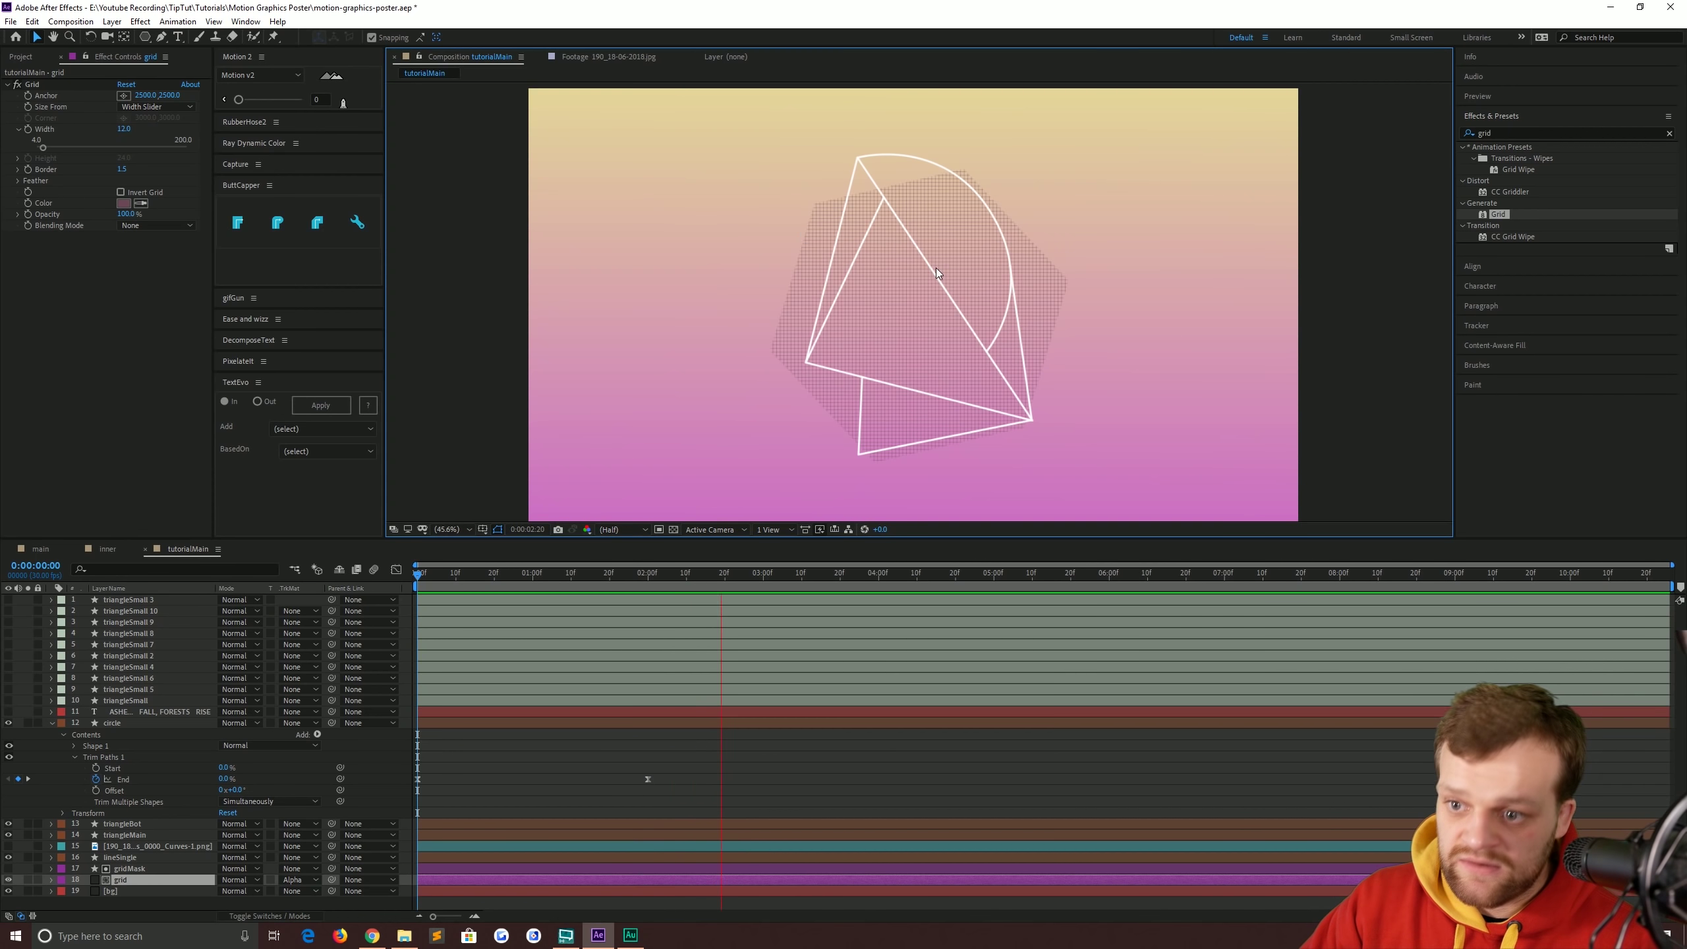
key("space")
left_click(110, 758)
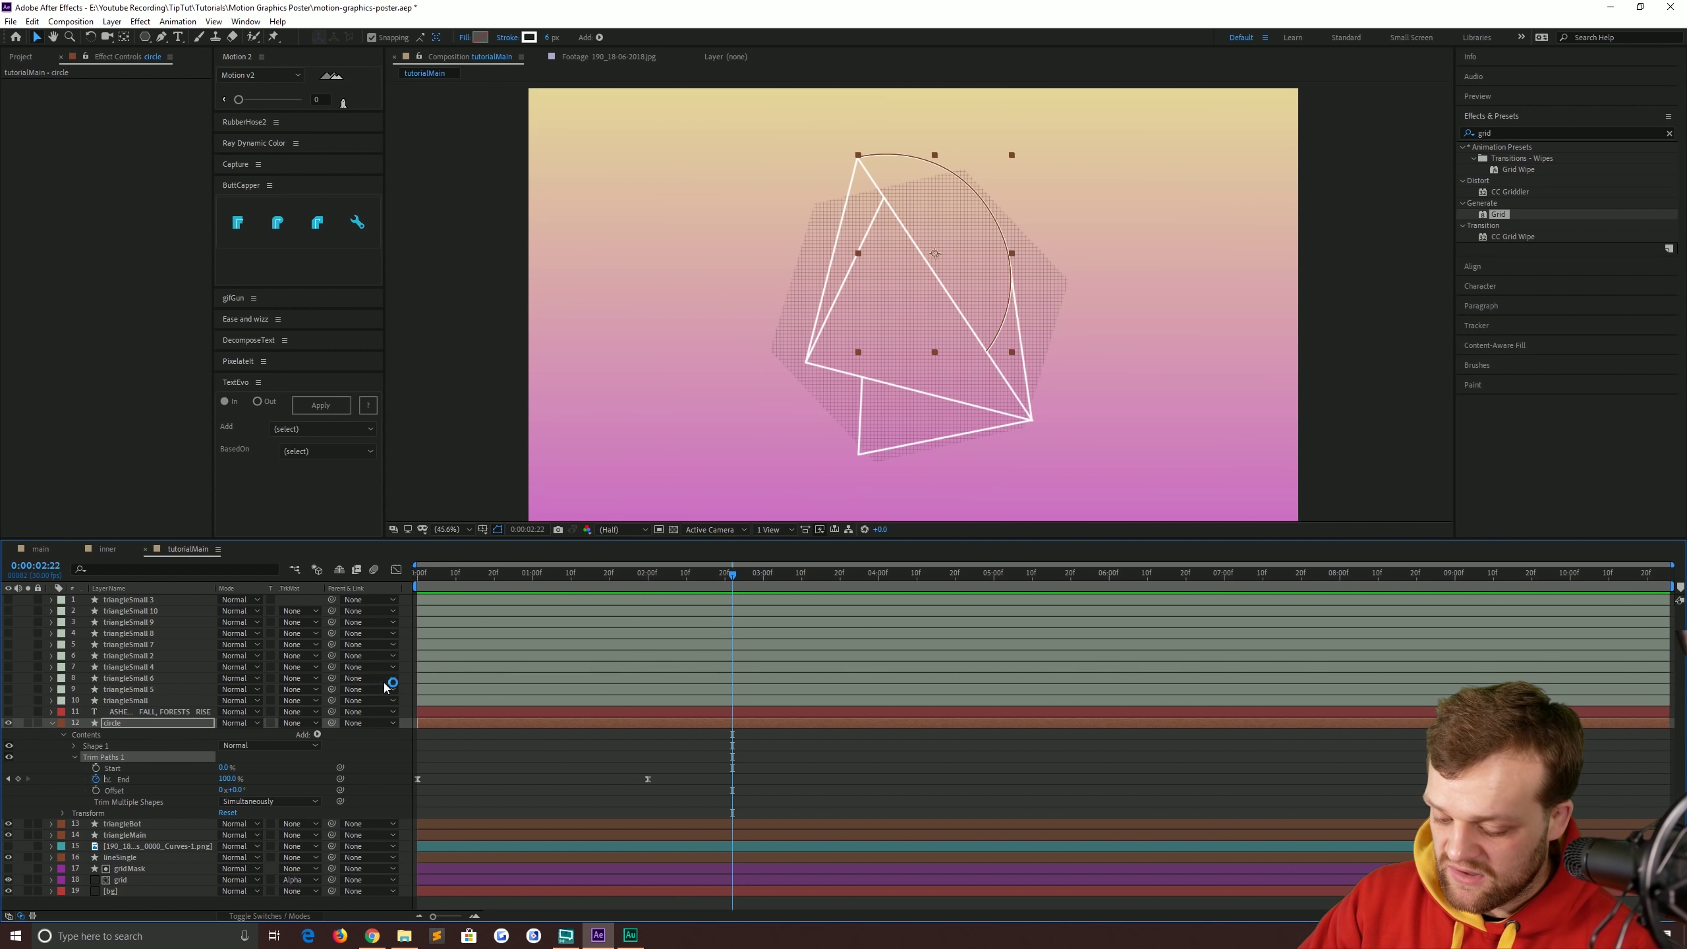
left_click(114, 824)
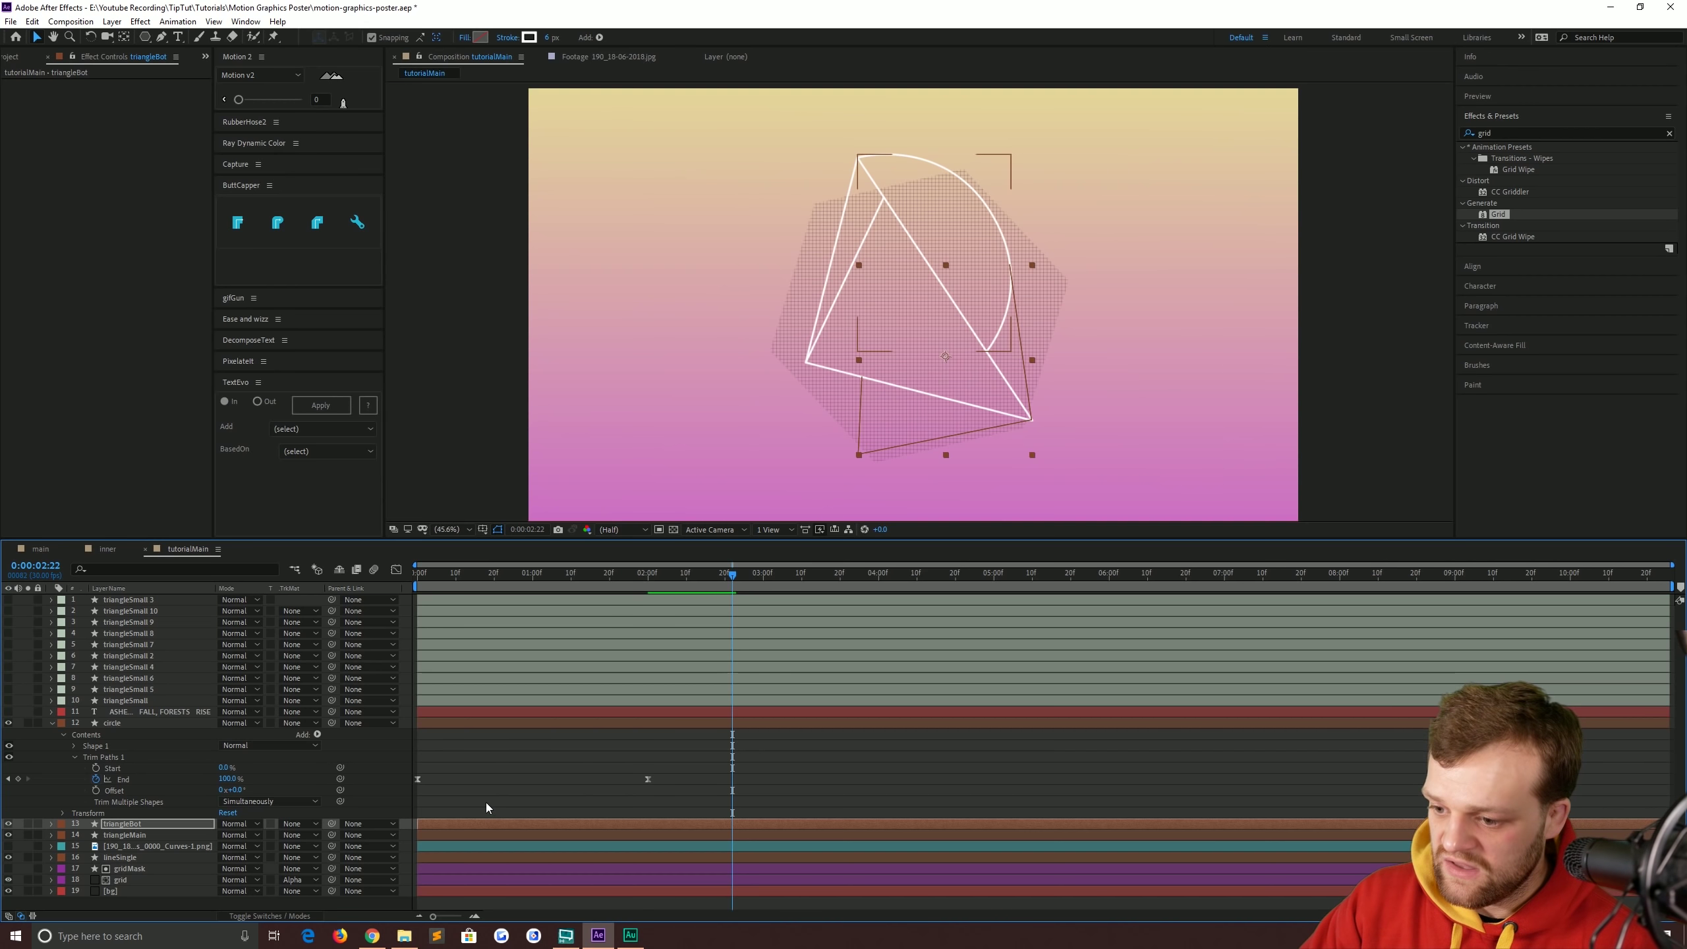
Reveal triangleBot's animated properties and work through the triangleMain and lineSingle layers.
key("u")
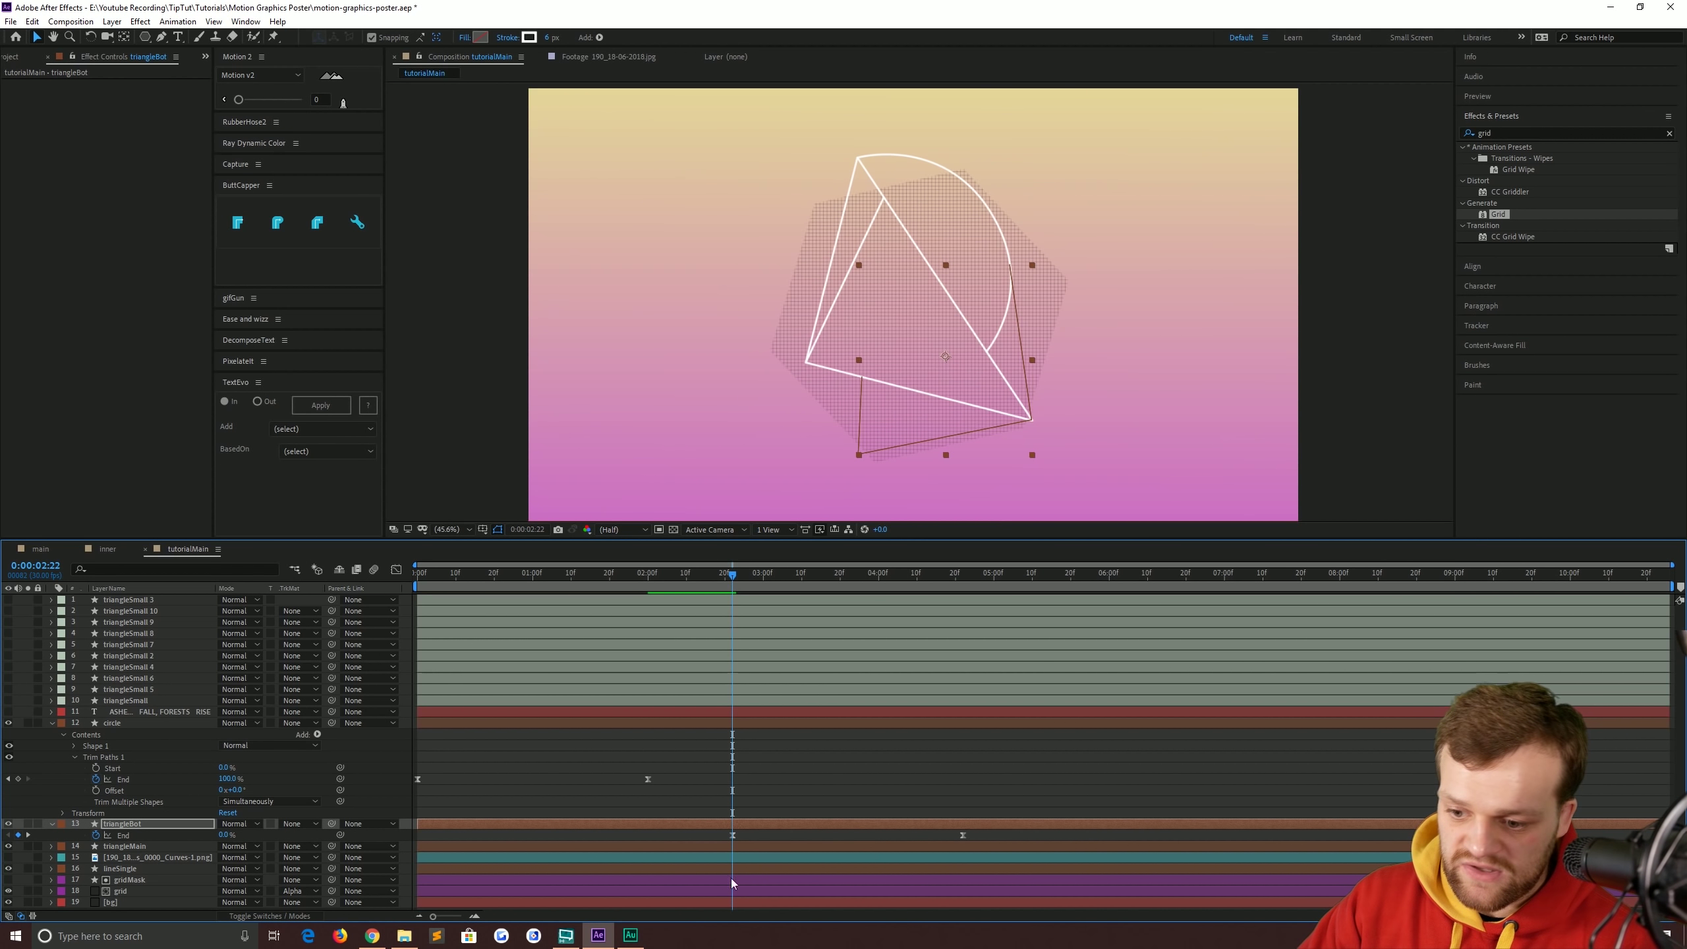
key("ctrl+z")
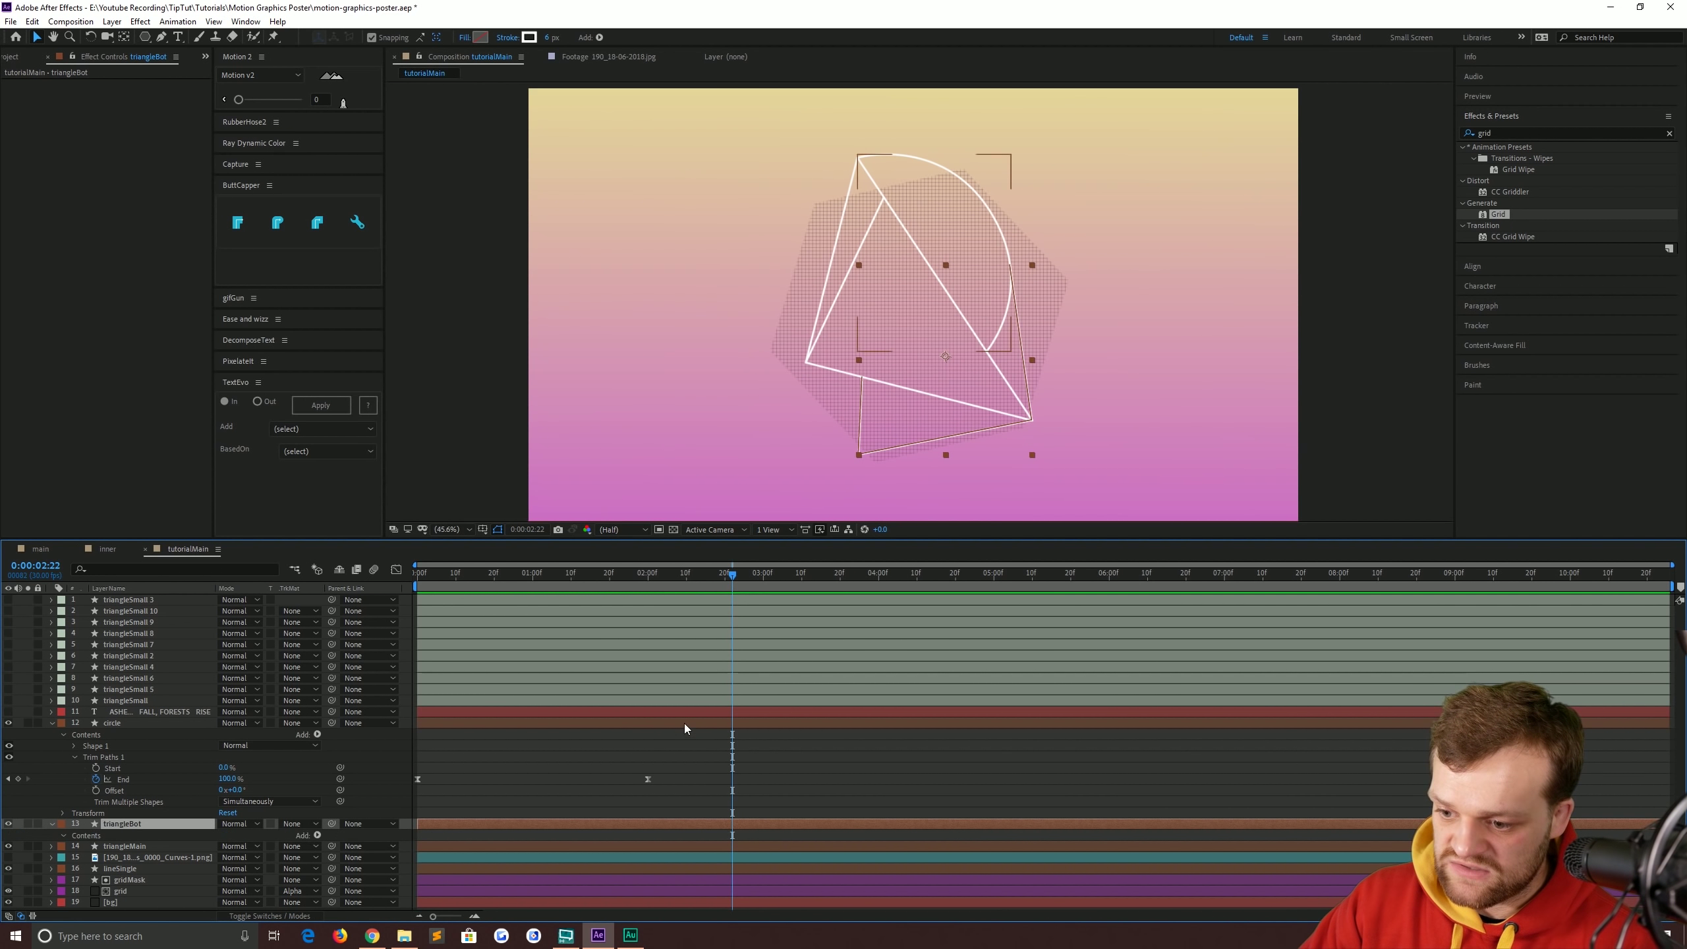
left_click_drag(733, 572, 384, 578)
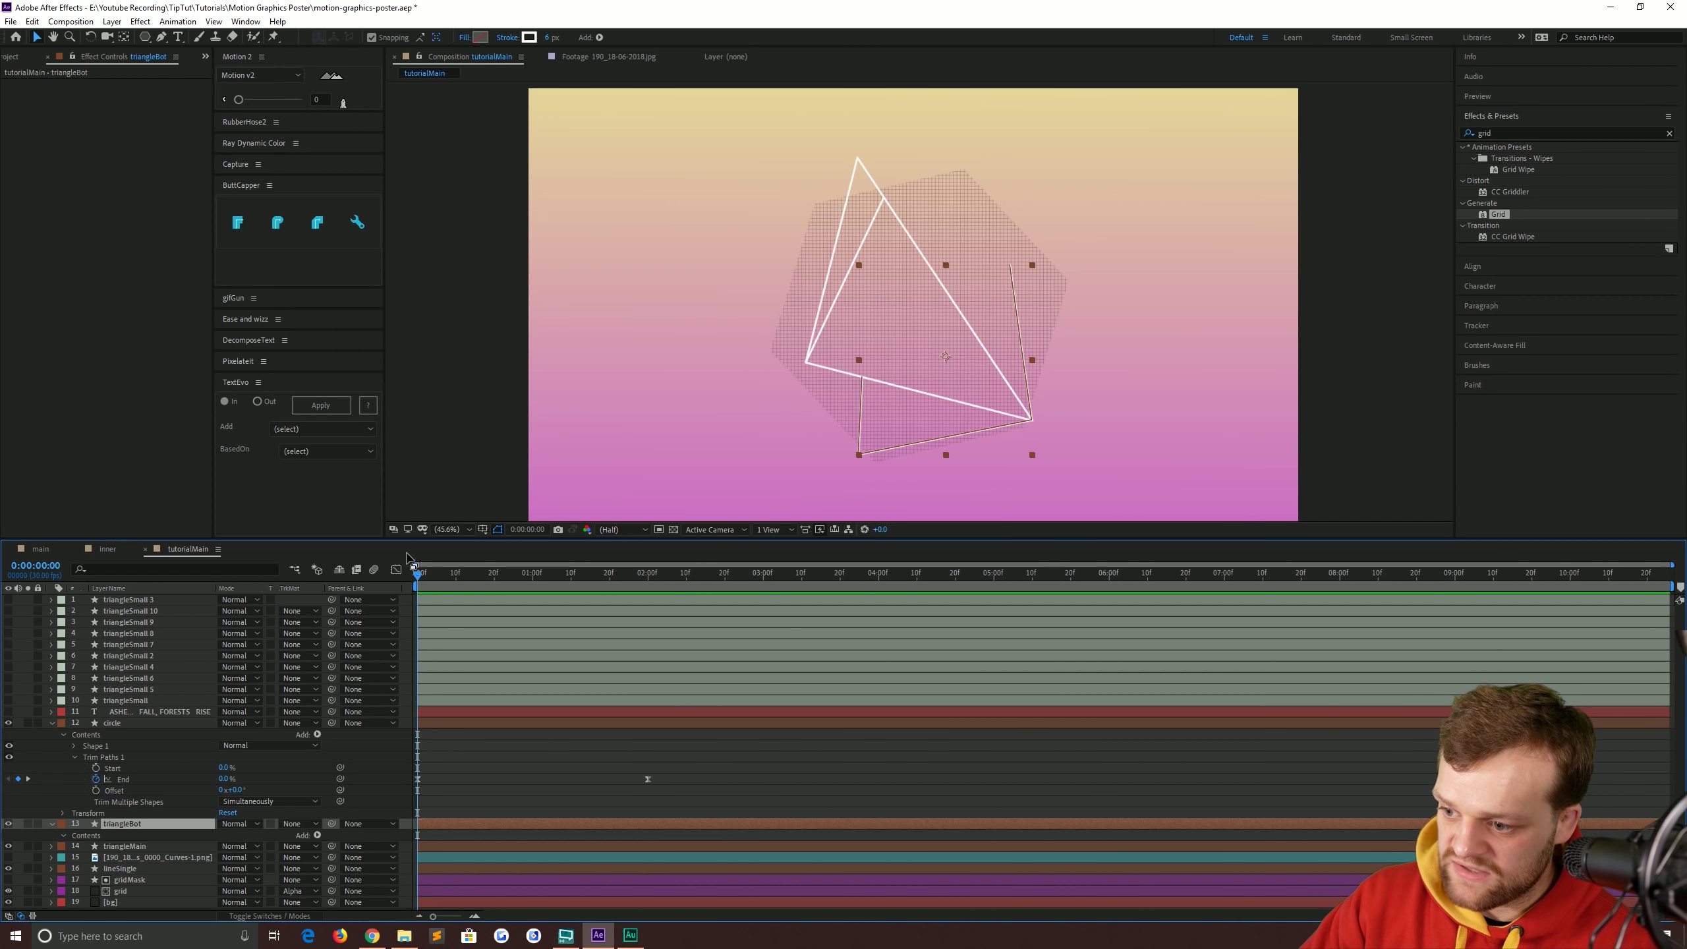
key("ctrl+shift+z")
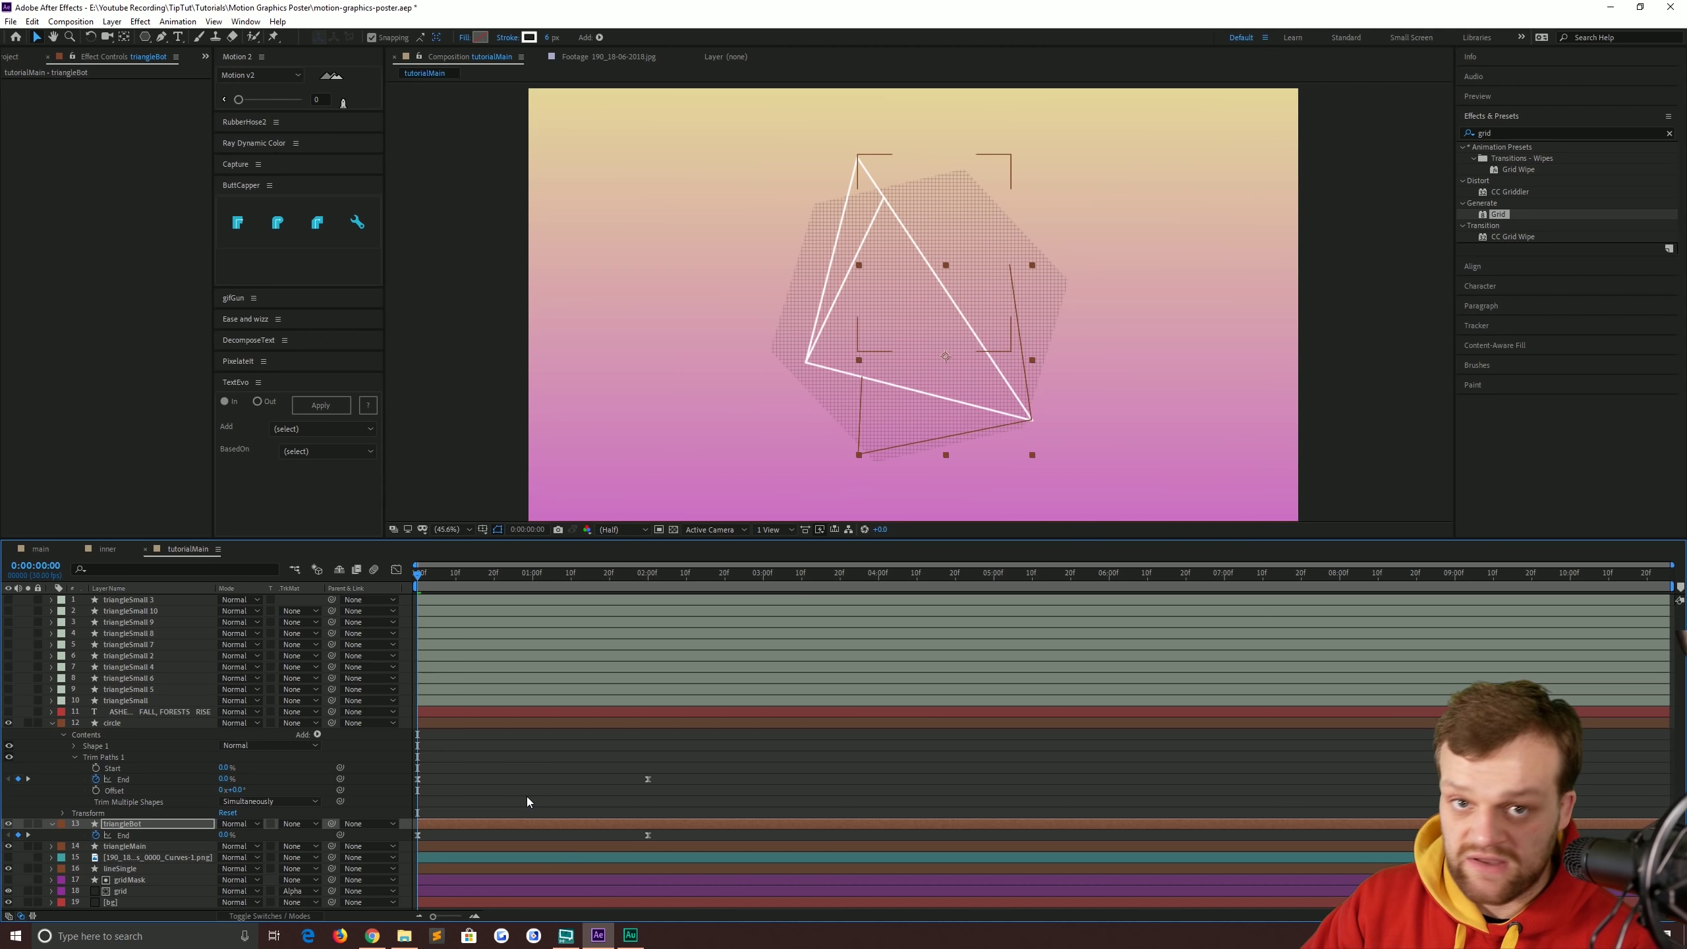
left_click(173, 846)
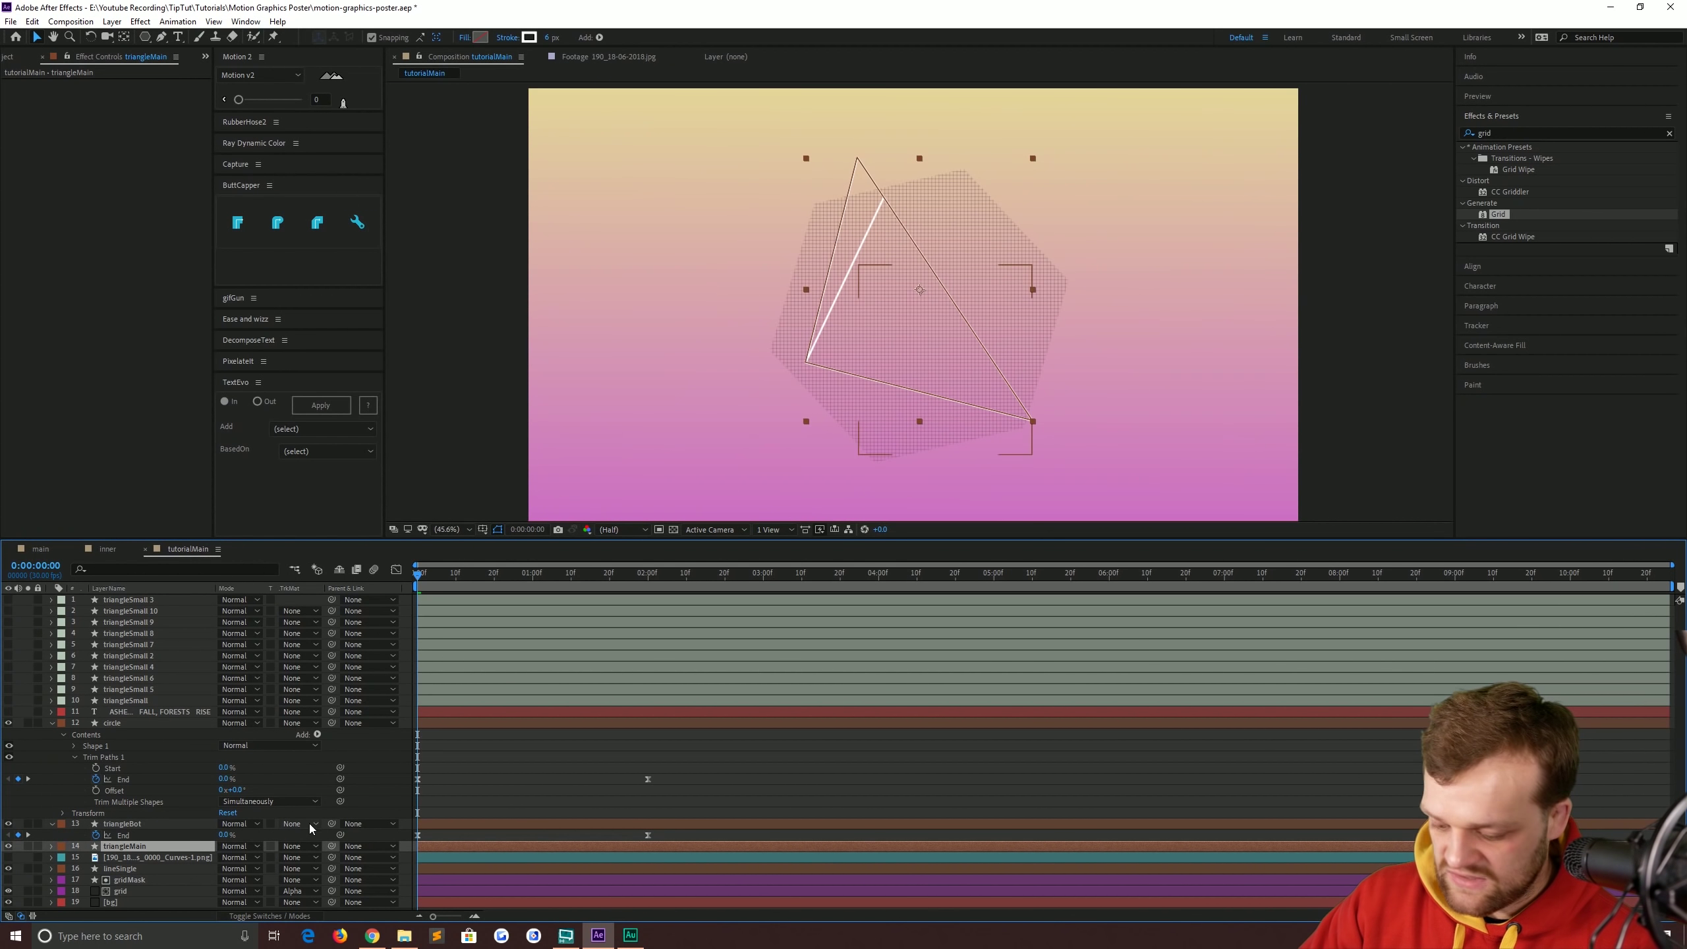
key("Return")
left_click(115, 870)
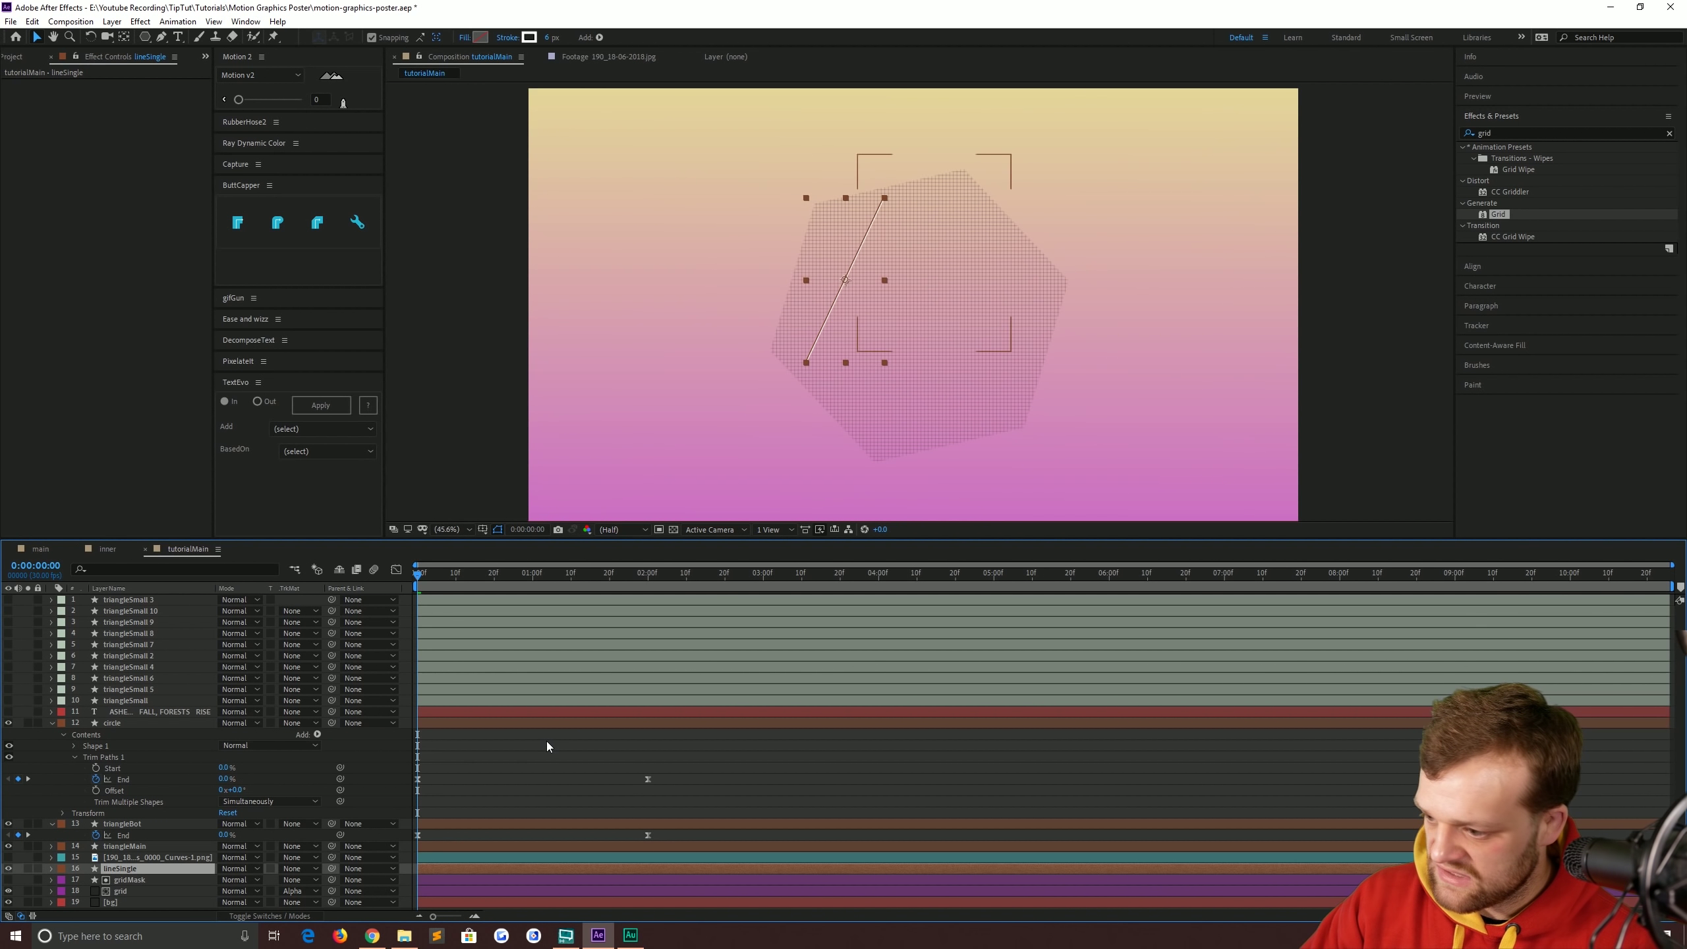
key("Return")
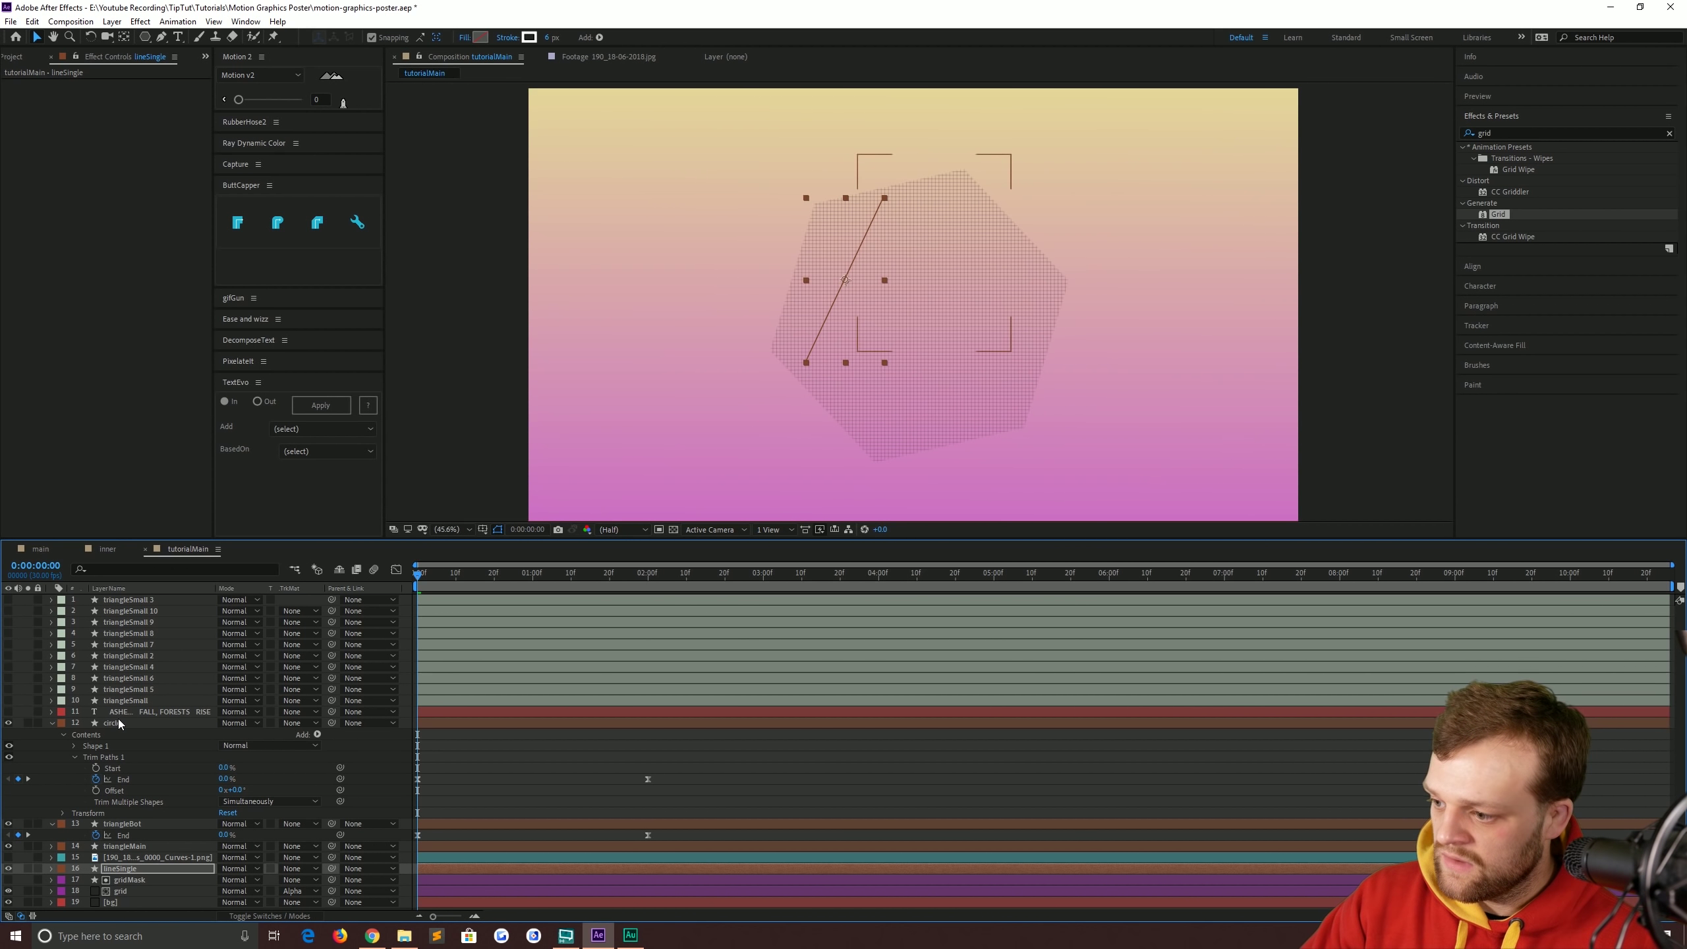
Show only the animated End properties of the circle through lineSingle layers, then deselect.
left_click(166, 723, "shift")
key("u")
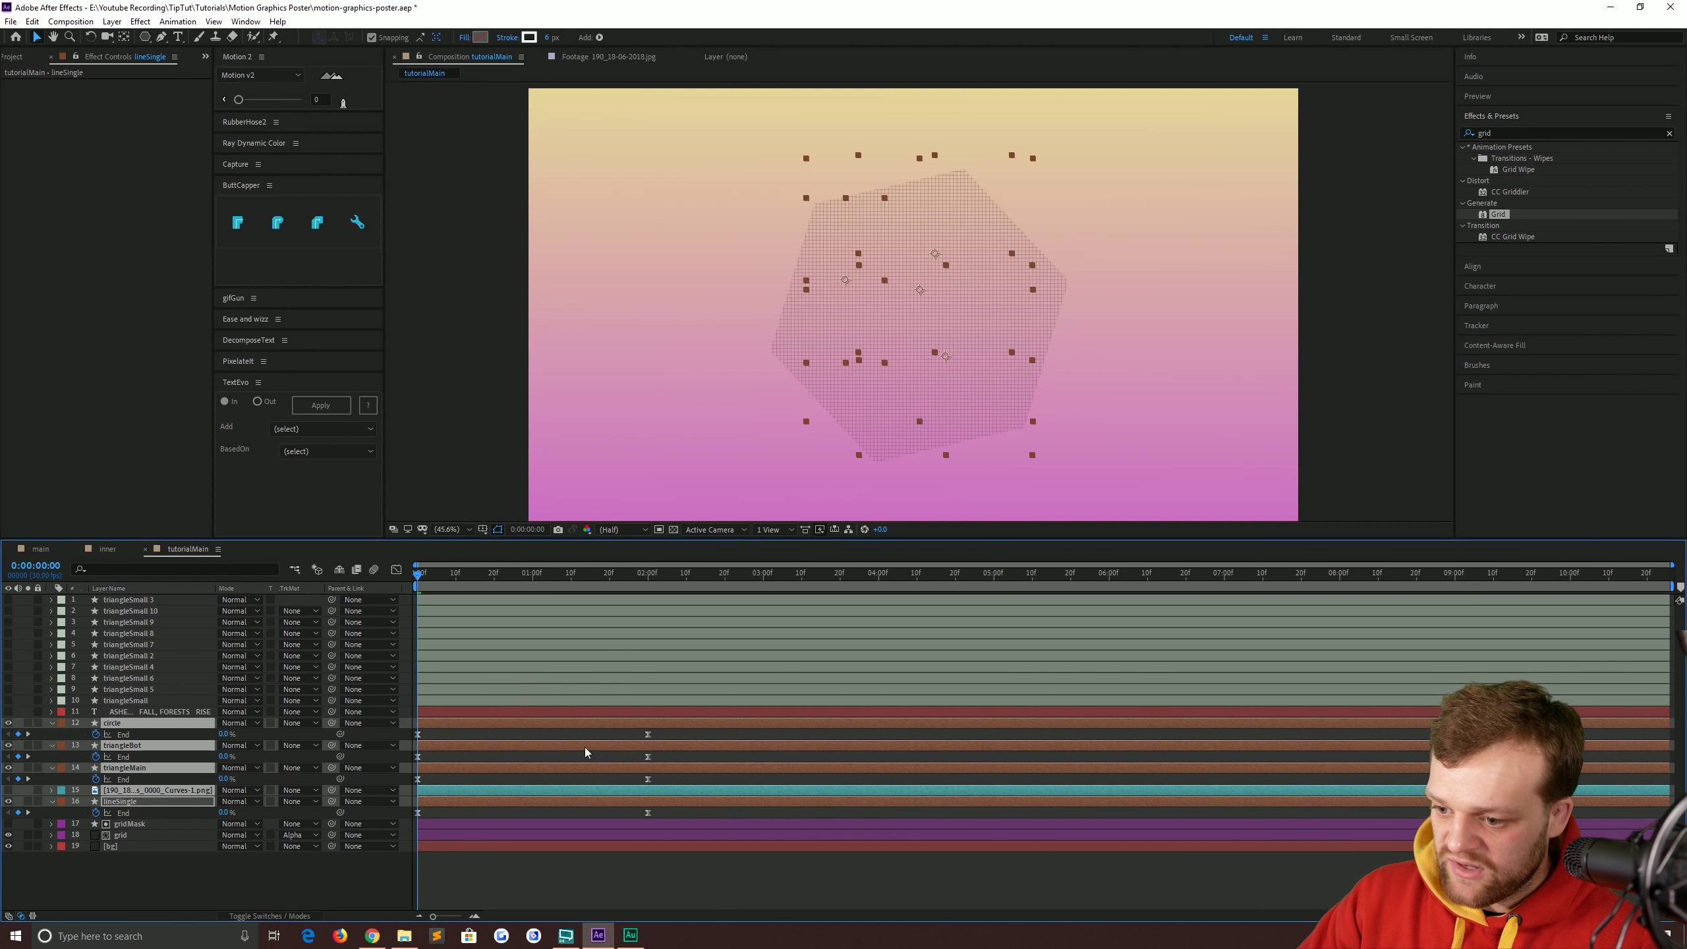
left_click(515, 890)
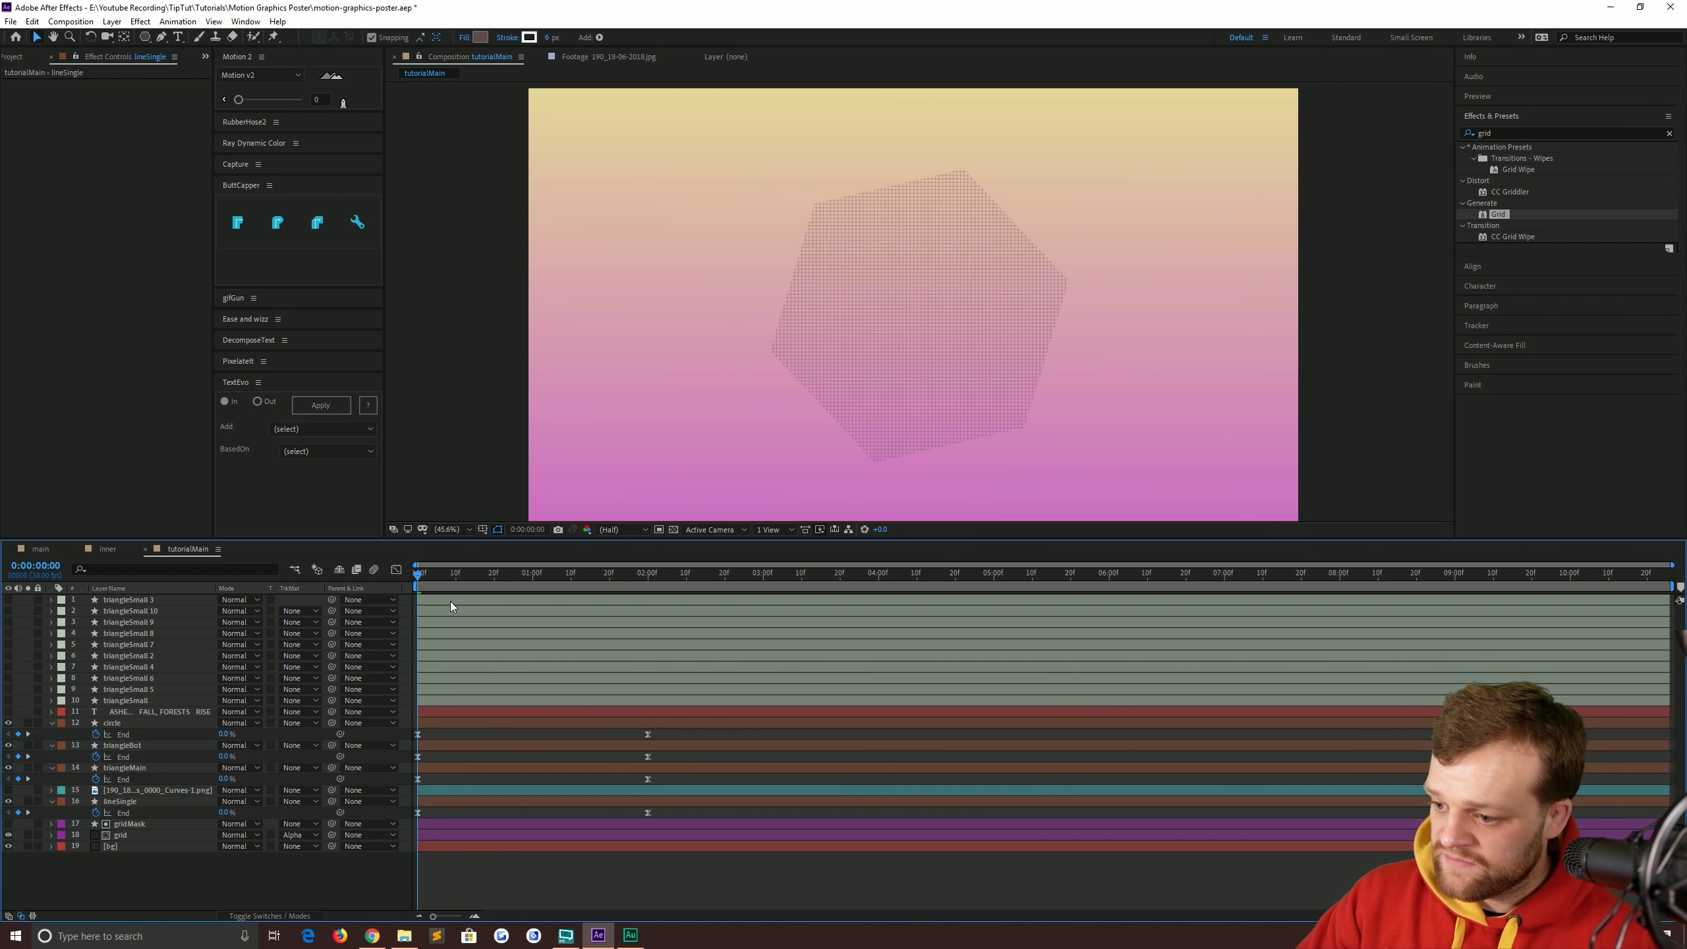
mouse_move(417, 572)
left_mouse_down()
mouse_move(691, 588)
mouse_move(470, 591)
mouse_move(619, 615)
mouse_move(459, 615)
mouse_move(609, 617)
mouse_move(547, 618)
left_mouse_up()
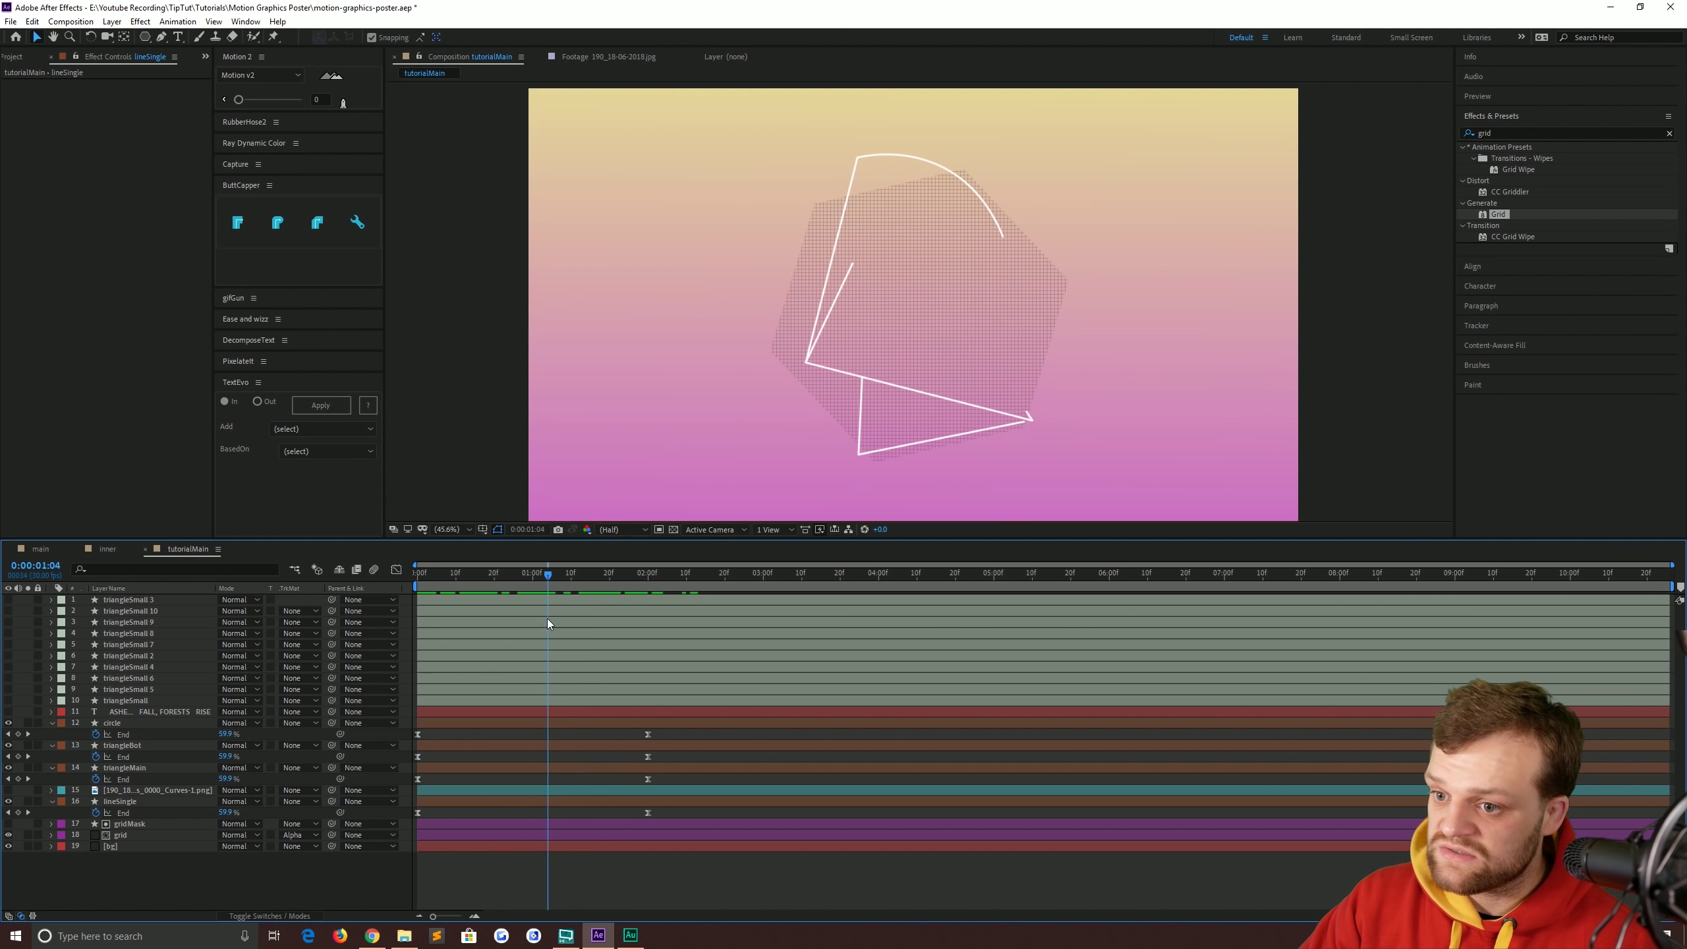
left_click(27, 548)
left_click(430, 575)
left_click_drag(432, 580, 608, 612)
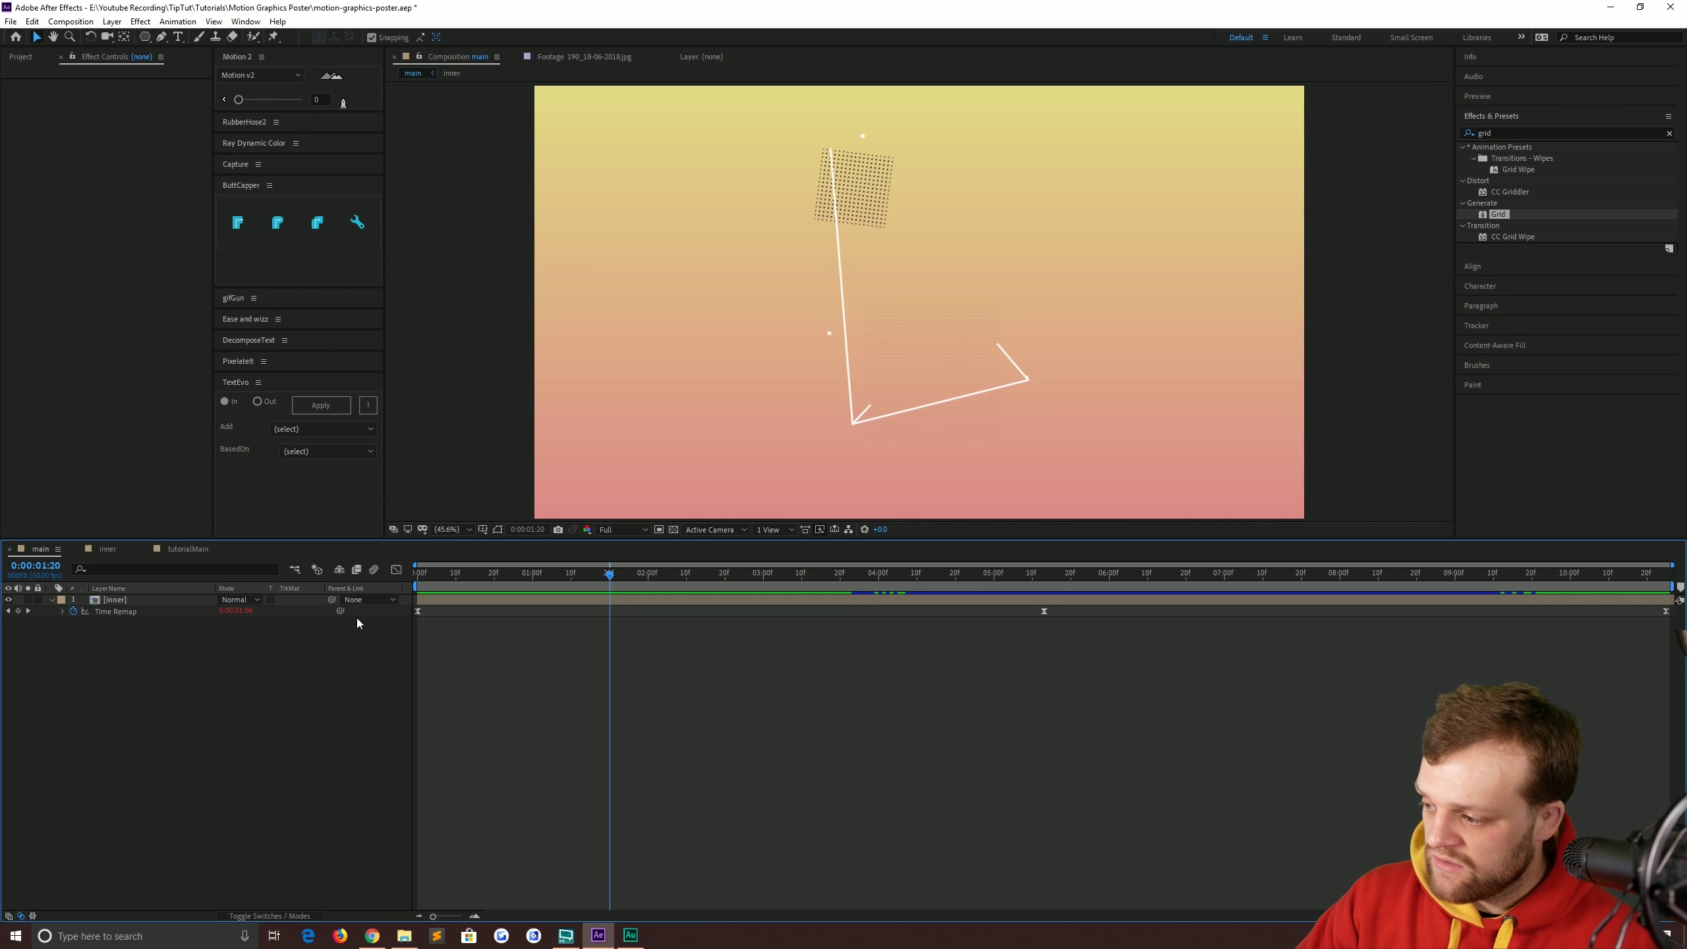
left_click(192, 550)
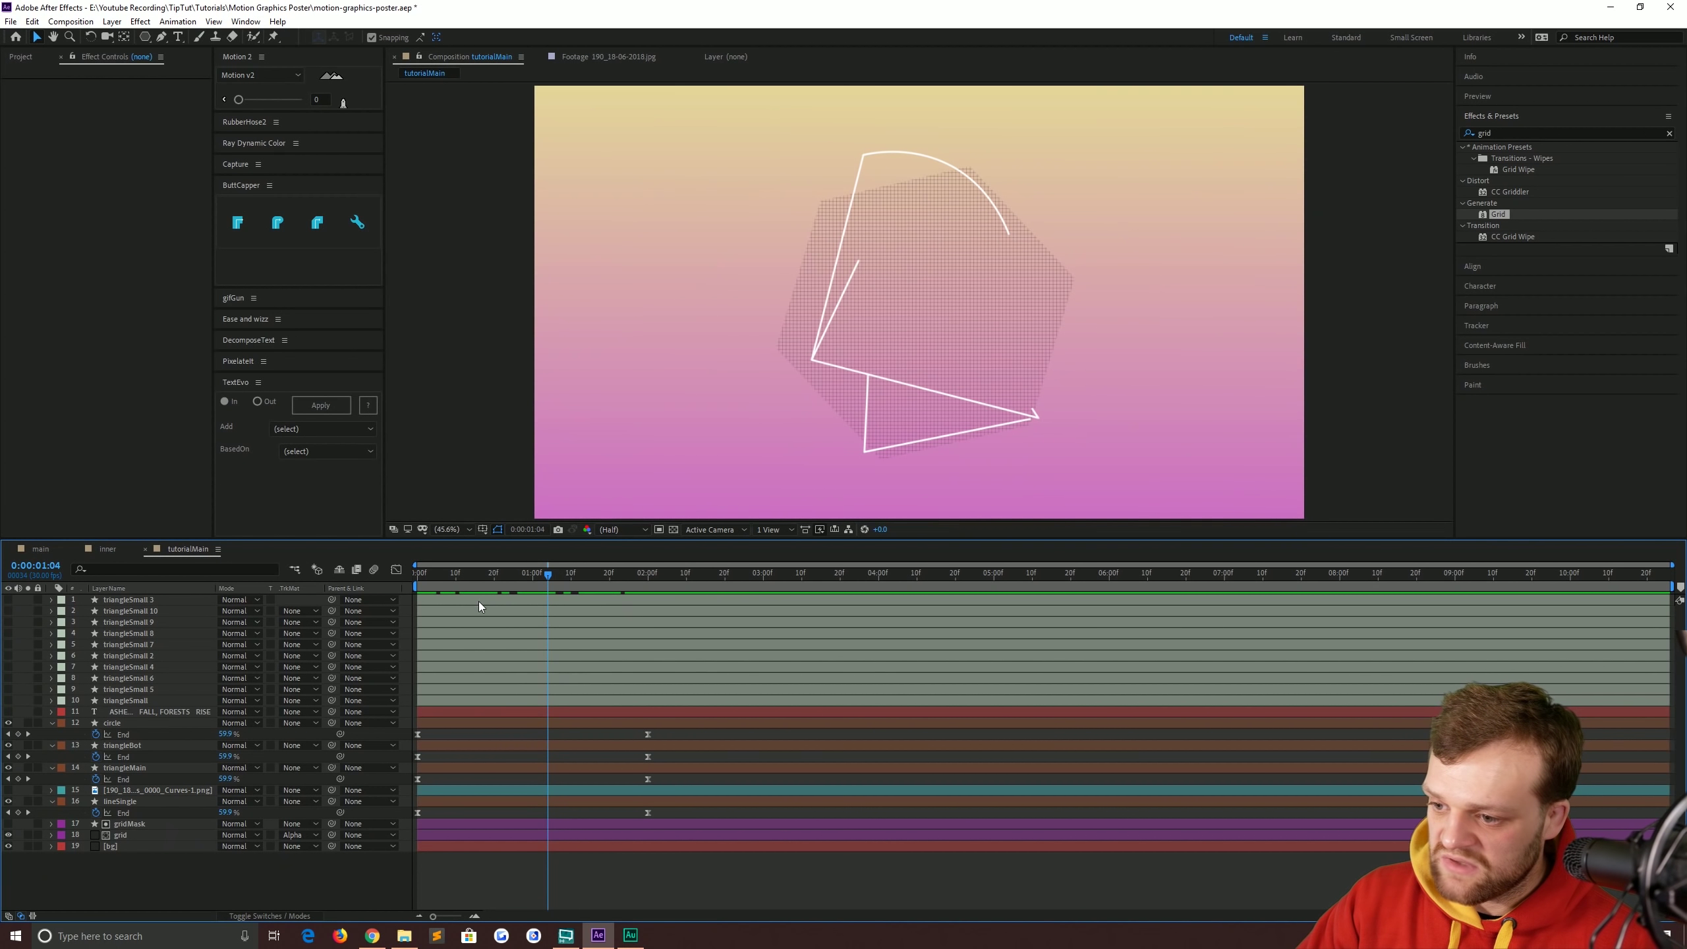
left_click_drag(463, 578, 411, 582)
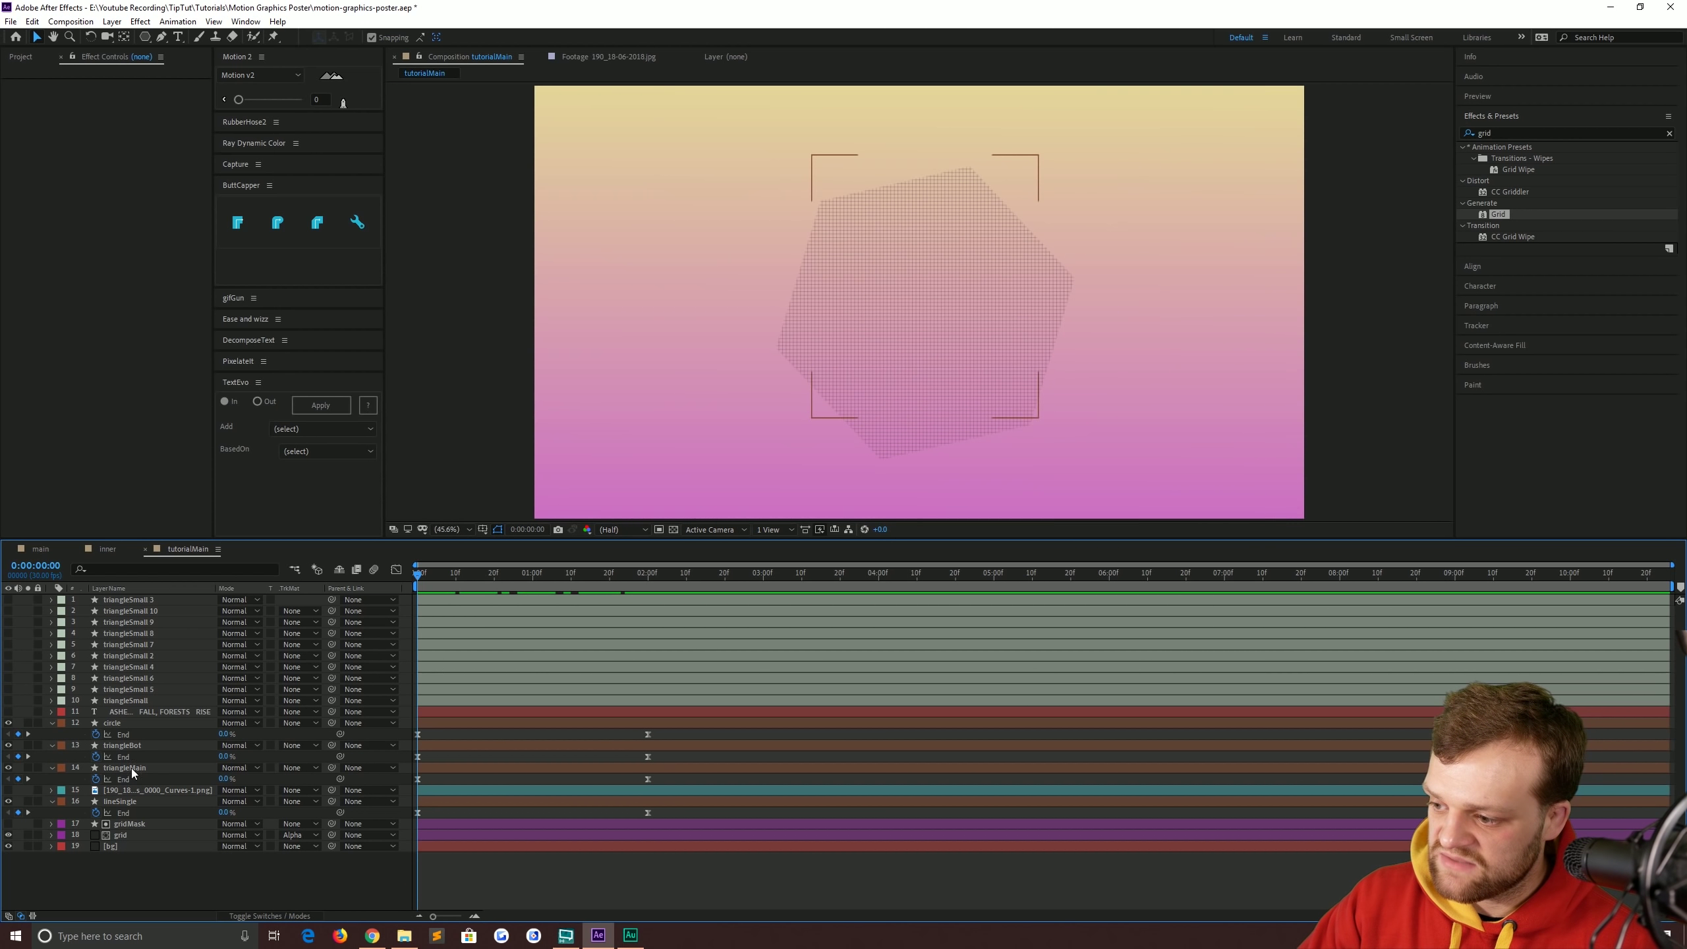
left_click(132, 768)
Make lineSingle start at the current time, then shift it slightly earlier to about frame 20.
mouse_move(417, 580)
left_mouse_down()
mouse_move(511, 599)
mouse_move(505, 575)
mouse_move(482, 575)
mouse_move(505, 579)
left_mouse_up()
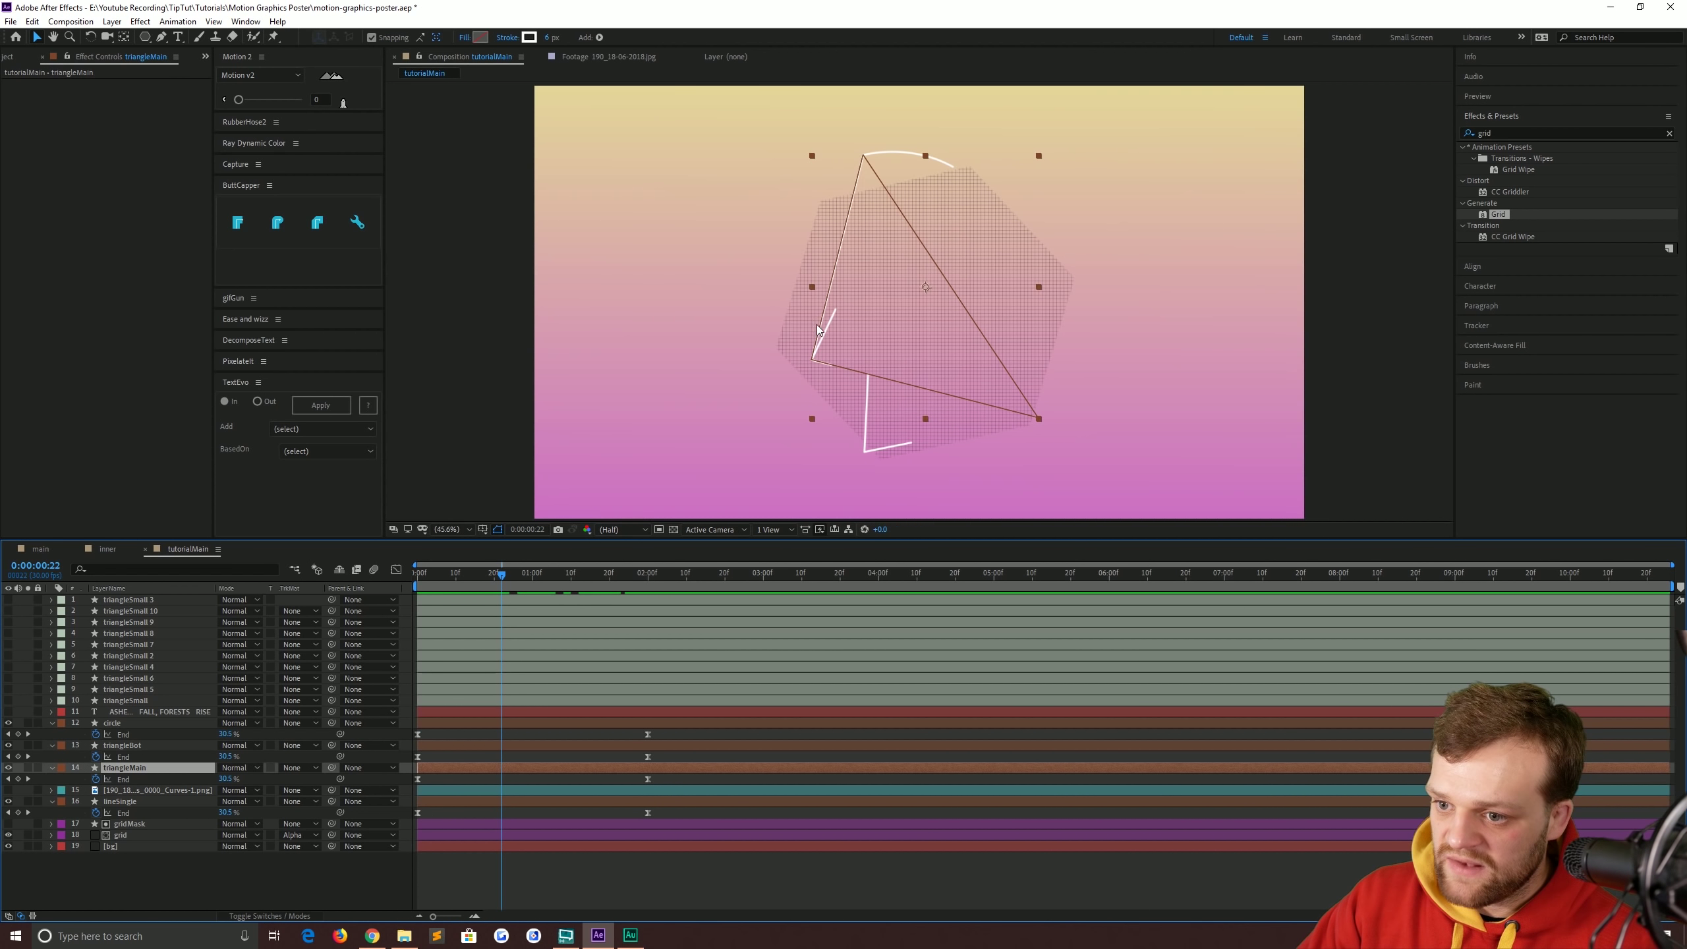
left_click(126, 802)
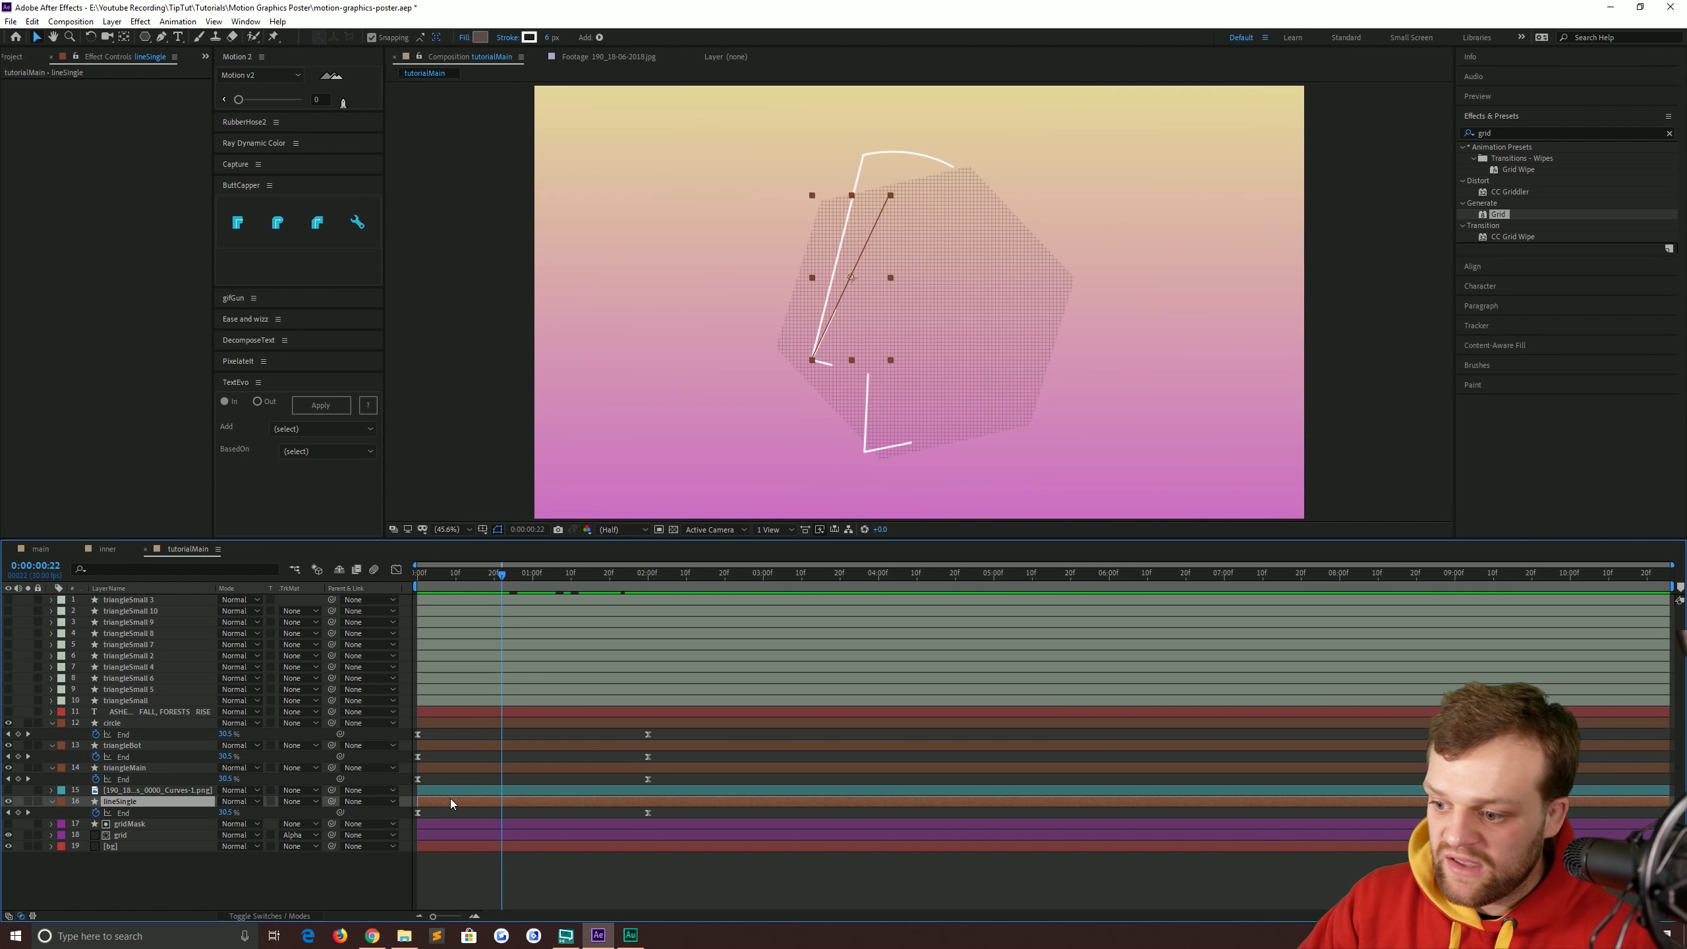
key("bracketleft")
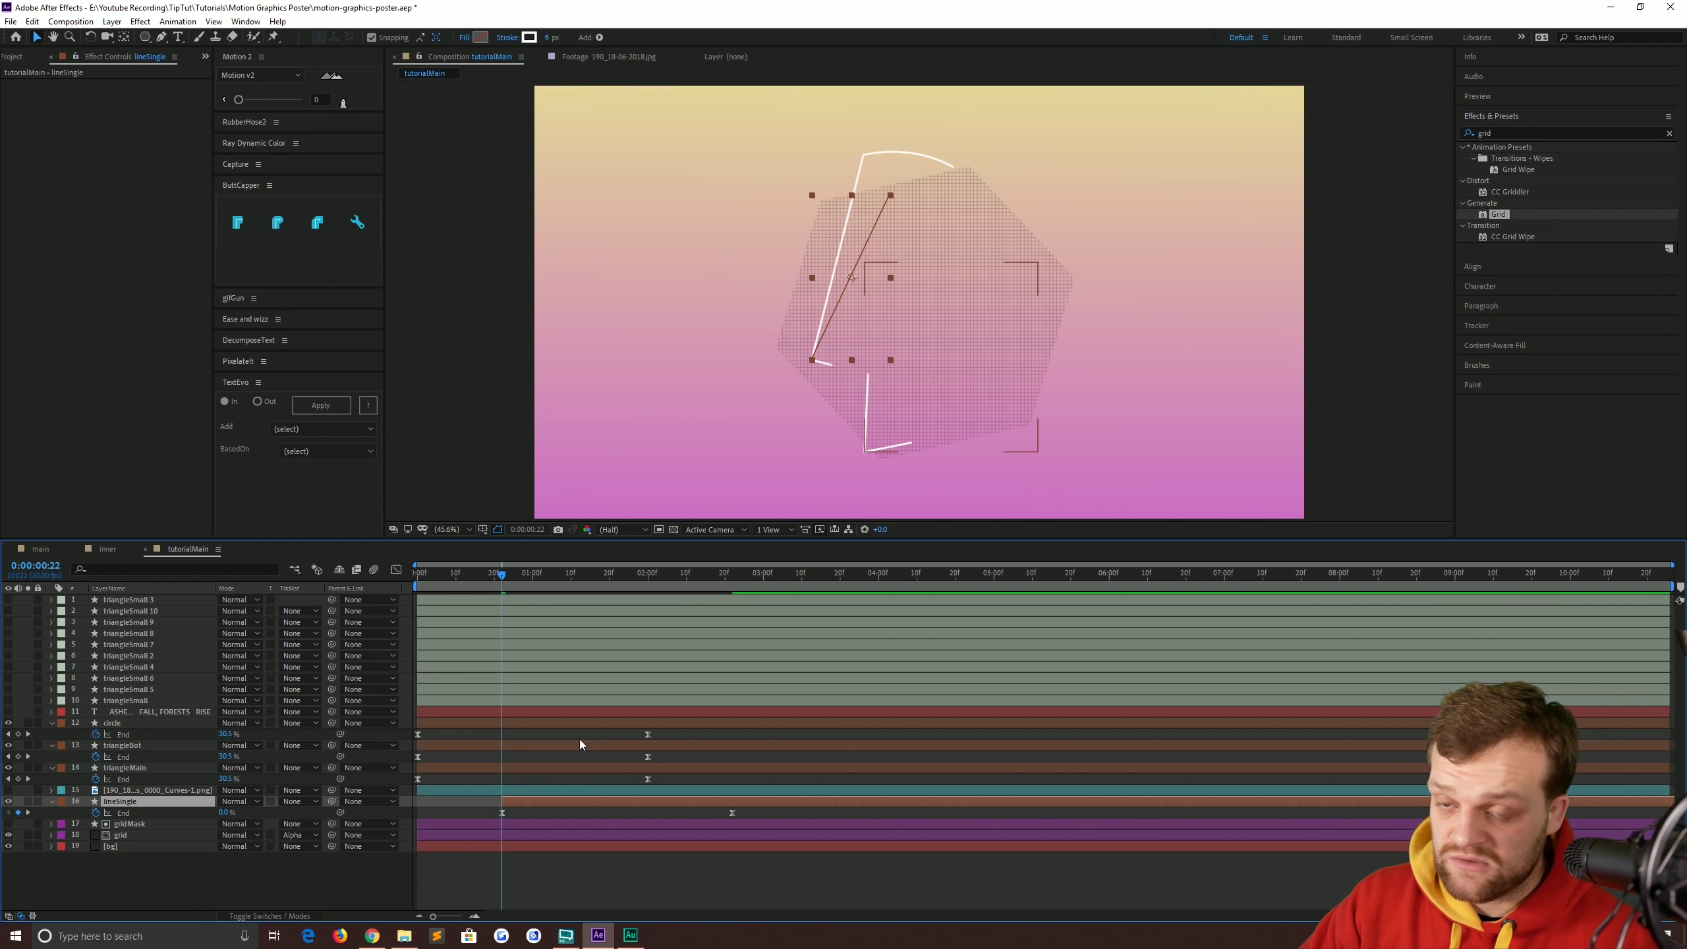
mouse_move(493, 580)
left_mouse_down()
mouse_move(463, 583)
mouse_move(626, 586)
mouse_move(544, 586)
mouse_move(490, 609)
left_mouse_up()
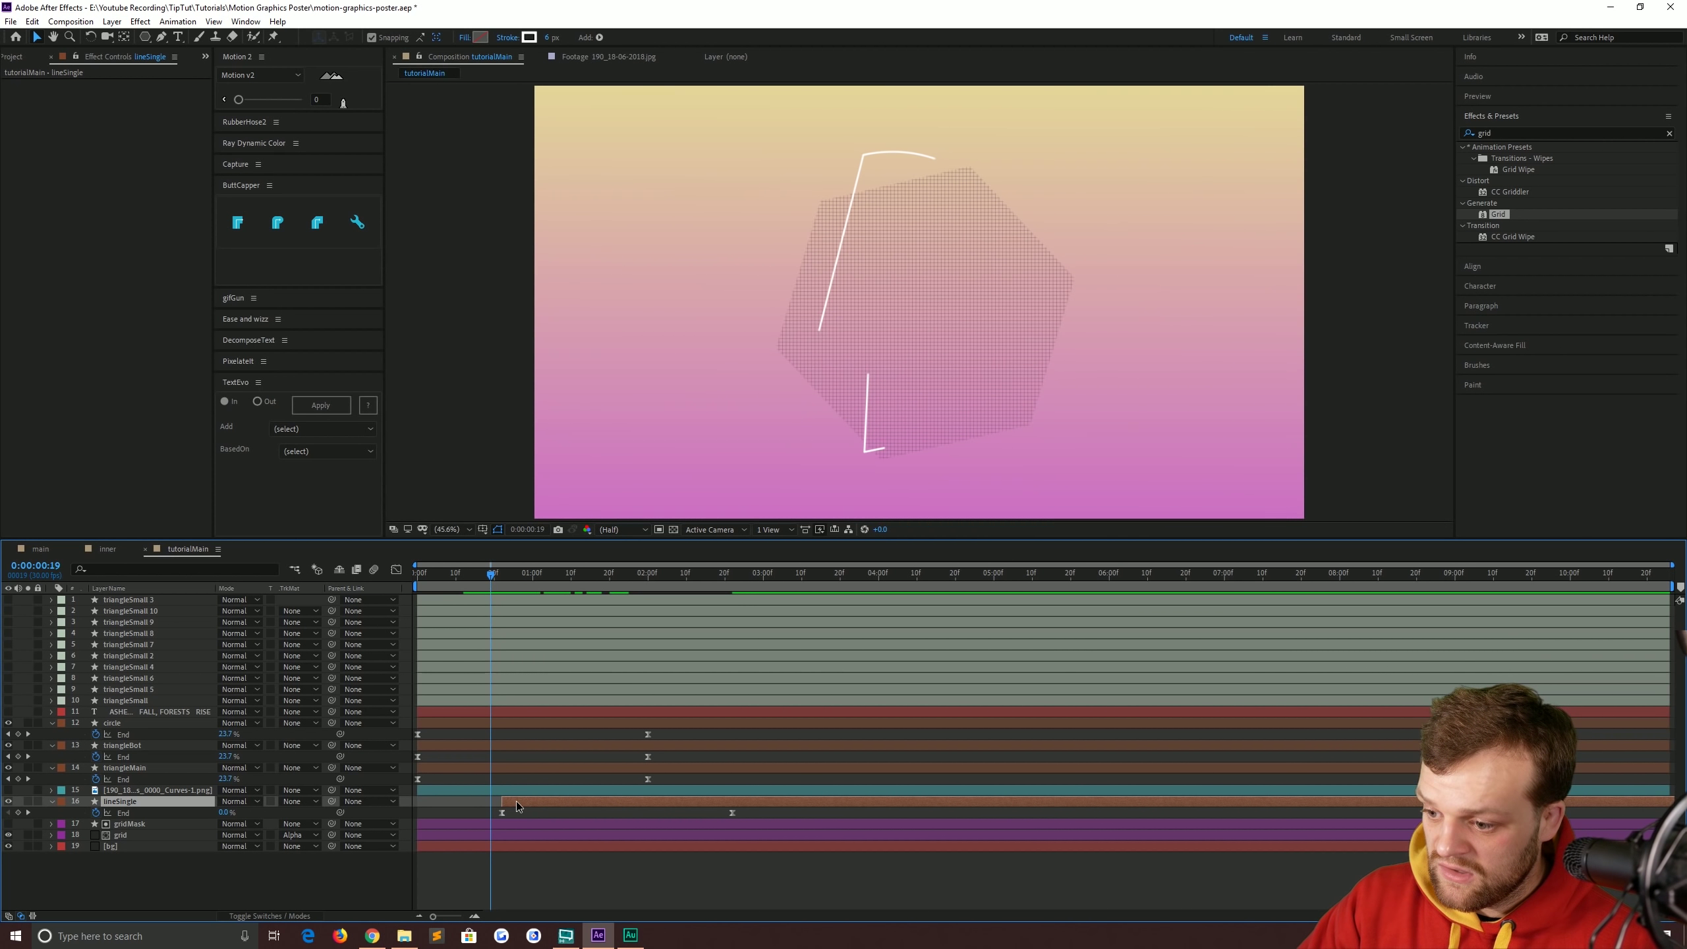
left_click_drag(516, 802, 510, 801)
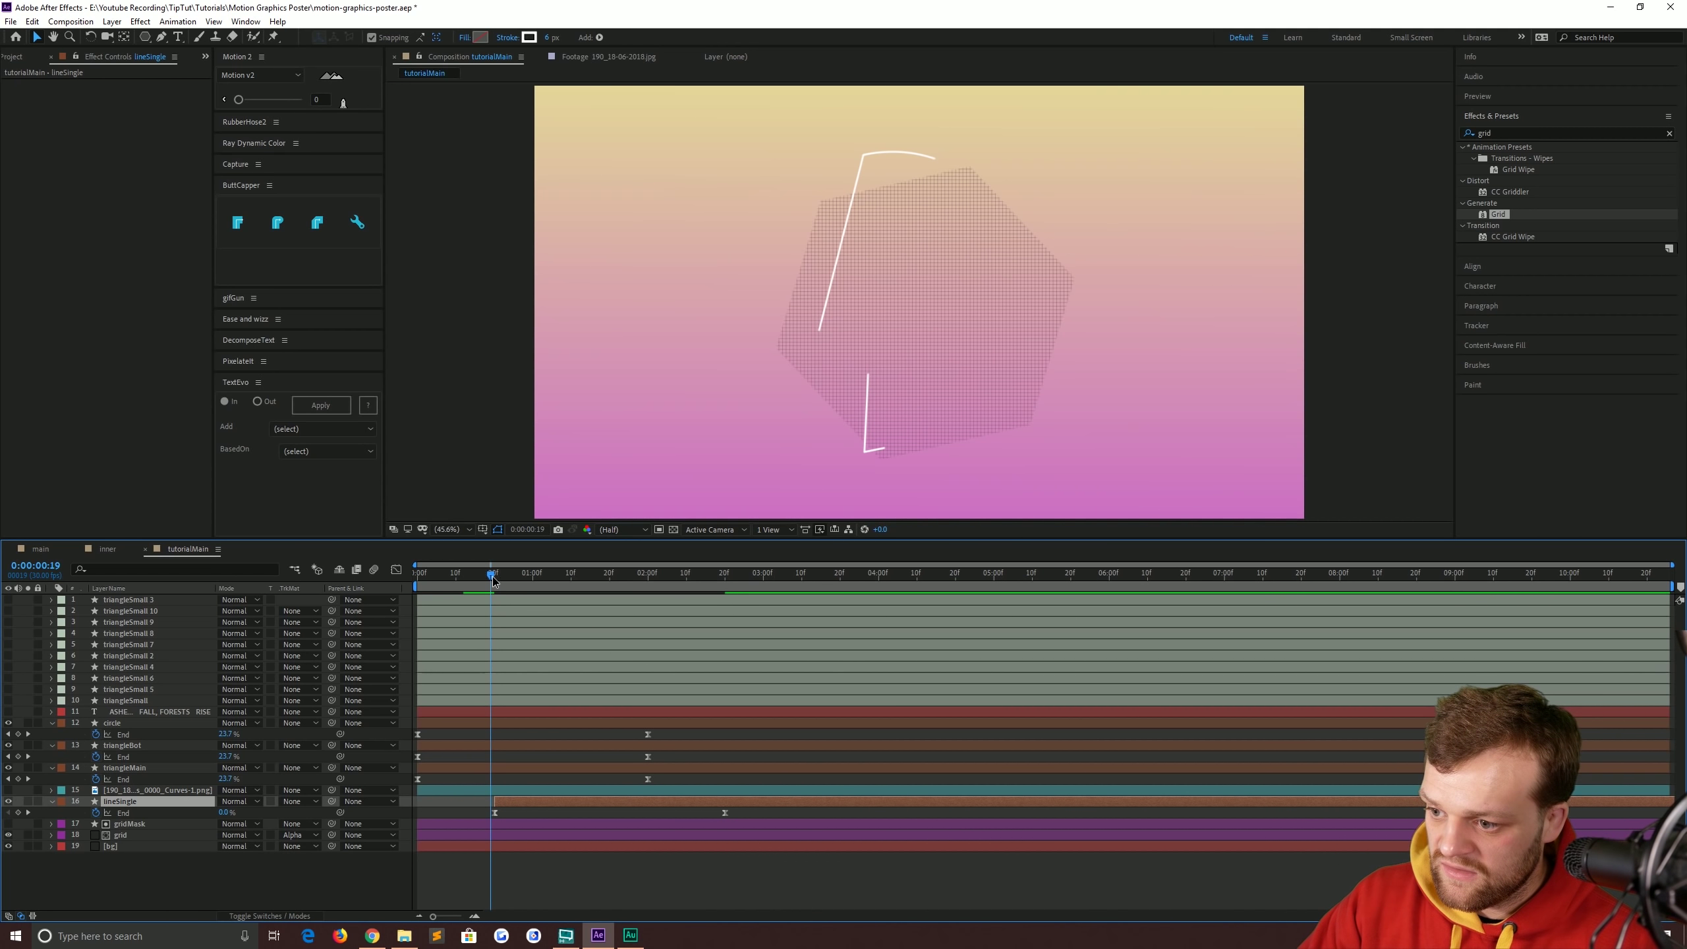
mouse_move(493, 580)
left_mouse_down()
mouse_move(549, 594)
mouse_move(496, 599)
mouse_move(514, 599)
left_mouse_up()
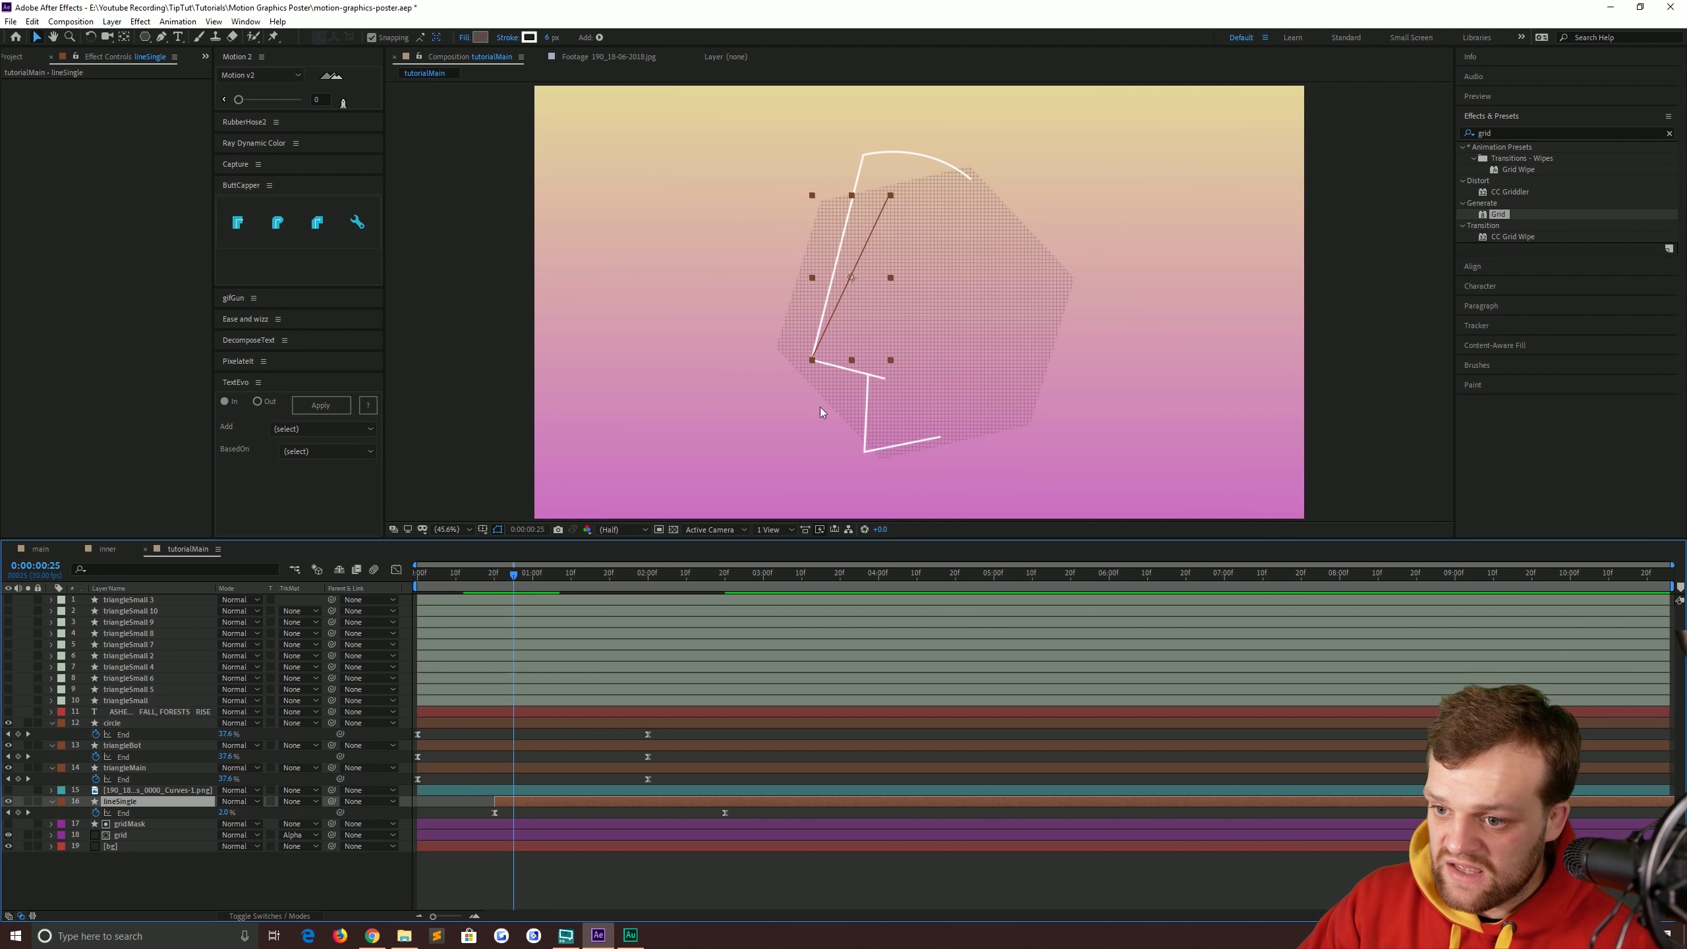
Start triangleBot at the current time and preview the triangles drawing on.
left_click(866, 451)
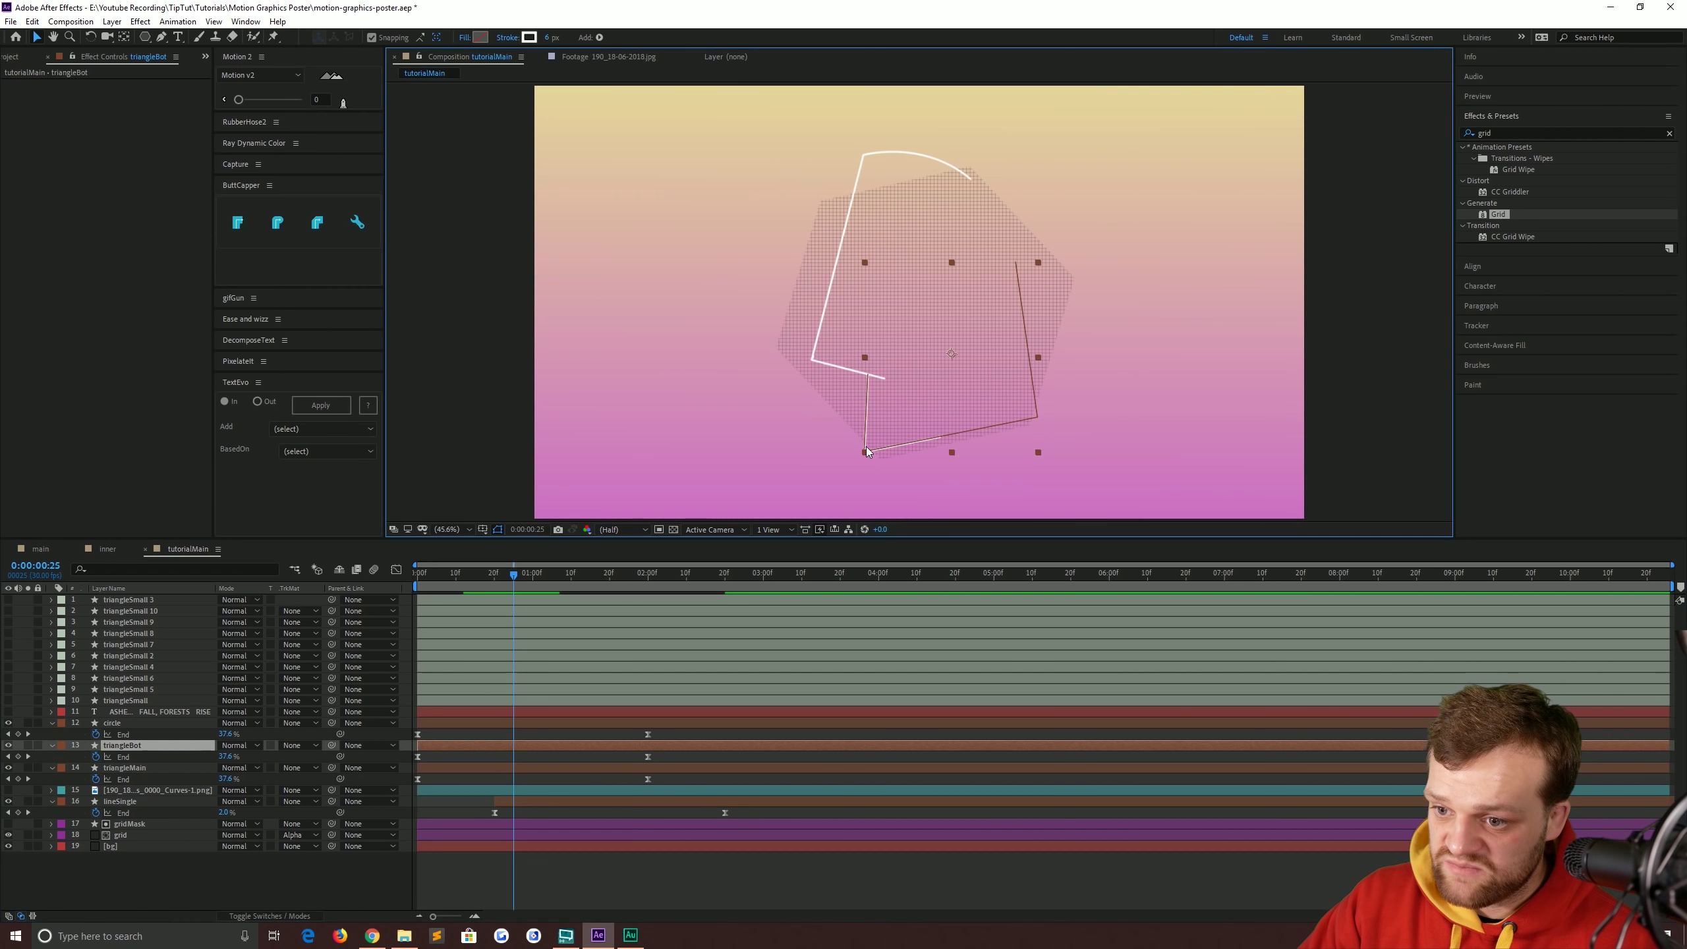
key("ctrl+v")
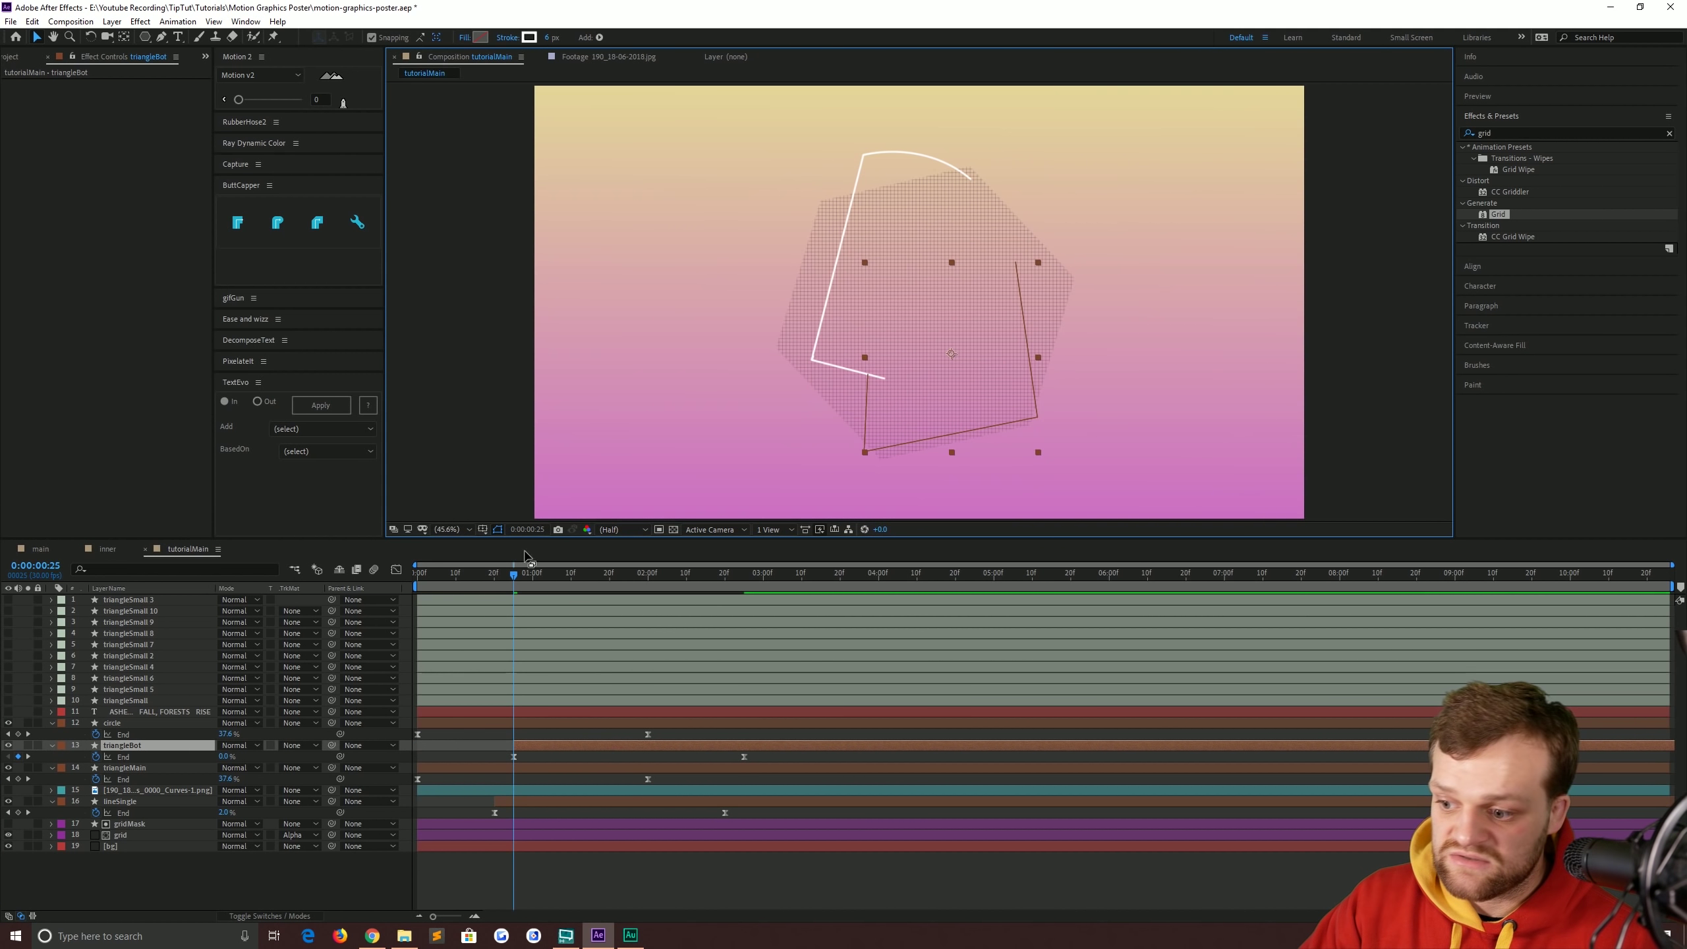
mouse_move(519, 572)
left_mouse_down()
mouse_move(600, 597)
mouse_move(744, 598)
mouse_move(697, 600)
left_mouse_up()
key("space")
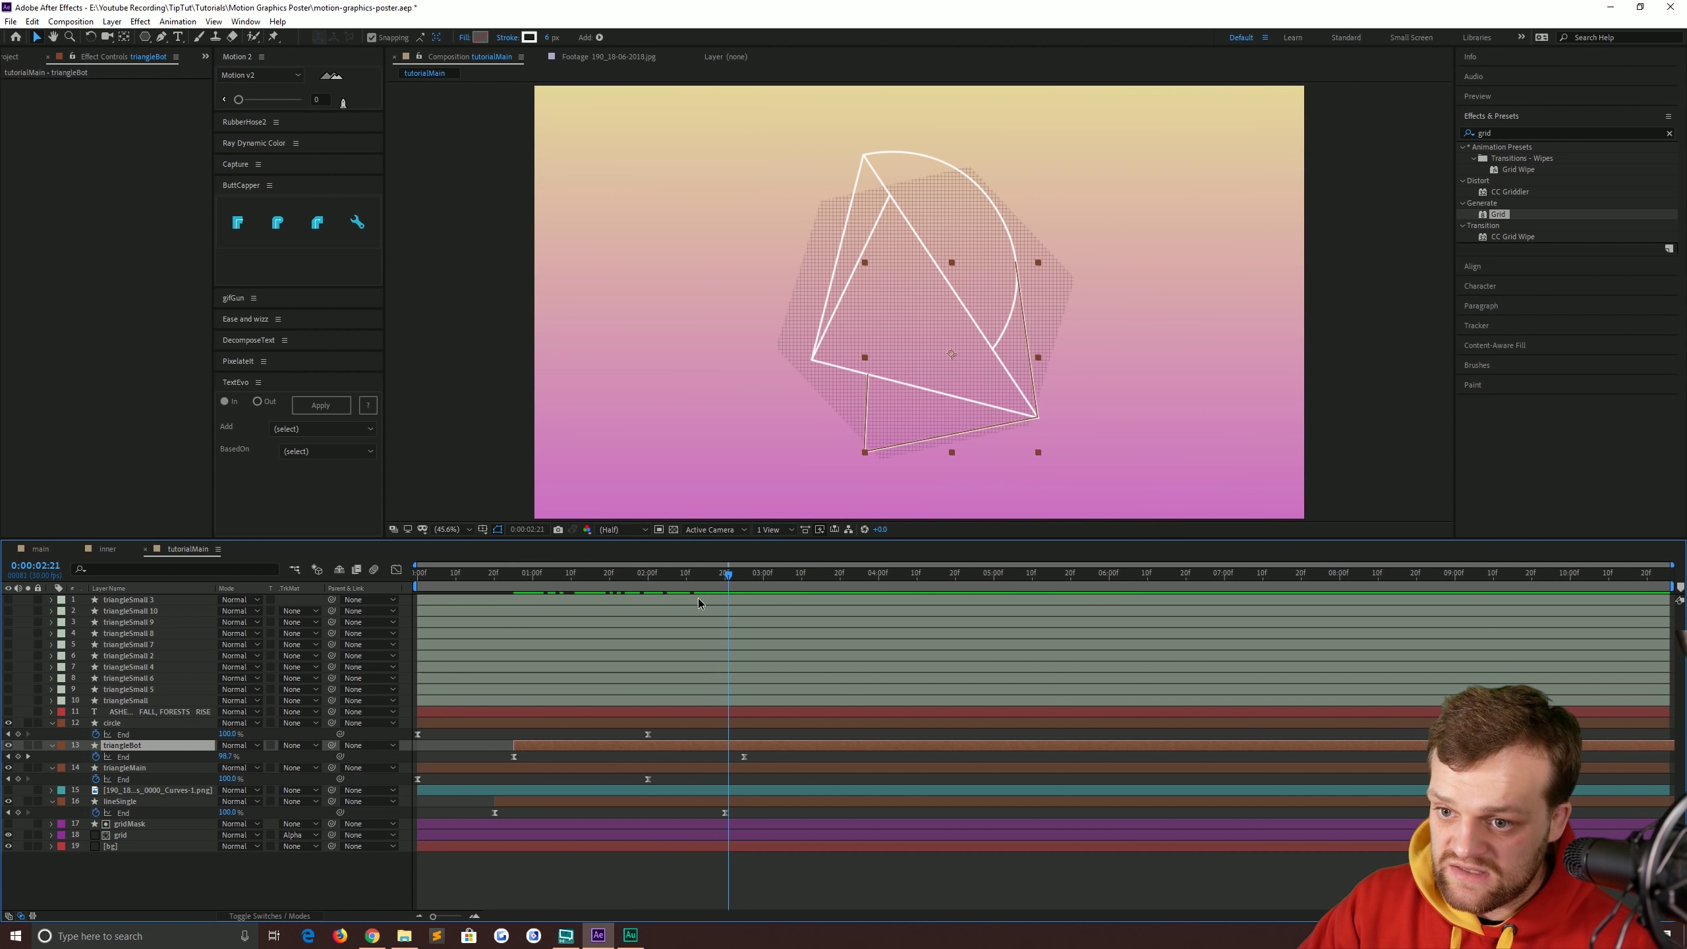
key("space")
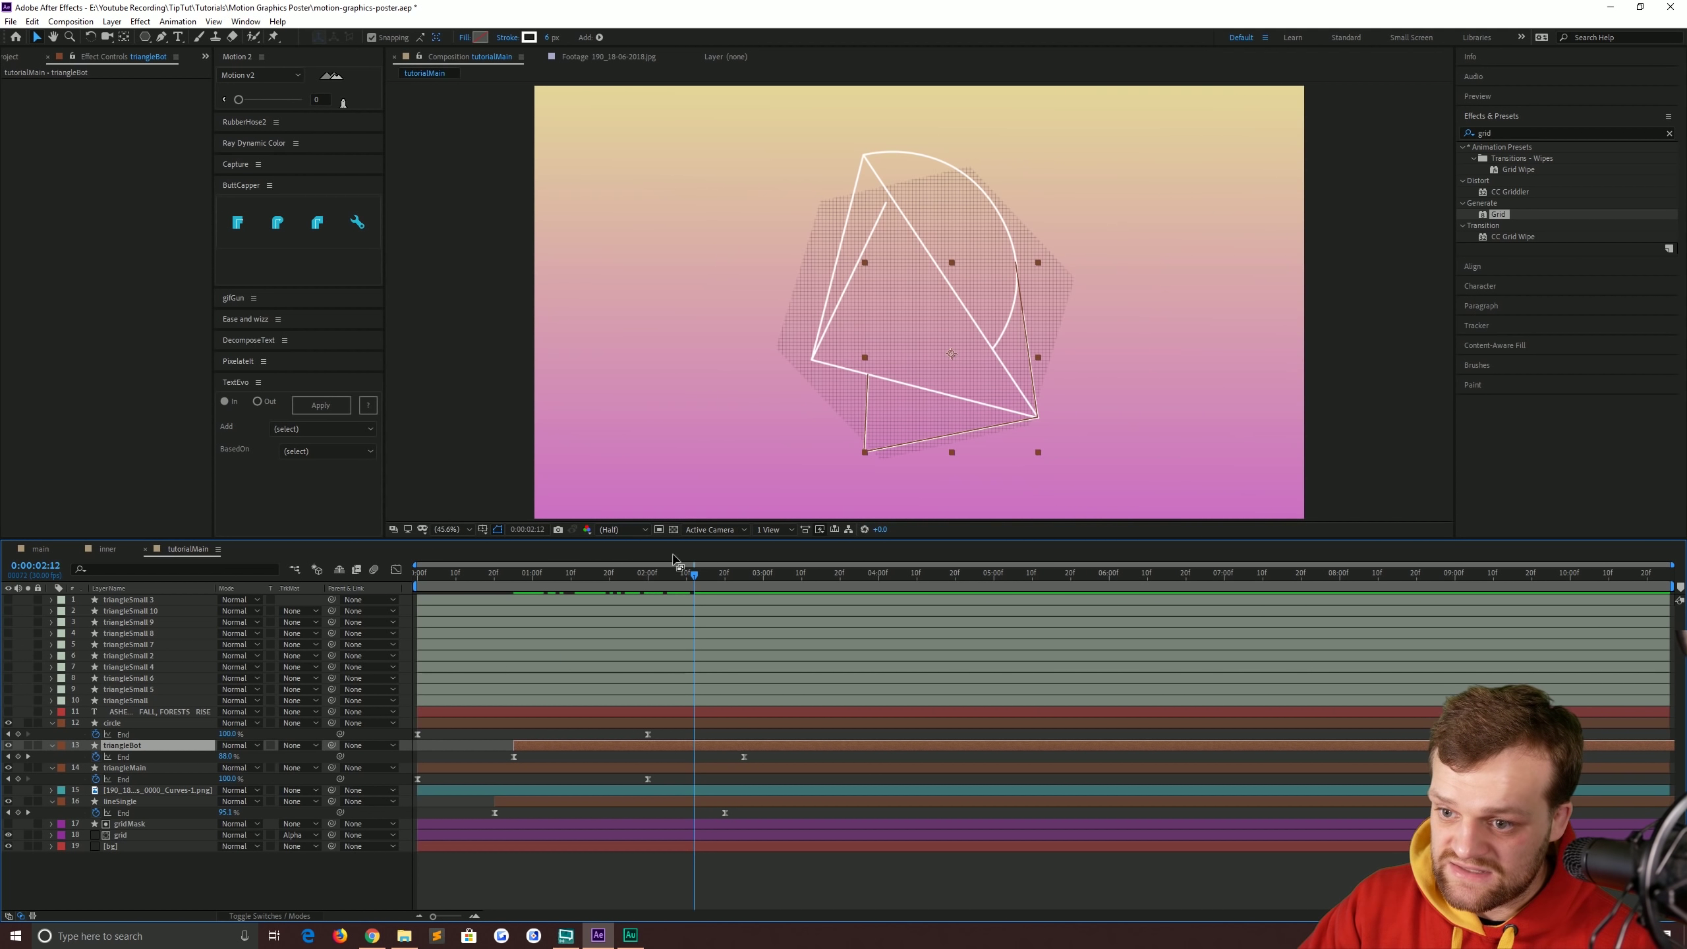
mouse_move(691, 580)
left_mouse_down()
mouse_move(668, 580)
mouse_move(724, 580)
left_mouse_up()
scroll(926, 300, "up", 4)
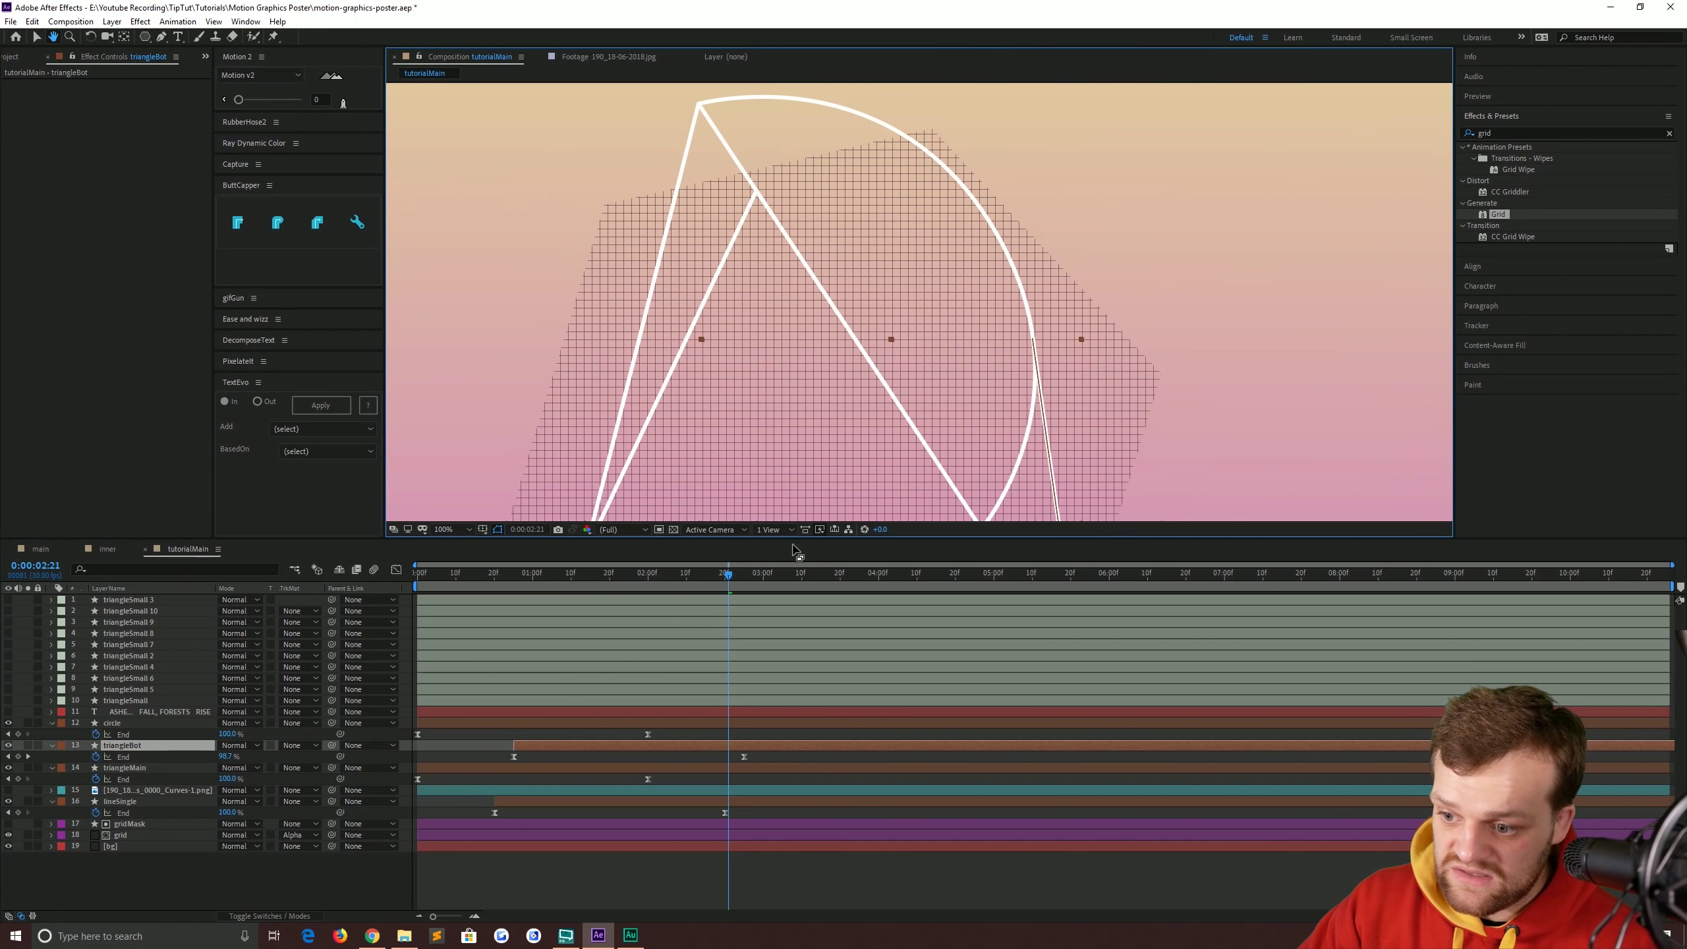
Delay the circle's draw-on a few frames, to roughly 1:12–3:12, and preview it.
left_click(466, 722)
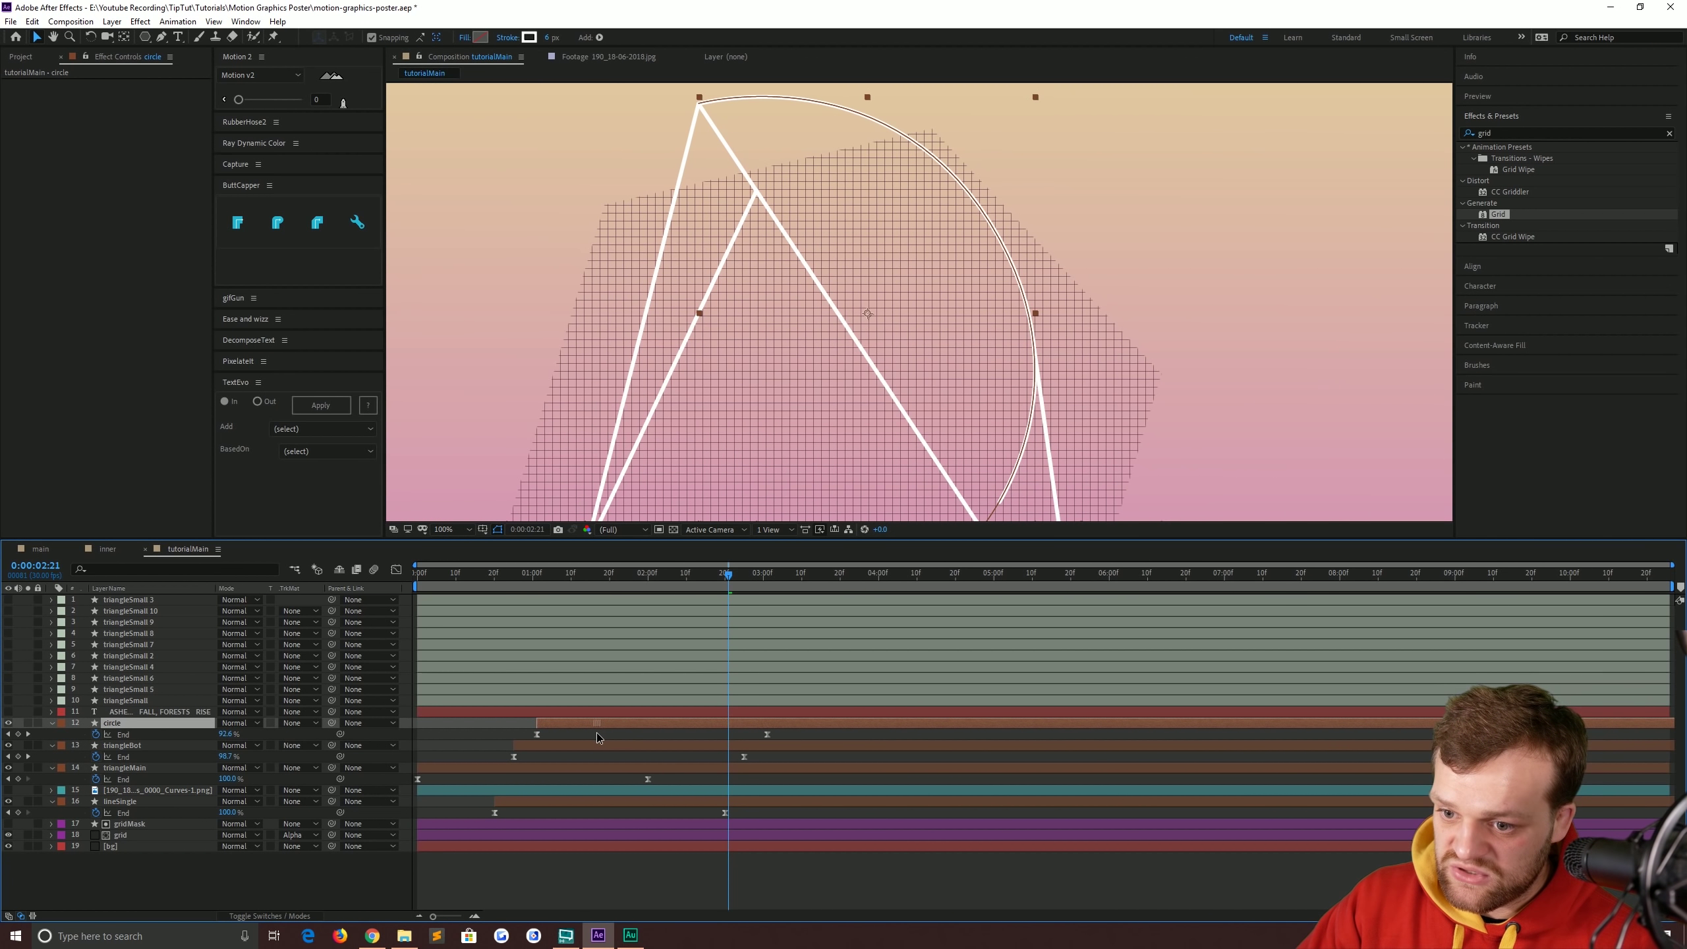
left_click_drag(597, 733, 638, 725)
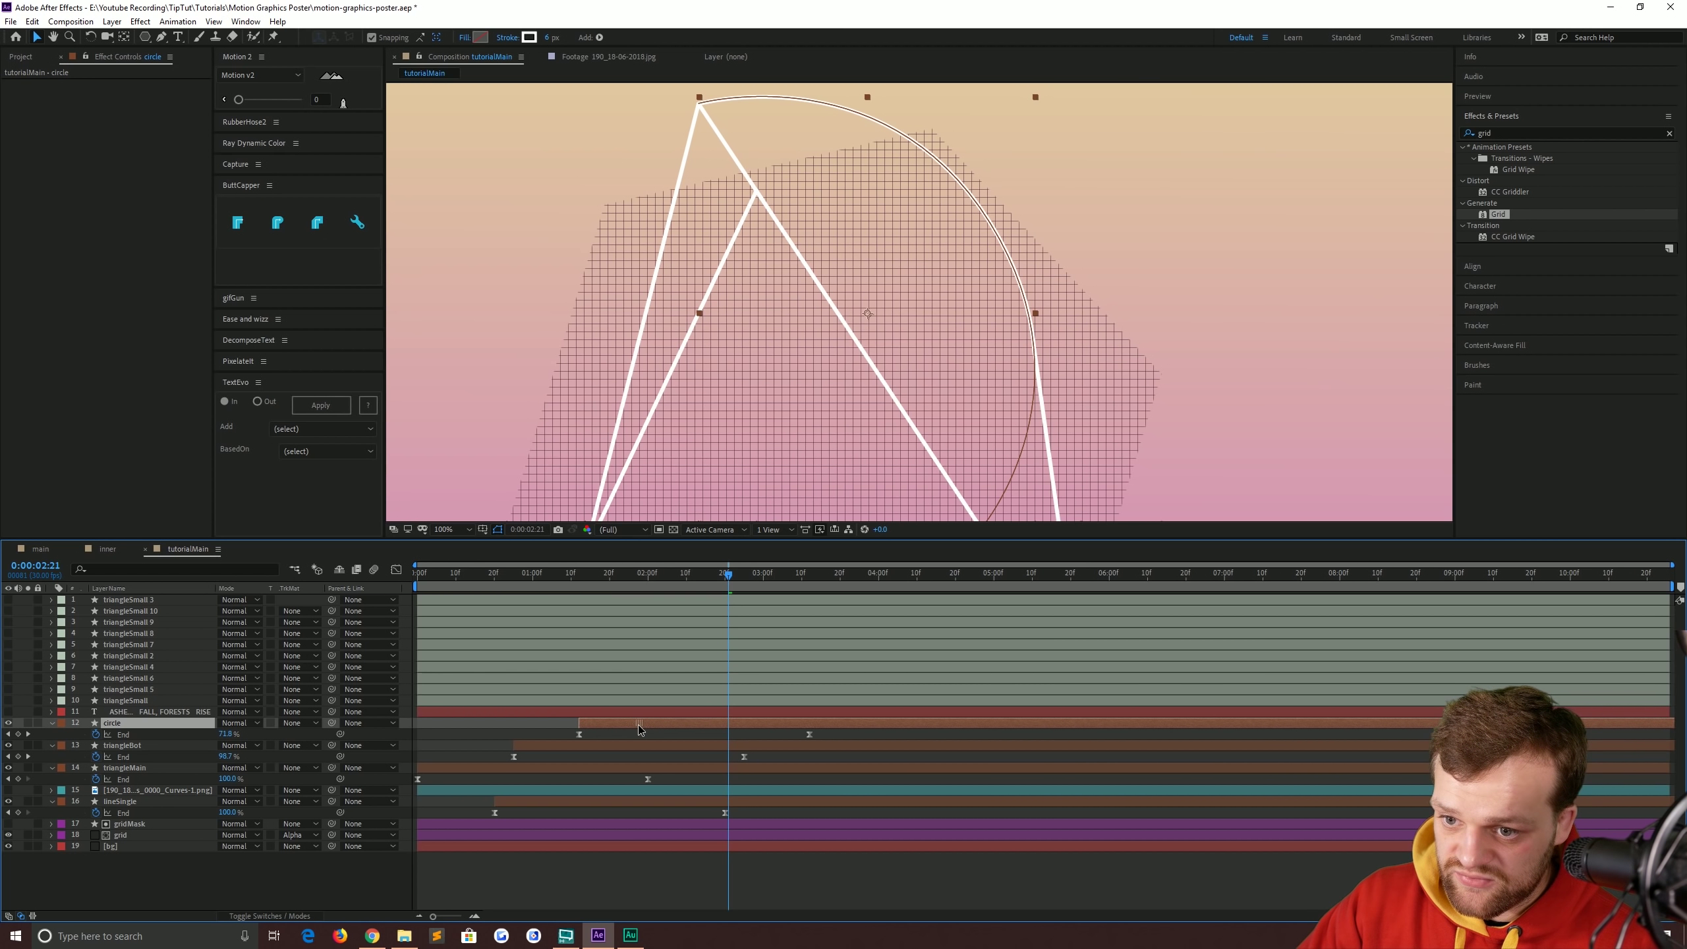
mouse_move(606, 566)
left_mouse_down()
mouse_move(471, 570)
mouse_move(616, 571)
left_mouse_up()
key("space")
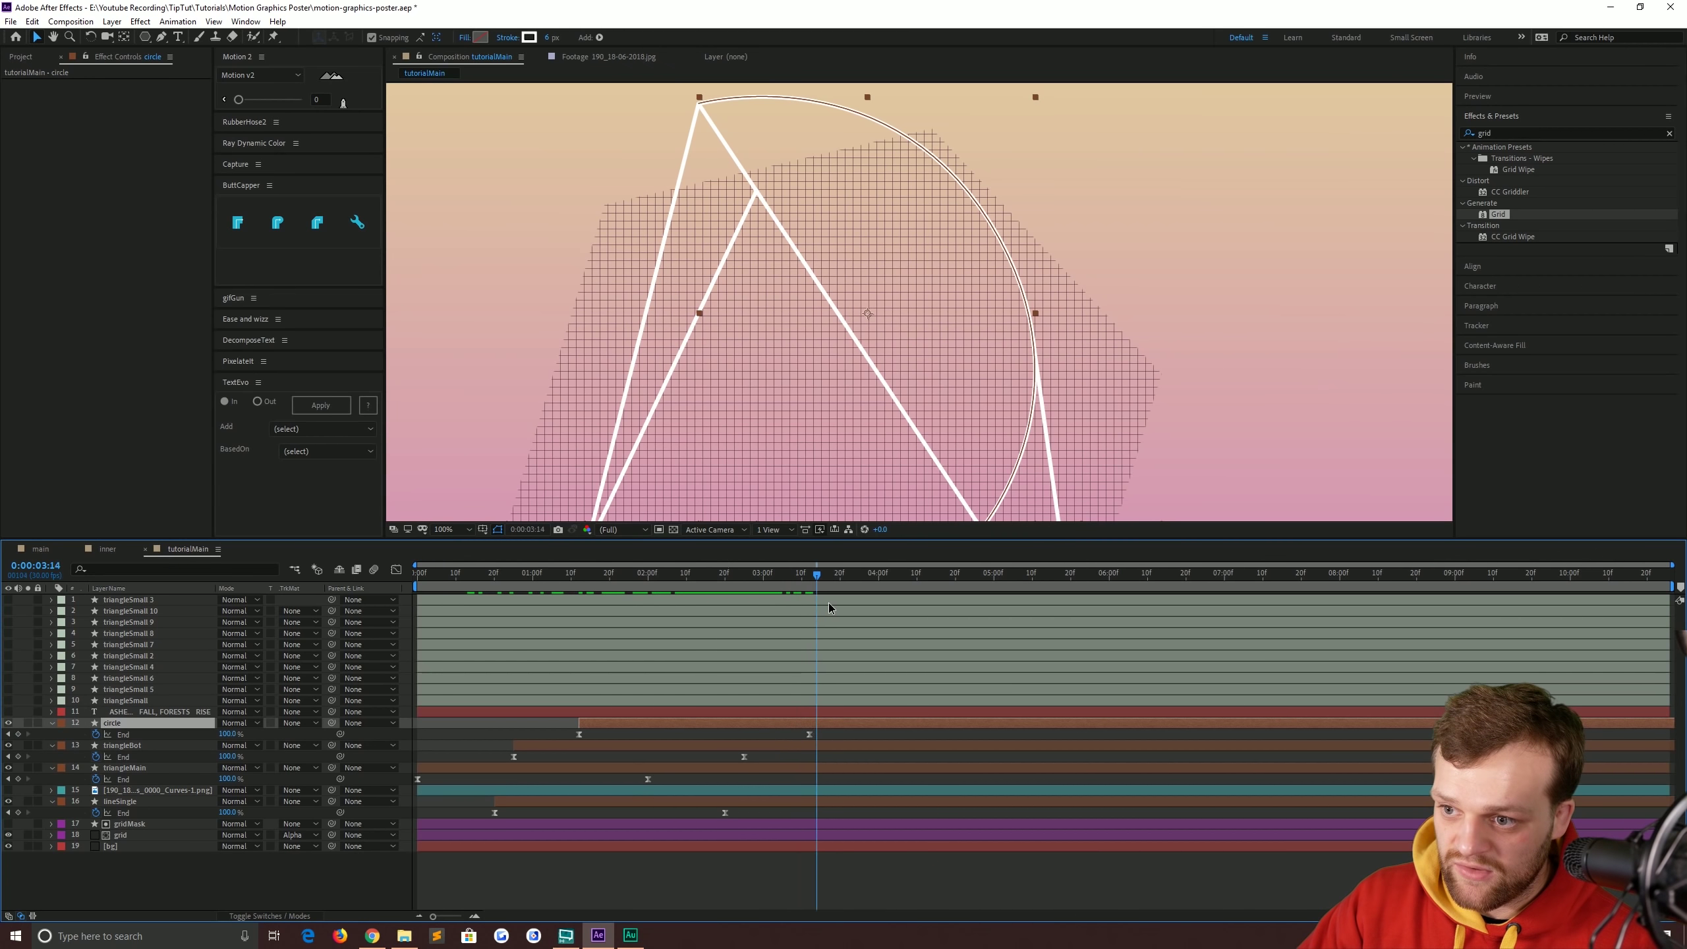
key("Home")
scroll(851, 283, "down", 2)
scroll(806, 389, "down", 2)
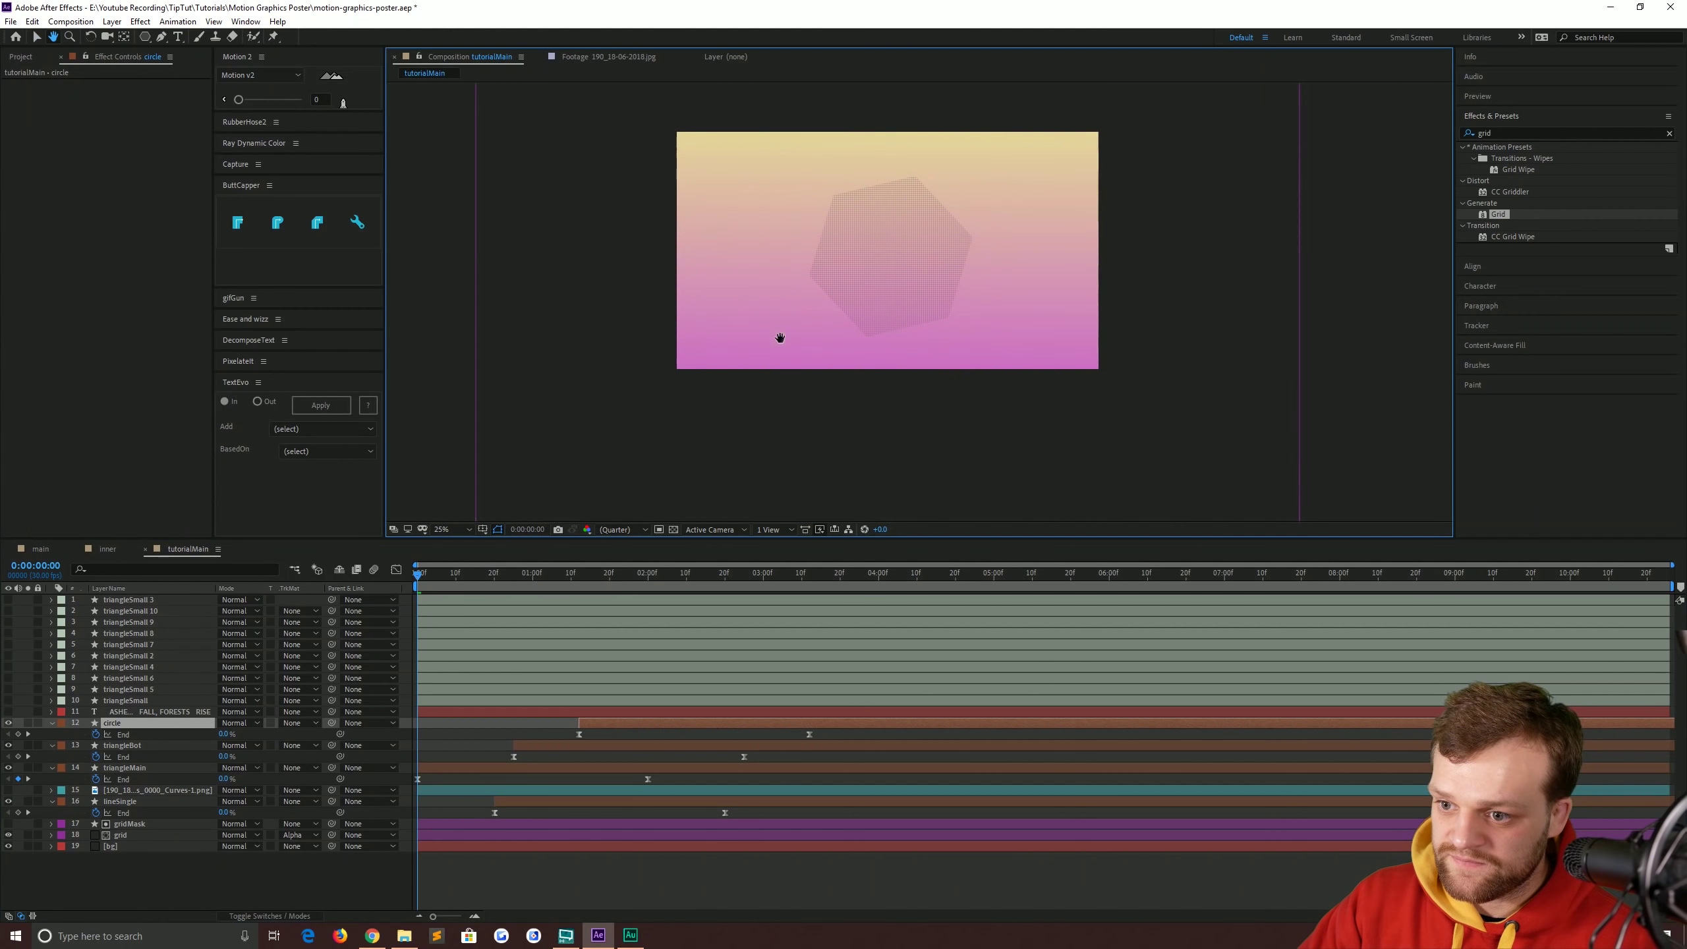
key("space")
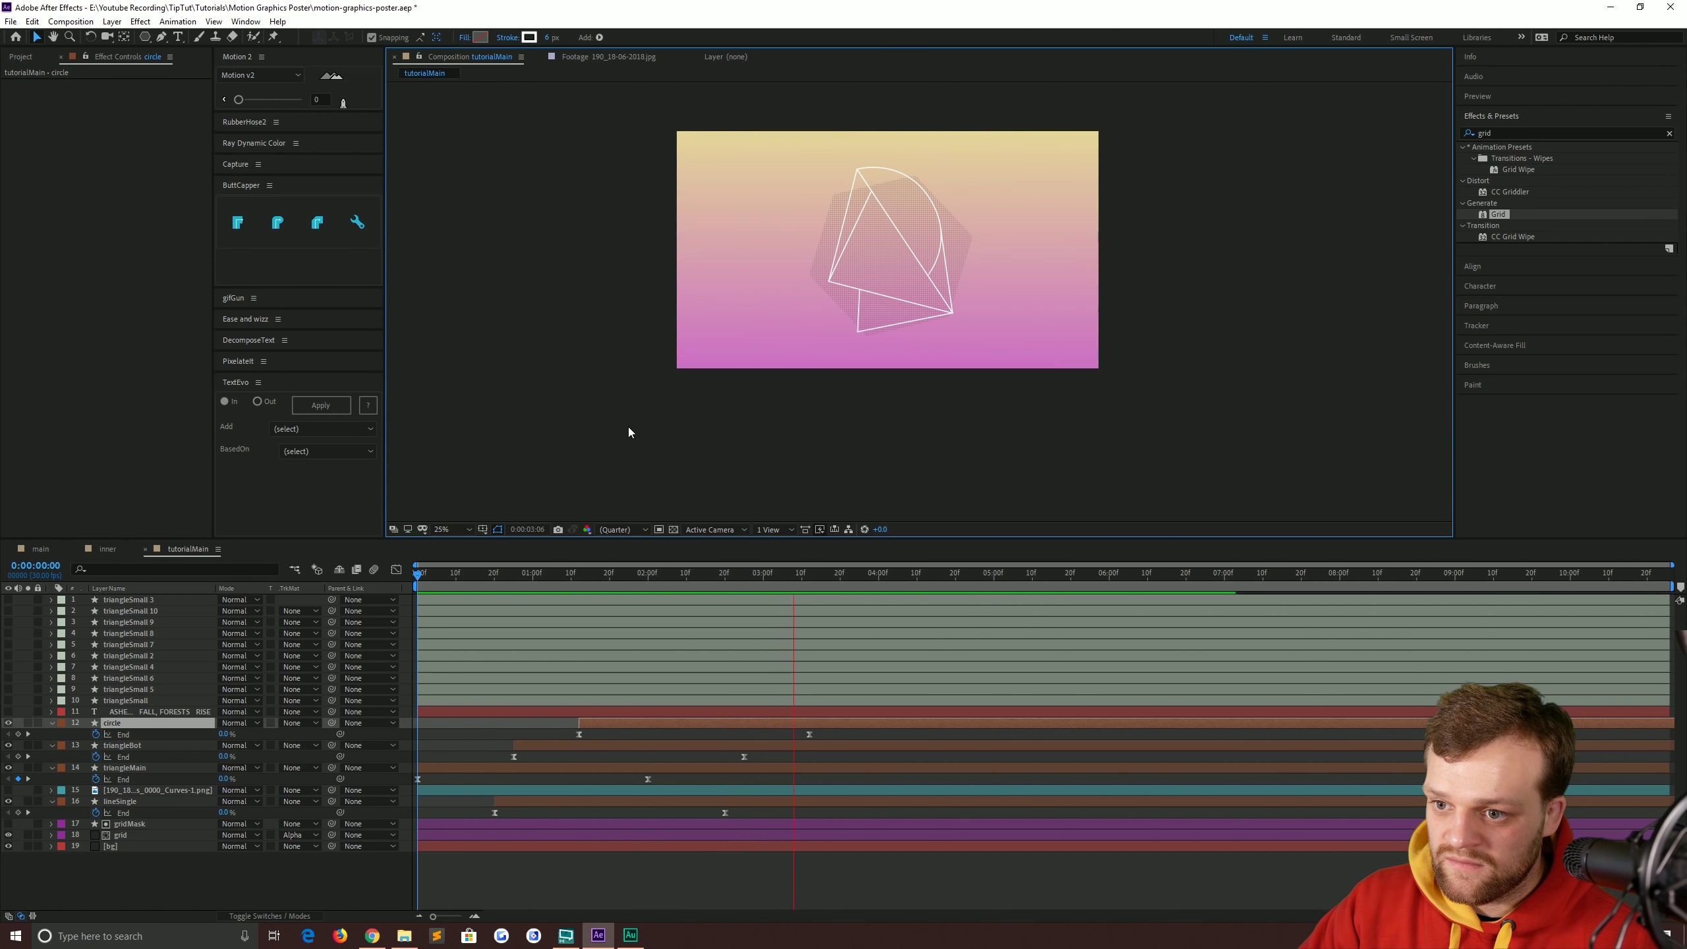
key("space")
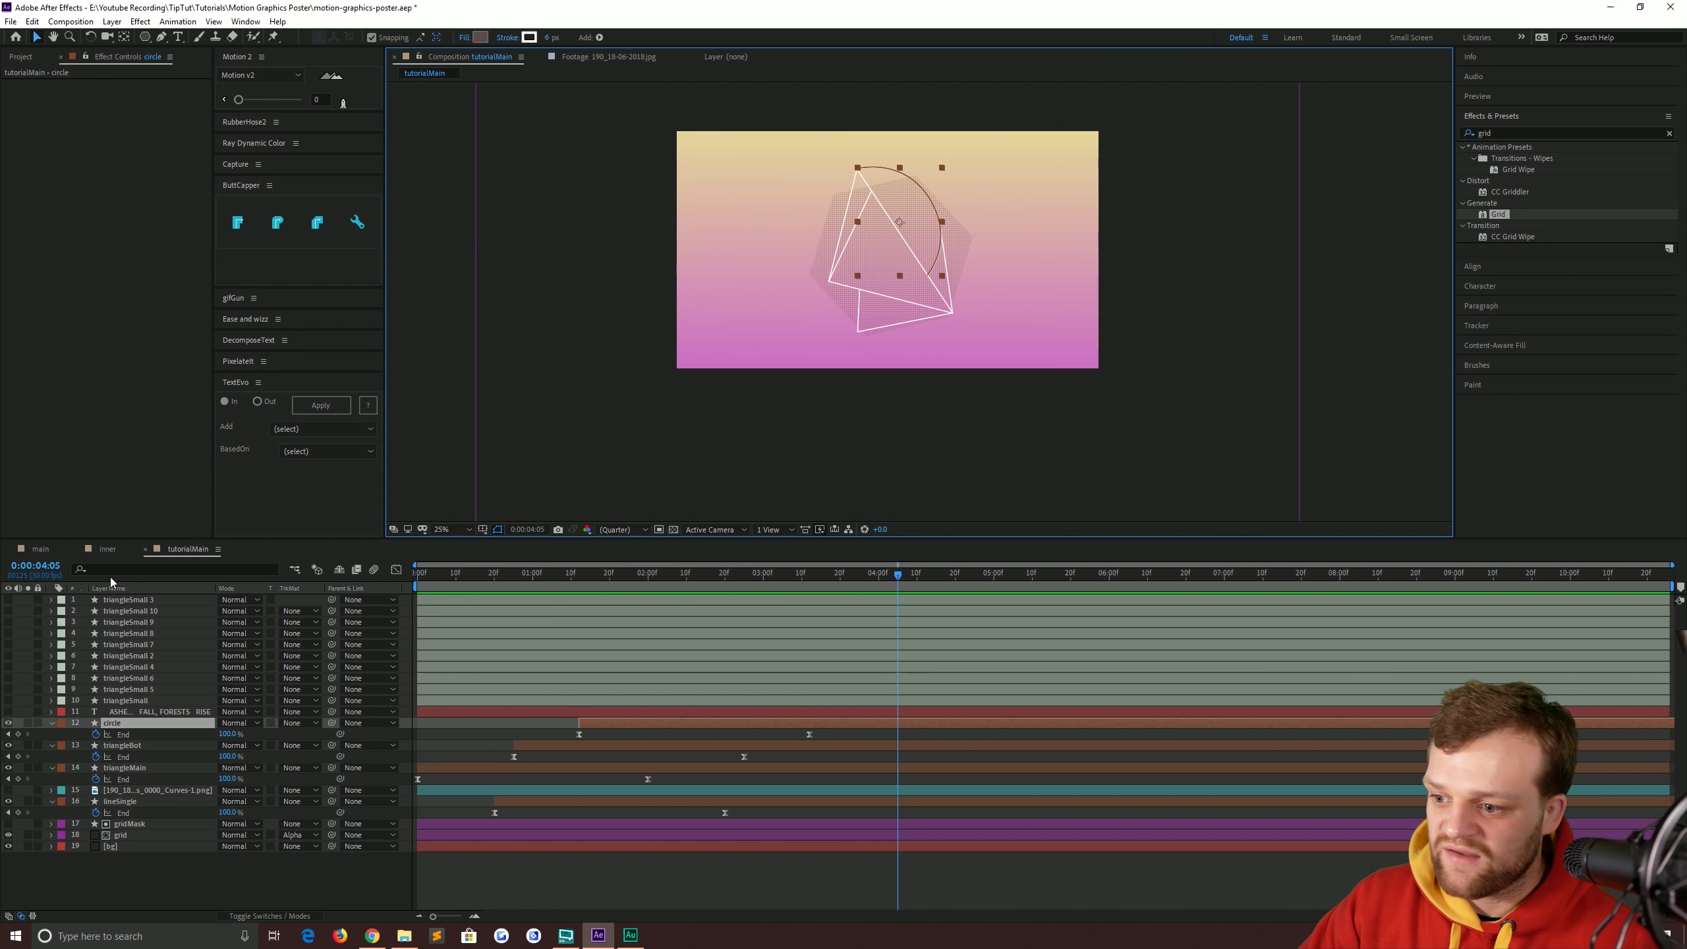
left_click(40, 550)
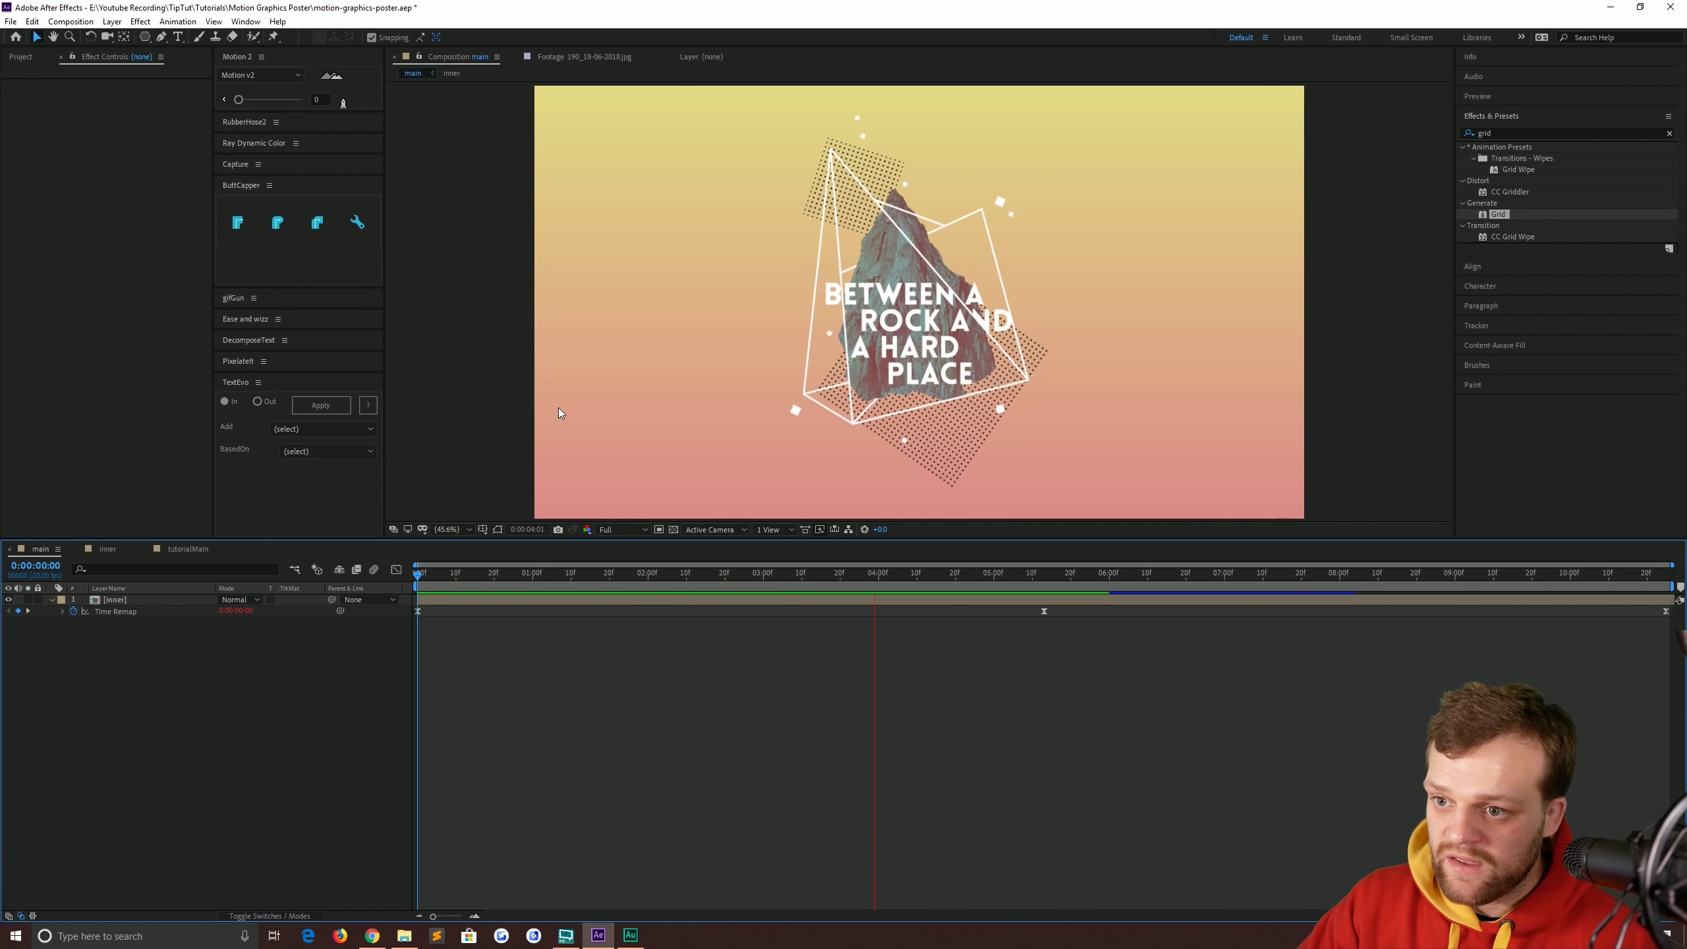
key("space")
left_click(178, 548)
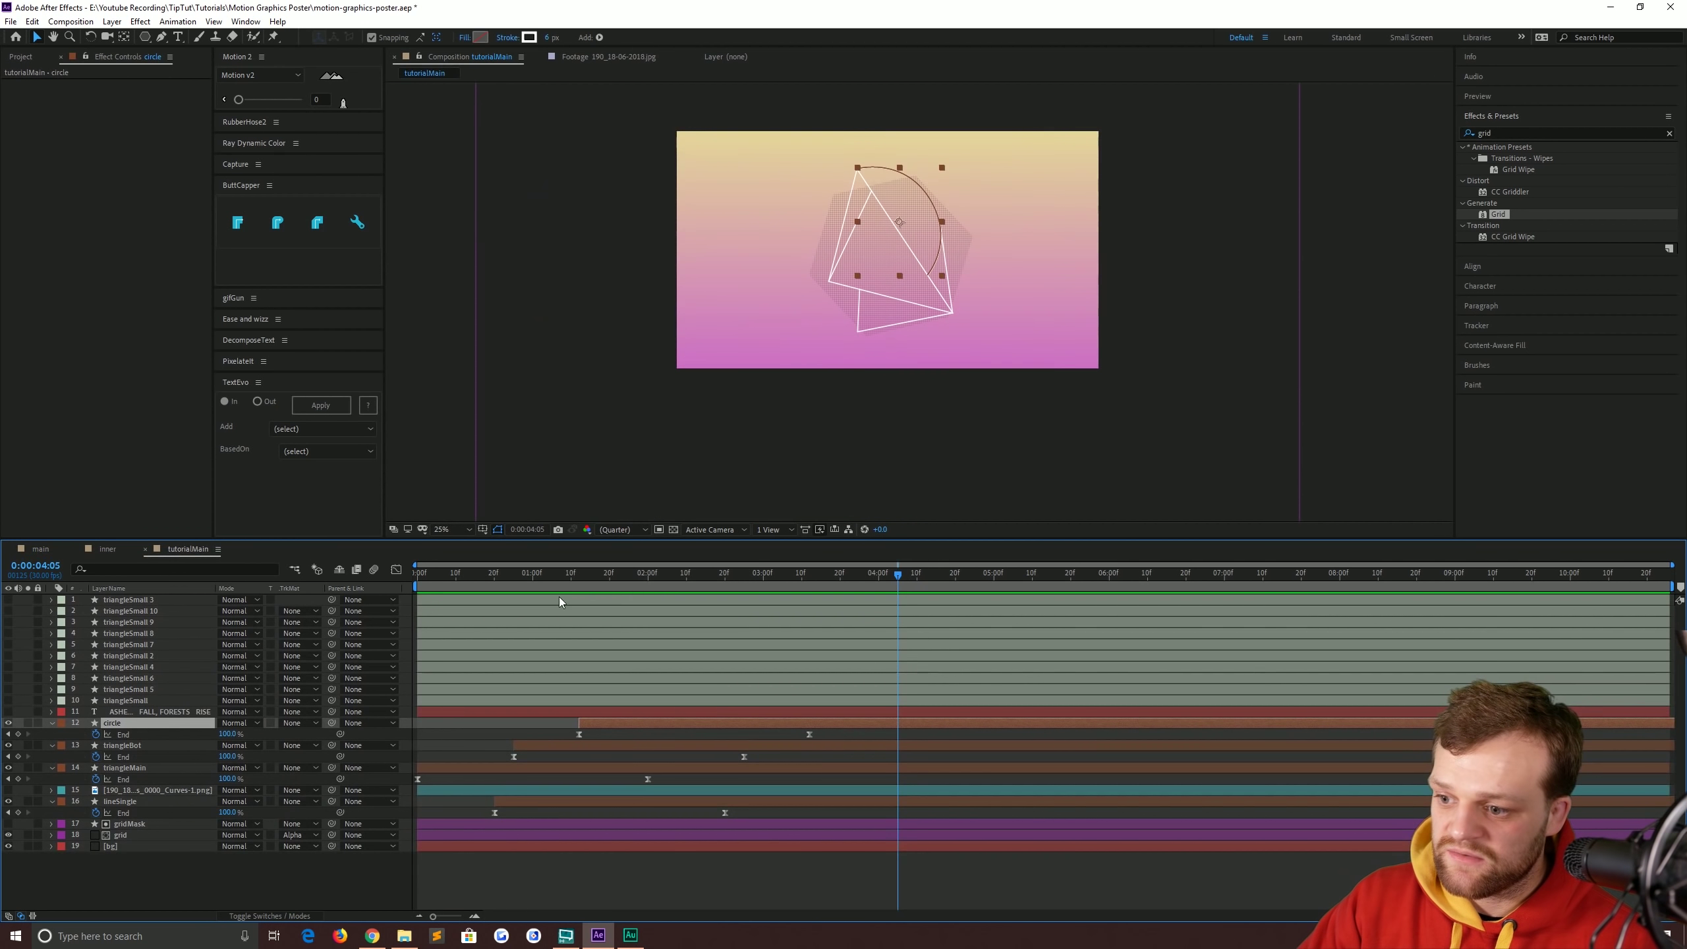
key("space")
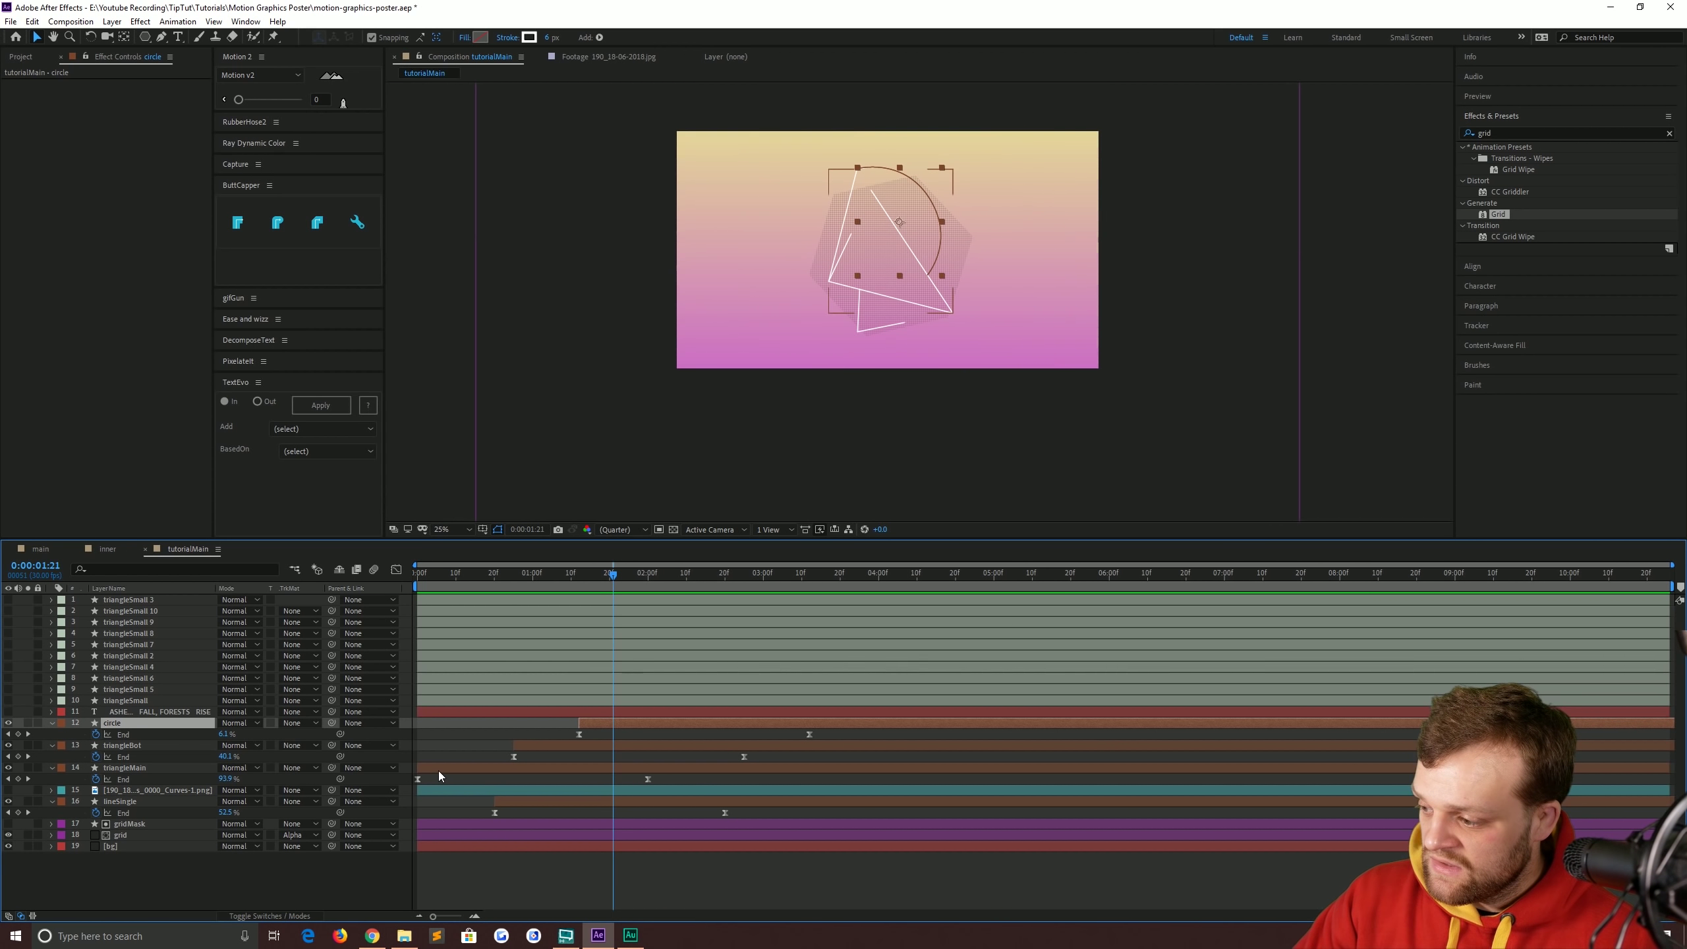
Make the fern image layer visible in tutorialMain.
left_click(291, 905)
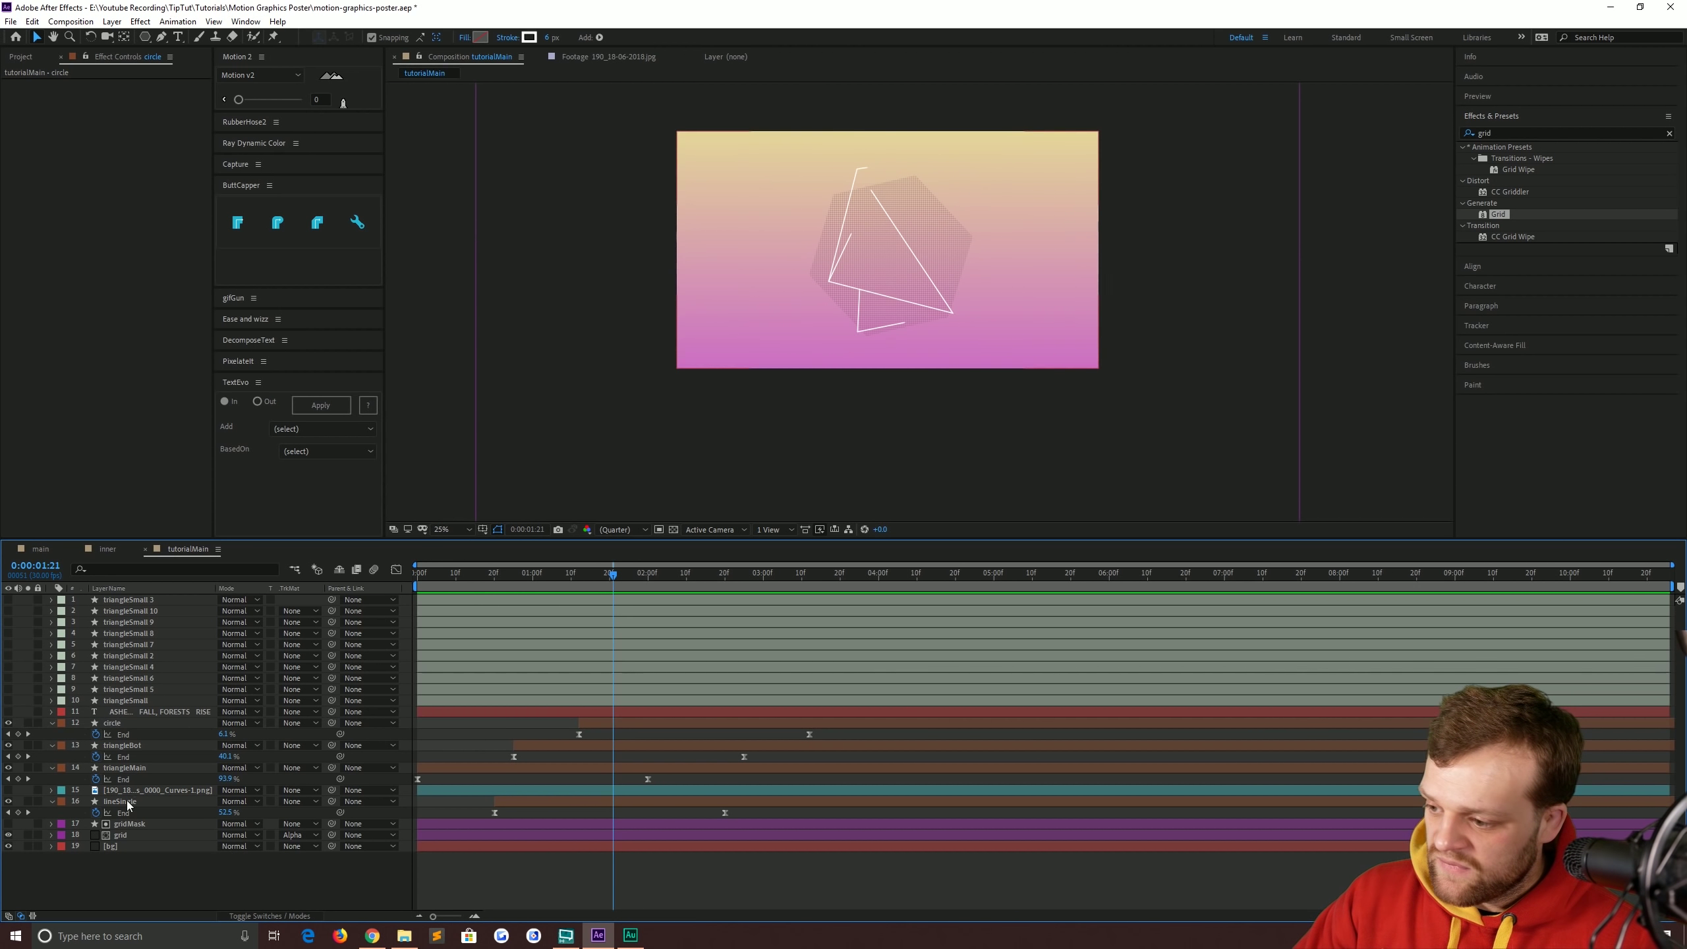
left_click(133, 790)
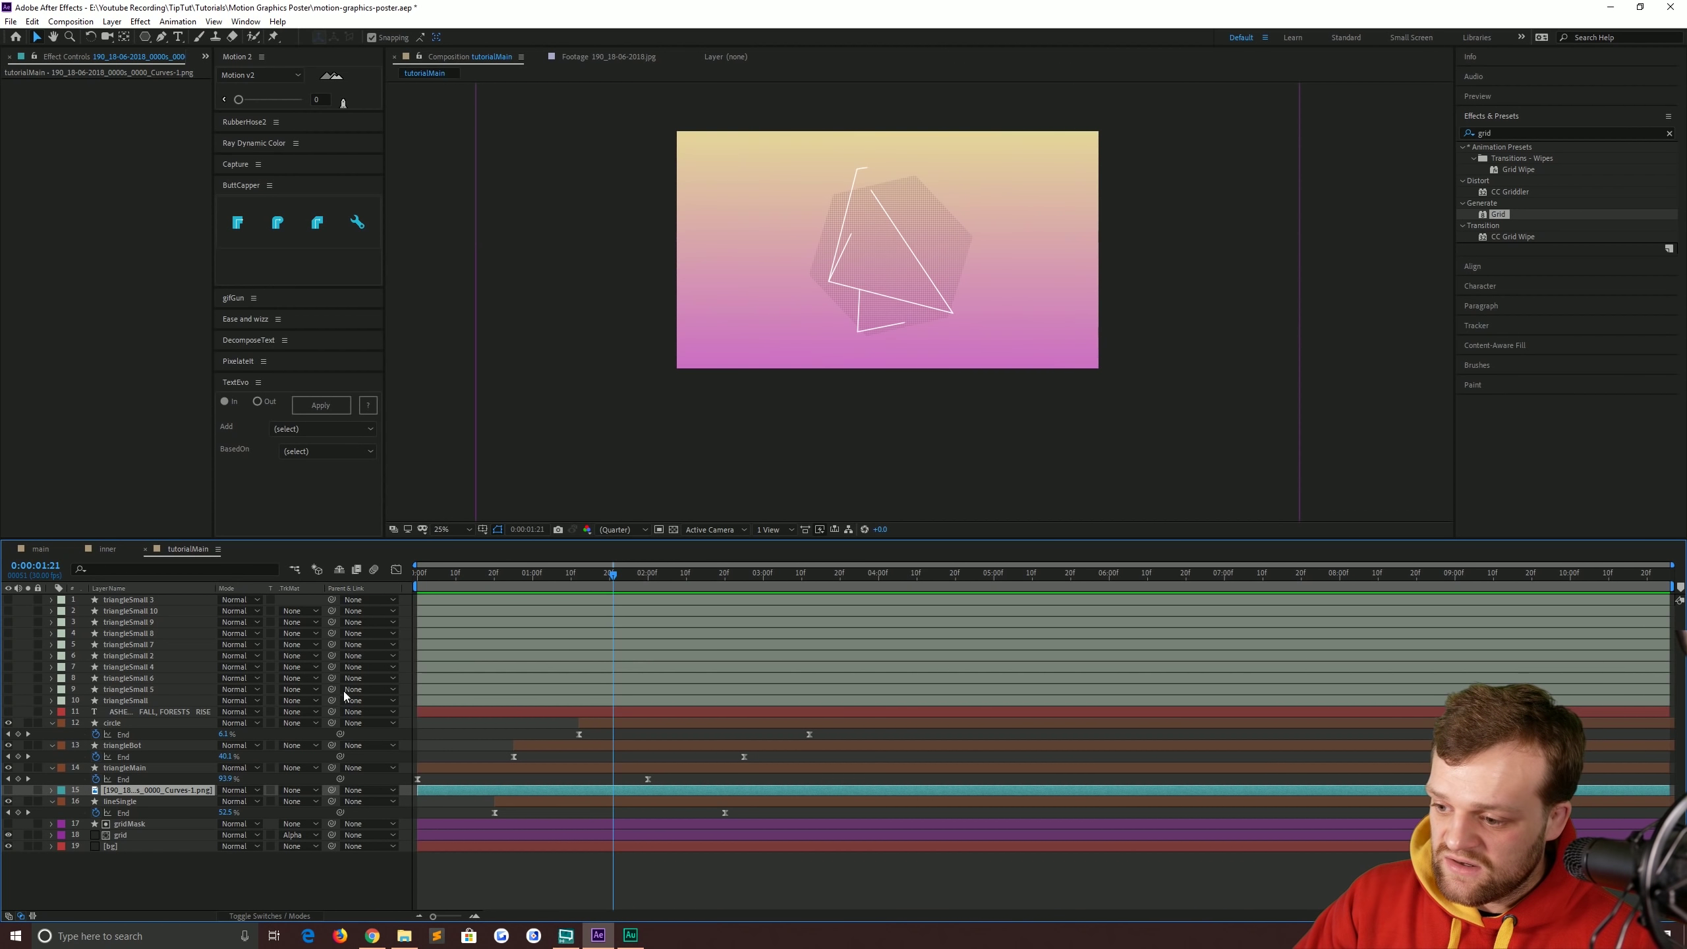
left_click(9, 790)
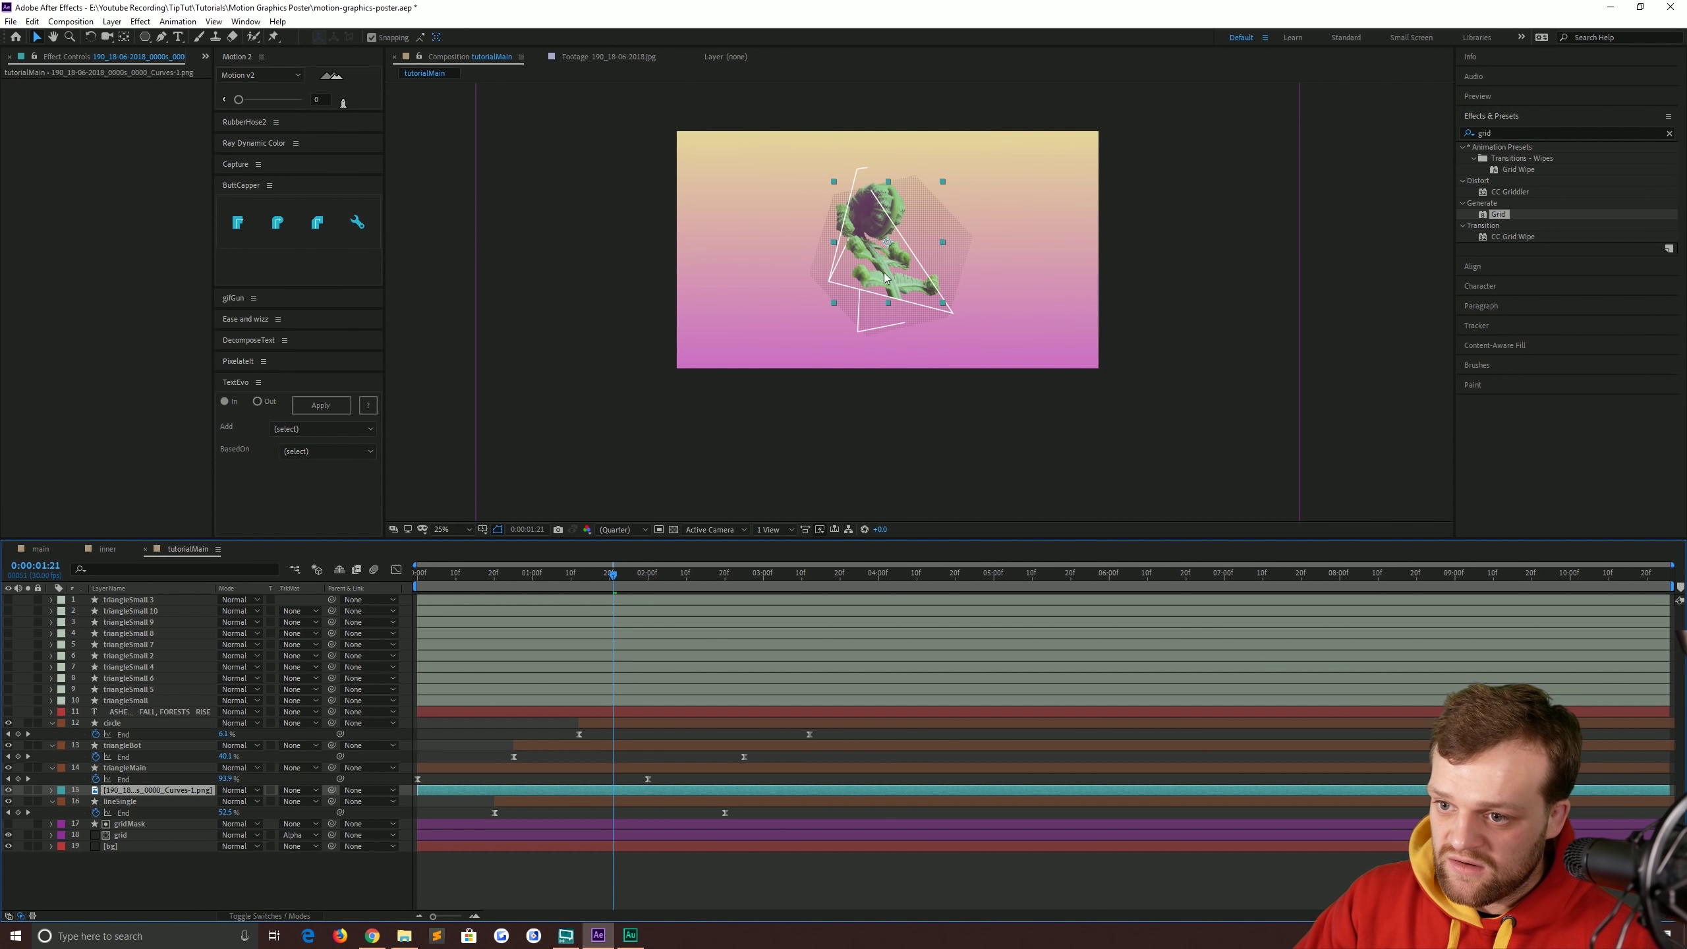
Centre the poster view, then open main and scrub to the fully revealed headline.
scroll(844, 299, "up", 1)
left_click_drag(810, 246, 844, 340)
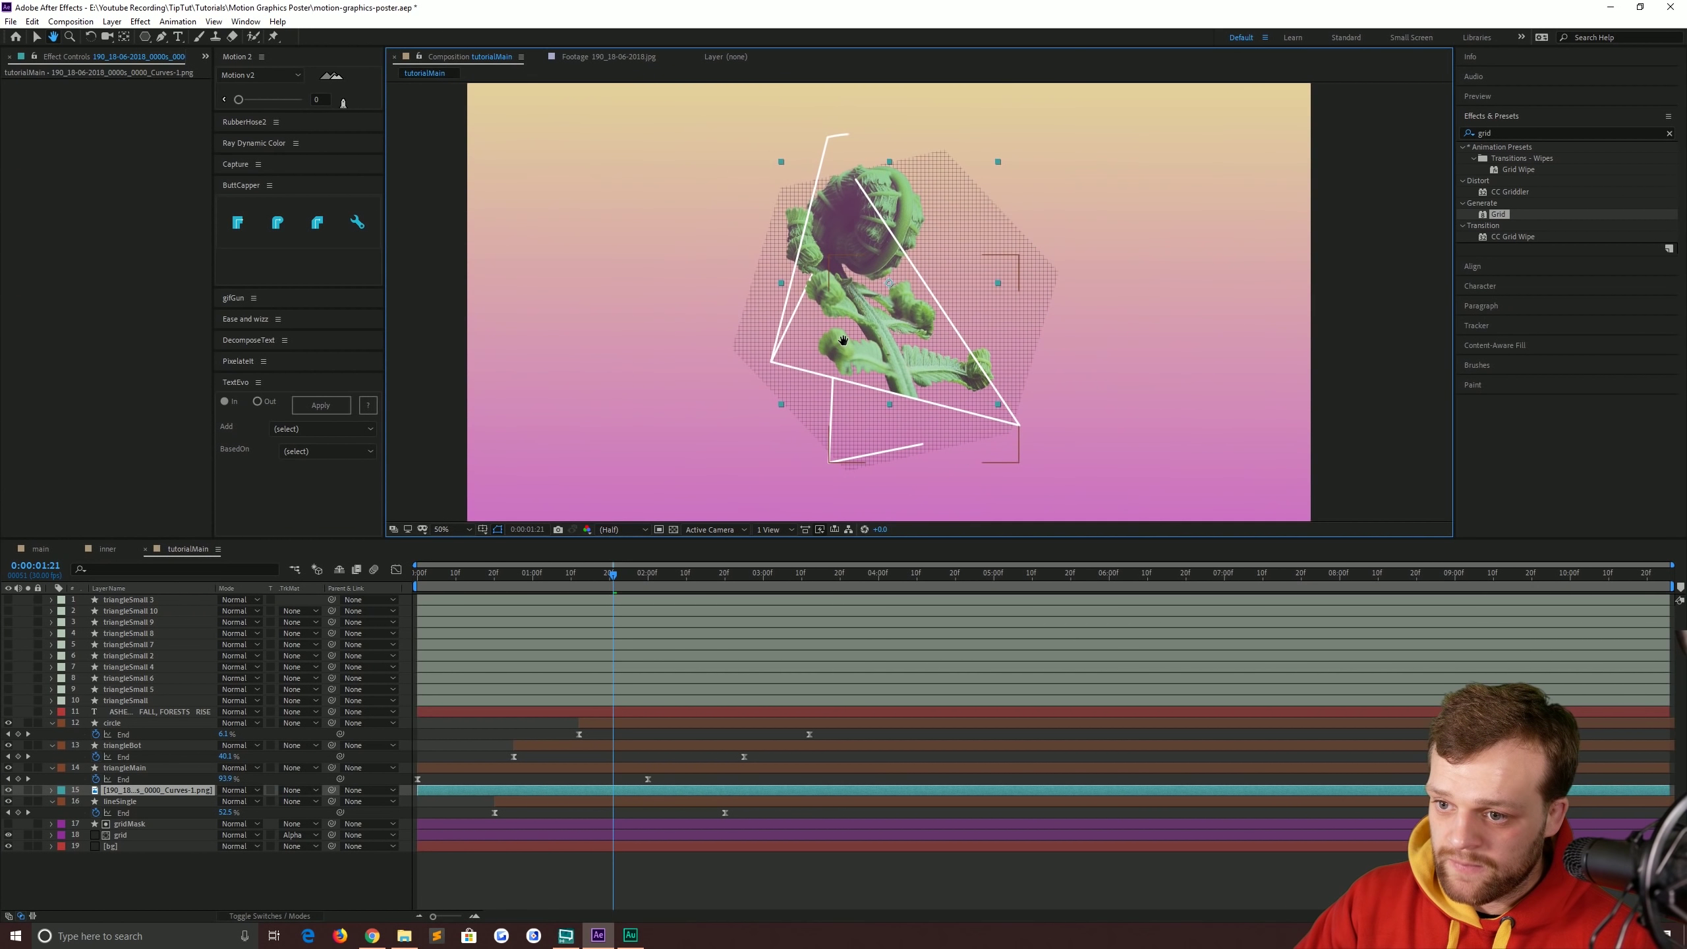
left_click(39, 549)
left_click_drag(450, 577, 786, 598)
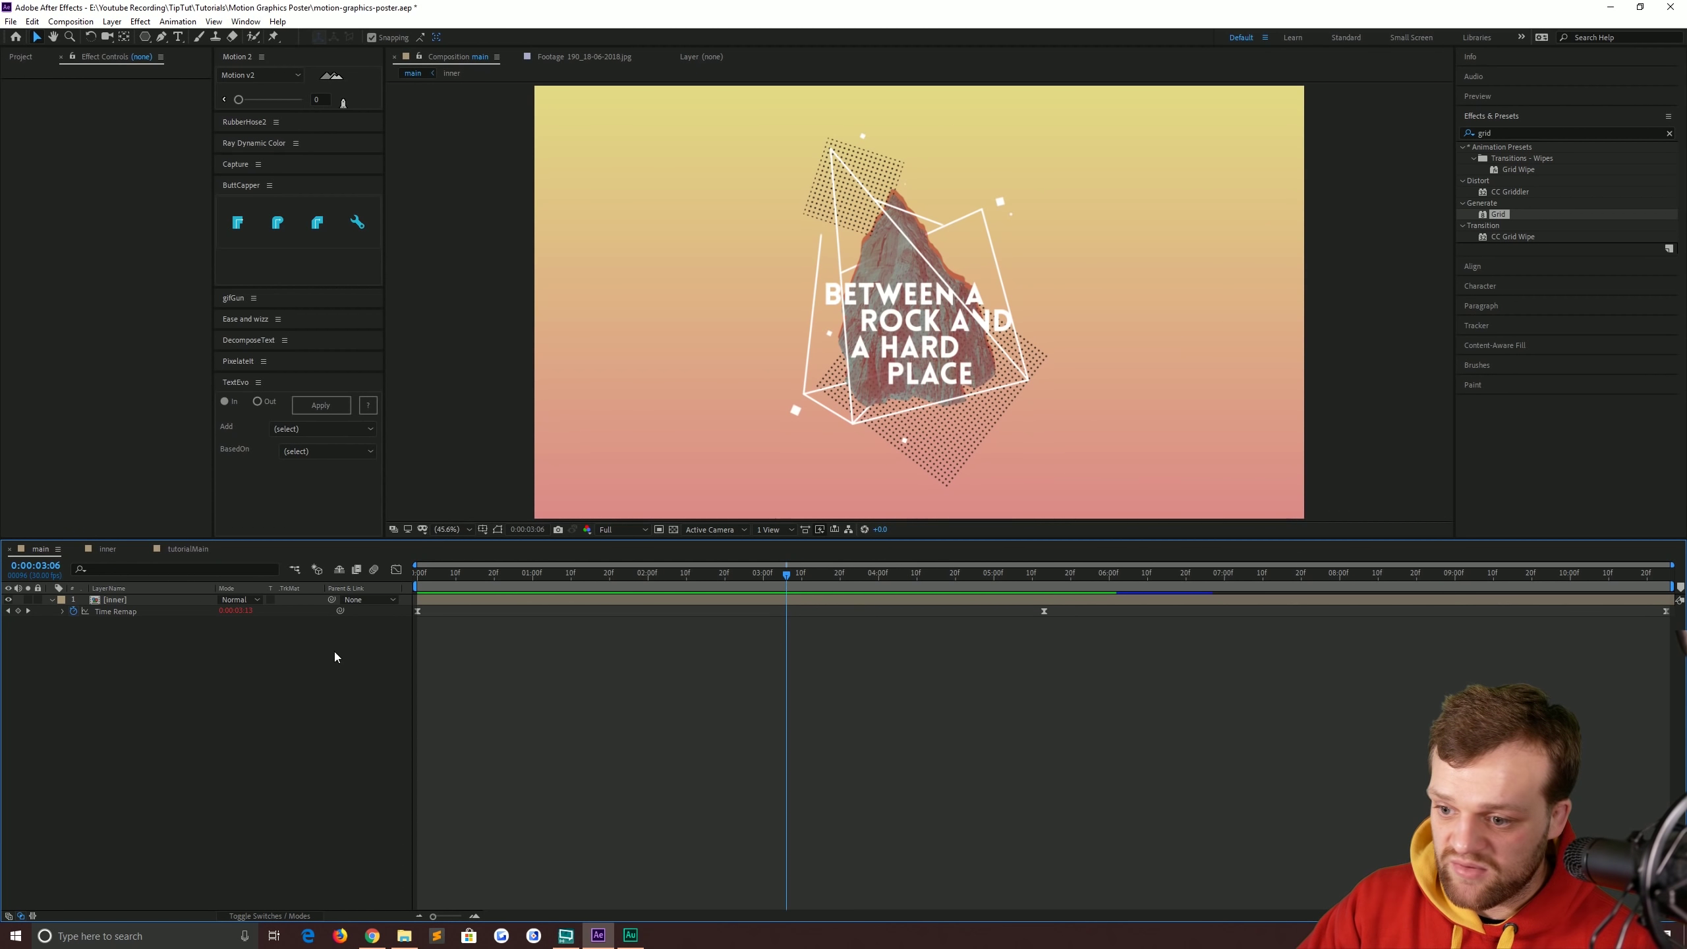
Open the inner precomp and reveal the rock layer's keyframes around 0:00:02:13.
double_click(114, 601)
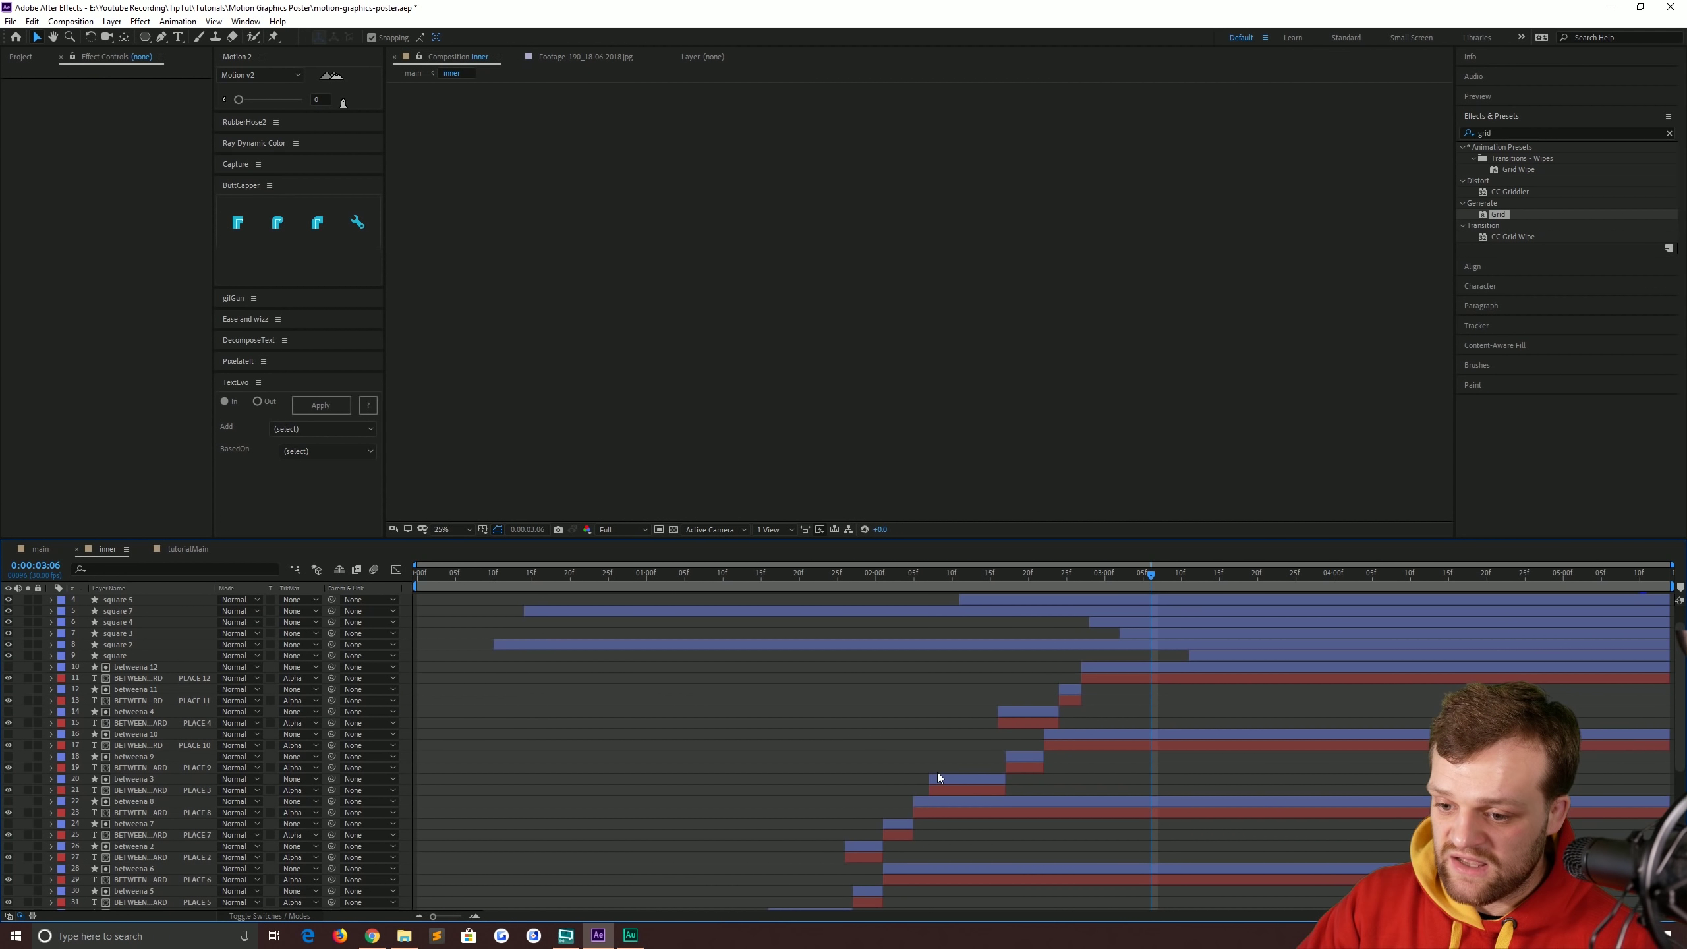
scroll(937, 776, "down", 5)
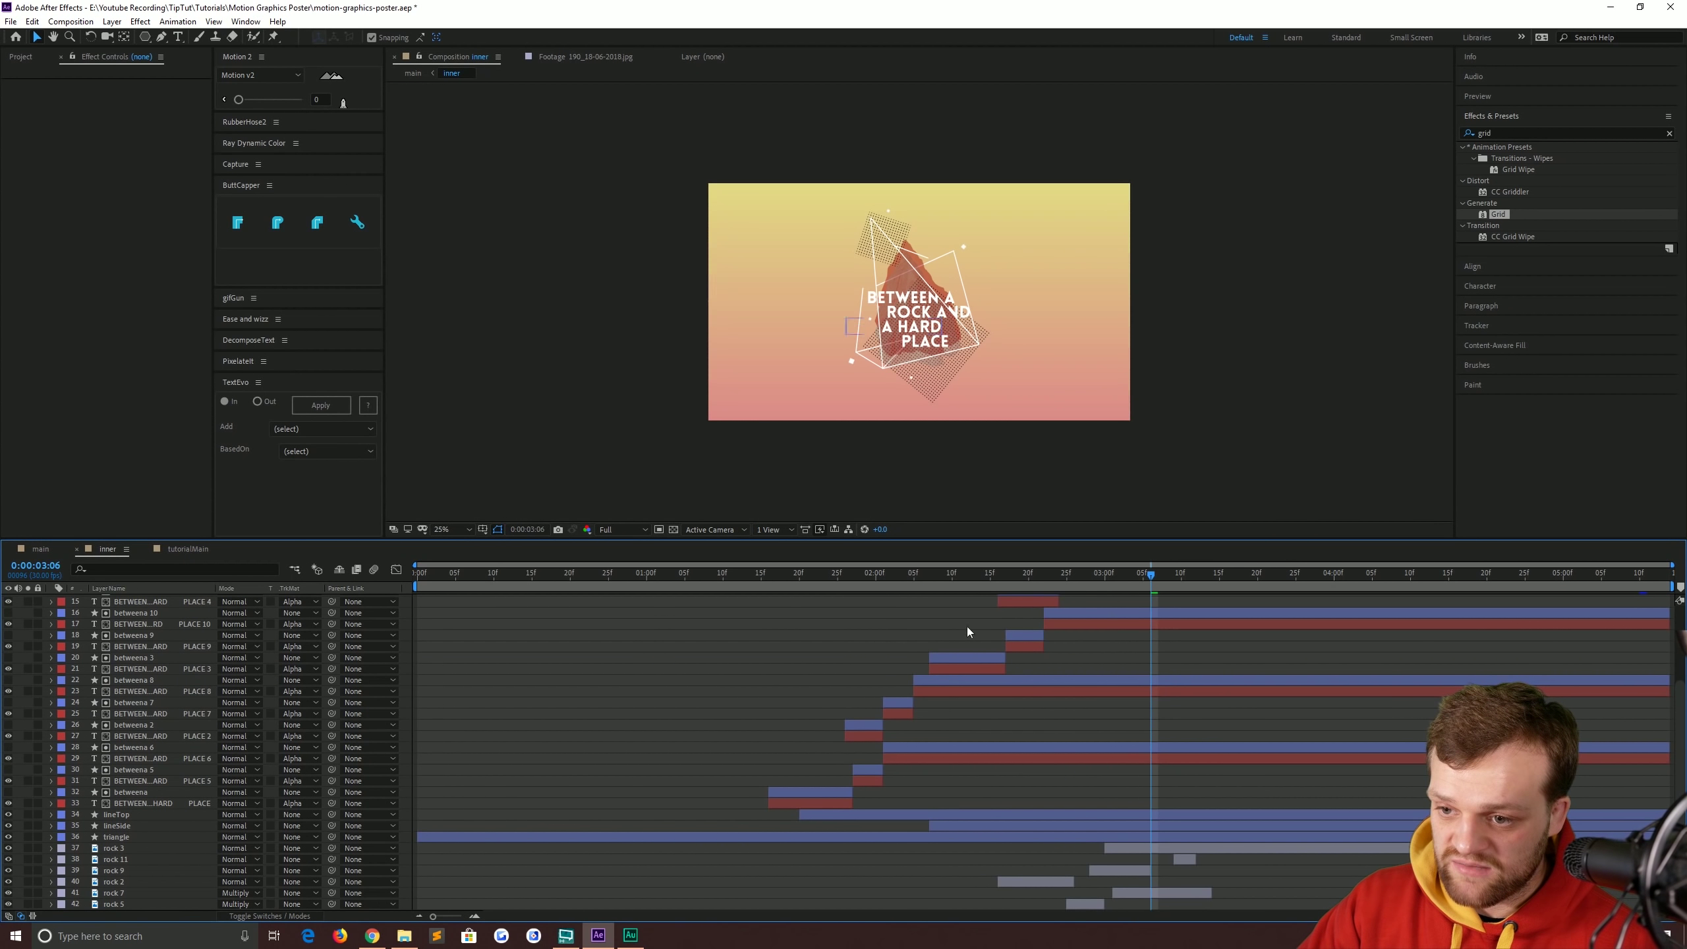
scroll(218, 782, "down", 4)
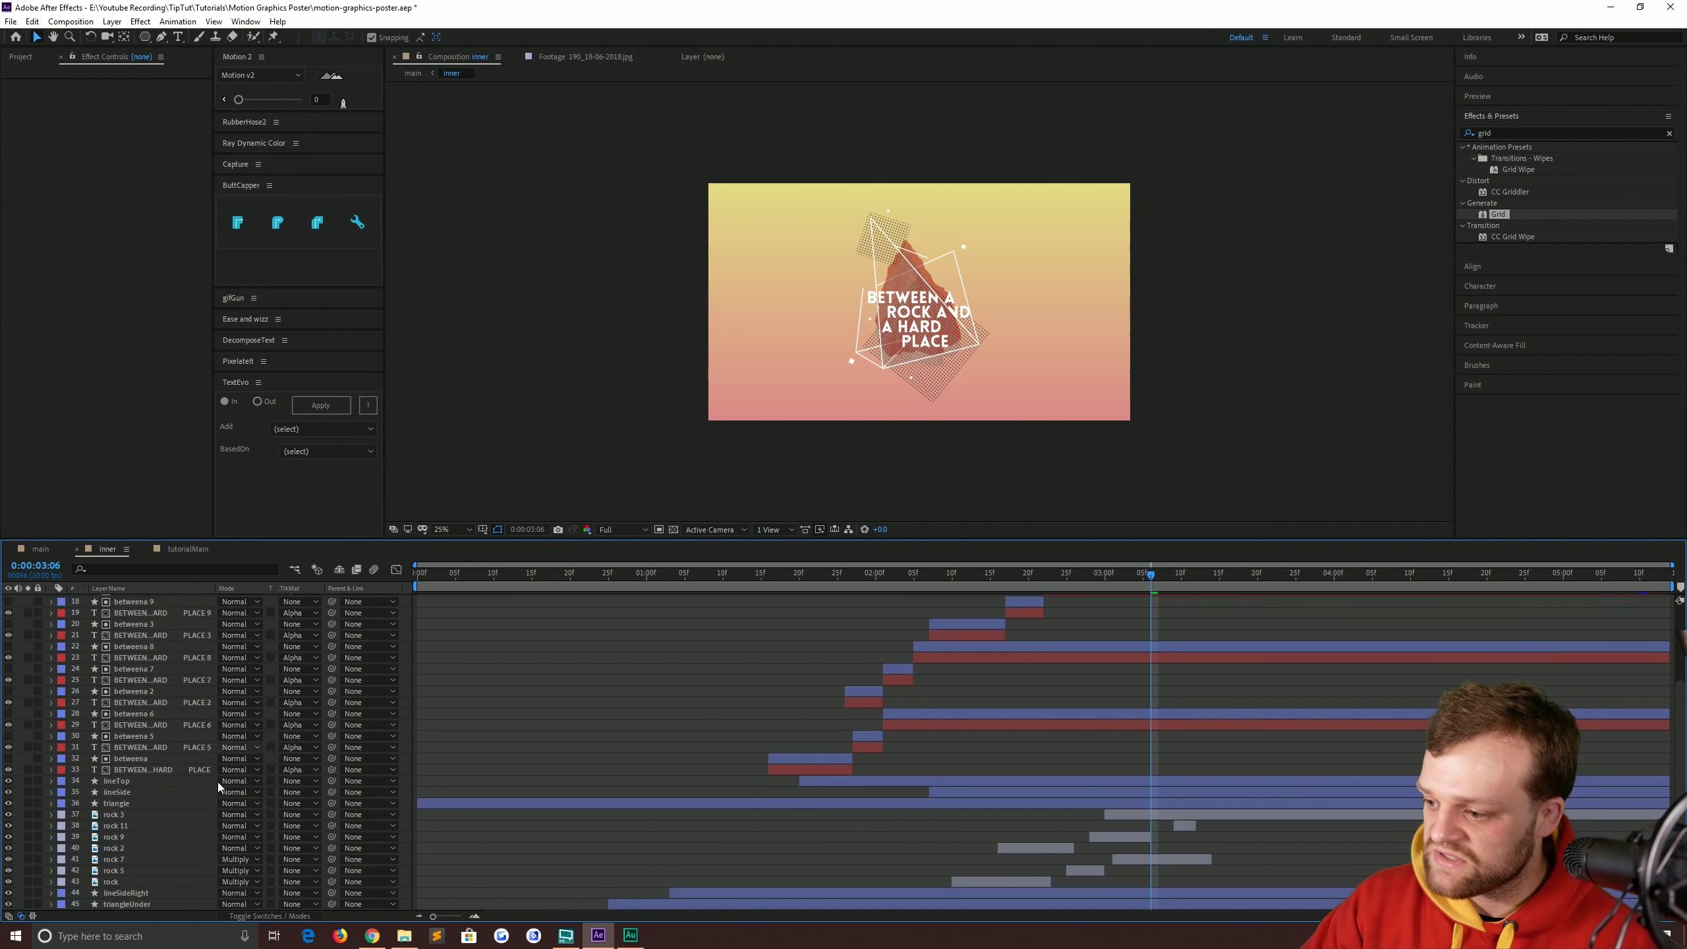
left_click(108, 747)
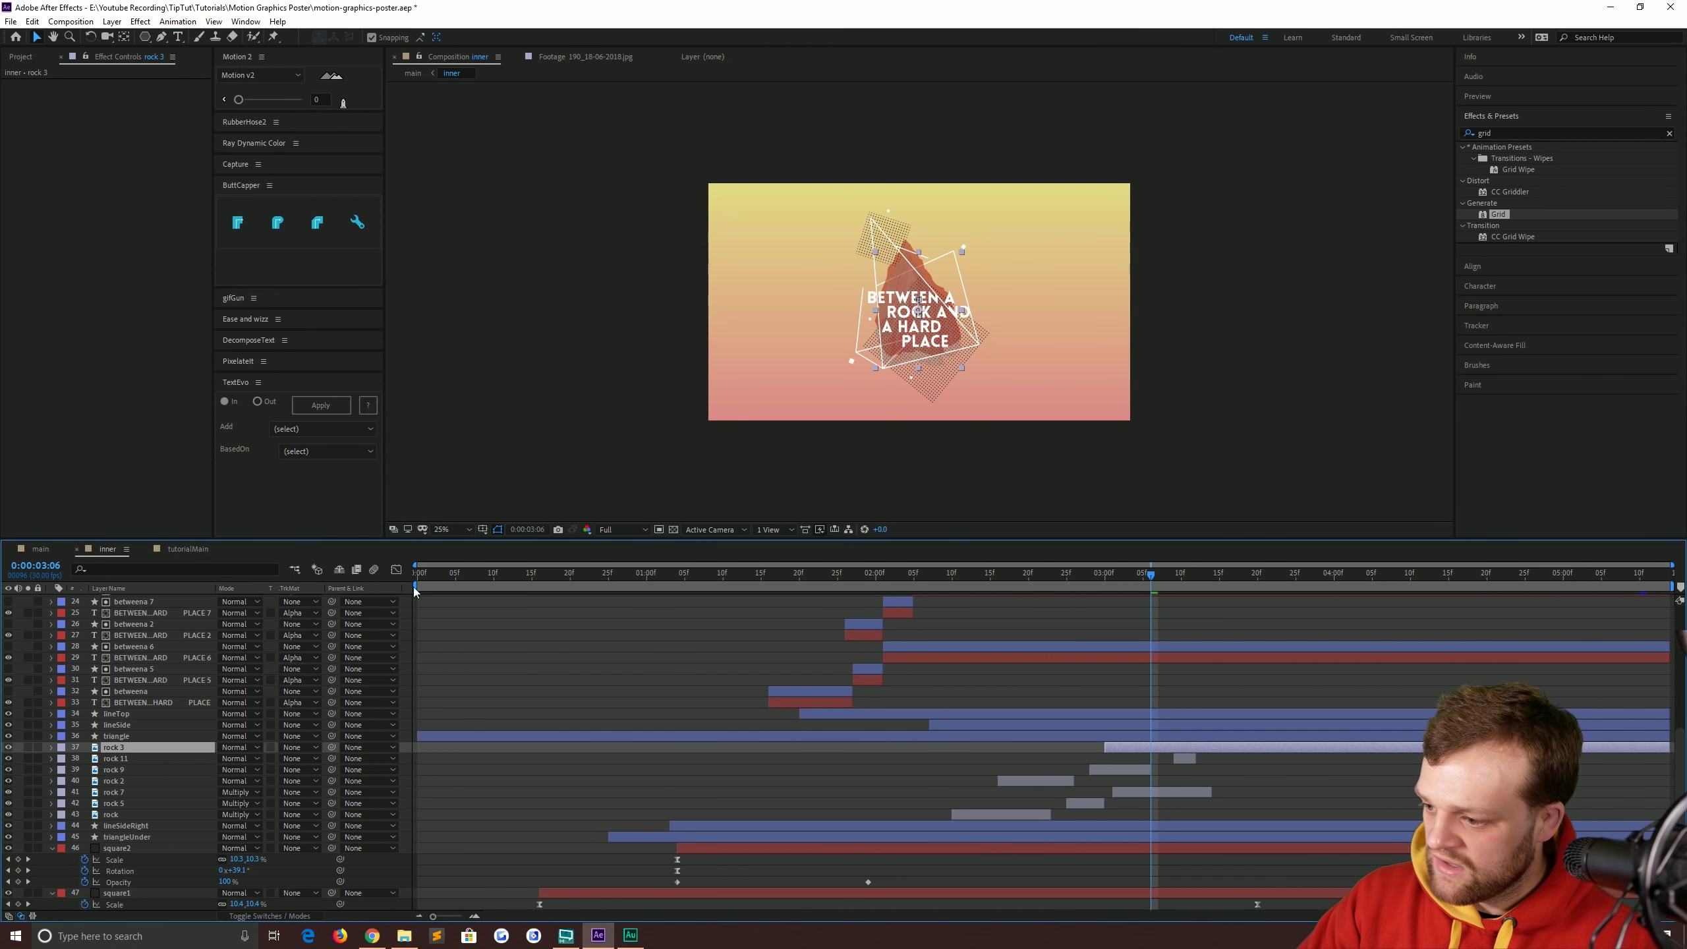
left_click_drag(634, 575, 1090, 607)
left_click(1023, 814)
key("u")
Reveal the animated properties of rocks 2, 5, 7, 9, 3 and 11, then return to tutorialMain.
scroll(423, 836, "down", 2)
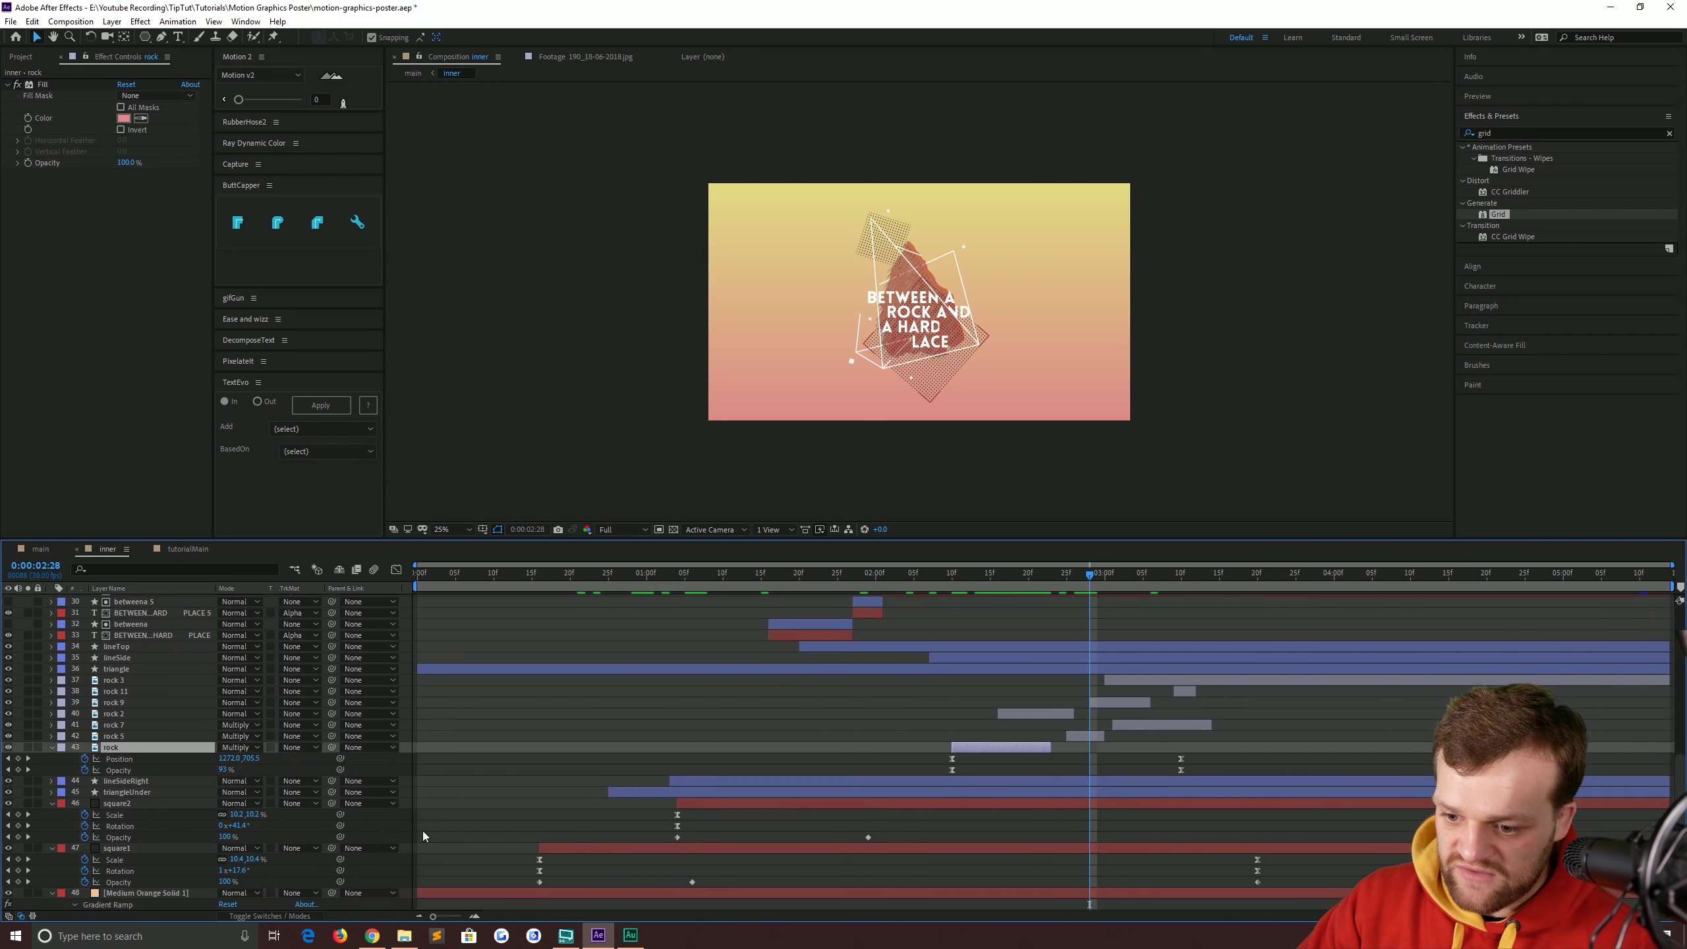
left_click(1050, 713)
key("u")
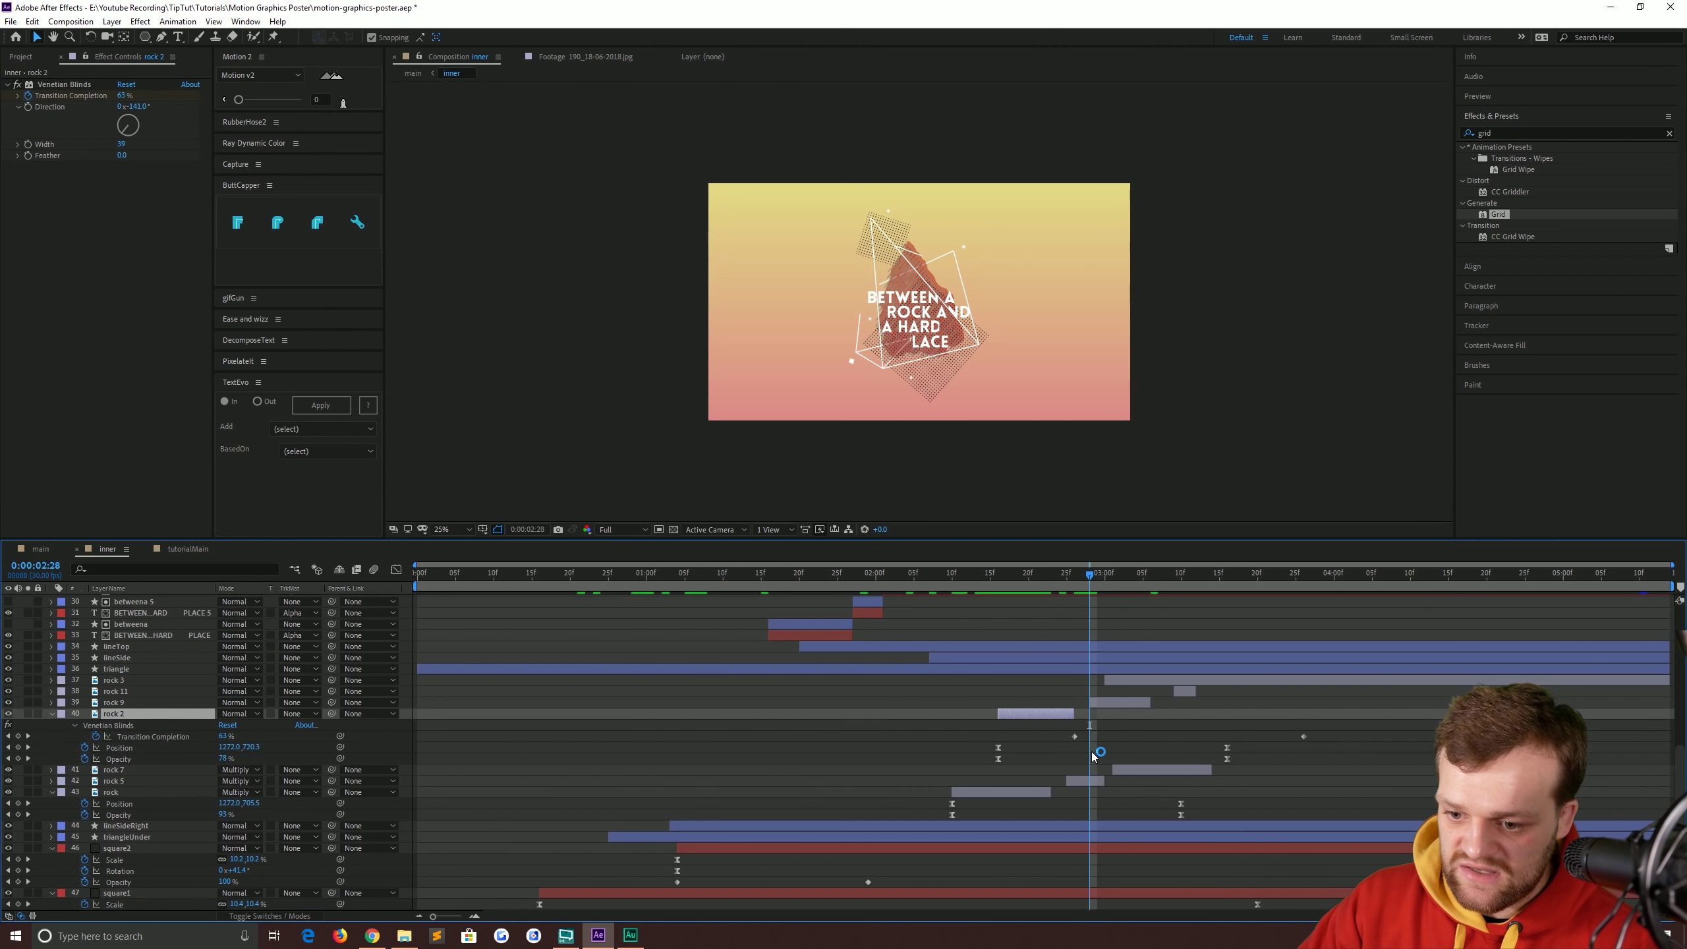
left_click(1088, 781)
key("u")
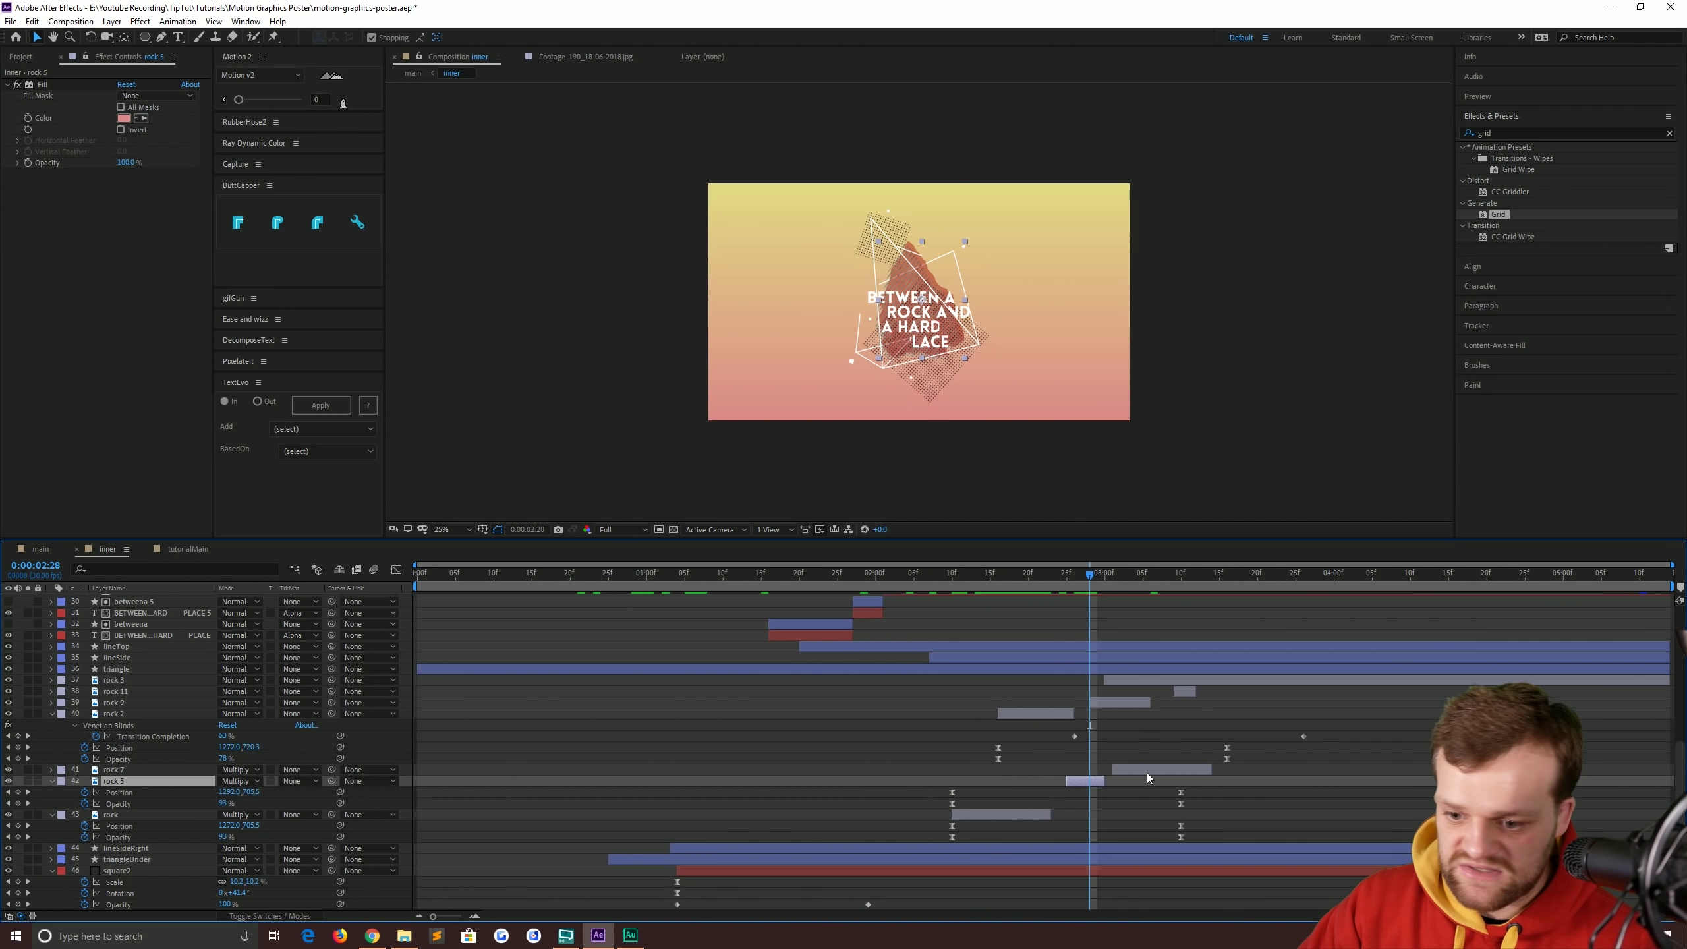
left_click(1148, 771)
key("u")
left_click(1145, 702)
key("u")
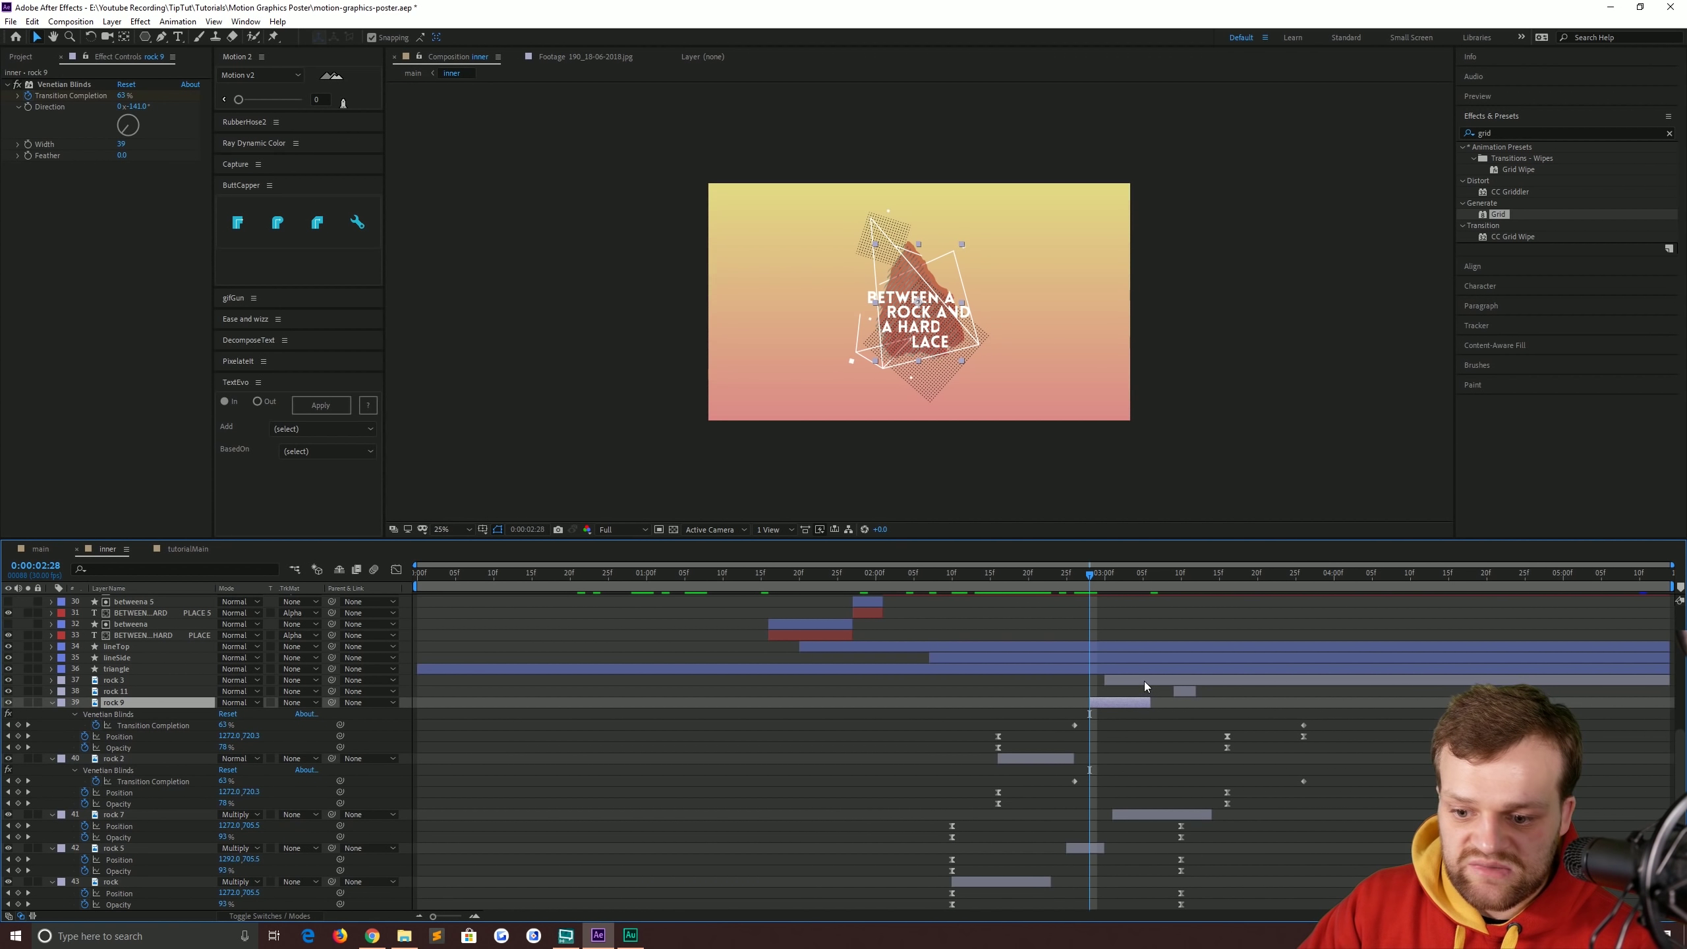
left_click(1145, 681)
key("u")
left_click(1184, 713)
key("u")
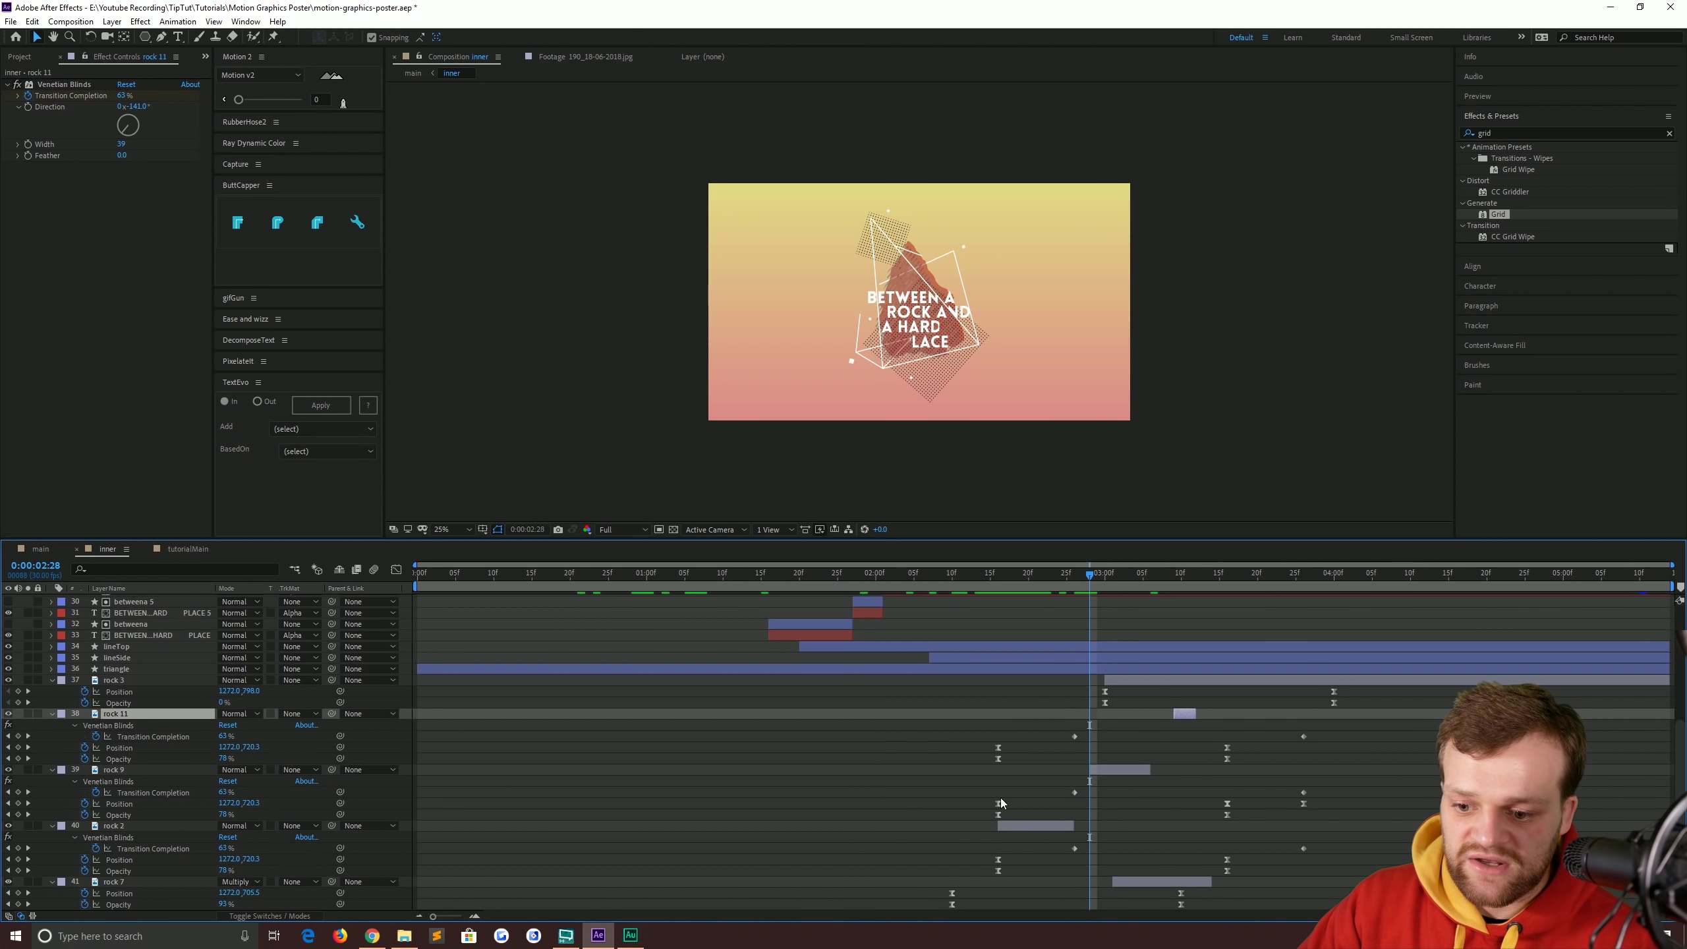
scroll(1179, 740, "down", 1)
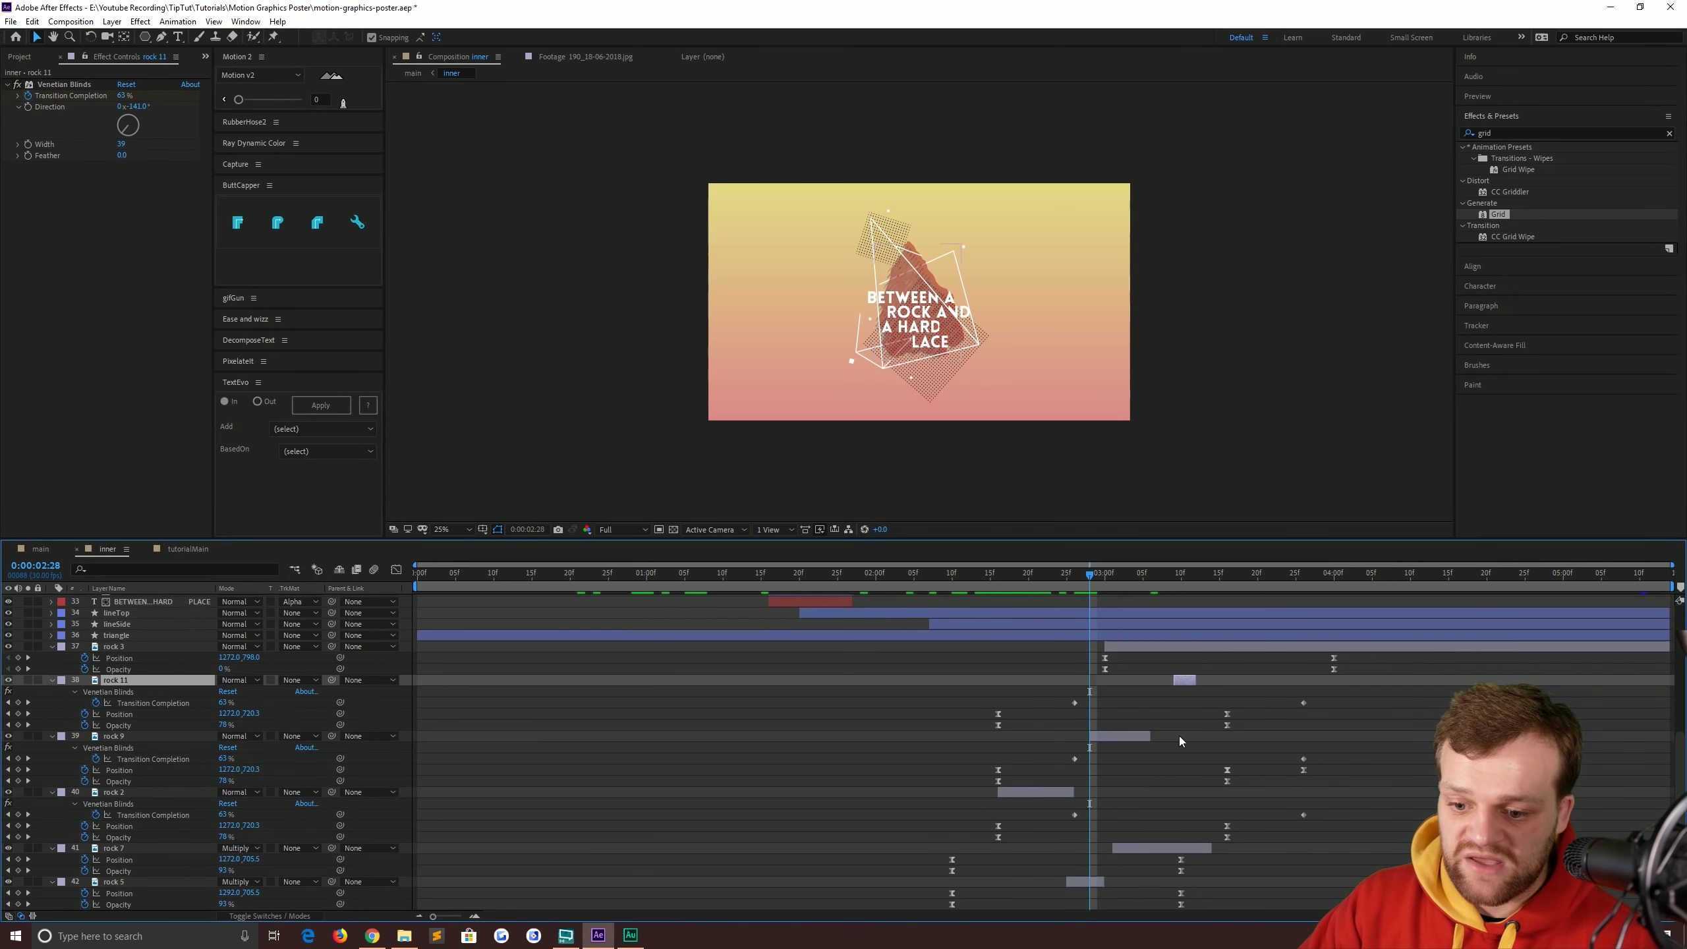
left_click(176, 550)
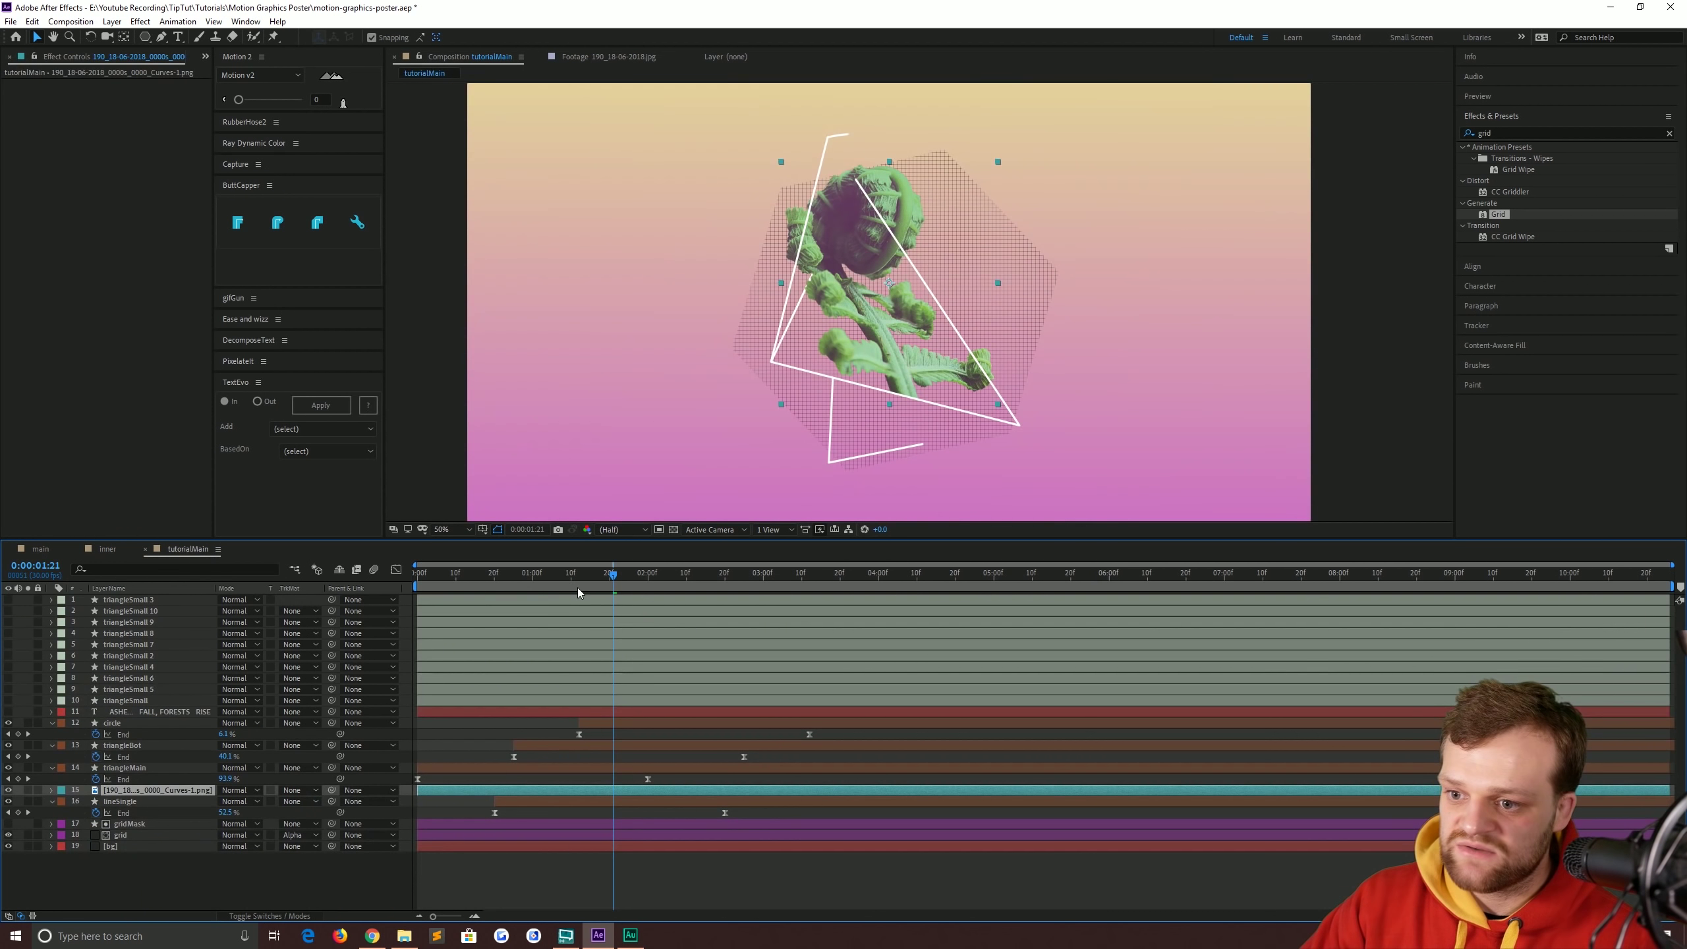
Rename the fern image layer to 'leaf'.
left_click(123, 792)
key("Return")
type("leaf")
key("Return")
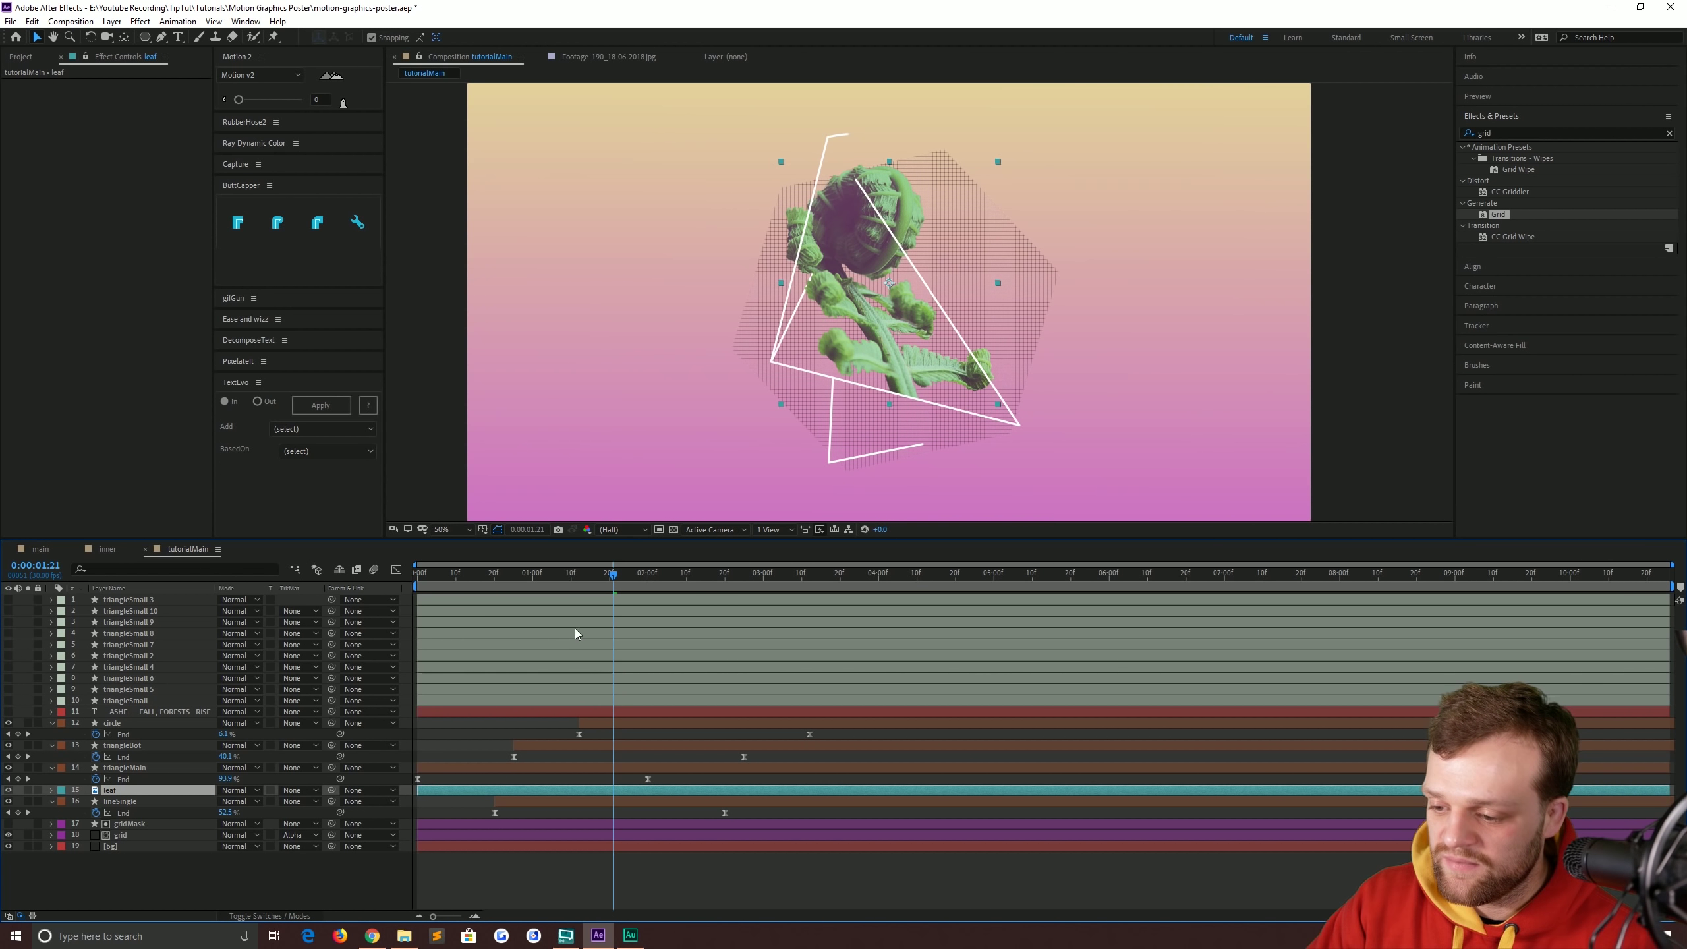
Trim the leaf layer to start at 0:00:01:11 and add Position and Opacity keyframes there.
left_click_drag(469, 573, 528, 597)
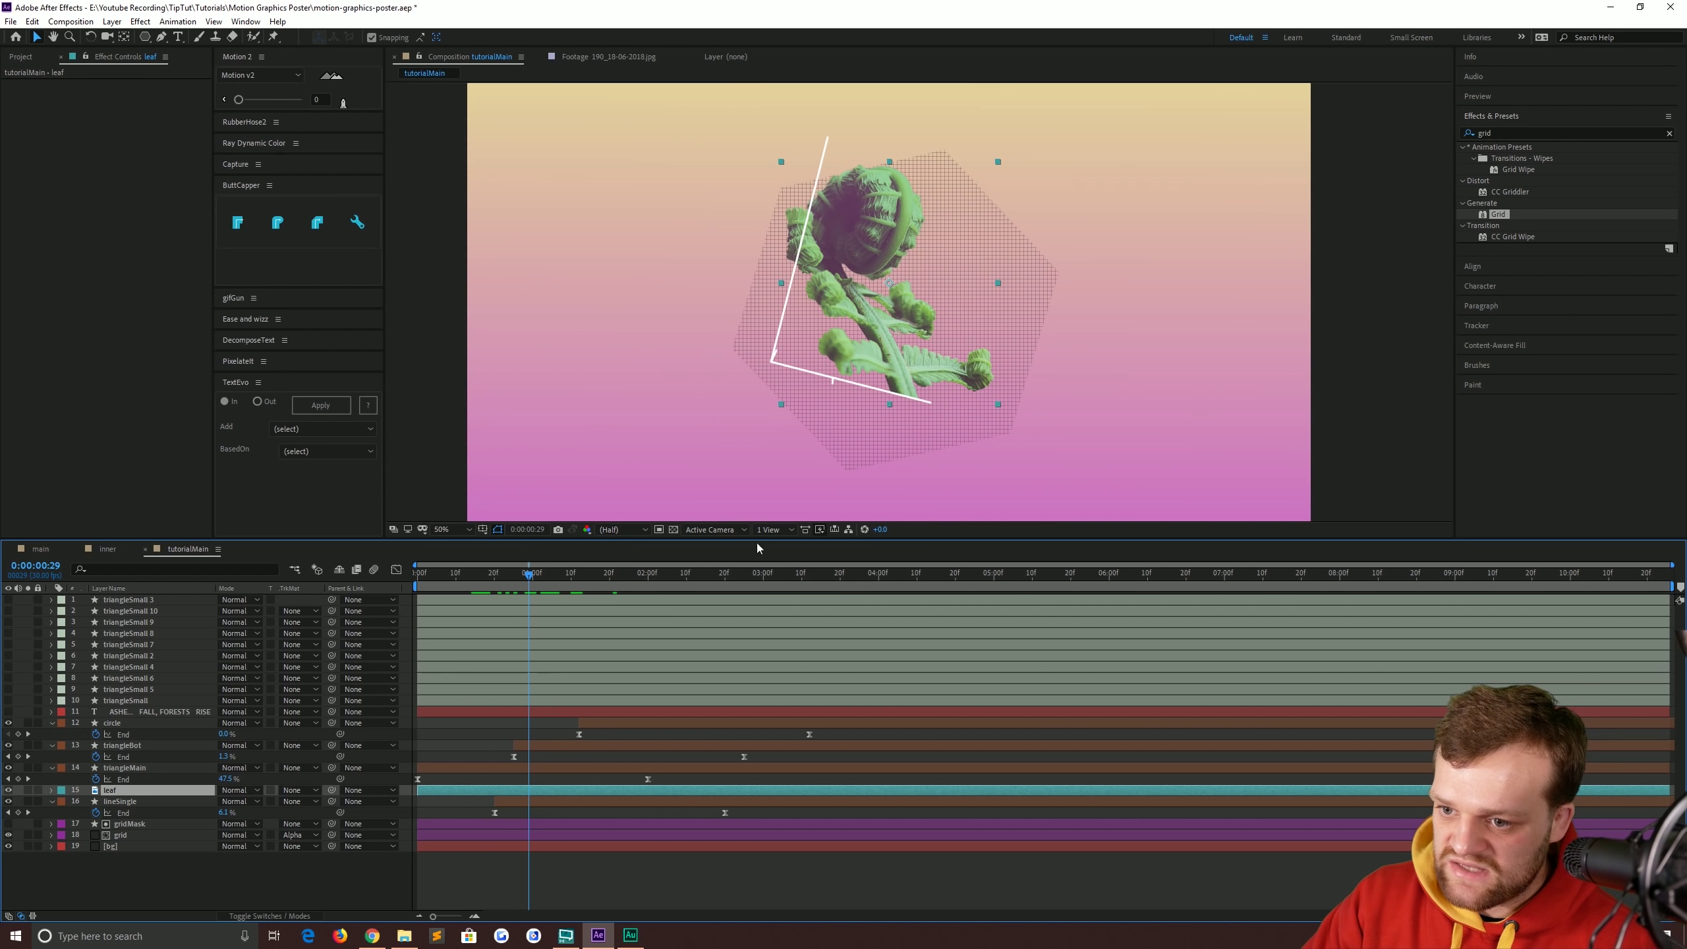
left_click_drag(557, 585, 580, 582)
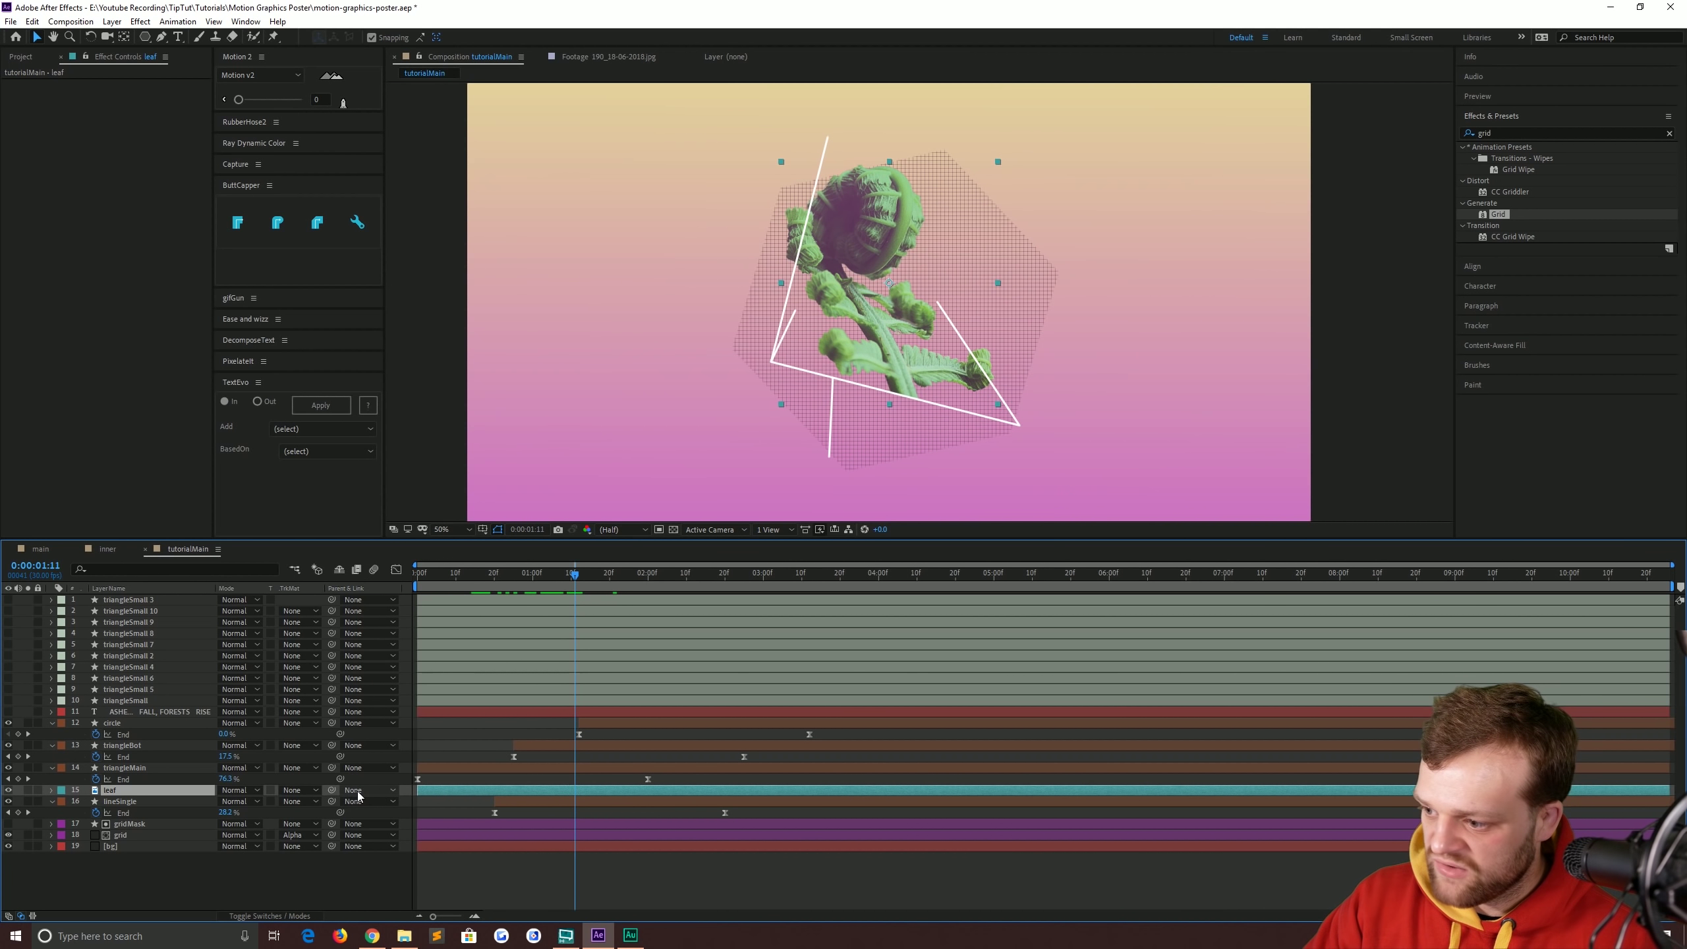
key("alt+bracketleft")
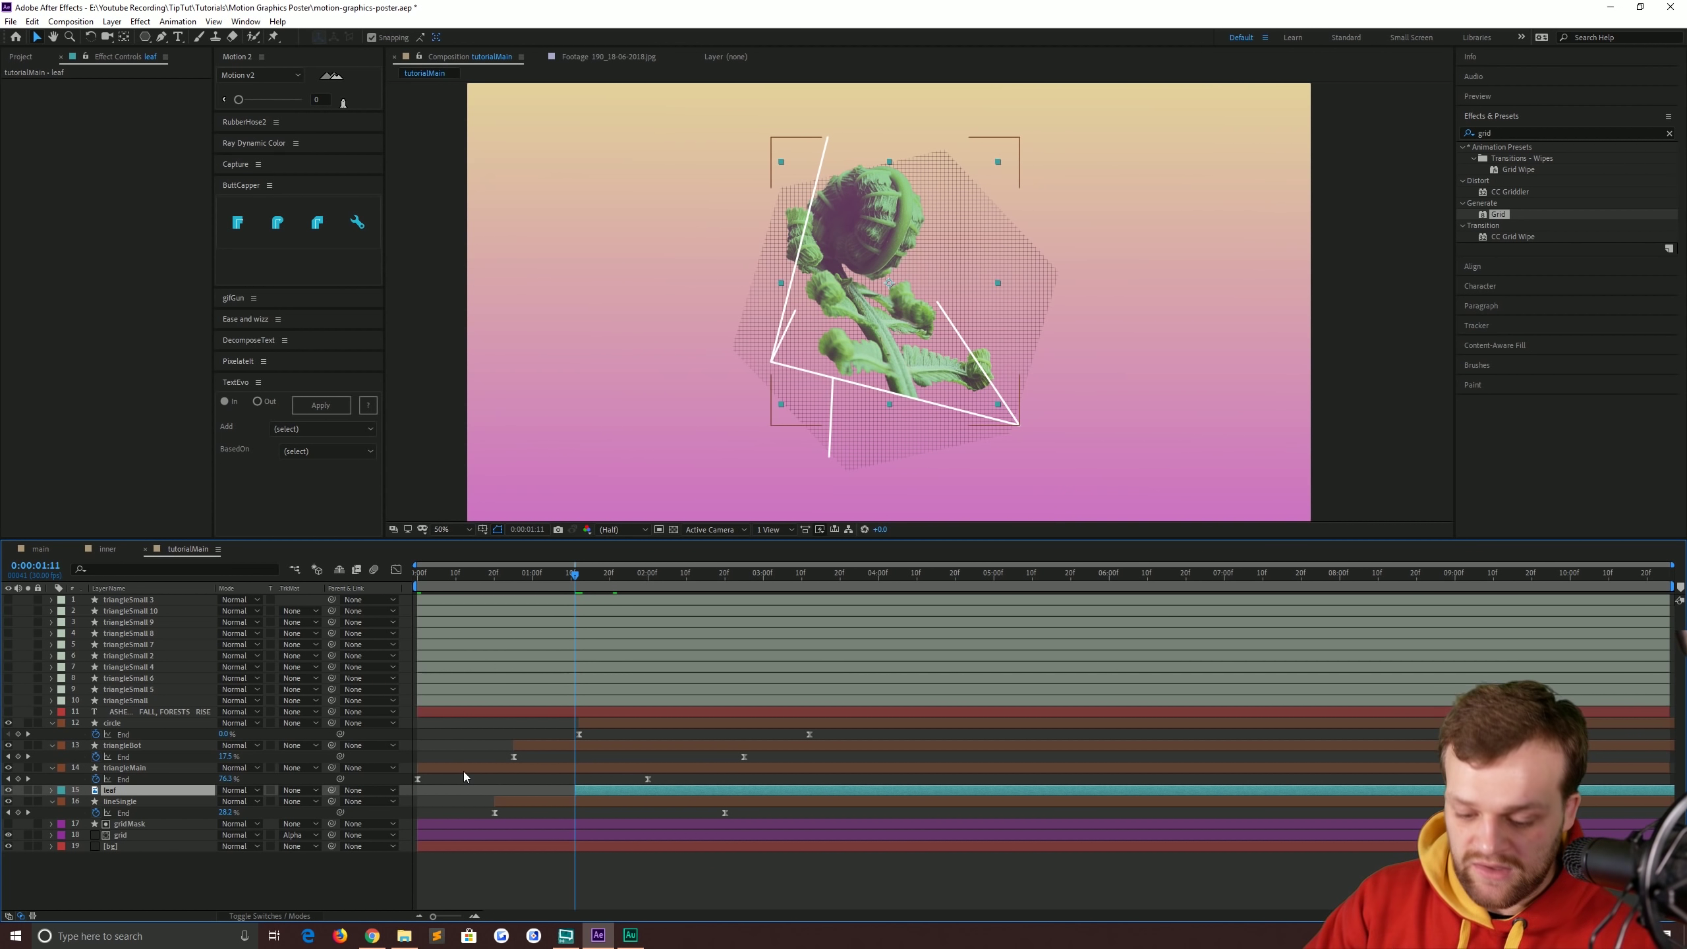
key("p")
key("shift+t")
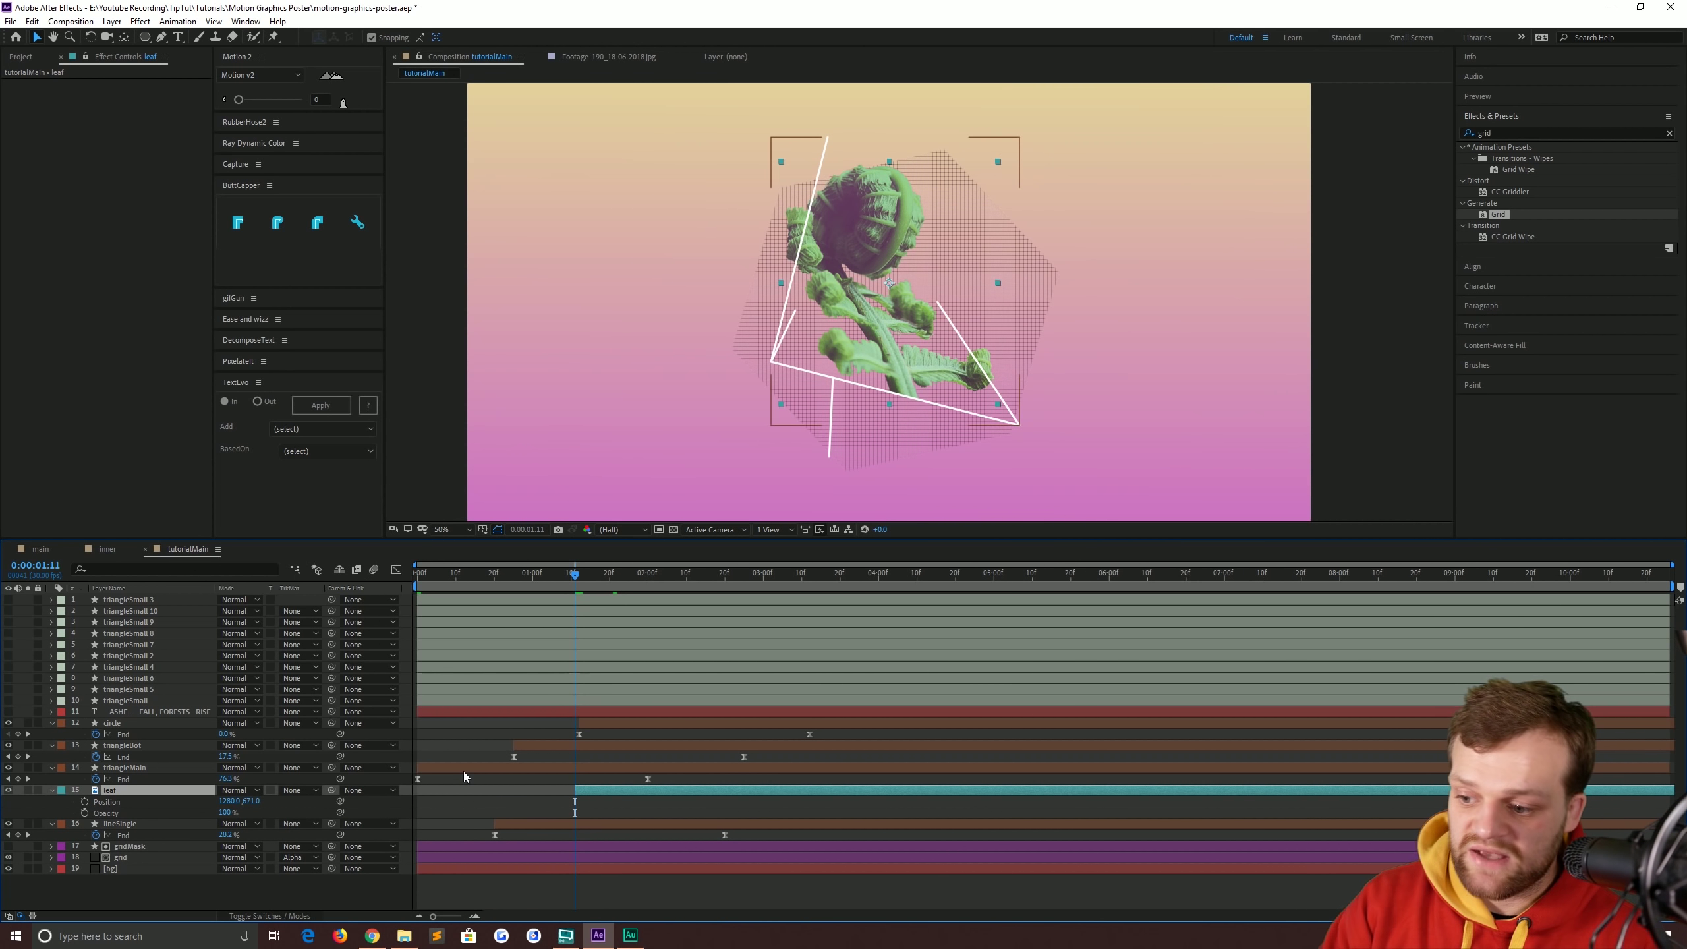
key("alt+shift+t")
key("alt+shift+p")
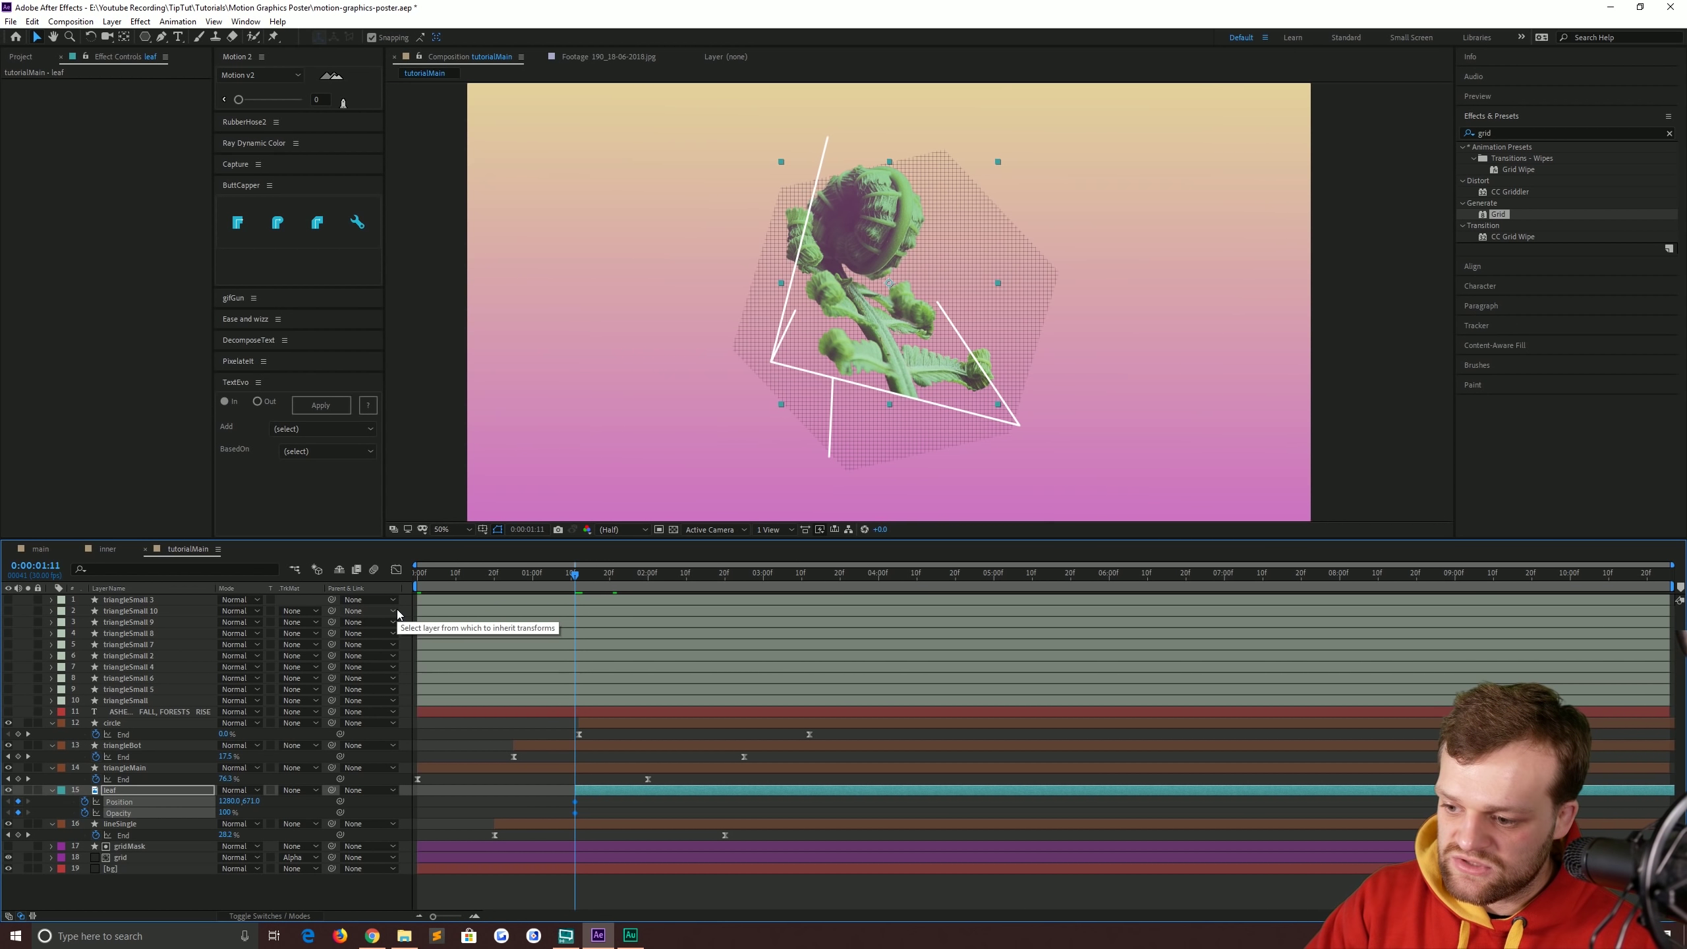
Nudge the leaf down and set 0% opacity at its first keyframe.
key("space")
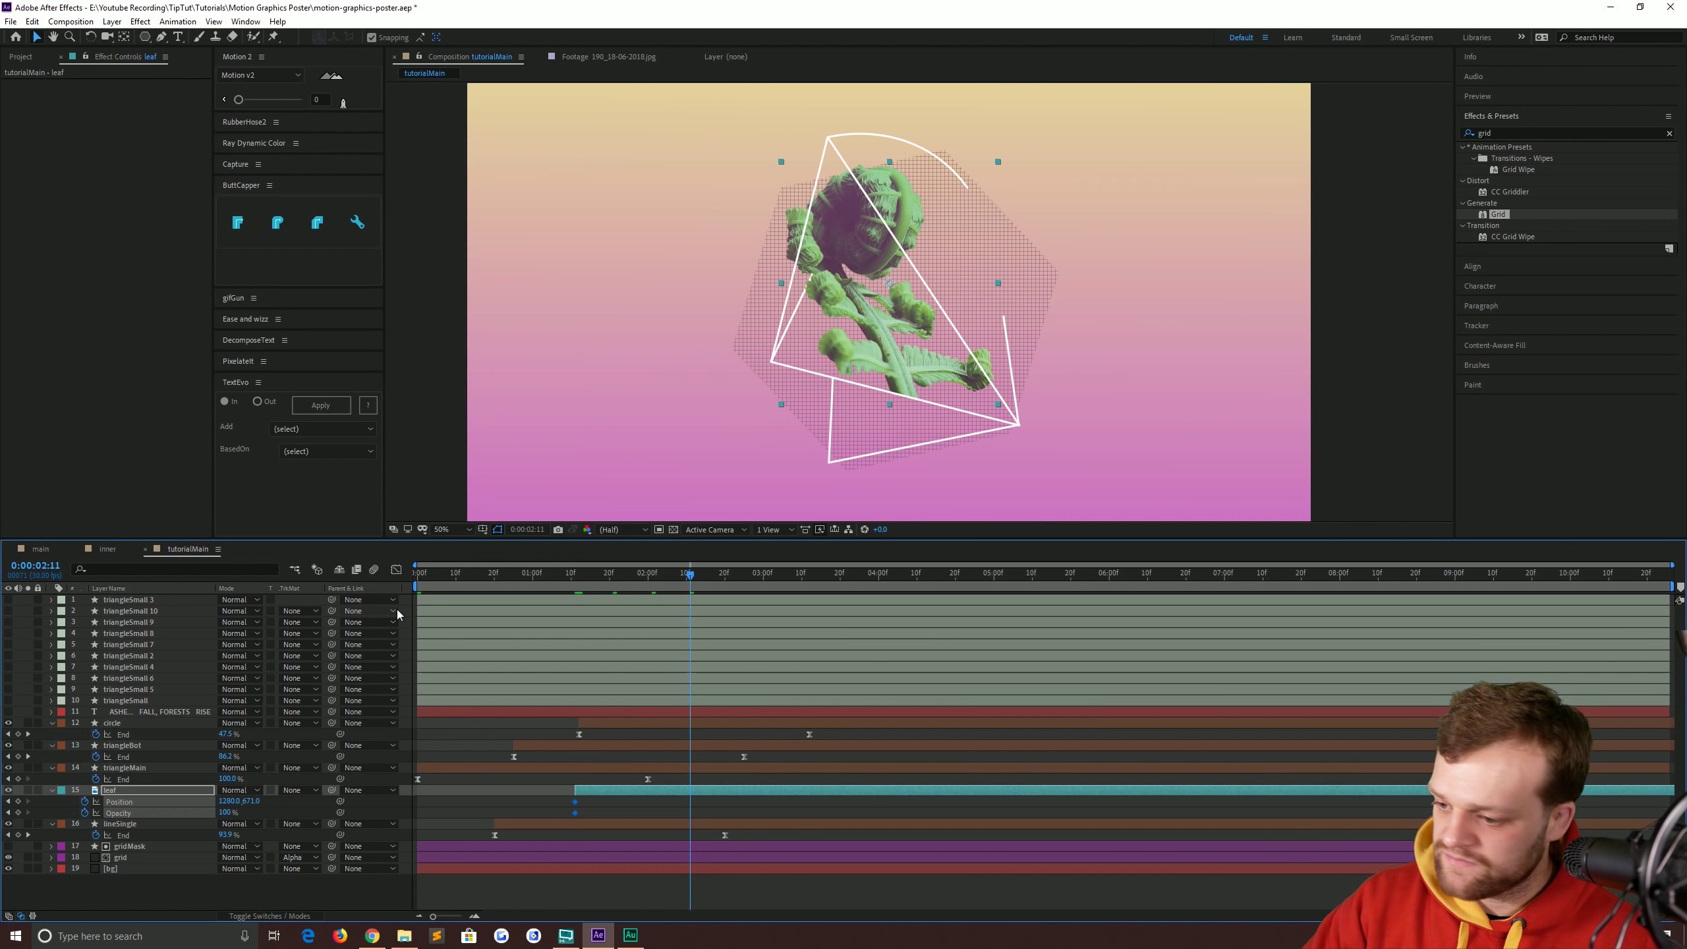
left_click(8, 802)
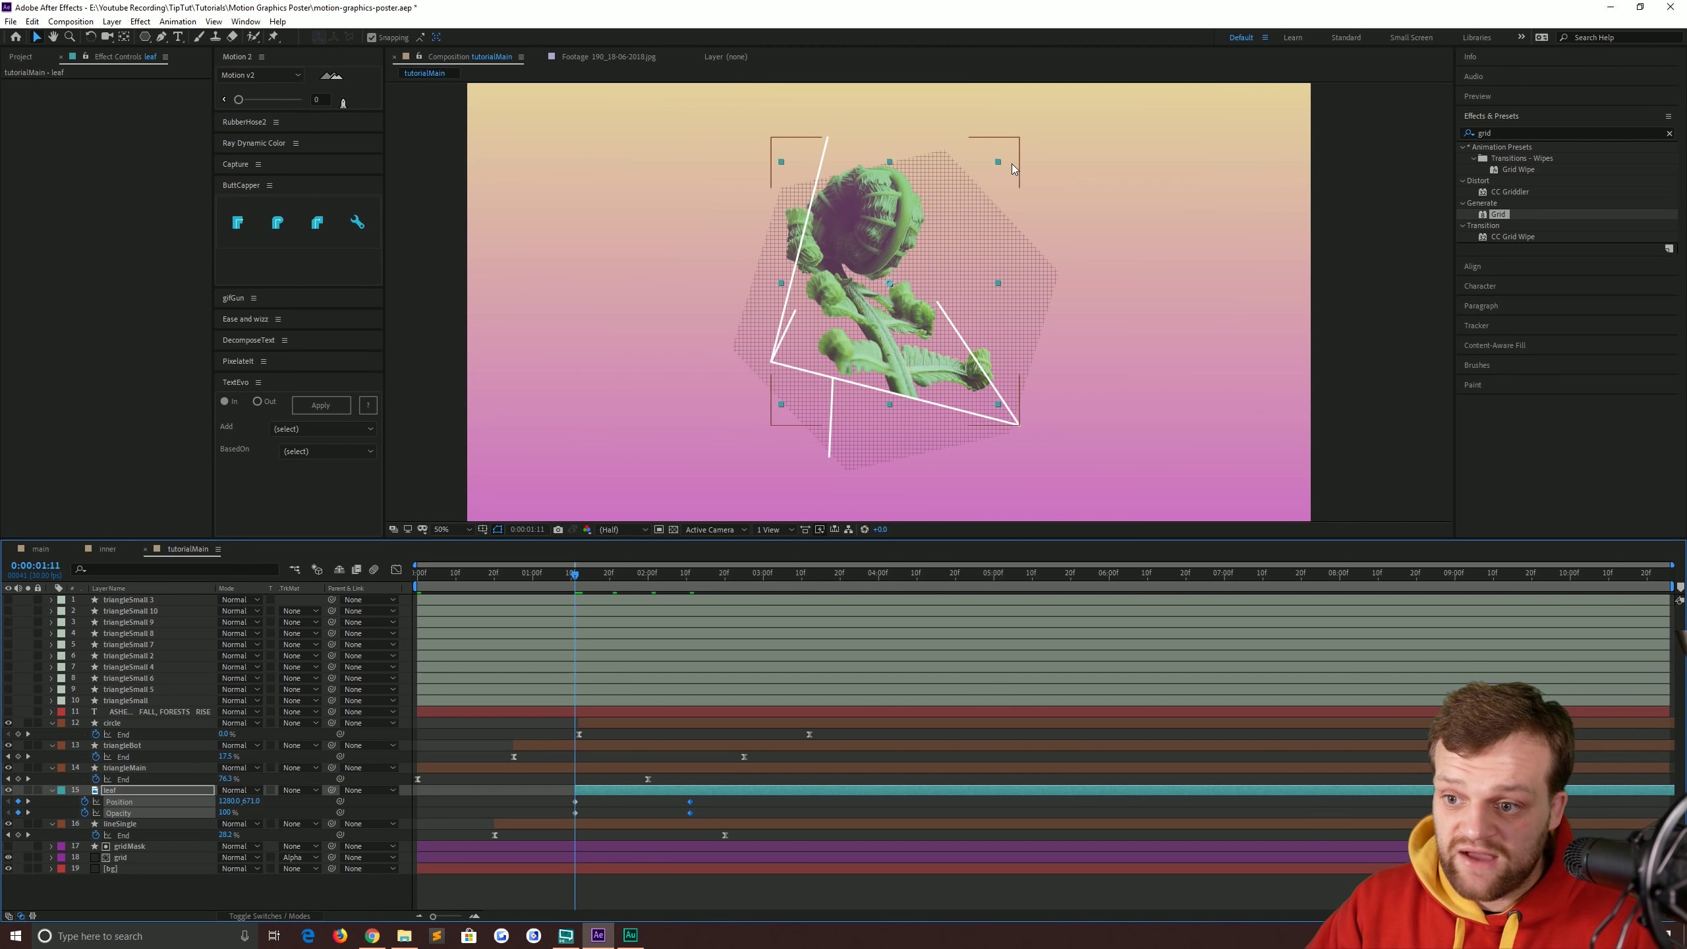
key("shift+Down")
key("shift+Down")
key("shift+Down")
key("shift+Down")
key("shift+Down")
key("shift+Down")
key("shift+Down")
key("shift+Down")
key("shift+Down")
key("shift+Down")
key("shift+Down")
key("shift+Down")
key("shift+Down")
key("shift+Down")
key("shift+Down")
key("shift+Down")
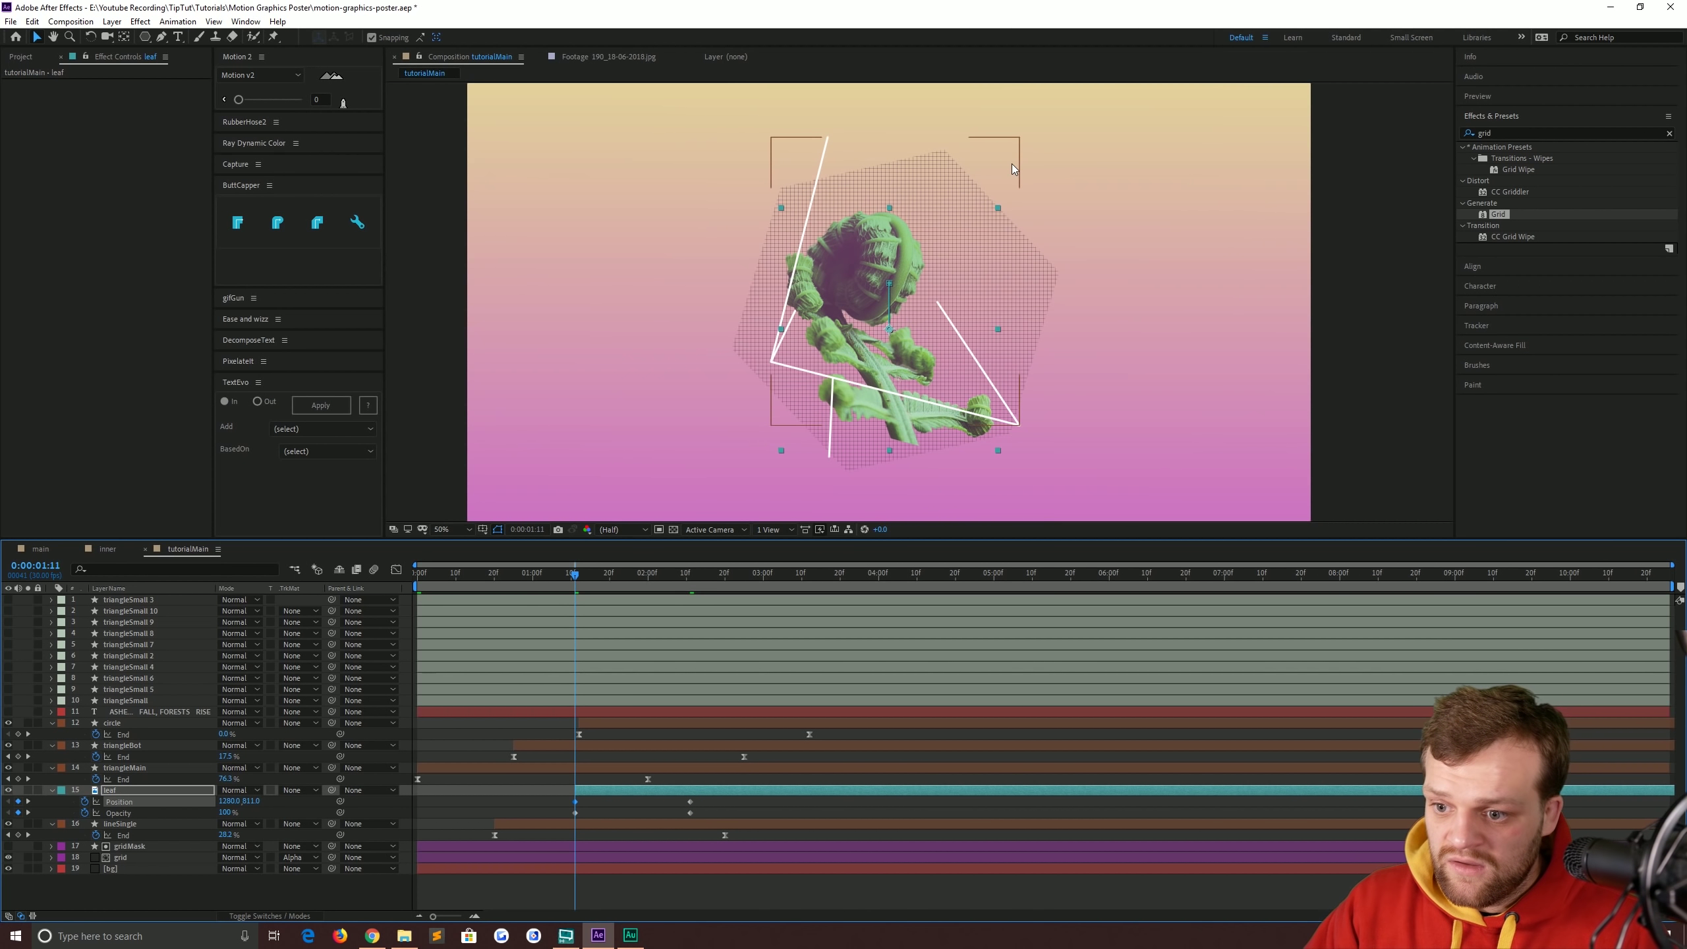
key("shift+Down")
key("shift+Down")
key("shift+Down")
key("shift+Down")
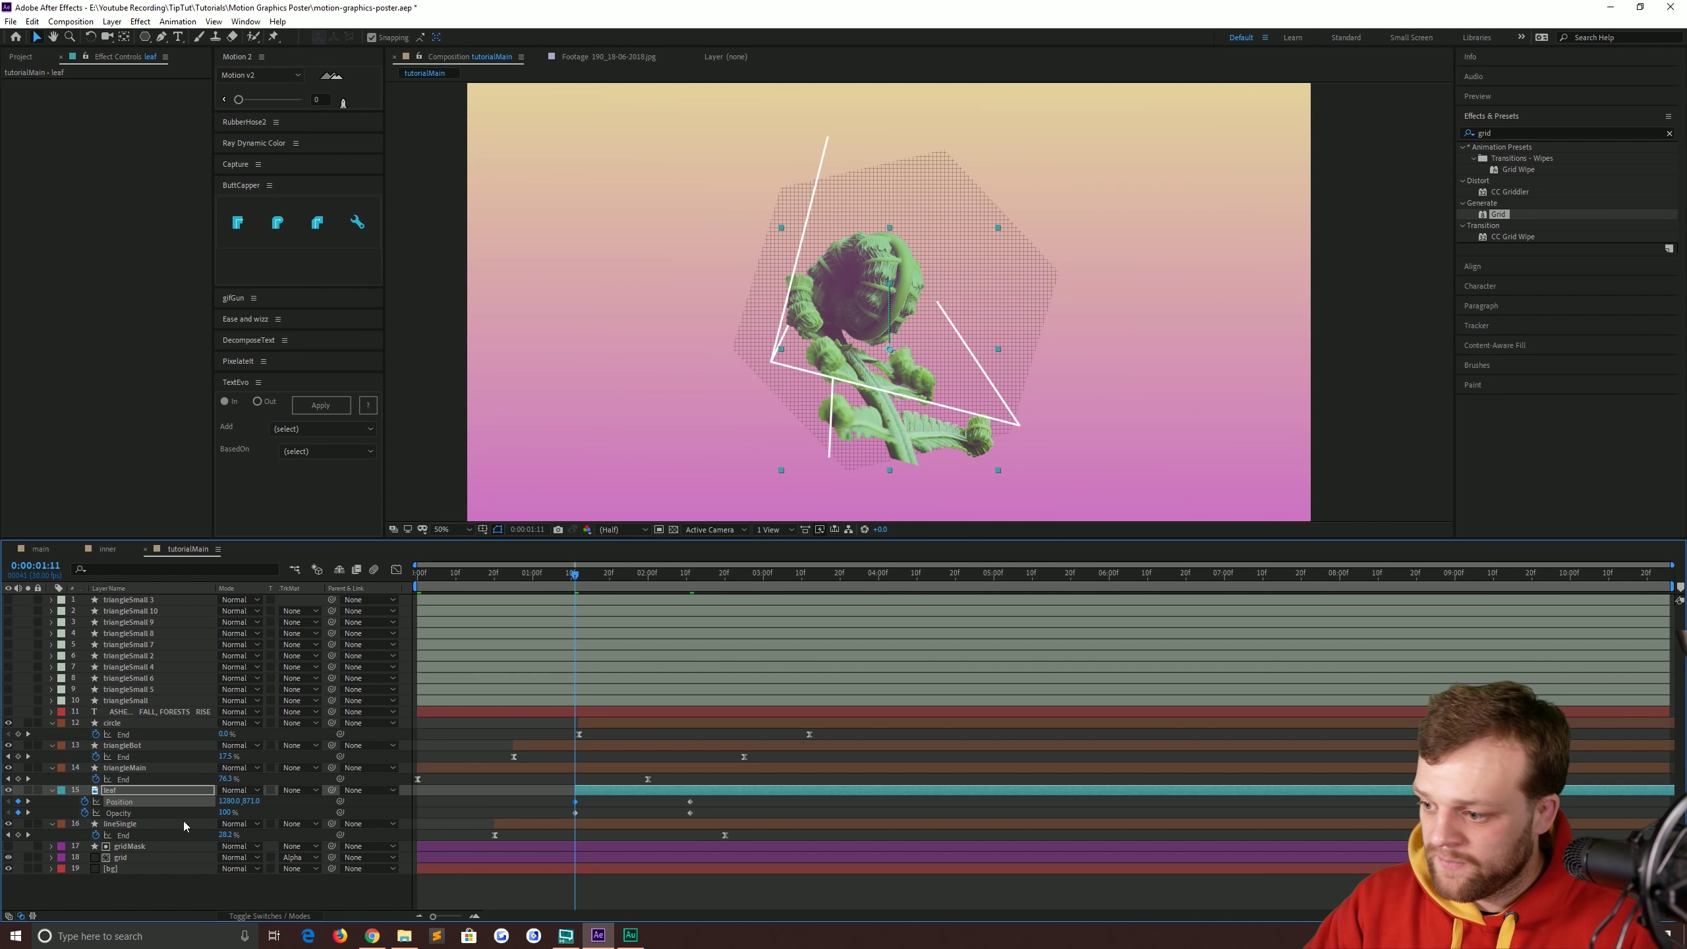
left_click(226, 811)
type("0")
key("Return")
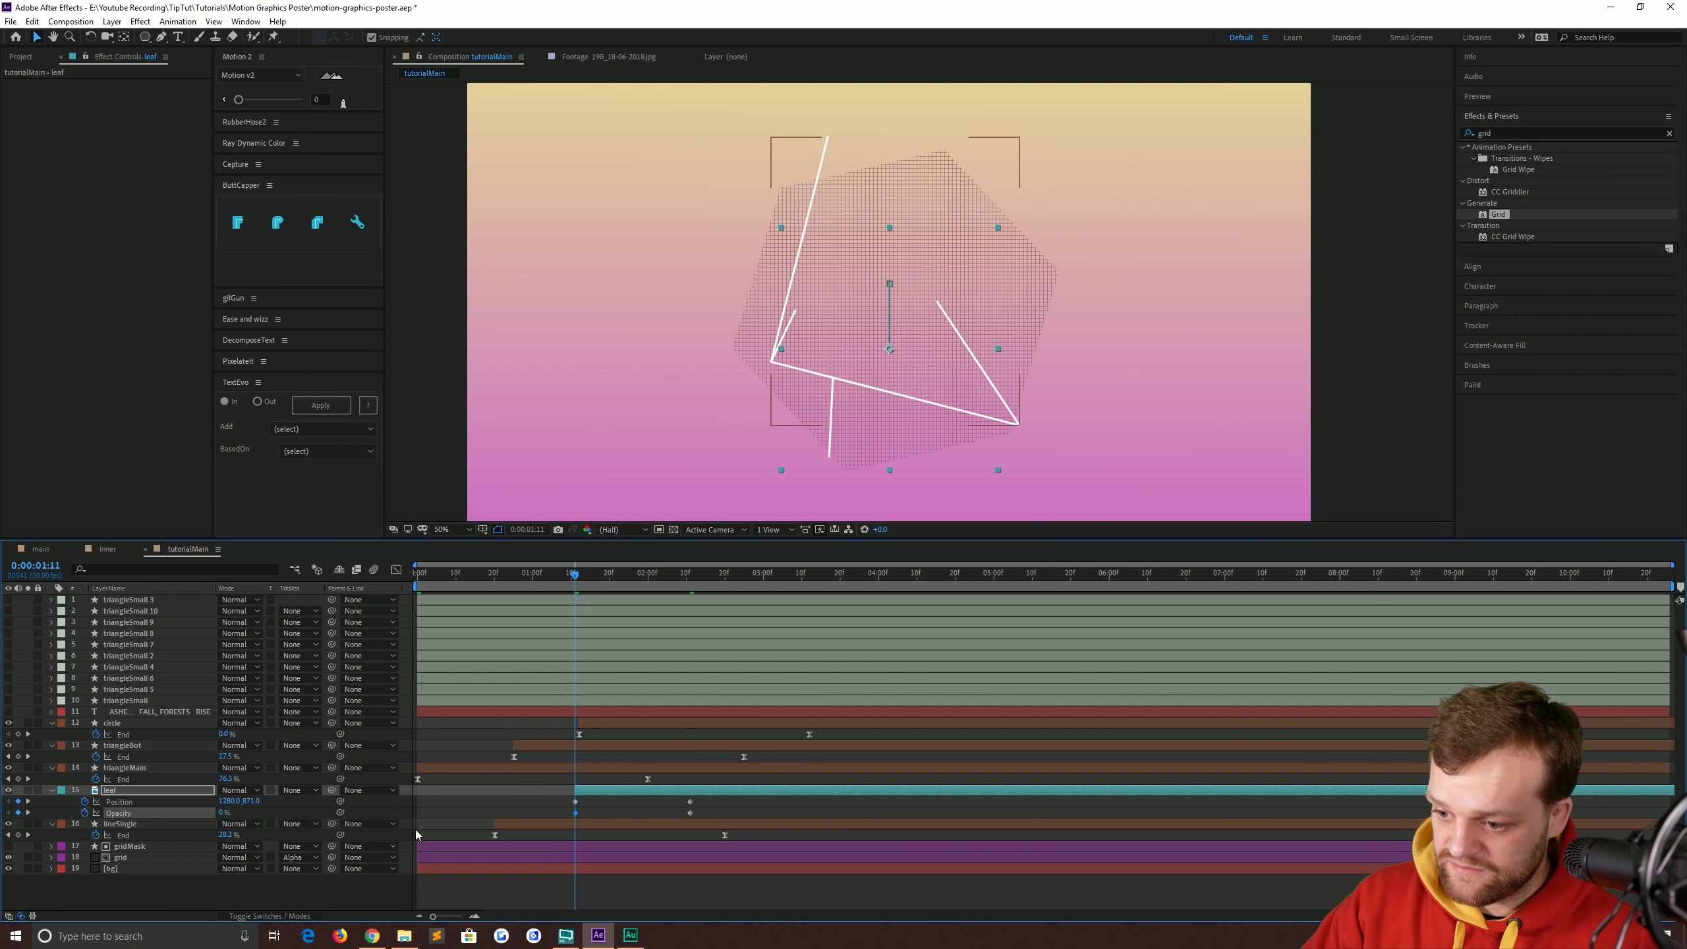
Preview the leaf rising and fading in, stopping around 0:00:01:25.
left_click_drag(720, 814, 547, 806)
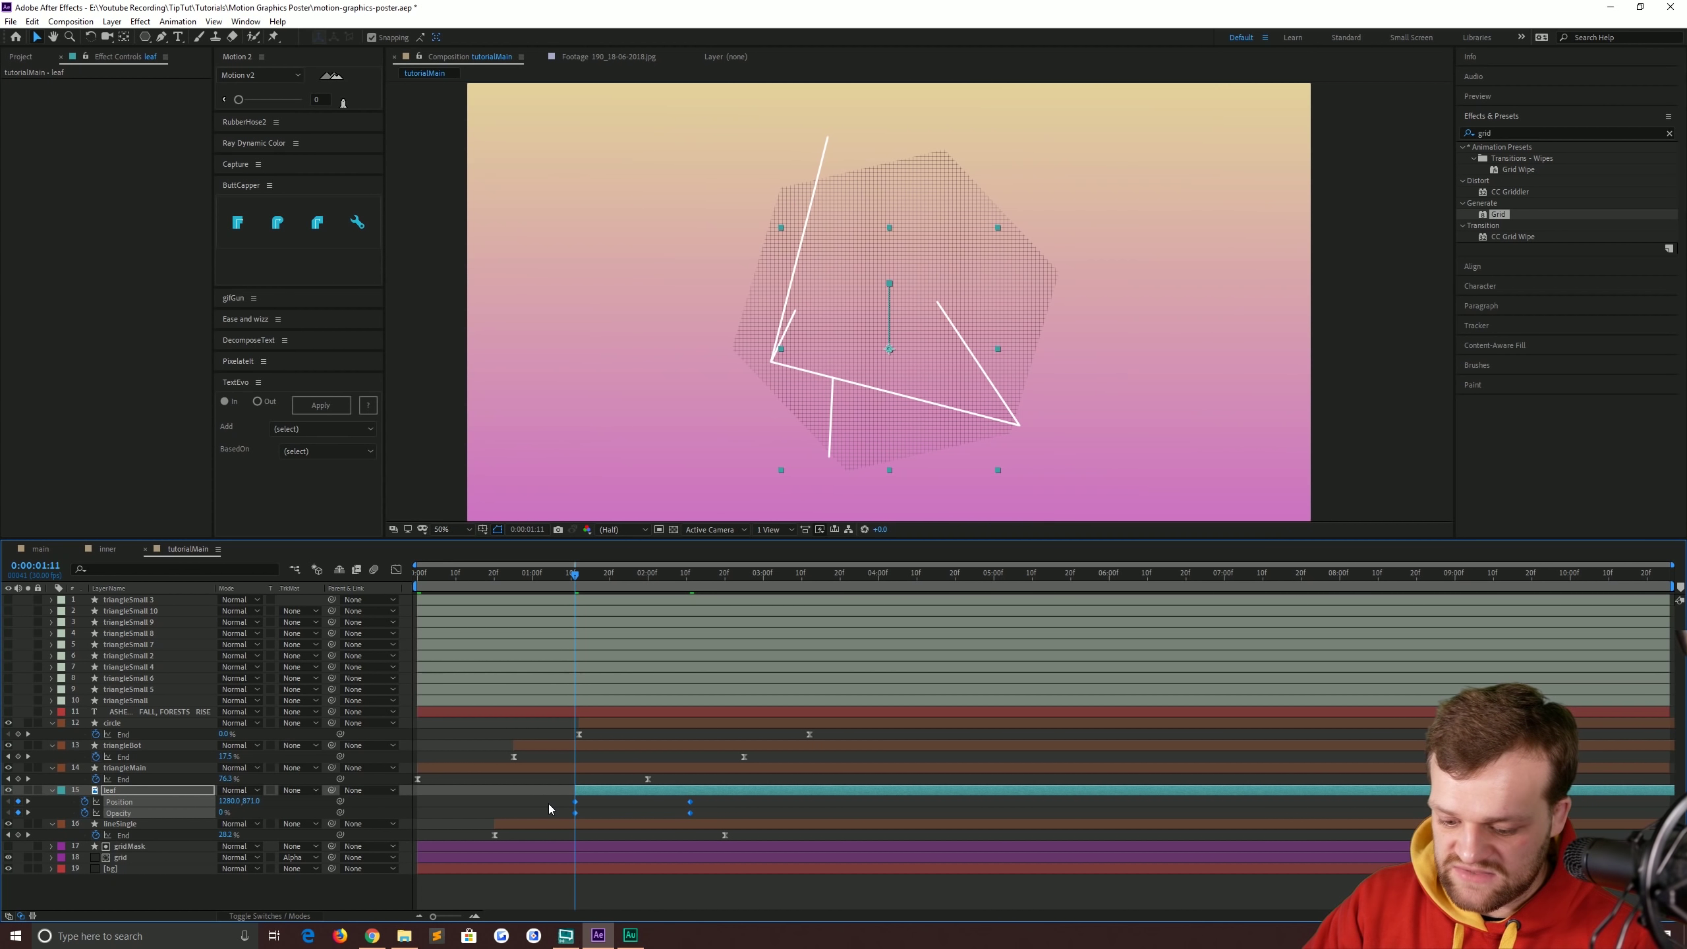
key("space")
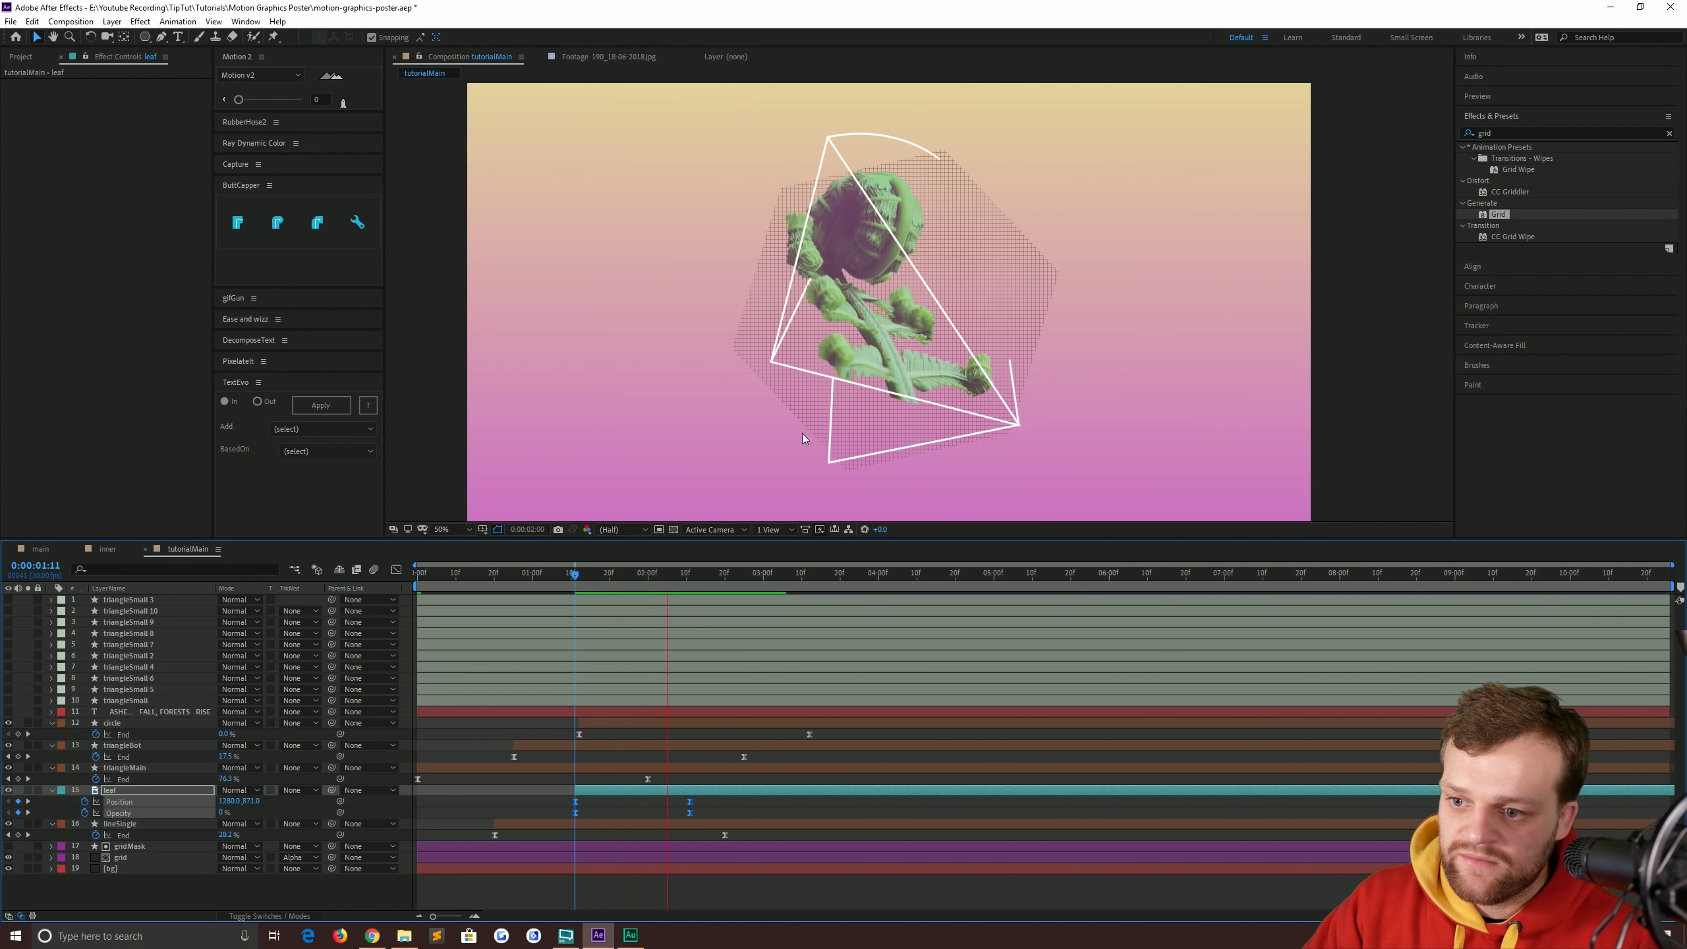
left_click(583, 574)
key("space")
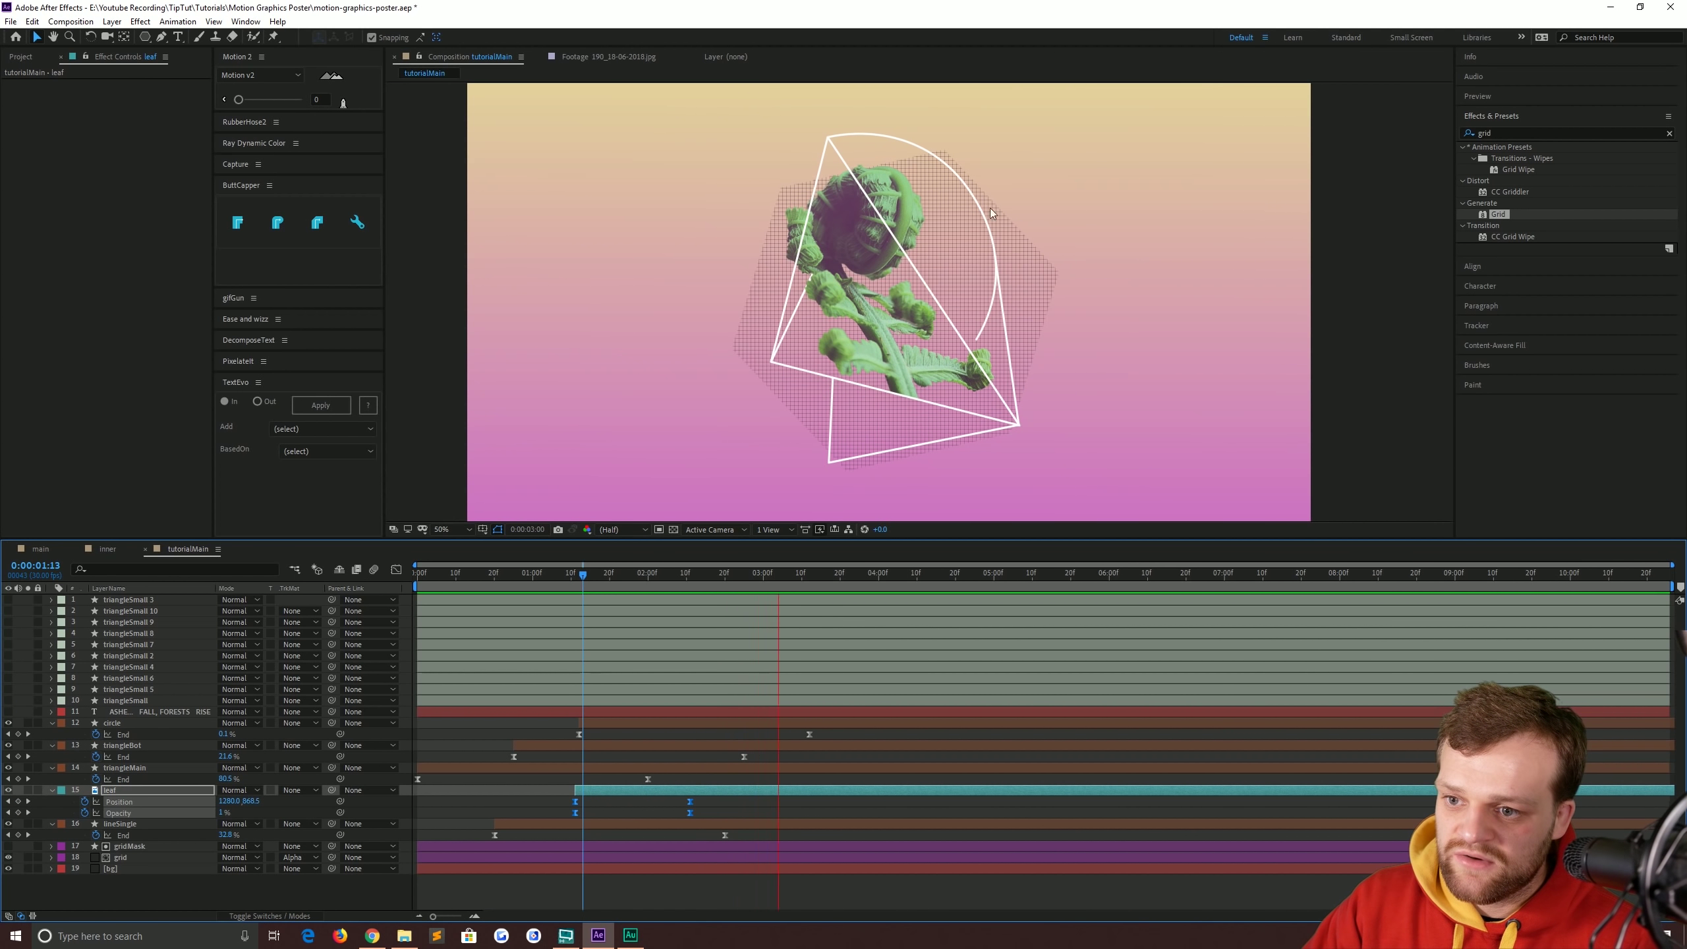
left_click(629, 583)
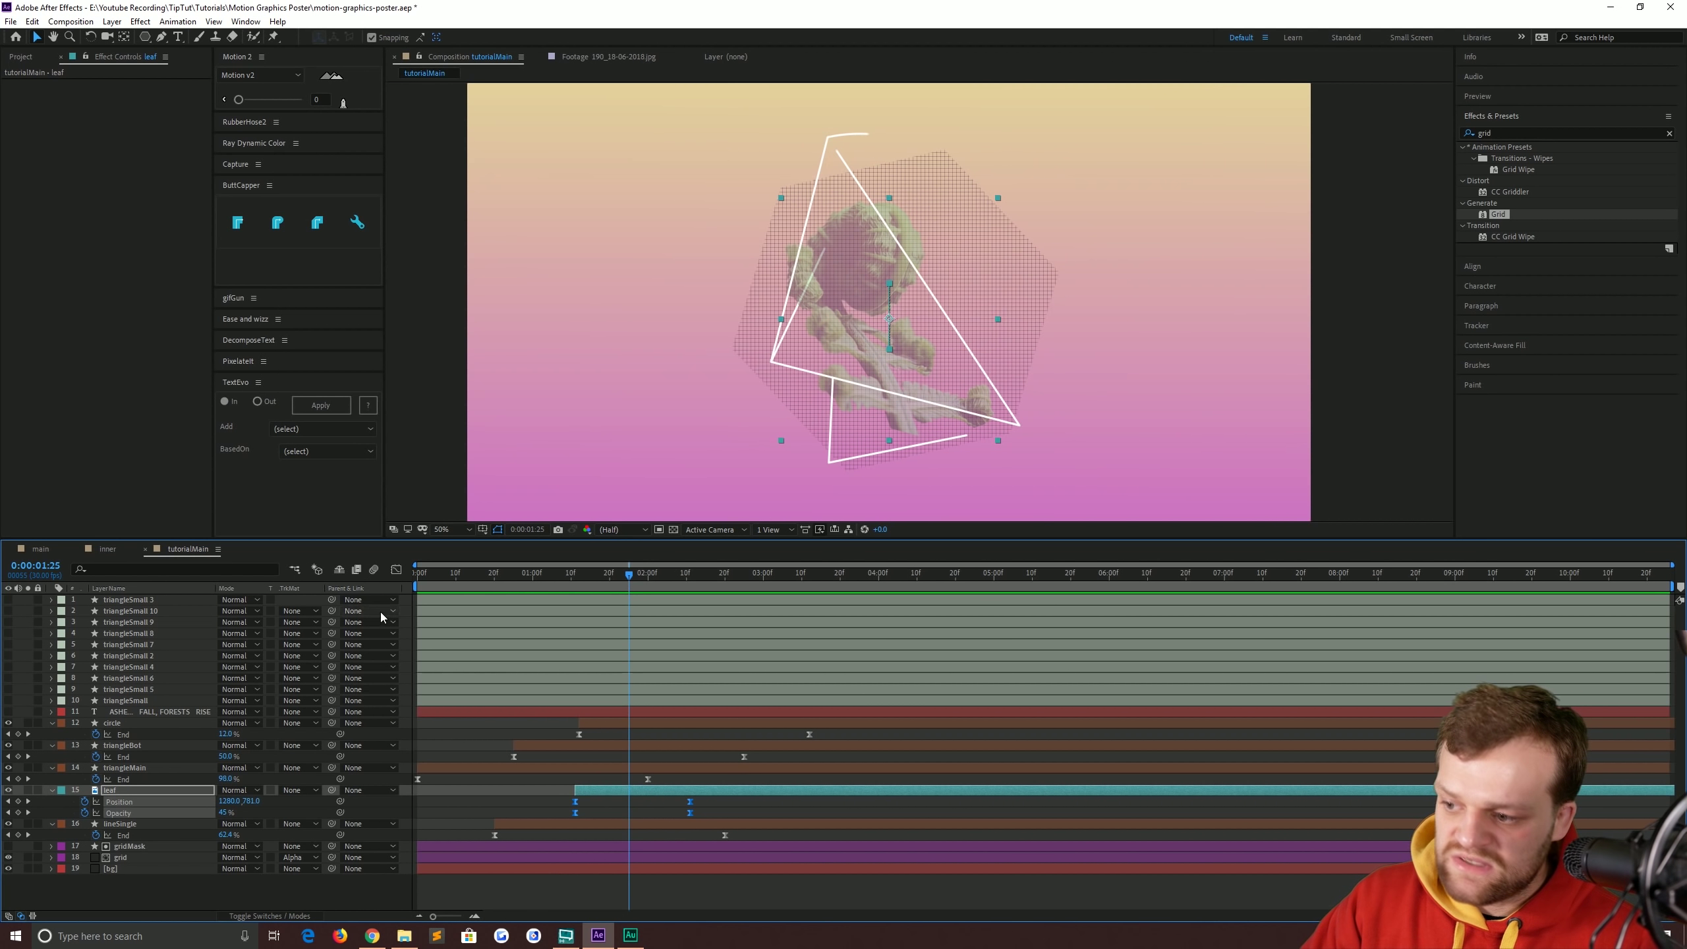
In the Graph Editor, pull the leaf's final Position and Opacity keyframe's incoming ease to 100% influence.
left_click(397, 570)
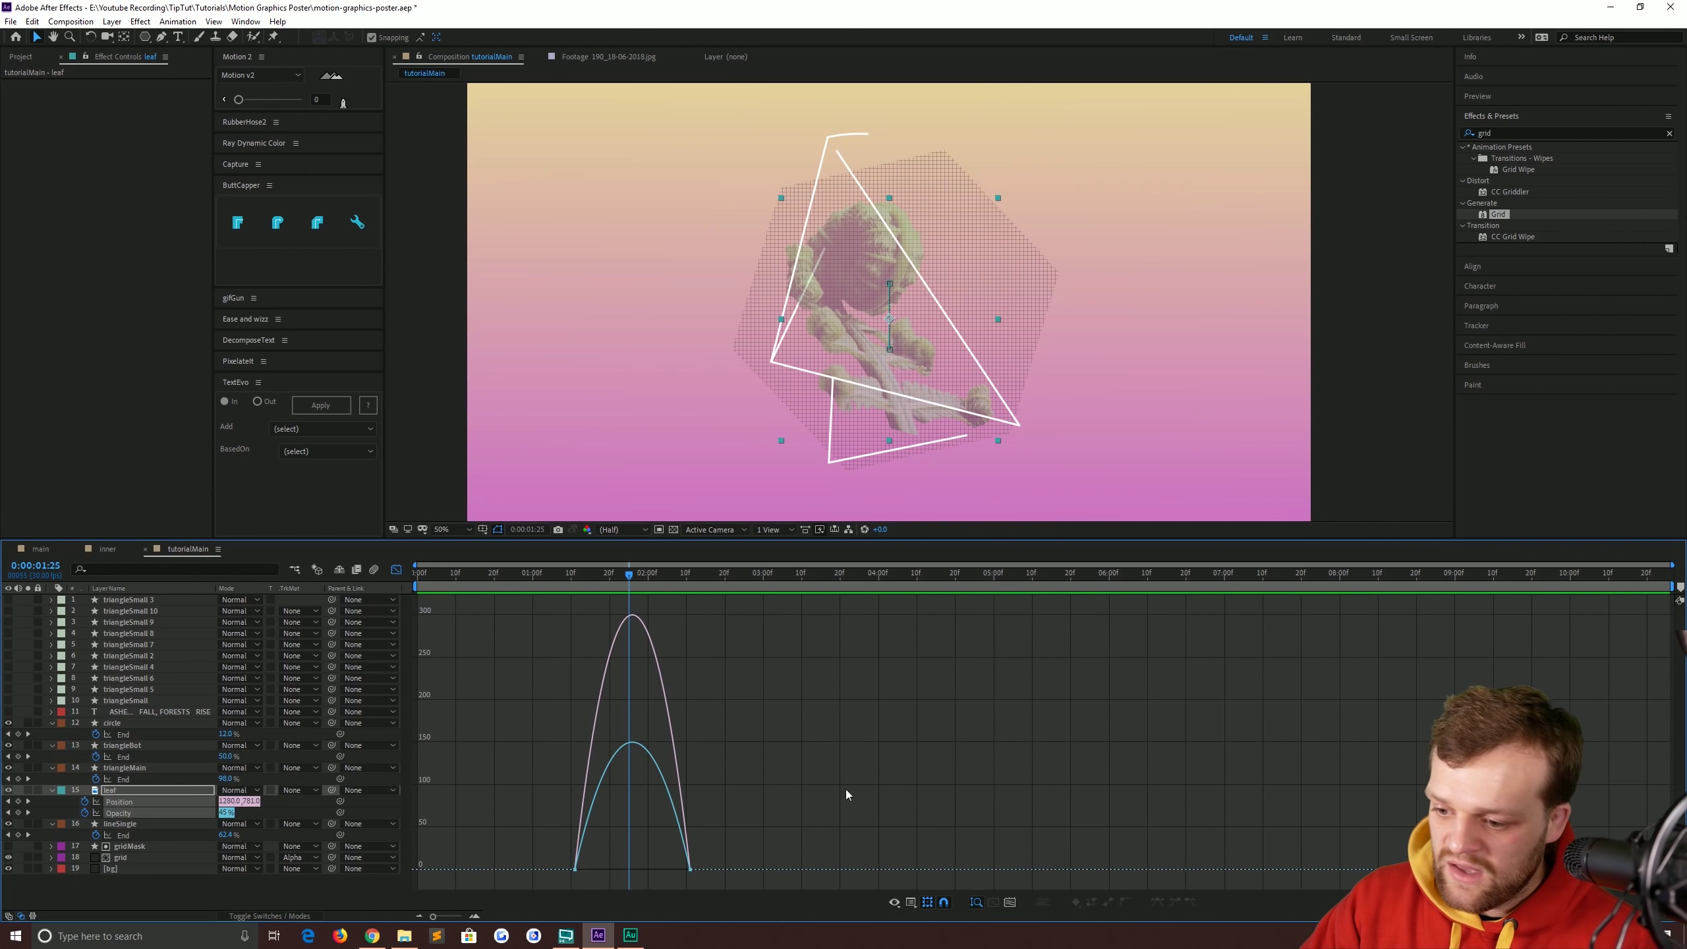
left_click_drag(846, 789, 525, 899)
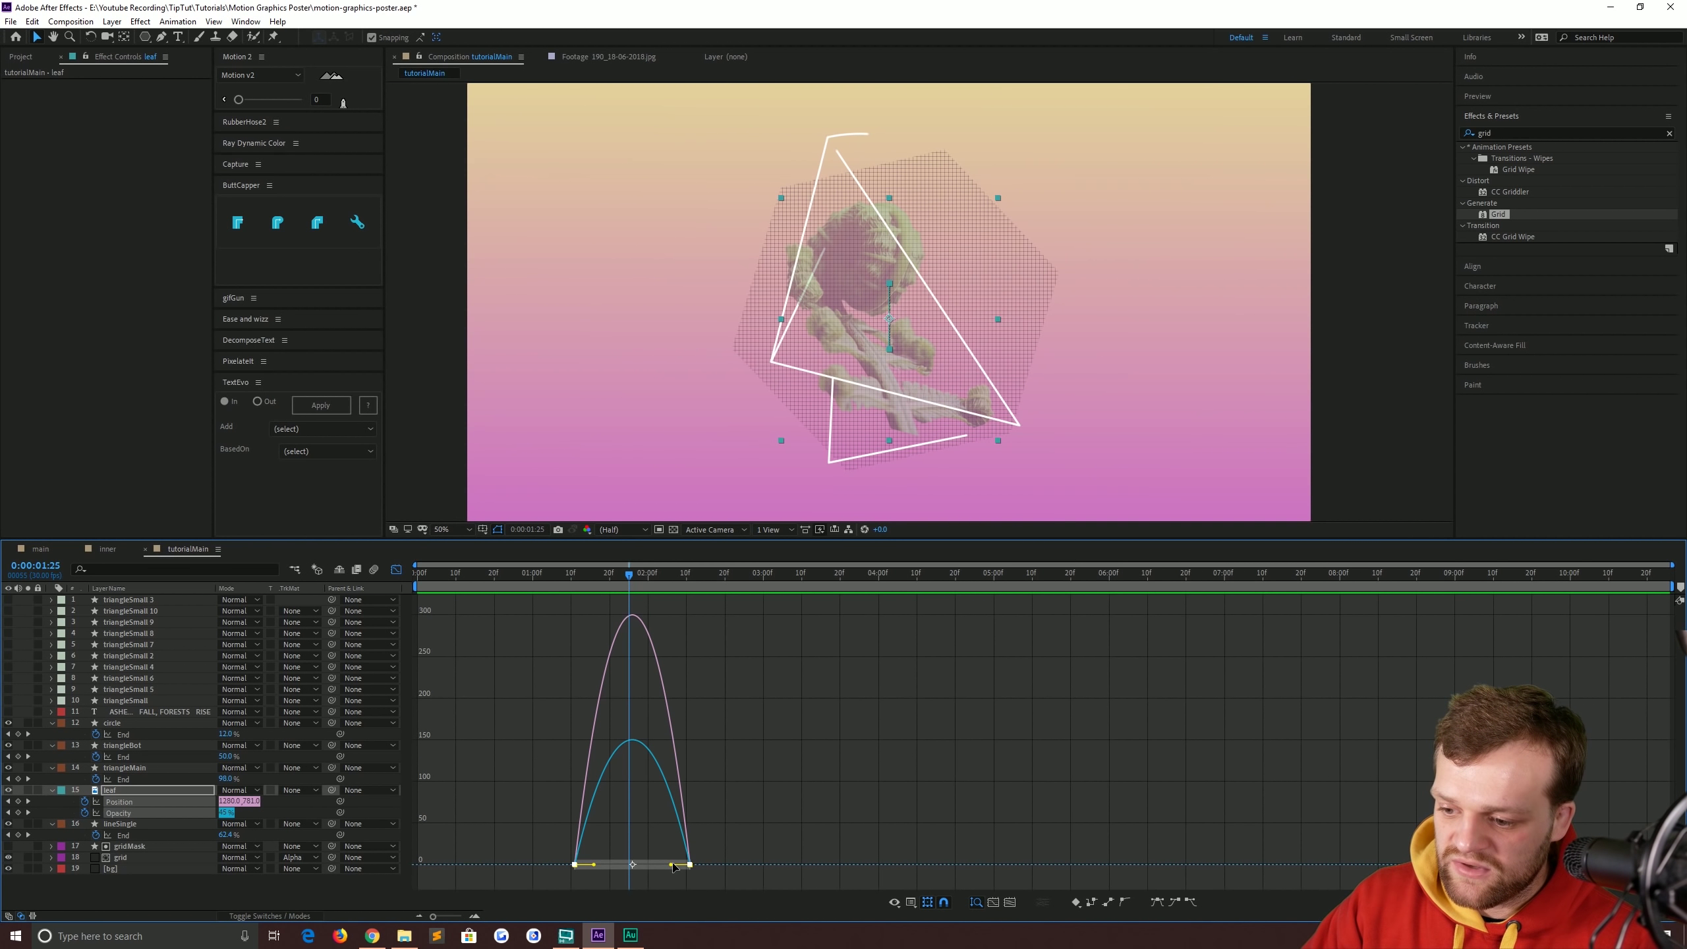
left_click_drag(665, 867, 598, 871)
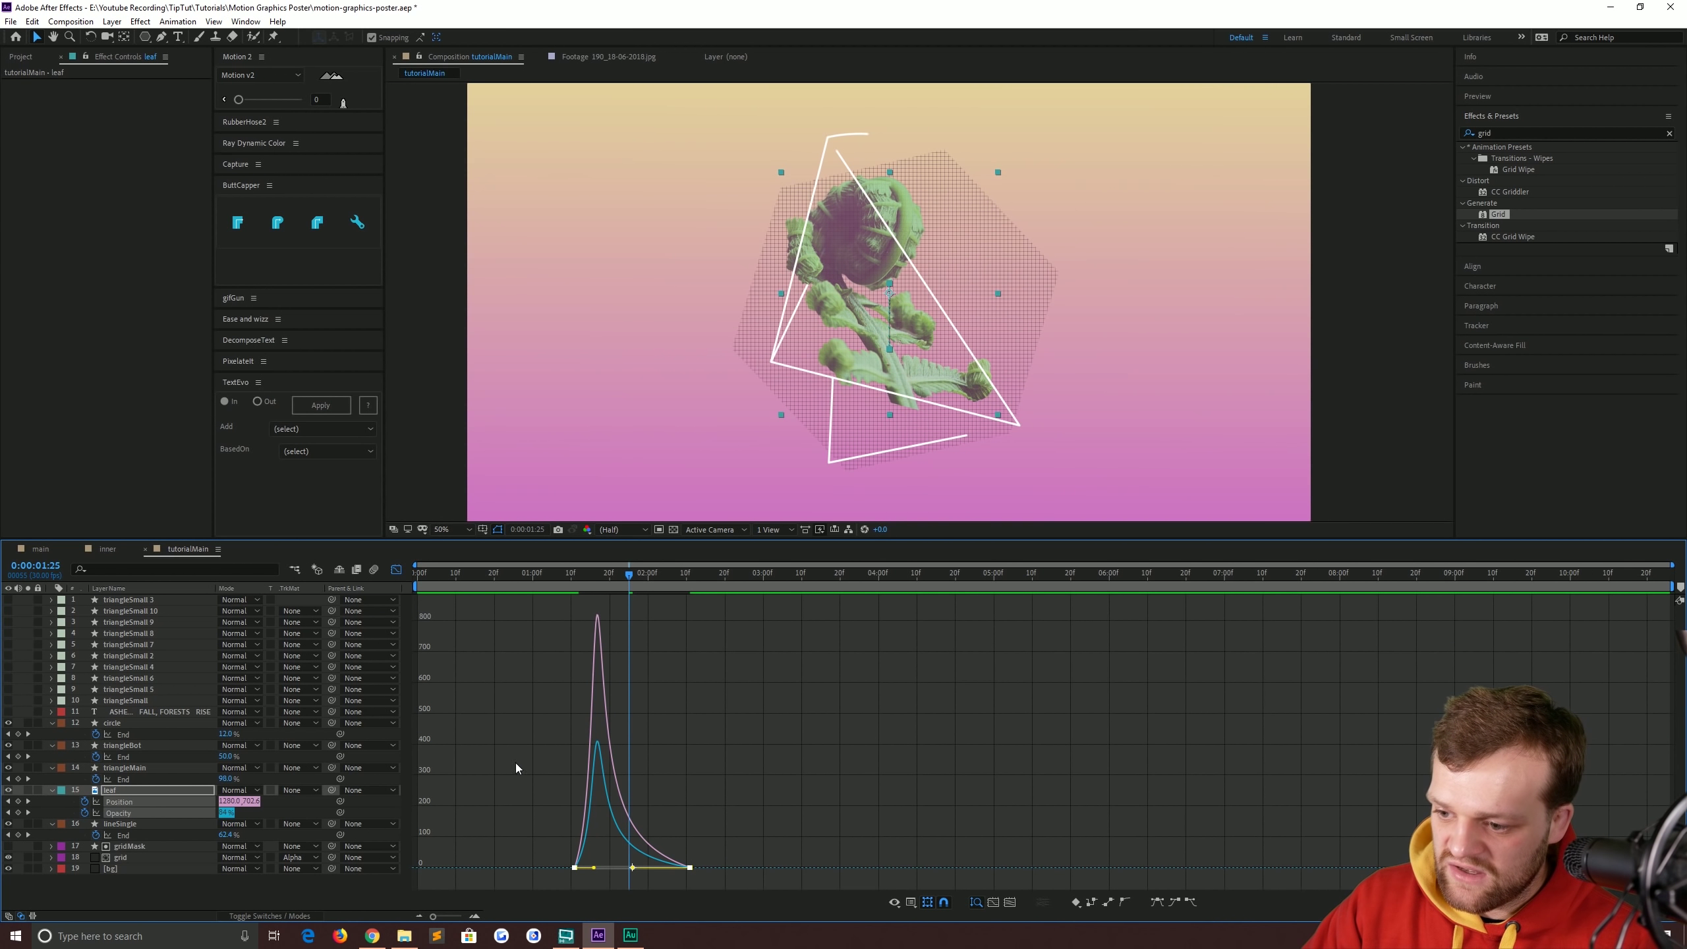
Check the Position and Opacity value graph, then return to the speed graph and layer bars.
left_click(895, 902)
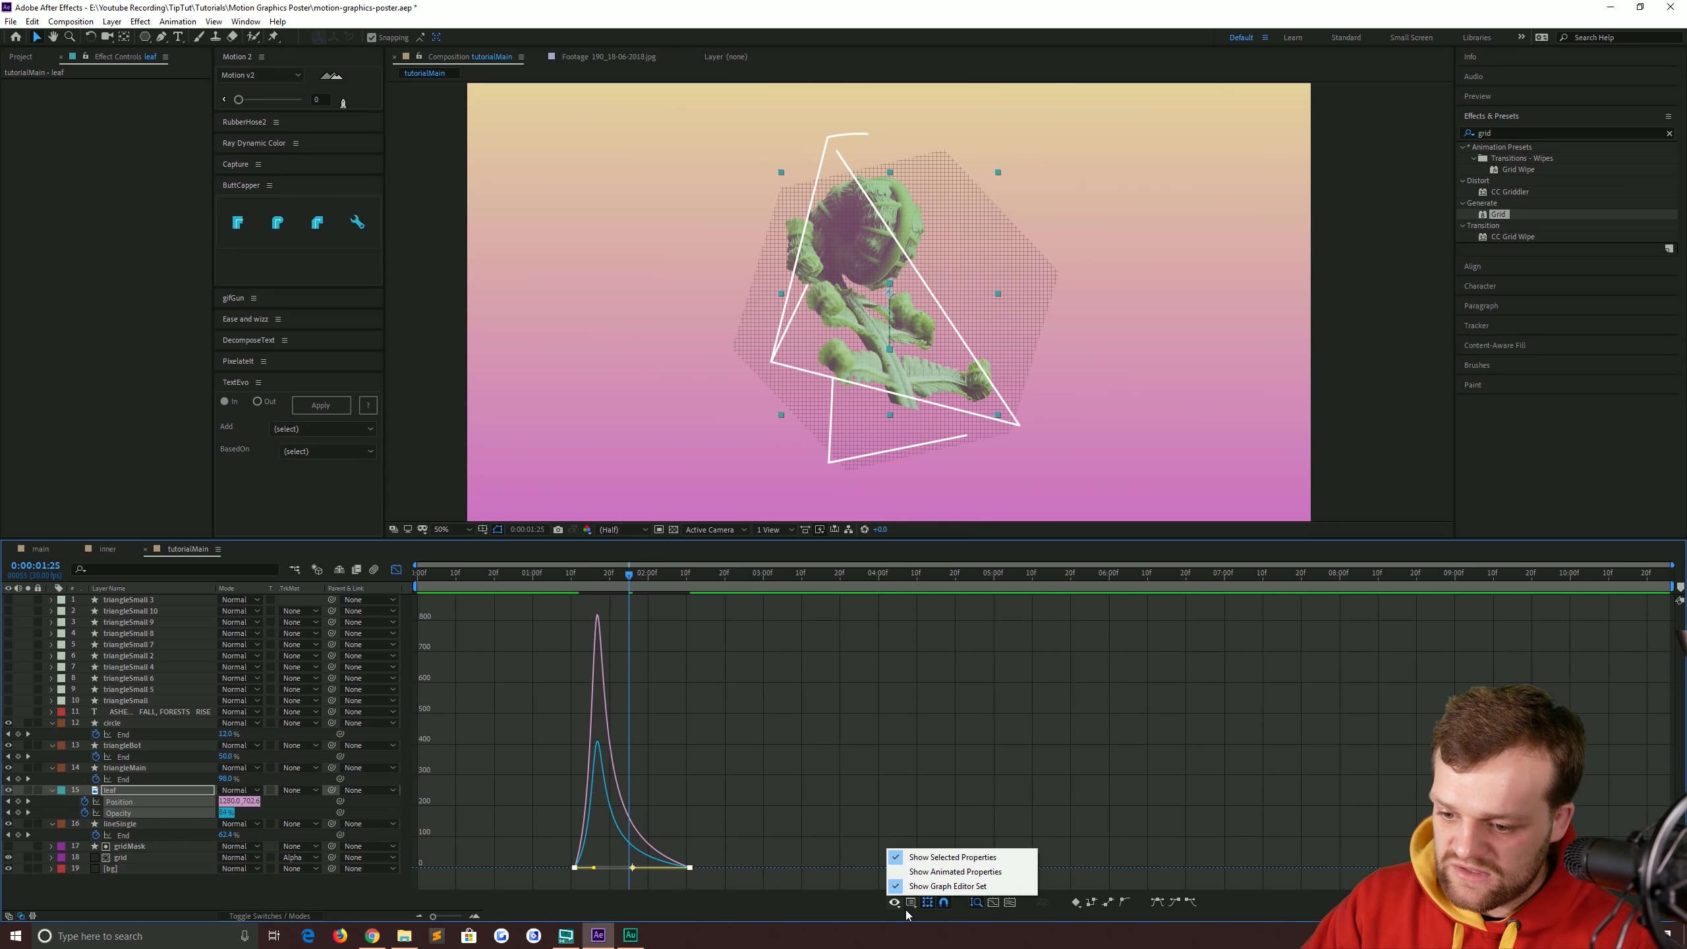
left_click(911, 902)
left_click(911, 902)
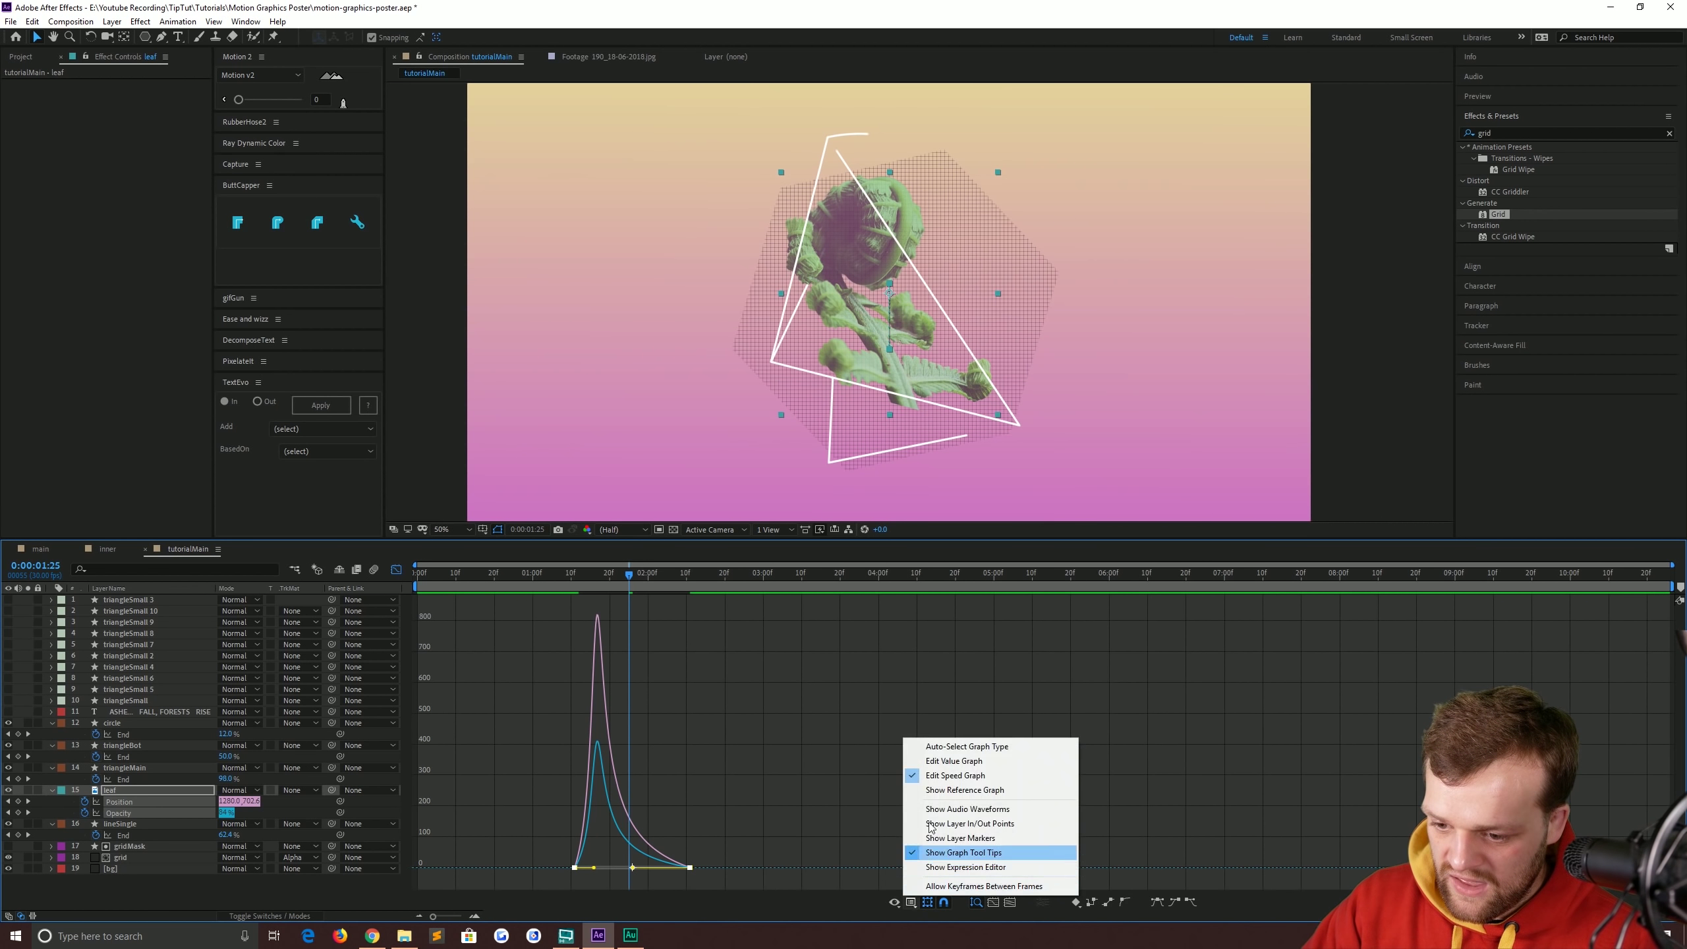
left_click(942, 762)
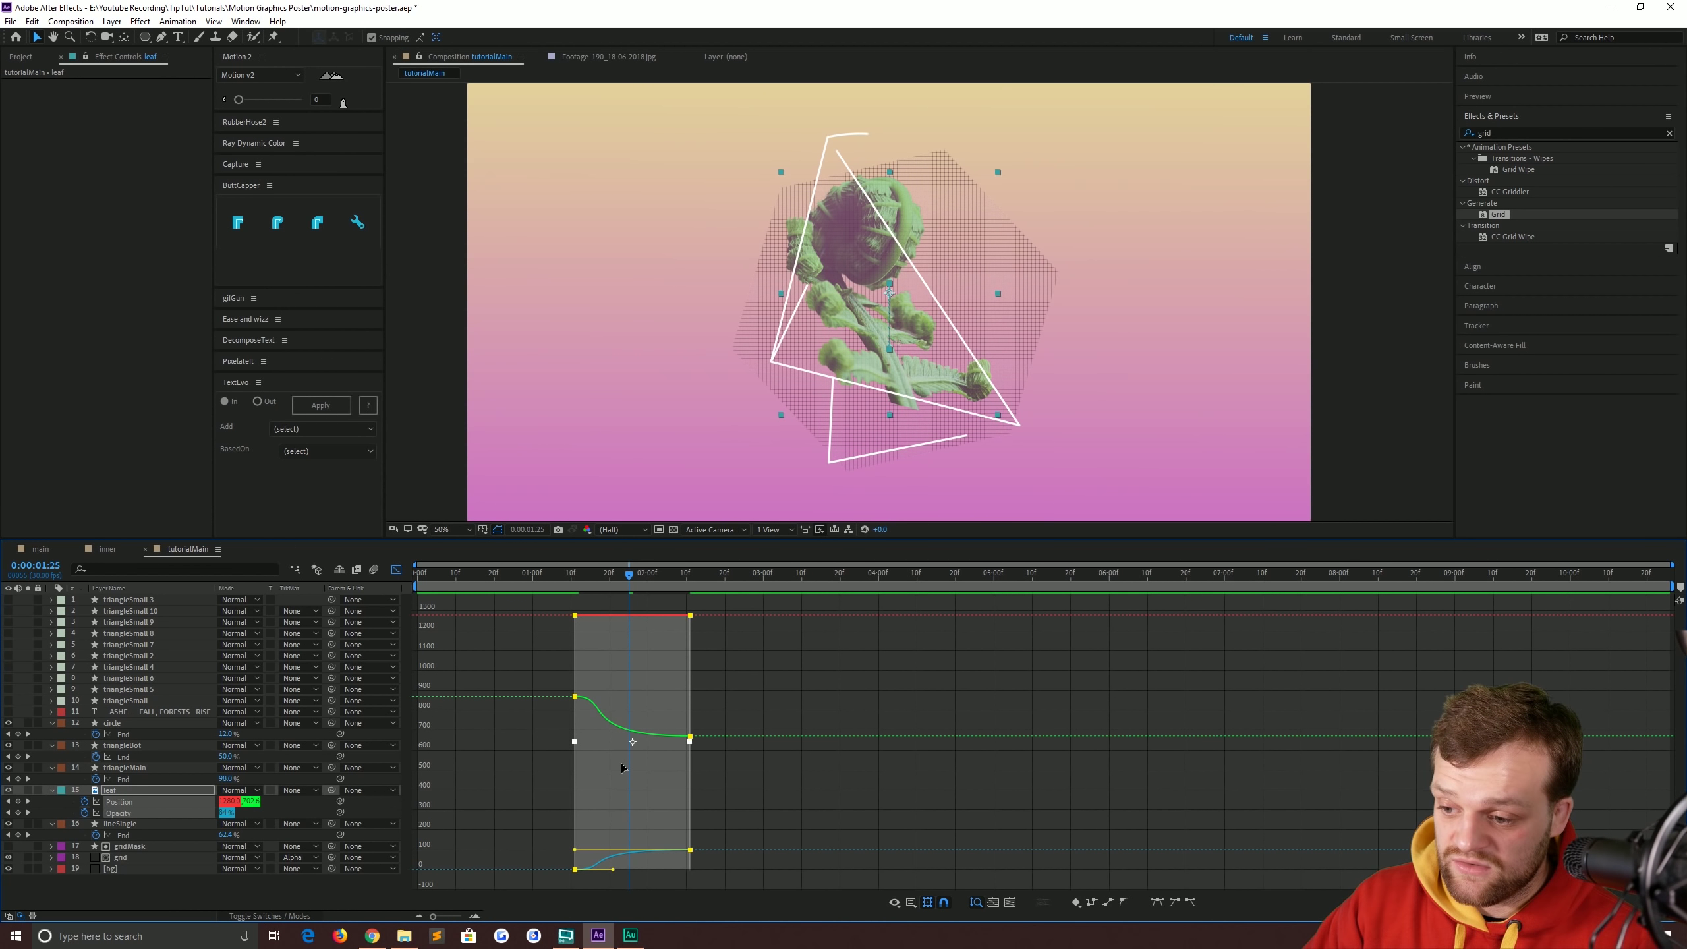
left_click(911, 902)
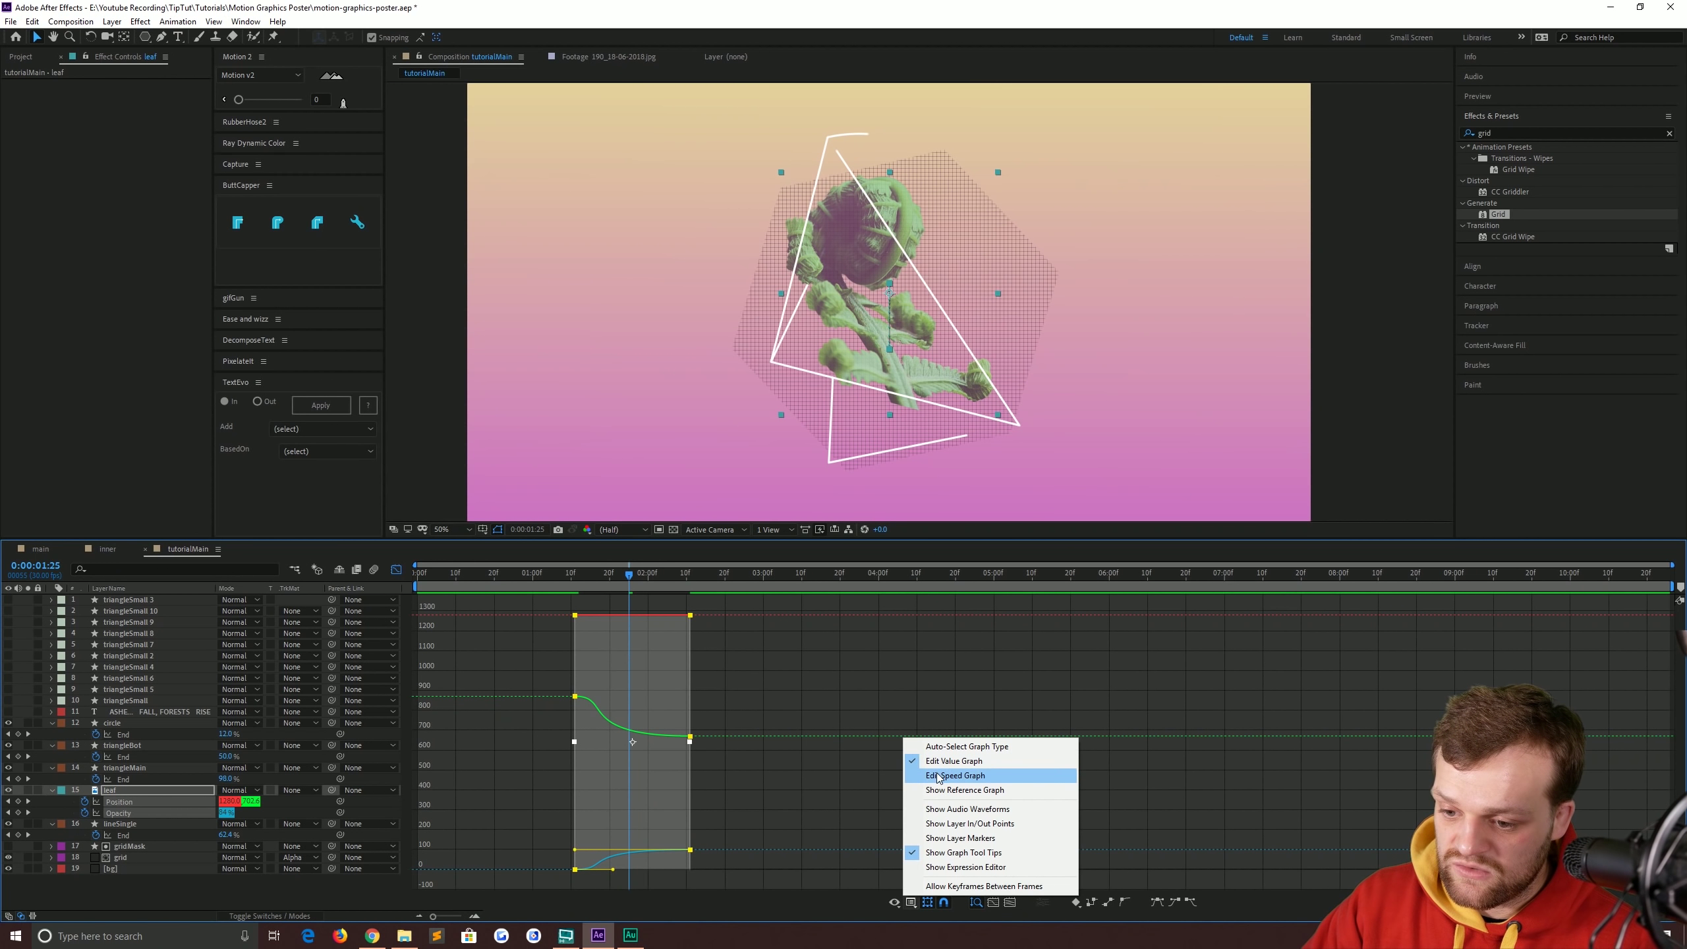
left_click(936, 773)
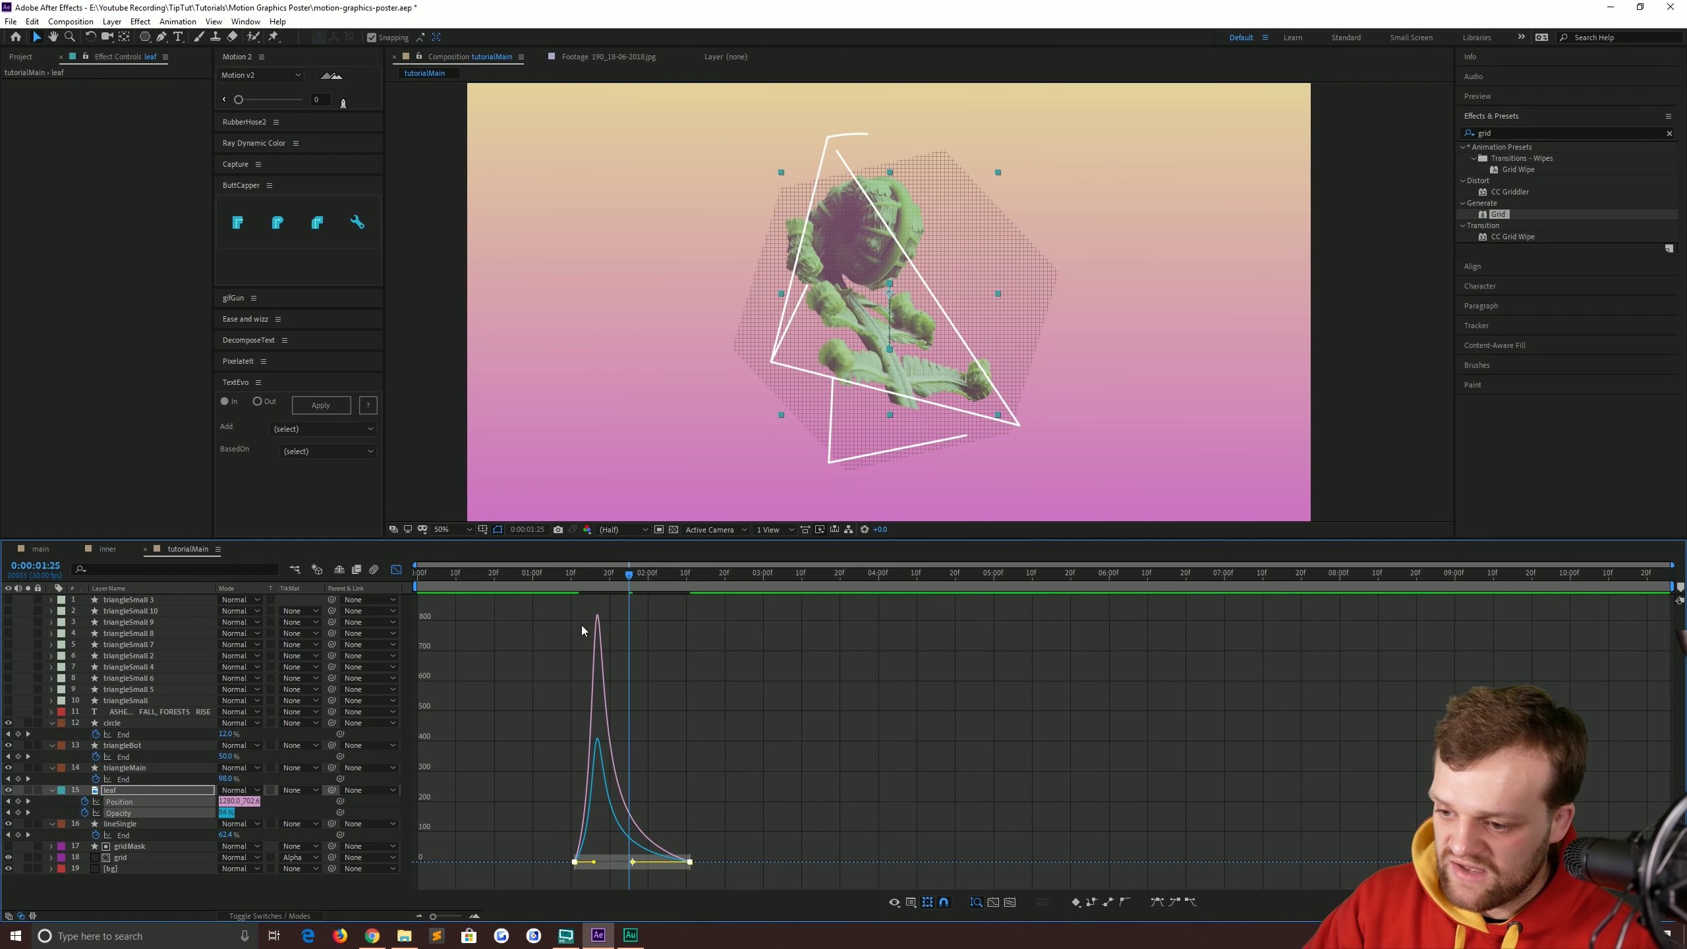
left_click(397, 570)
Preview the leaf's eased rise and fade-in, check the main comp, then select the leaf layer.
key("j")
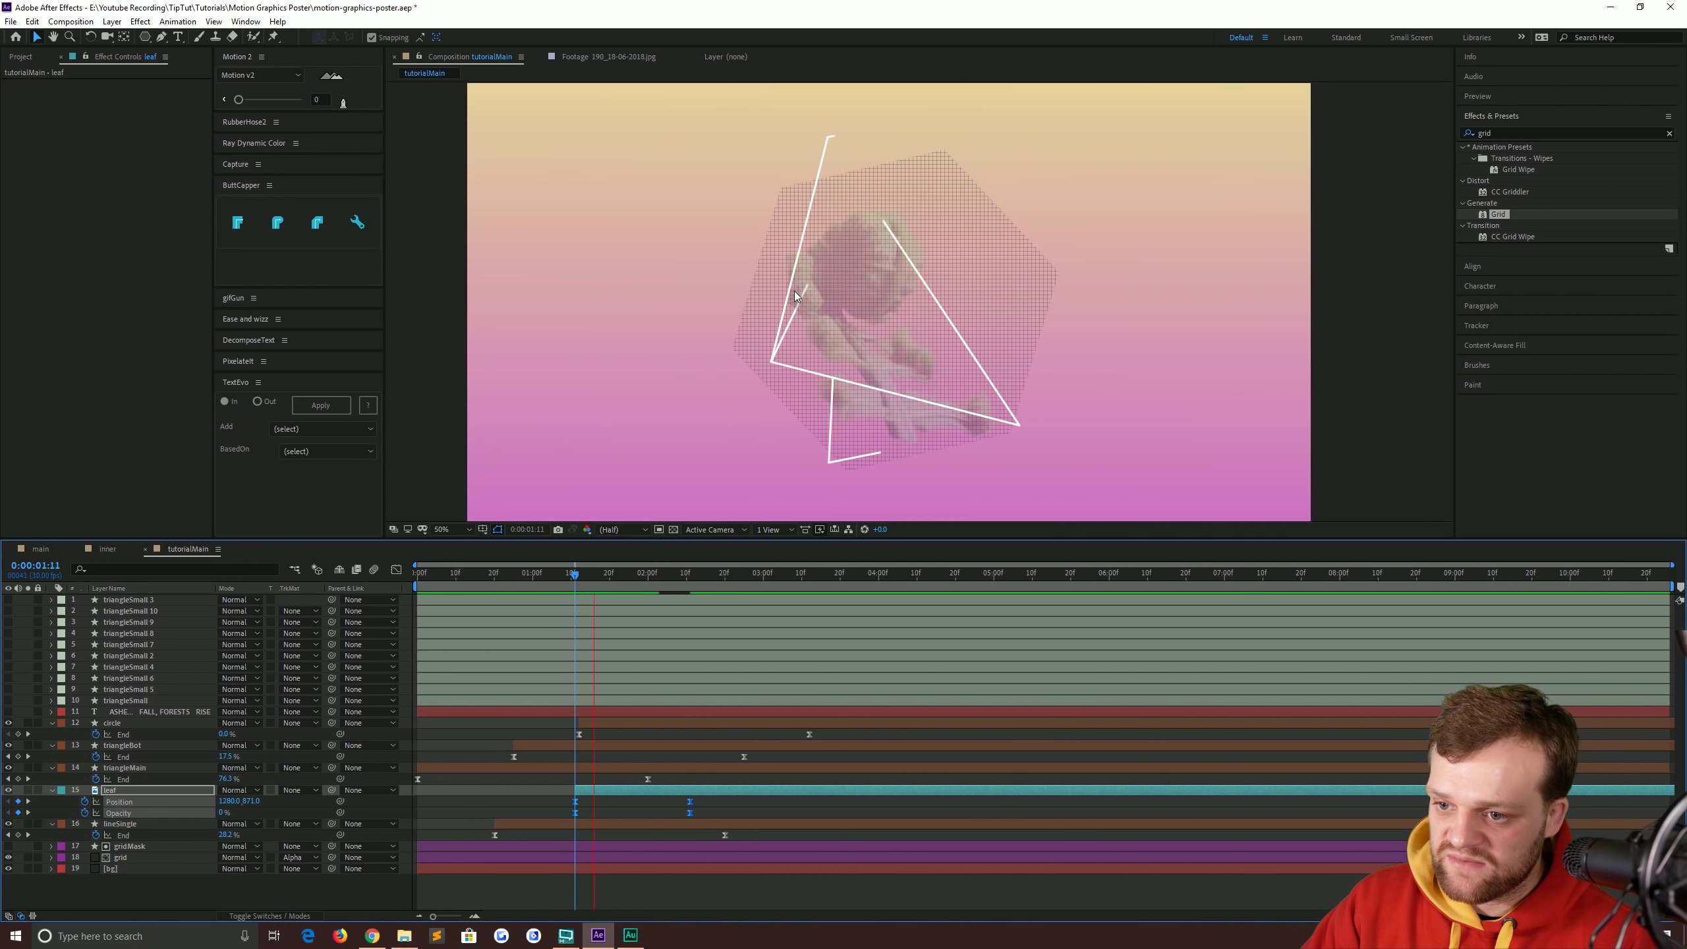
key("space")
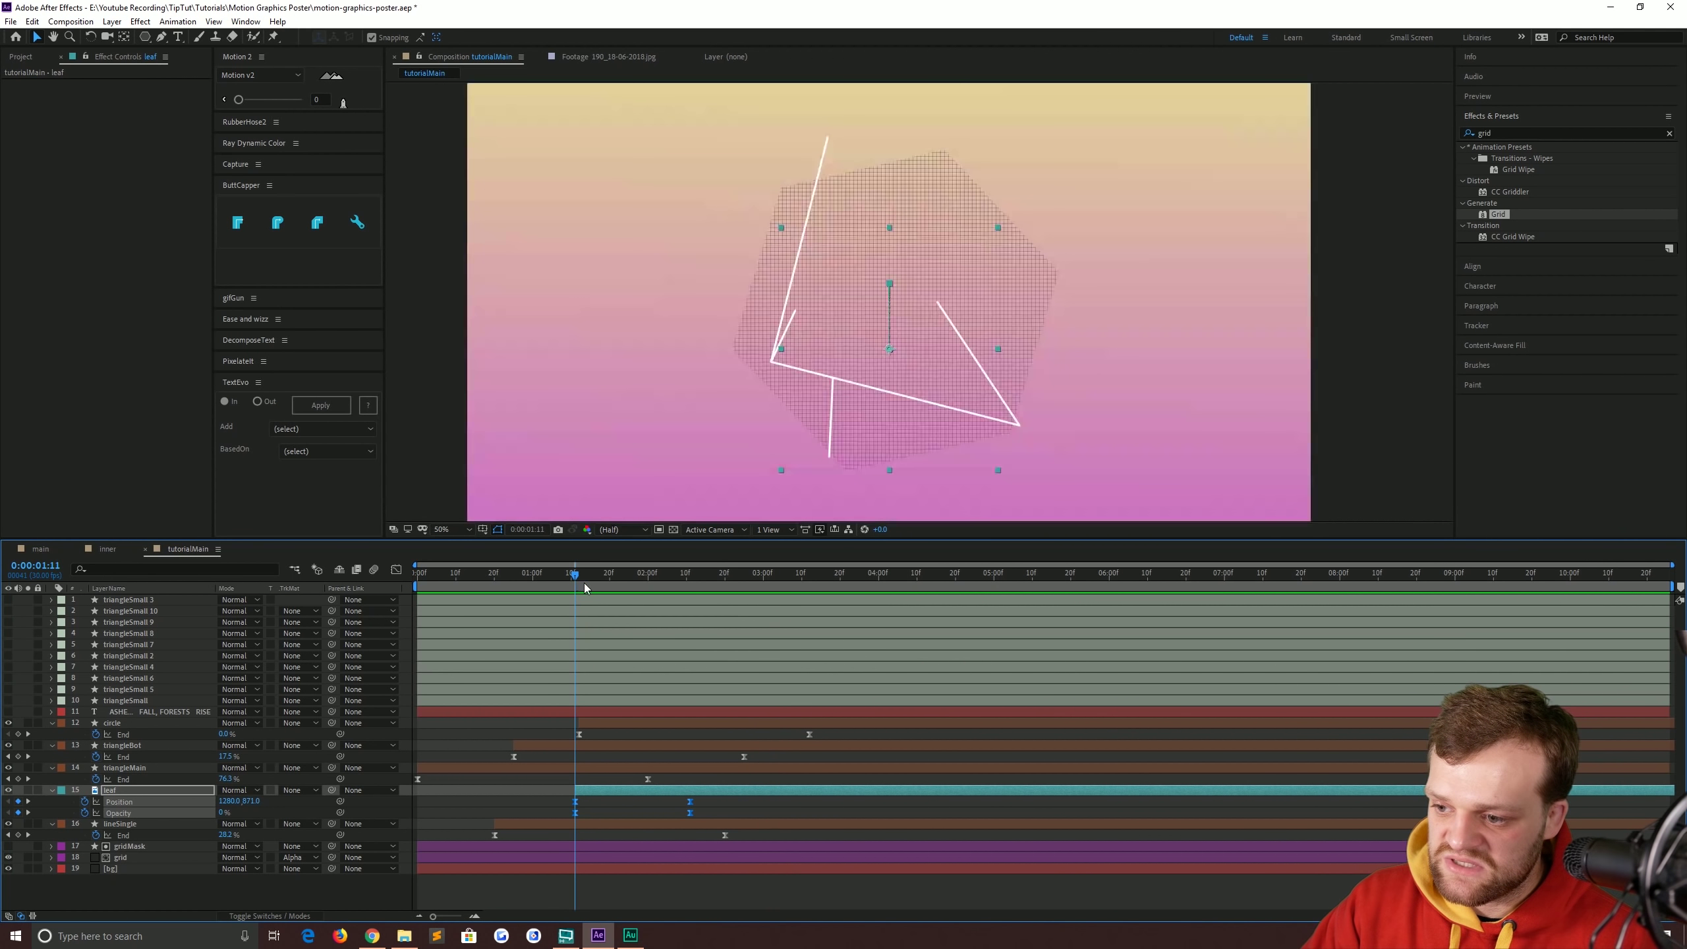
key("space")
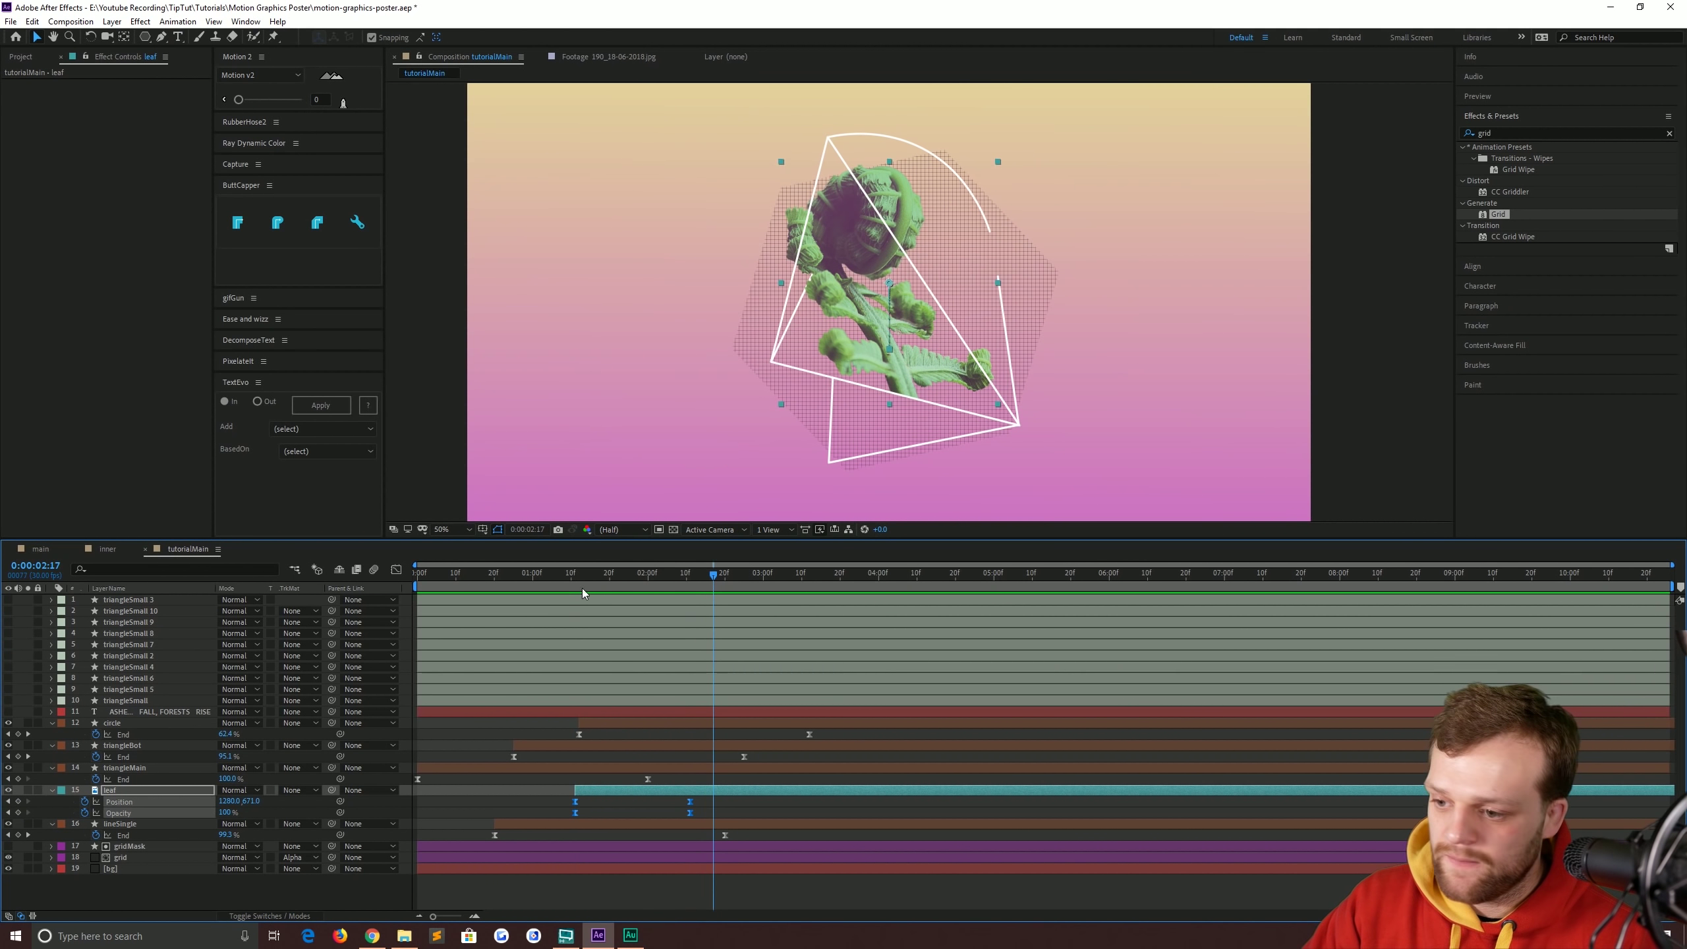
mouse_move(583, 588)
left_mouse_down()
mouse_move(830, 591)
mouse_move(677, 590)
left_mouse_up()
left_click(41, 549)
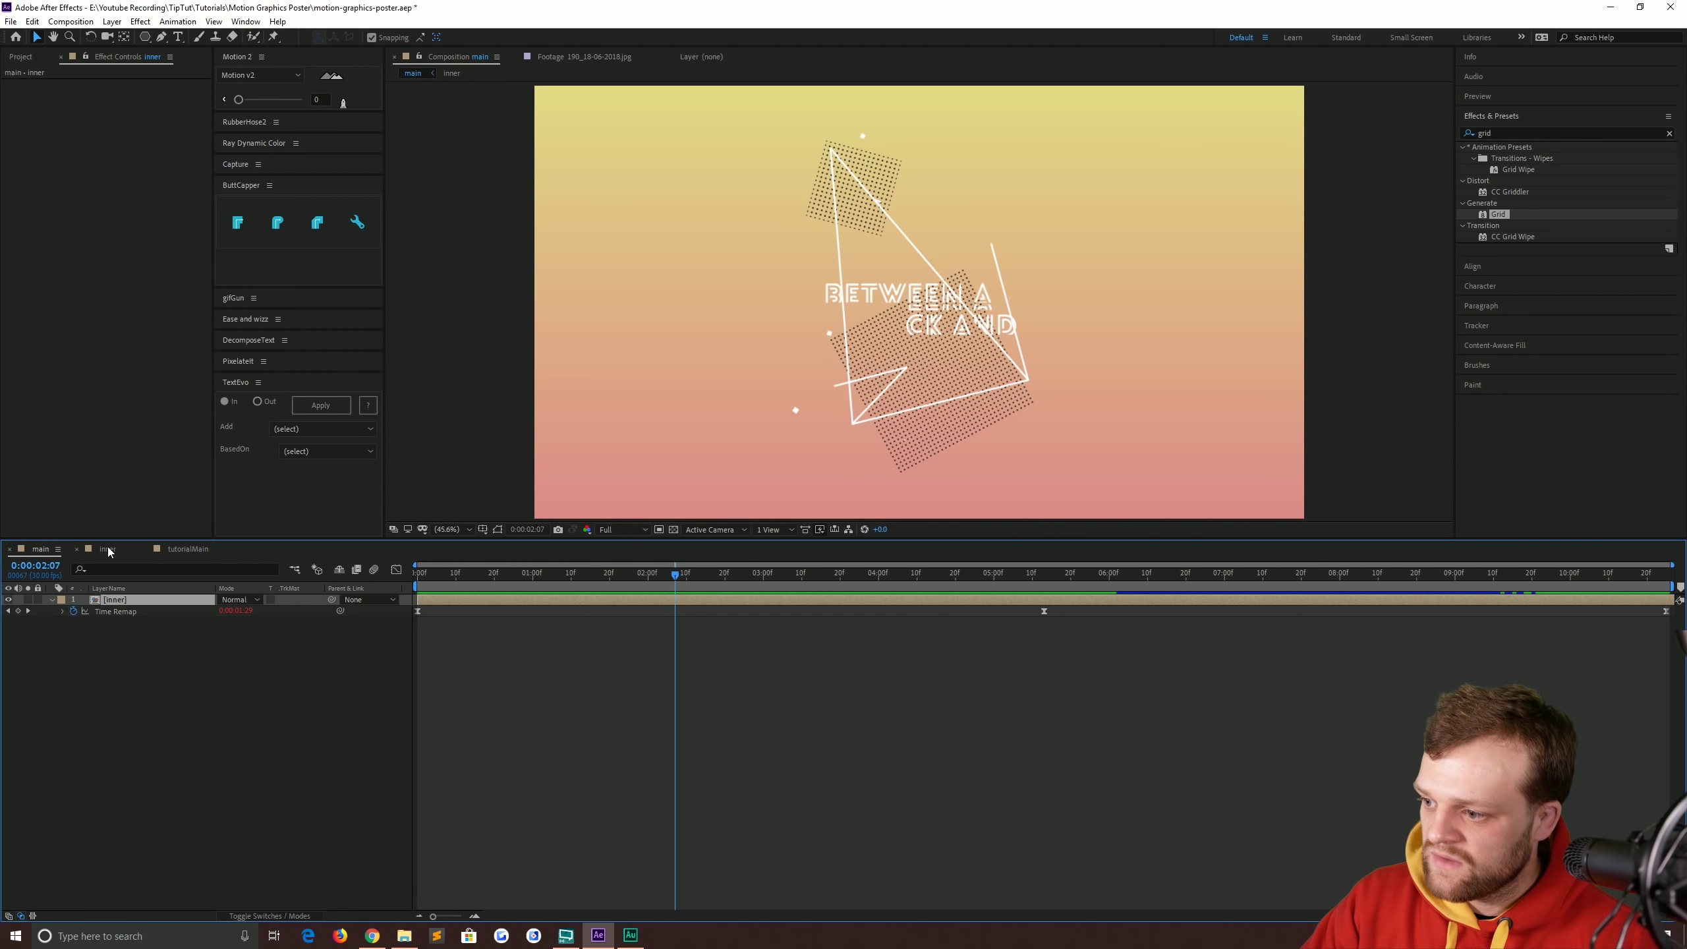
left_click(181, 549)
left_click(596, 789)
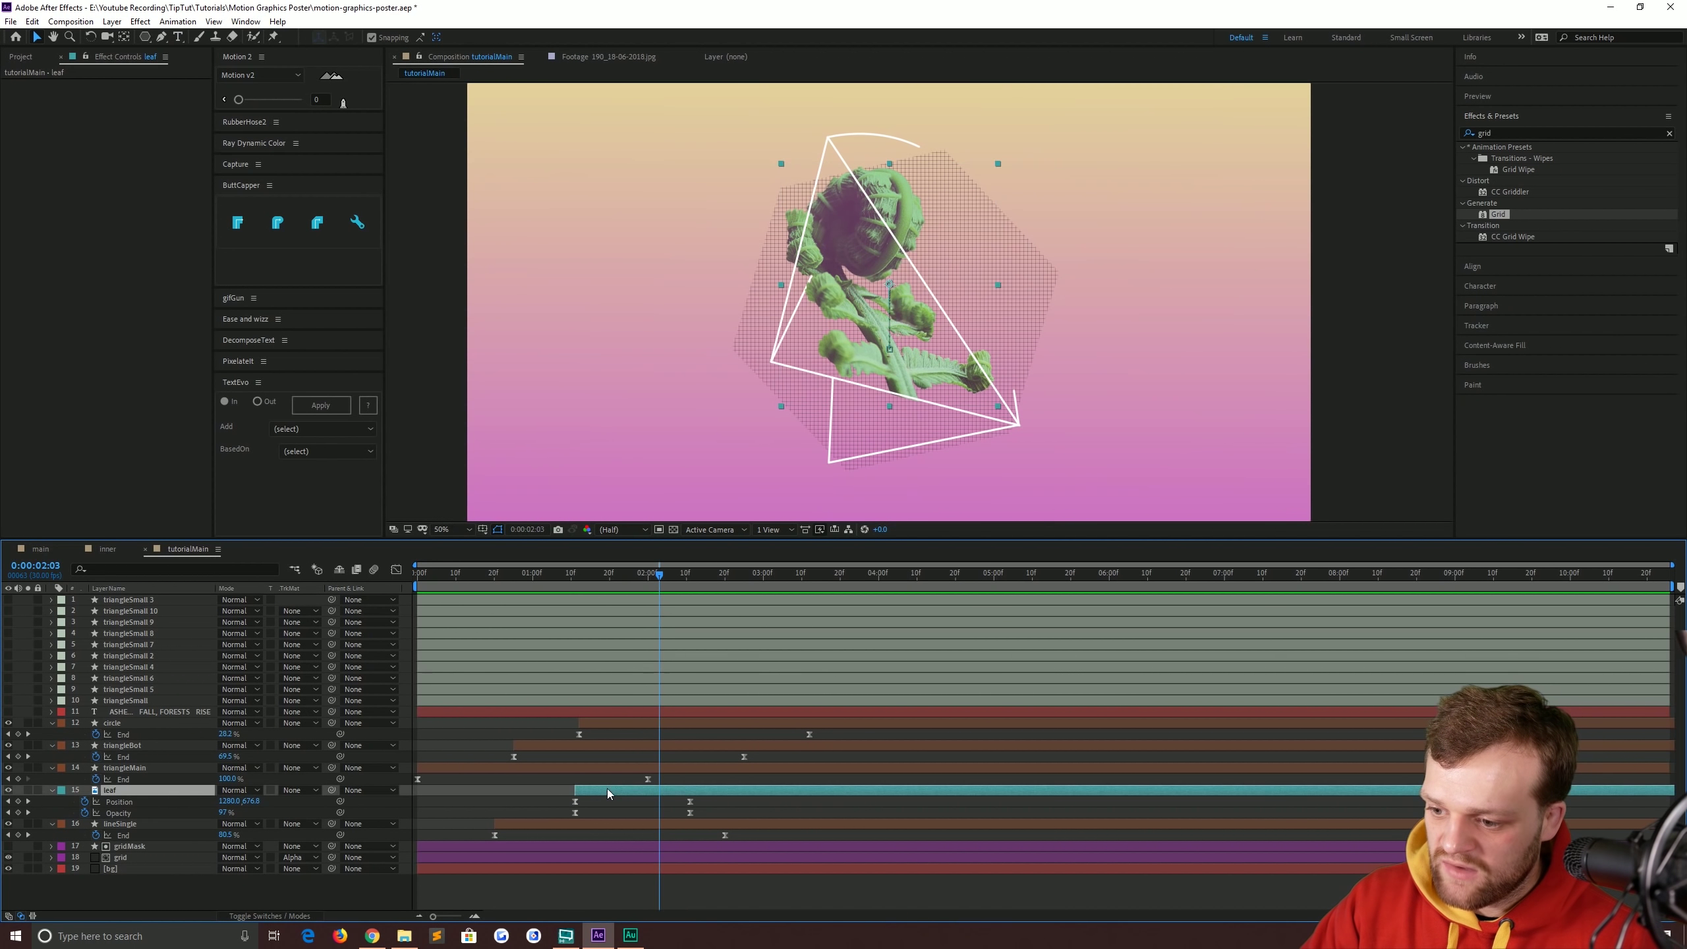
Duplicate the leaf layer and shift leaf 2 to start at 0:00:01:21.
key("ctrl+d")
key("ctrl+d")
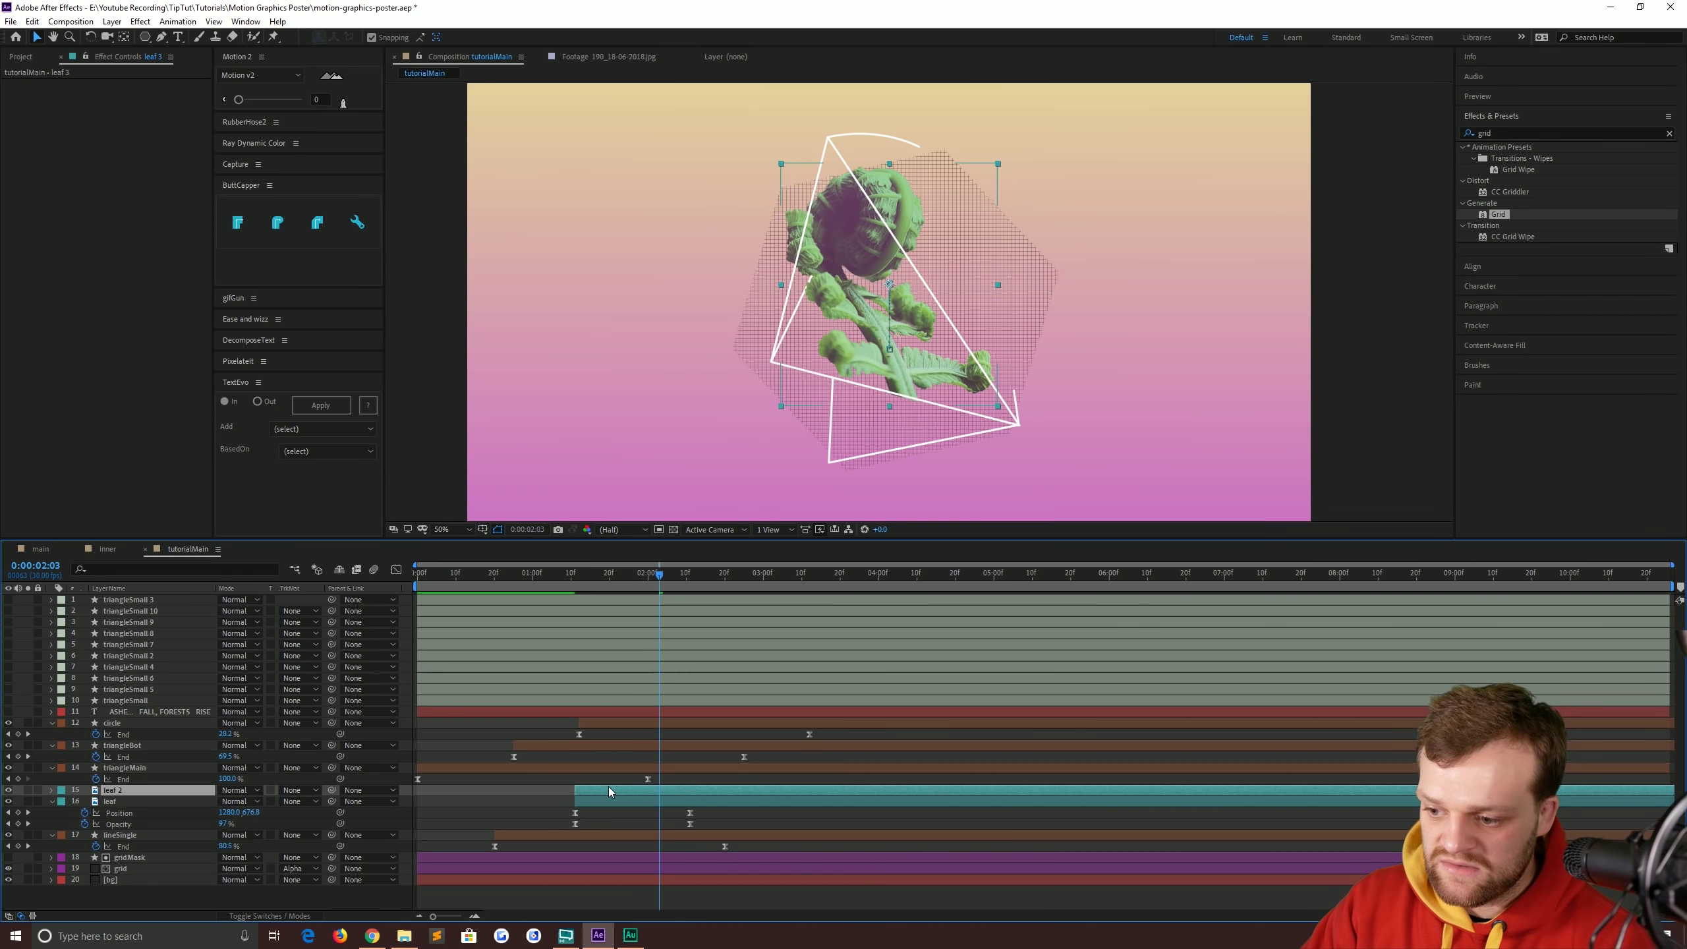
left_click(593, 800)
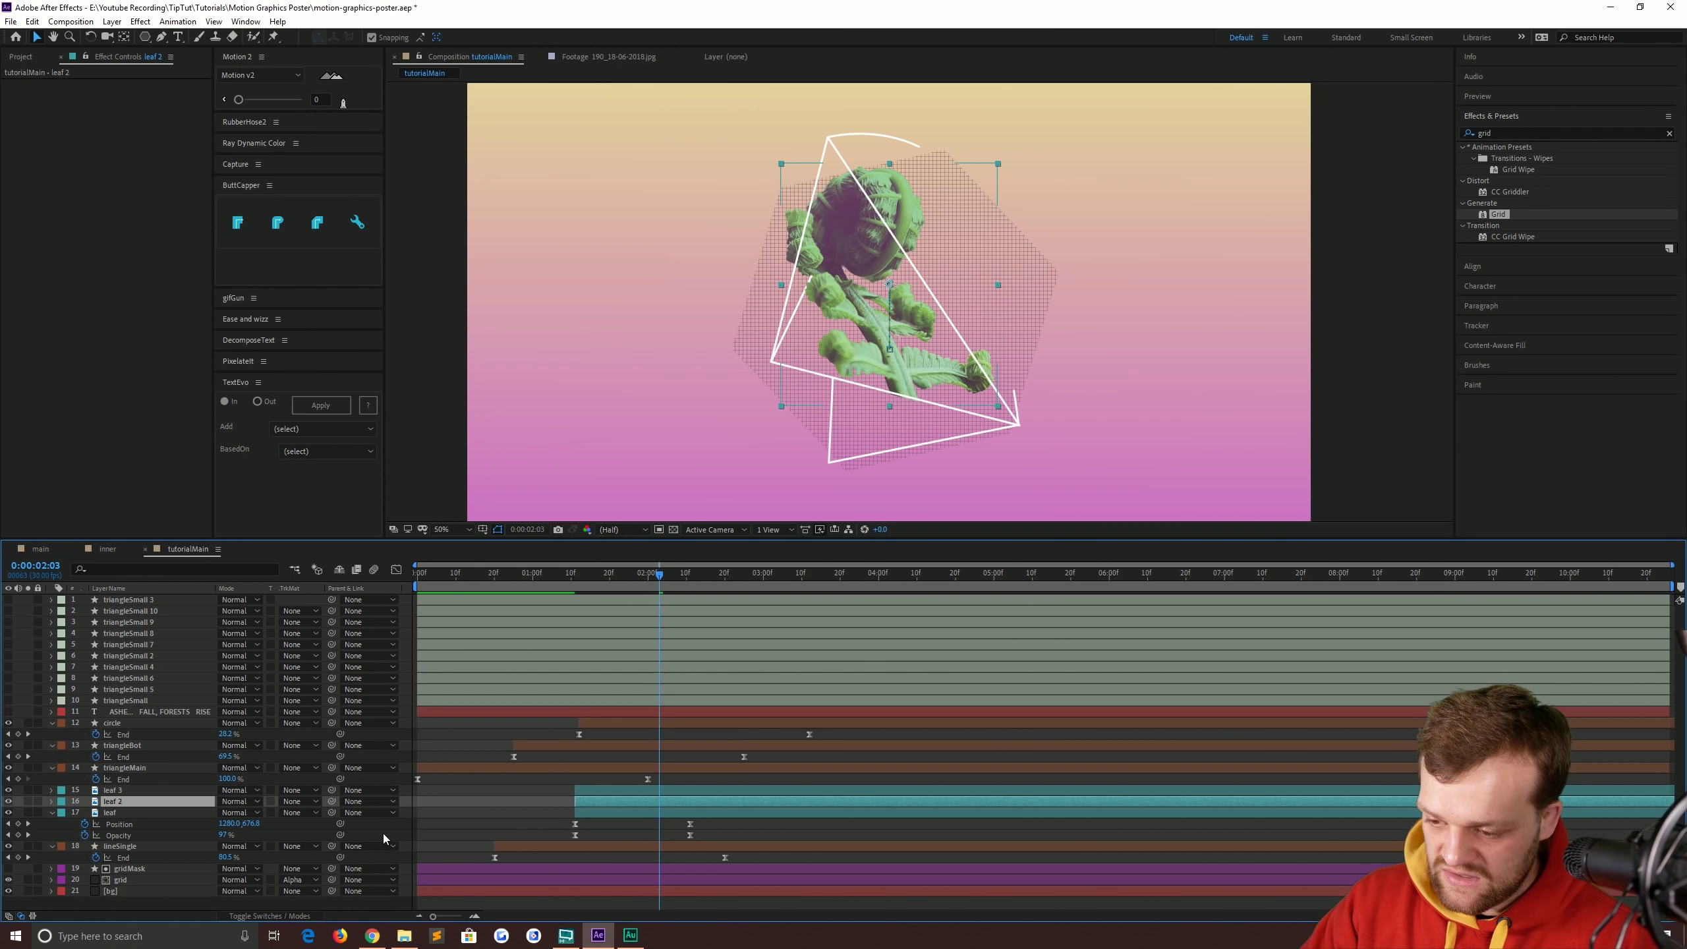
left_click(8, 824)
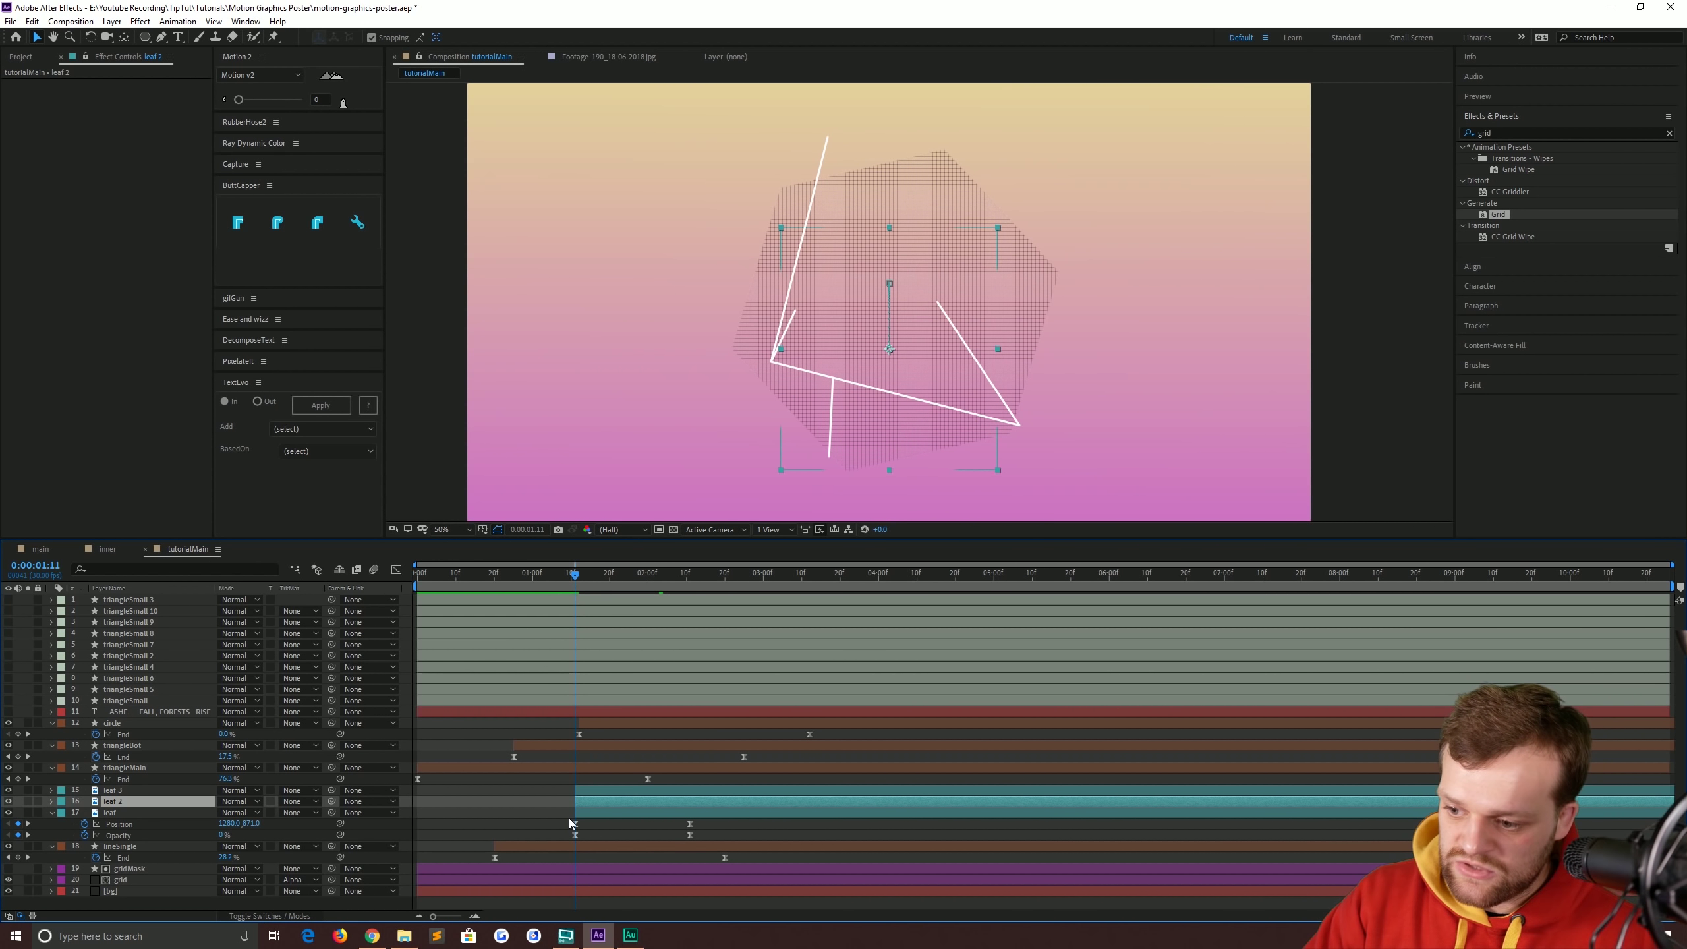
key("space")
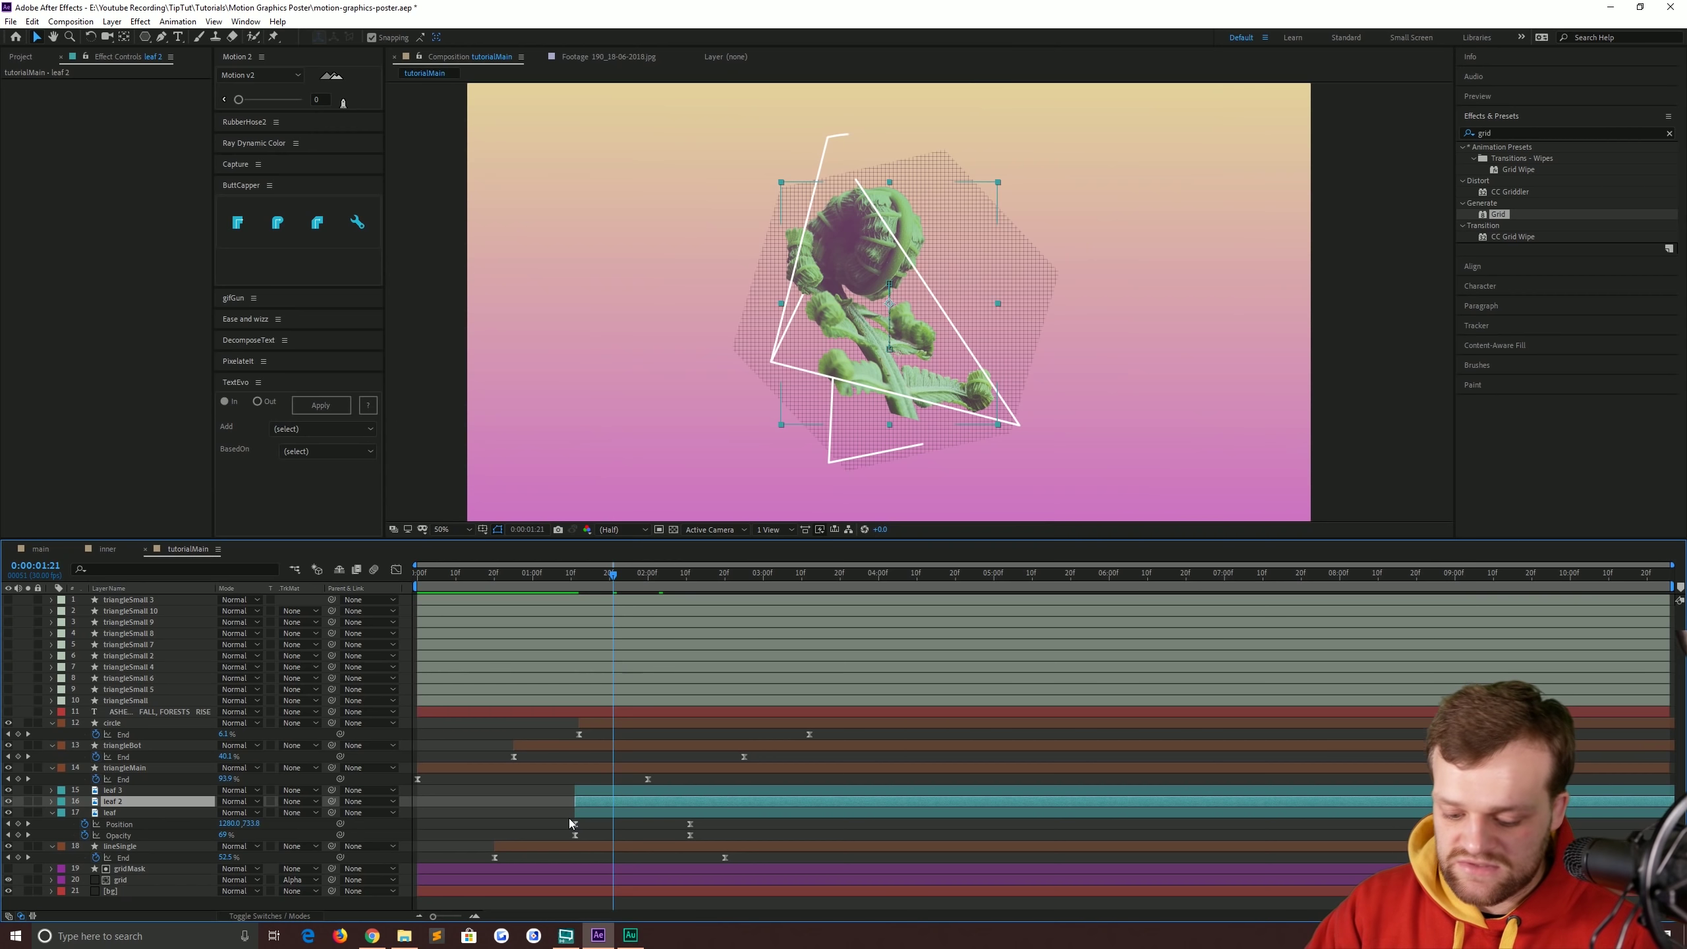
left_click_drag(600, 801, 640, 792)
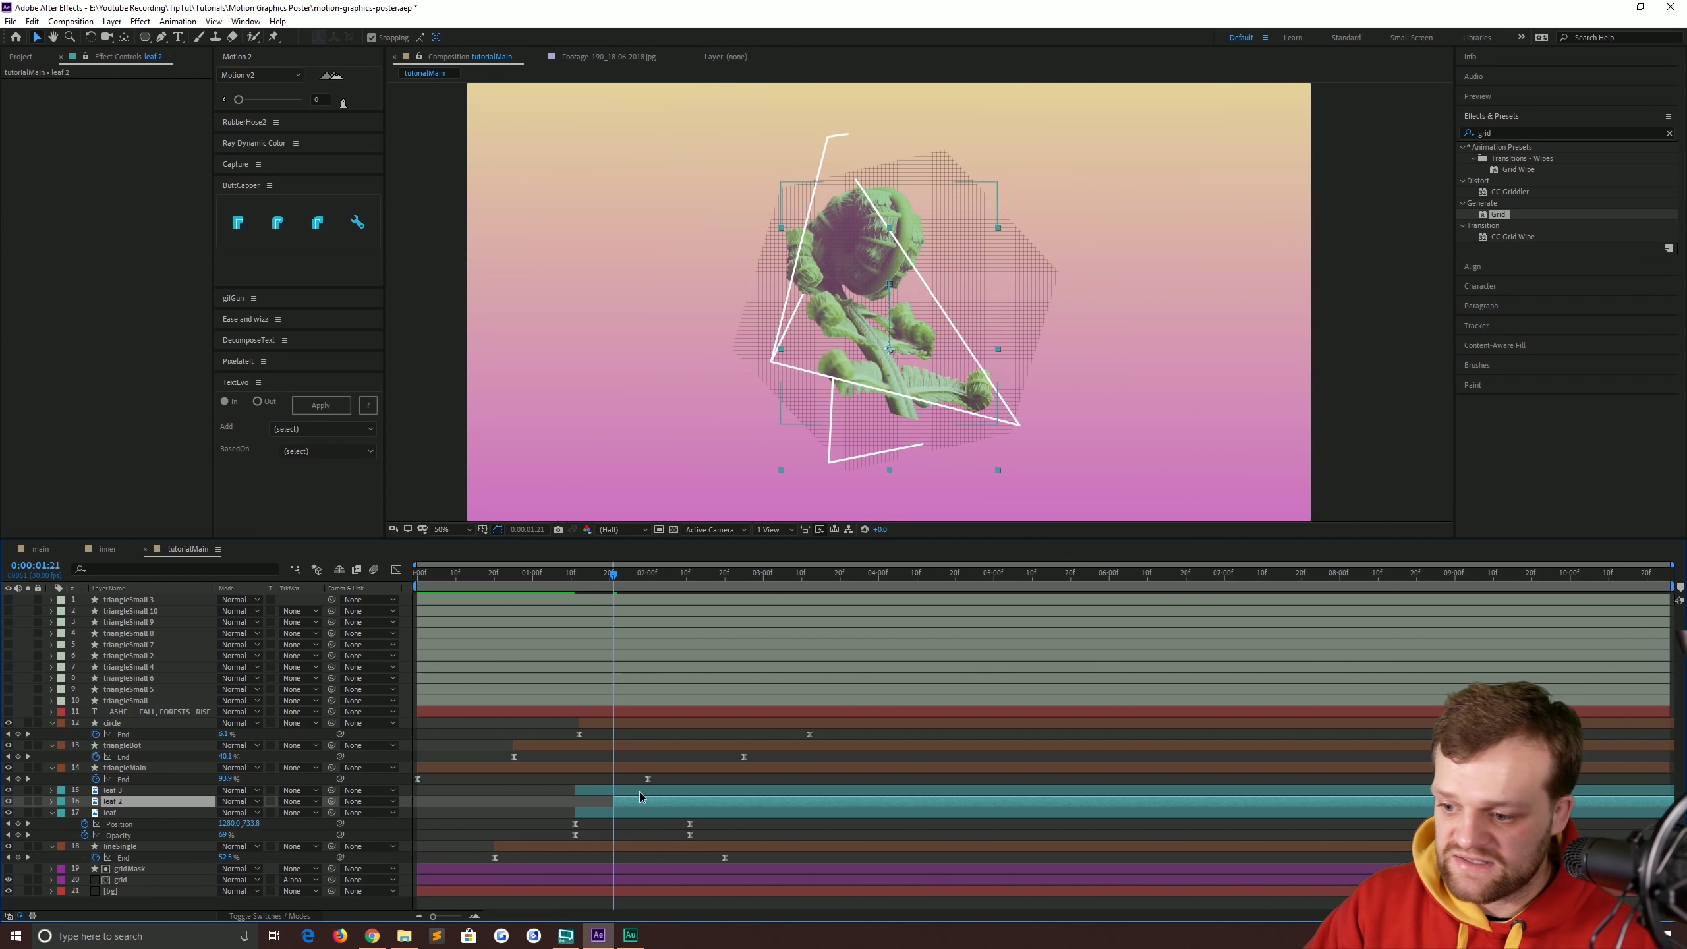
Start leaf 3 at 0:00:02:01, then preview the three staggered leaf reveals.
left_click(639, 791)
key("shift+Page_Down")
key("[")
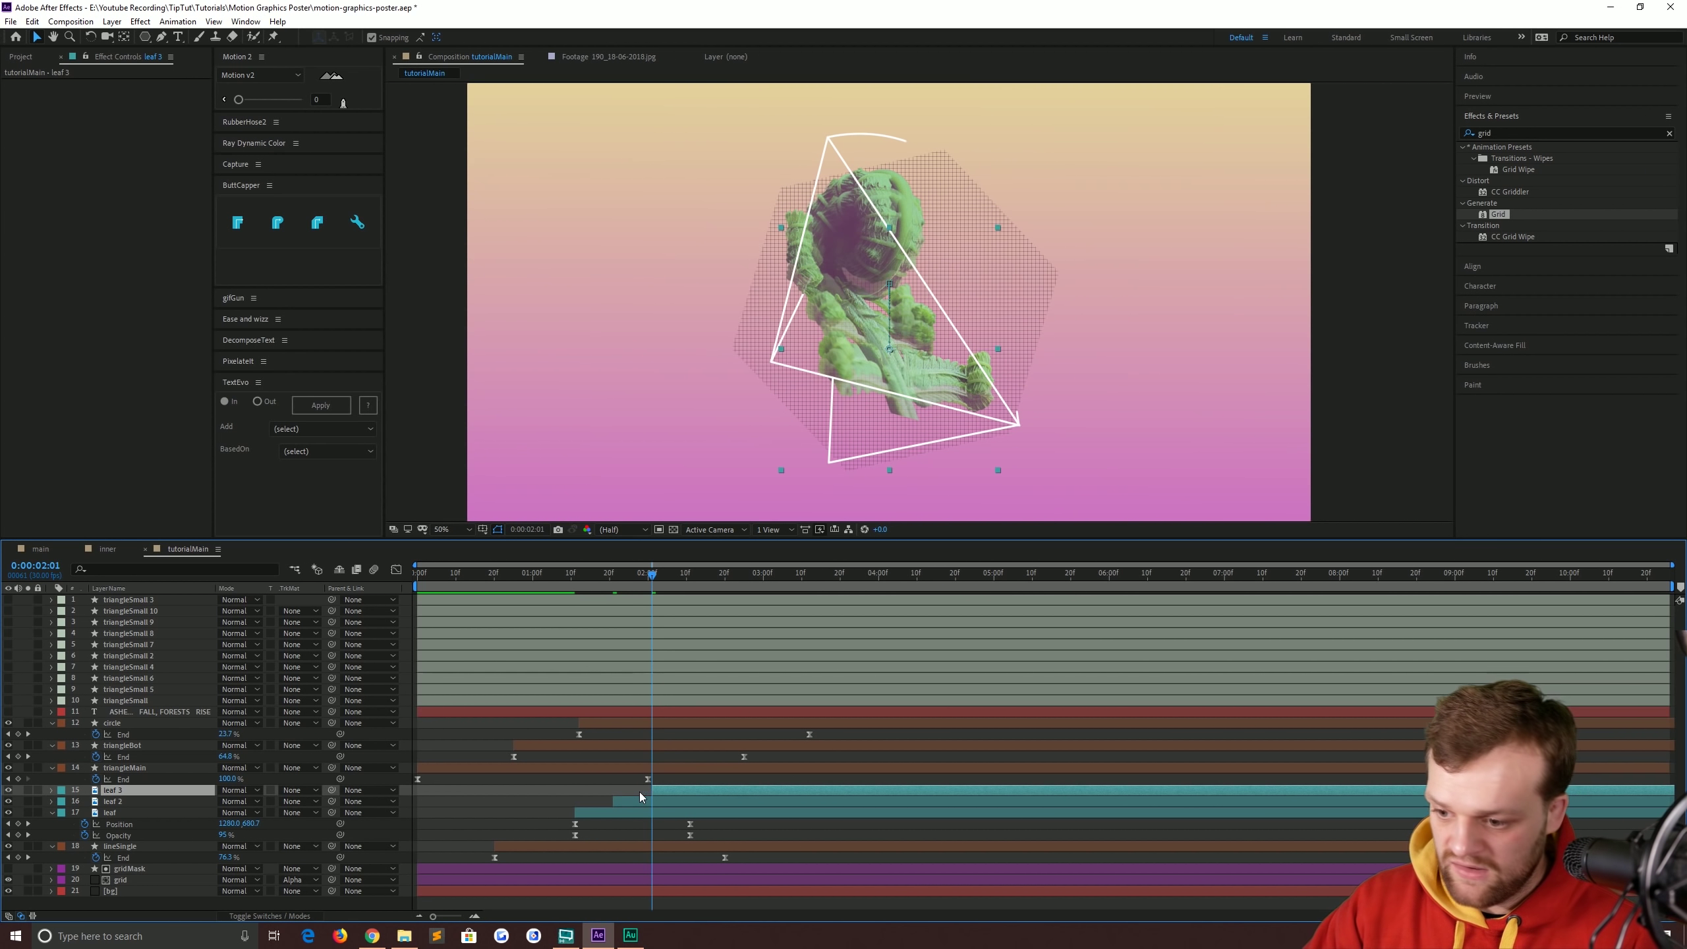
left_click(563, 582)
key("space")
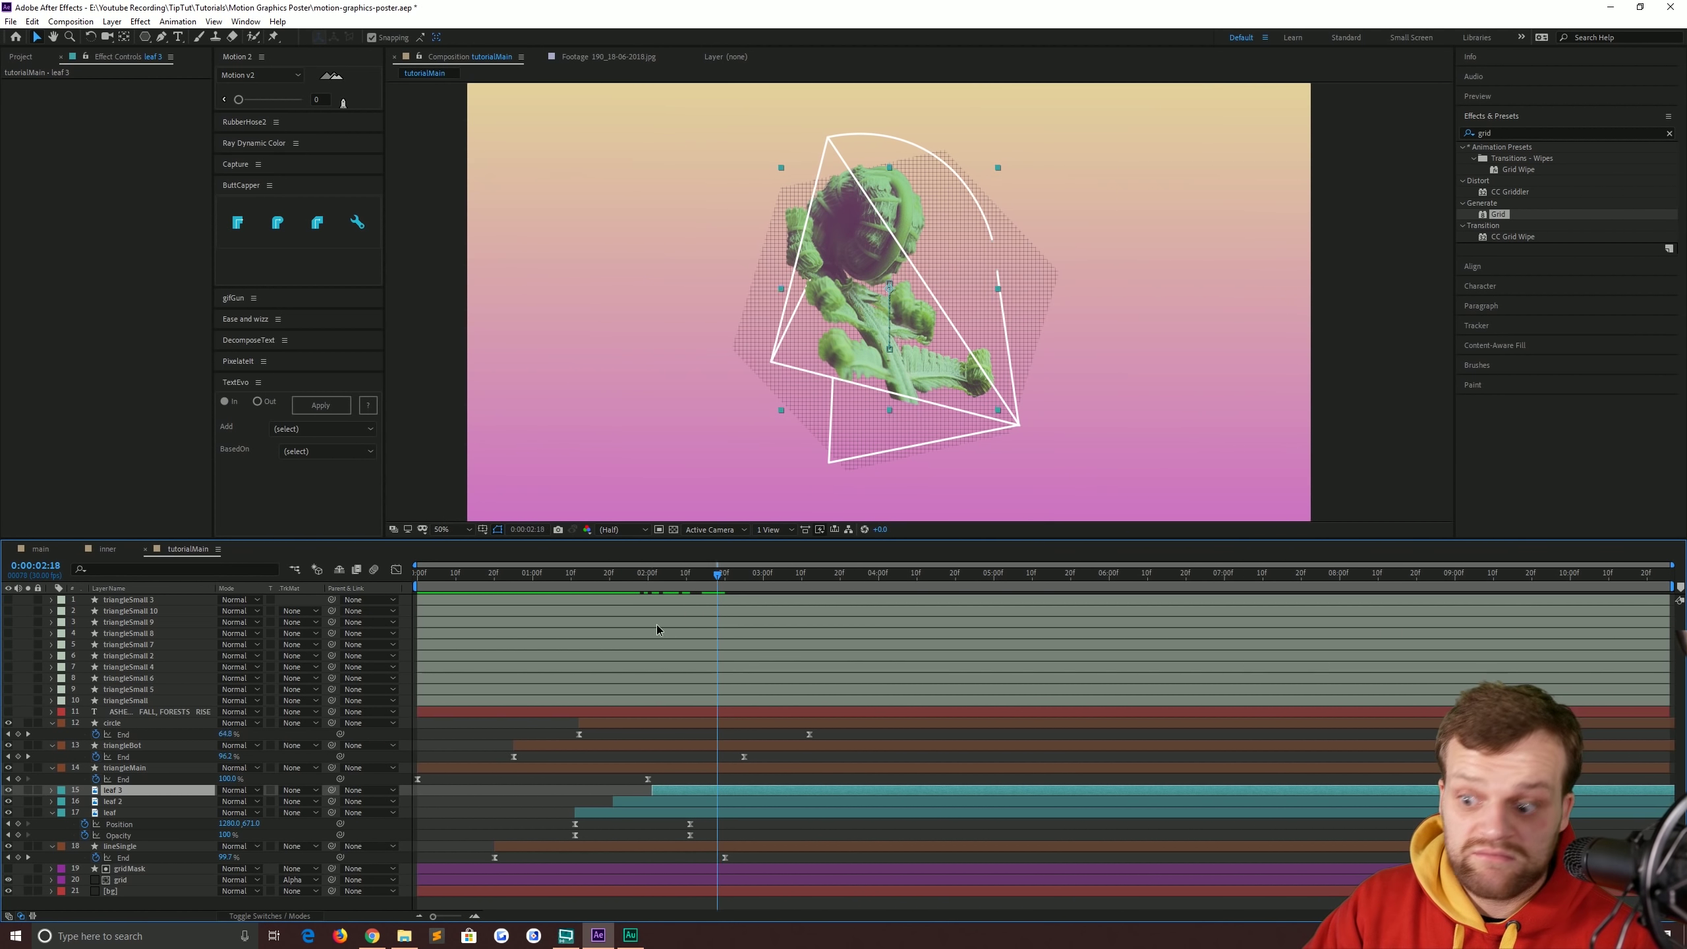
key("space")
left_click_drag(611, 625, 590, 633)
left_click(590, 813)
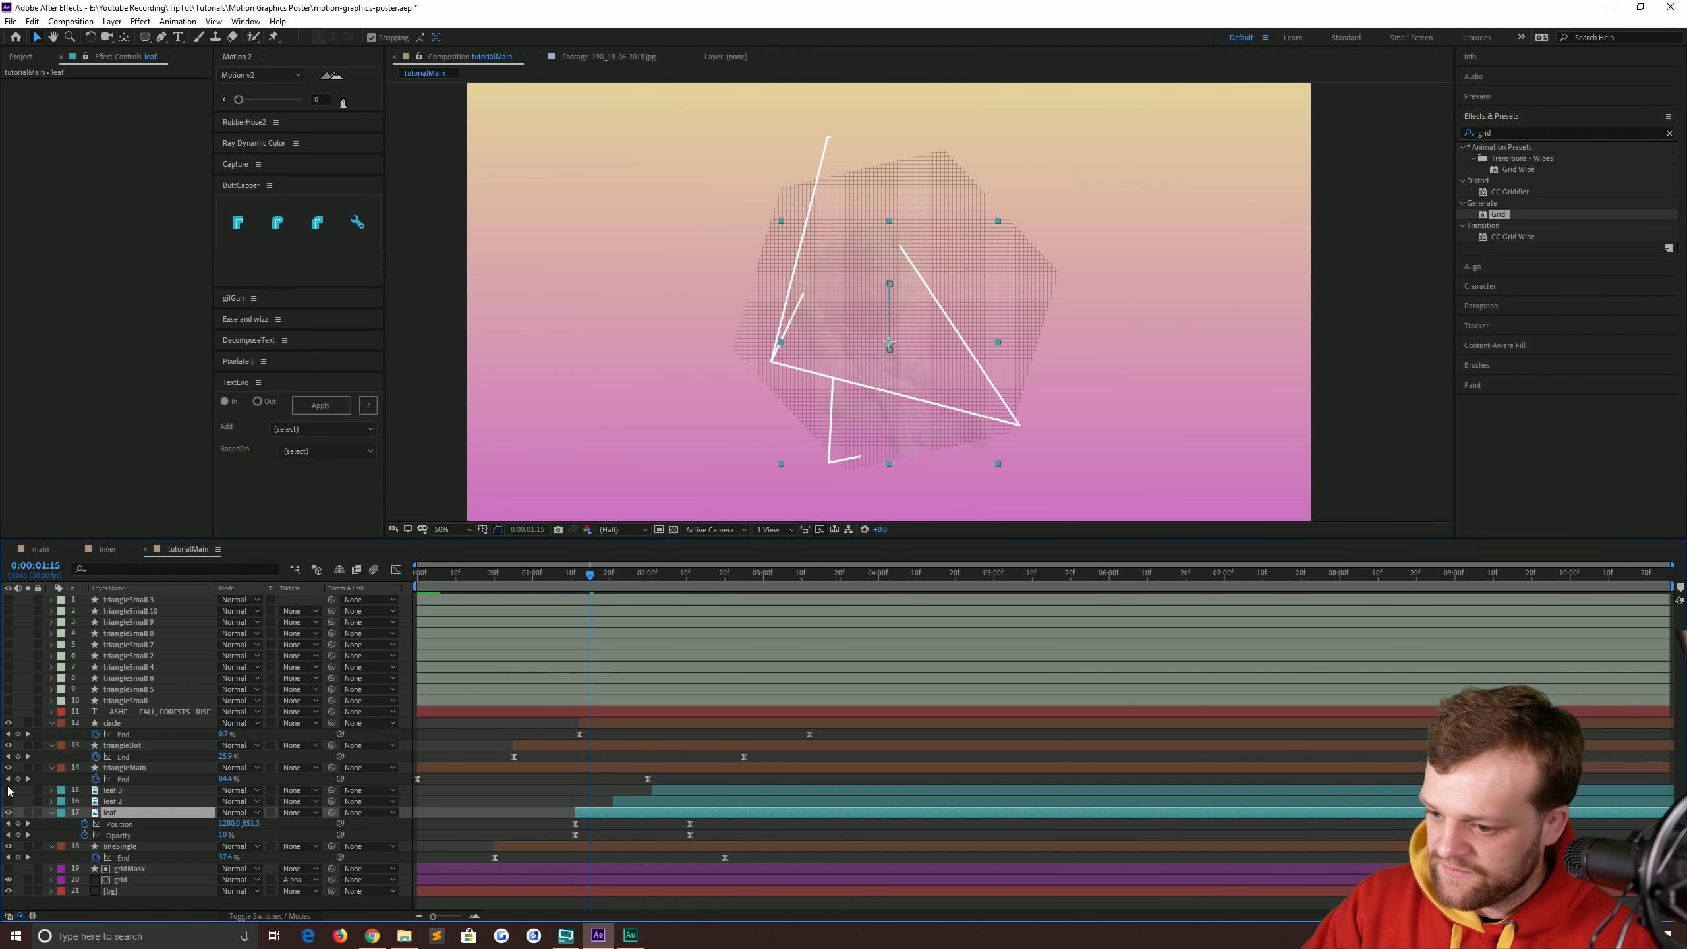
Find the Fill effect and apply it to the original leaf layer.
left_click(1516, 132)
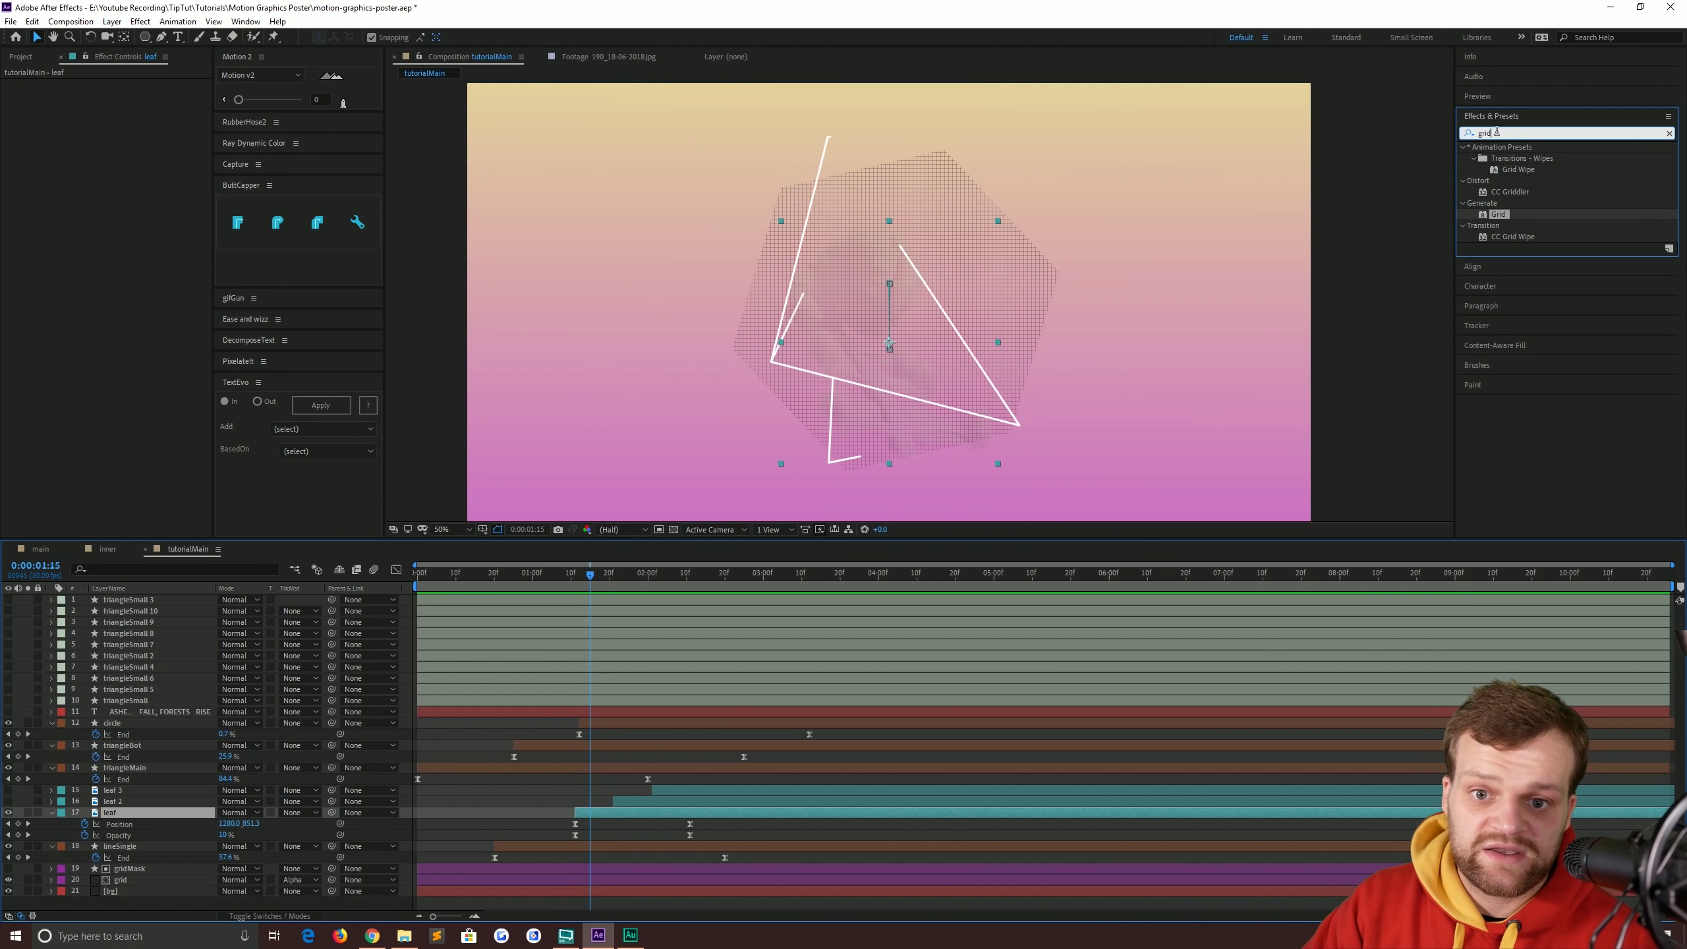
type("fill")
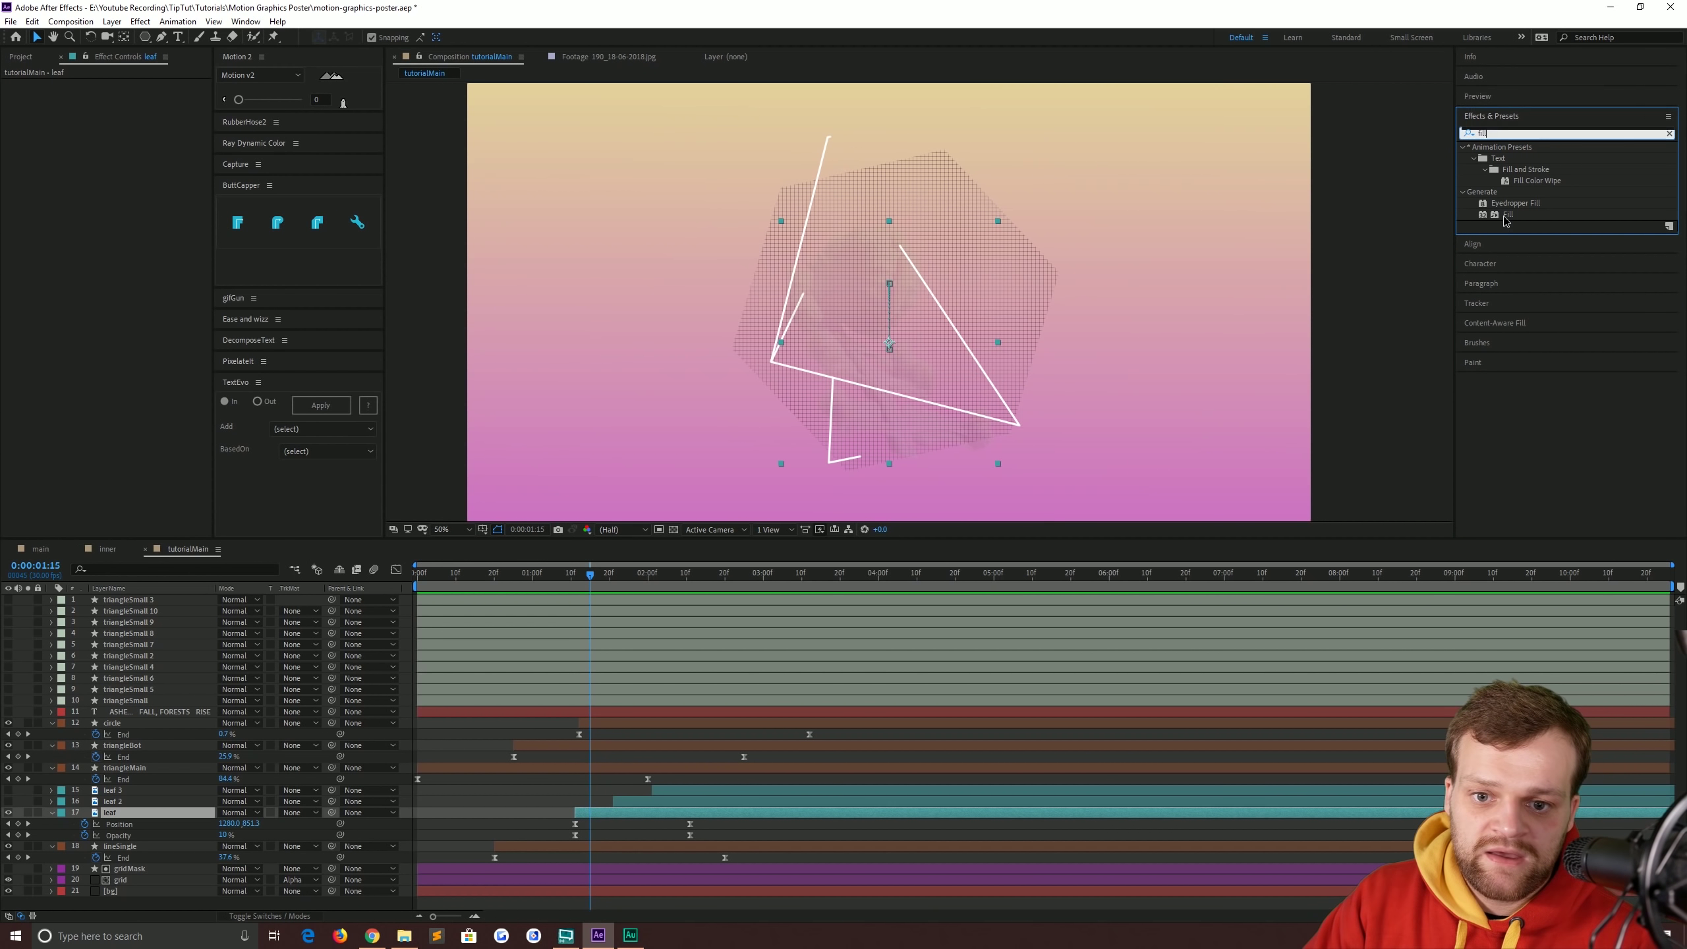
left_click_drag(1506, 220, 113, 819)
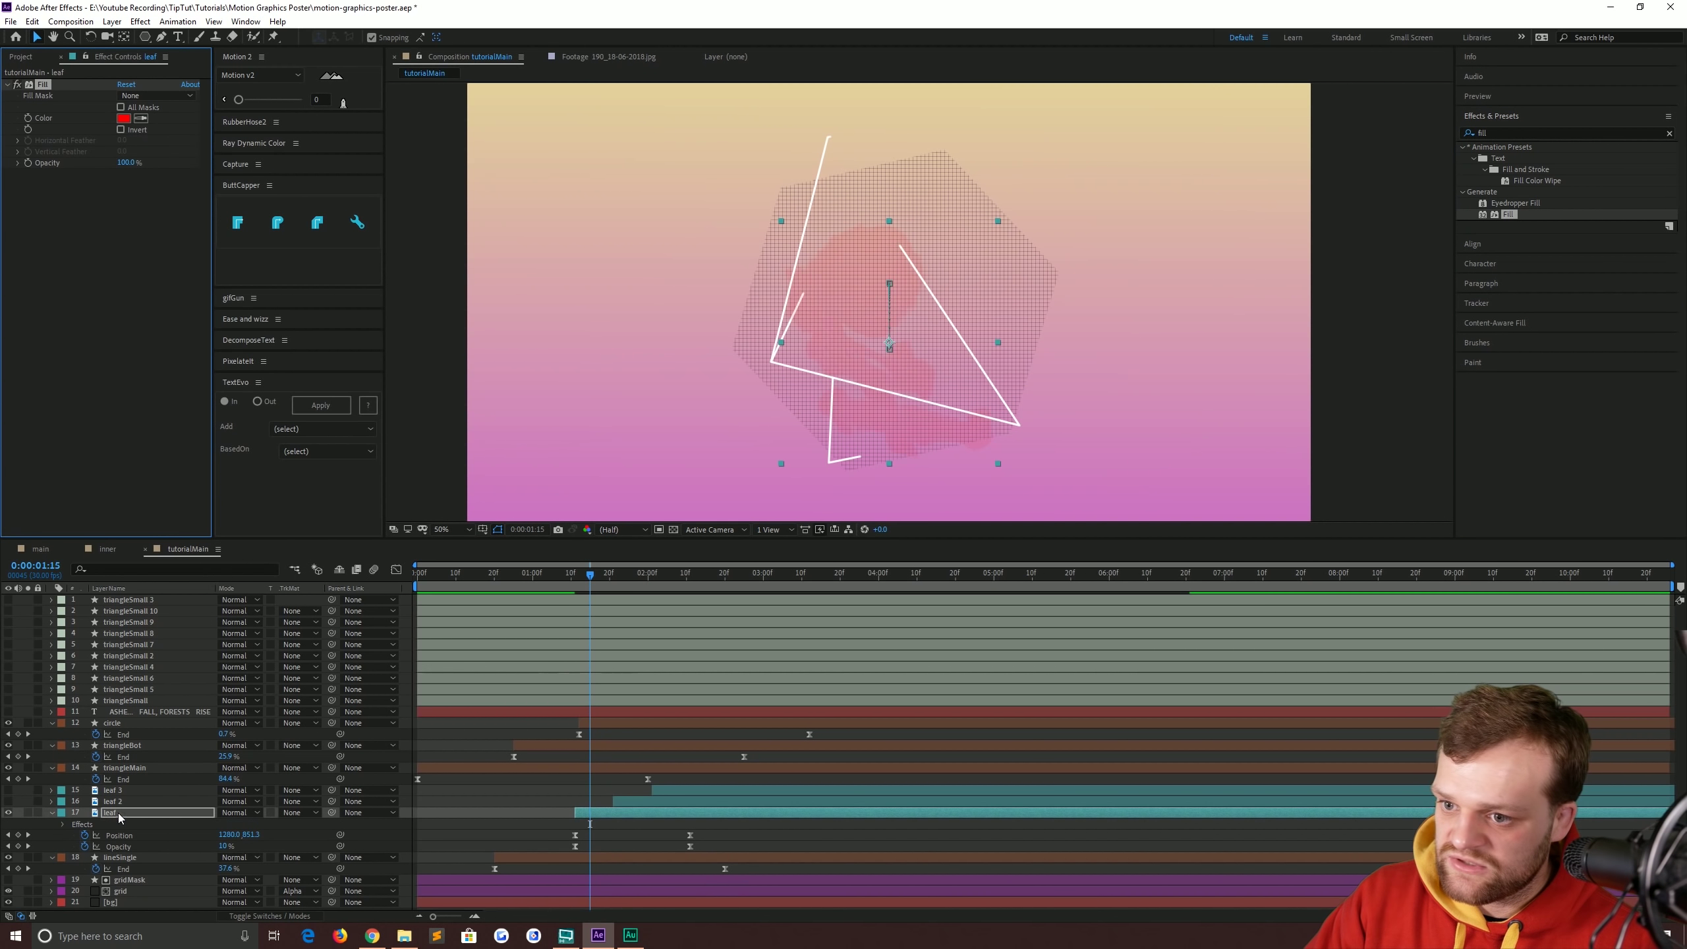
Review the red-filled leaf in the main comp, then sample the gradient's bottom pink as the Fill colour.
mouse_move(588, 578)
left_mouse_down()
mouse_move(740, 603)
mouse_move(664, 611)
mouse_move(772, 611)
left_mouse_up()
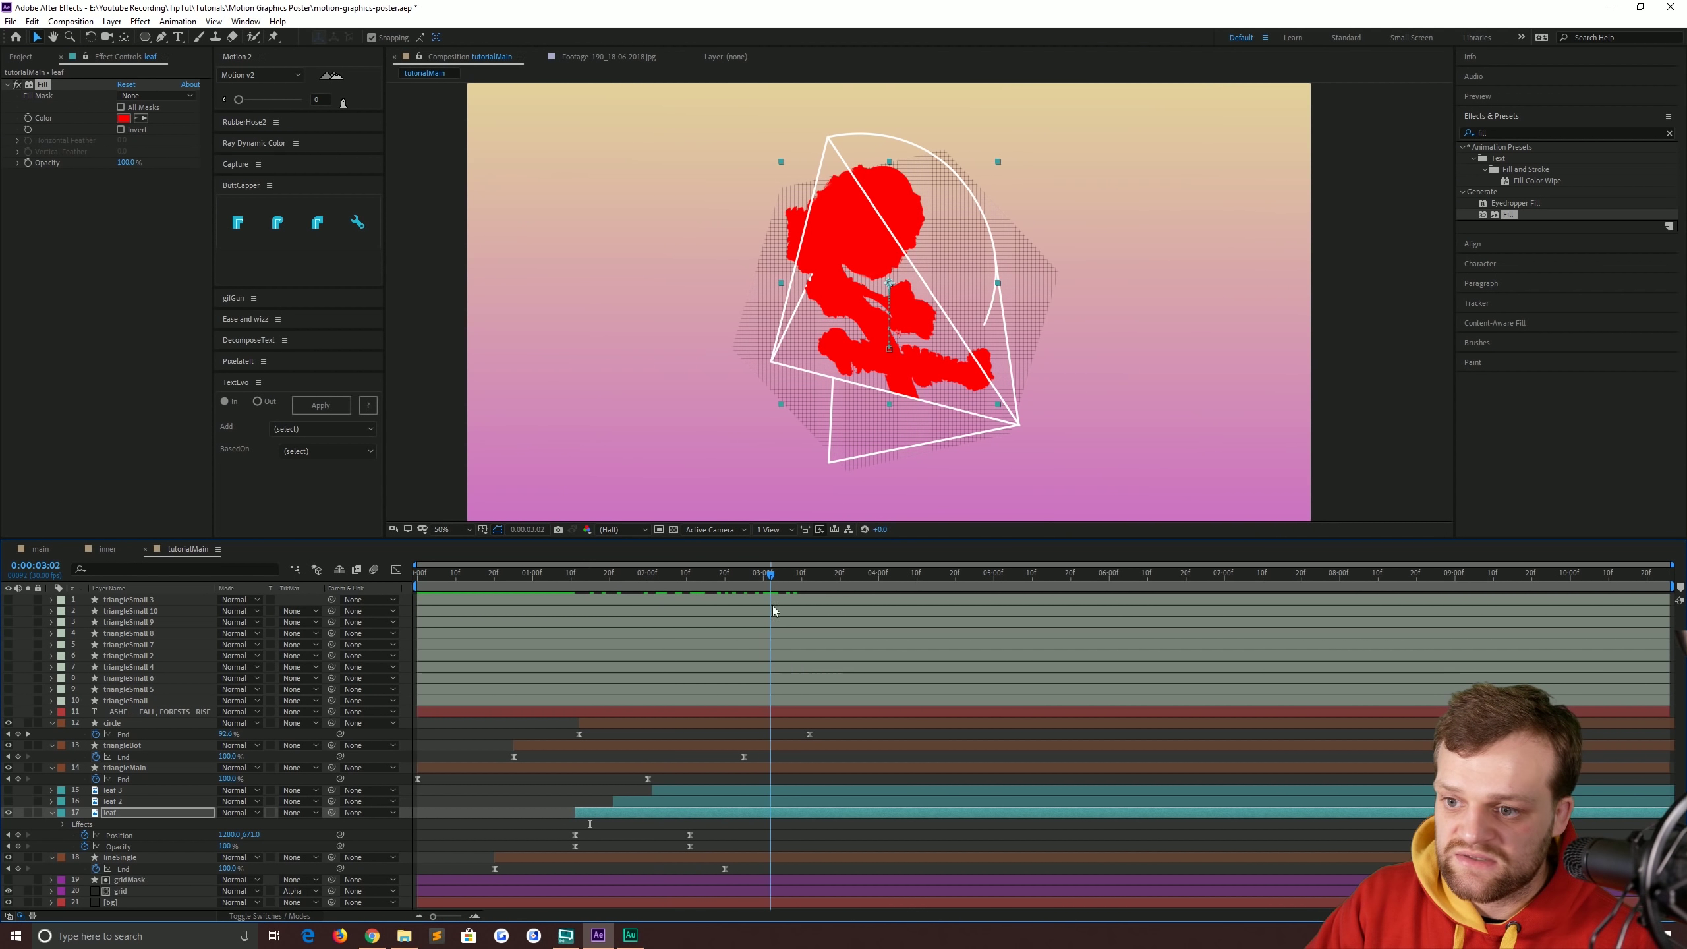
left_click(37, 549)
left_click_drag(649, 577, 738, 581)
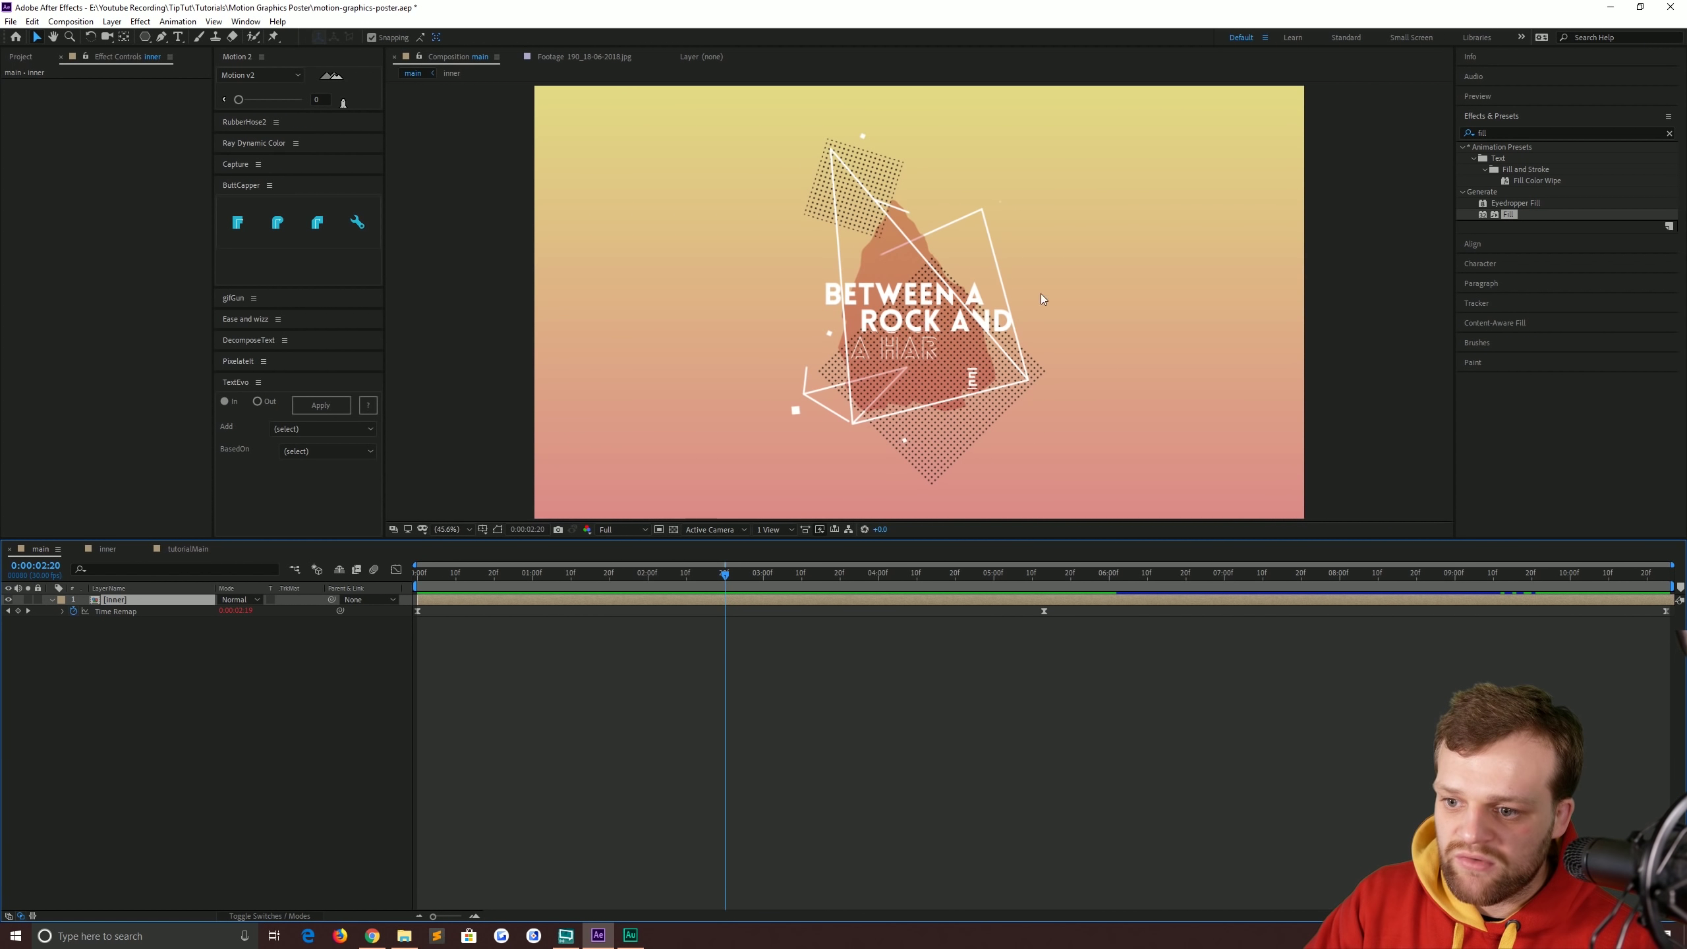
left_click(188, 549)
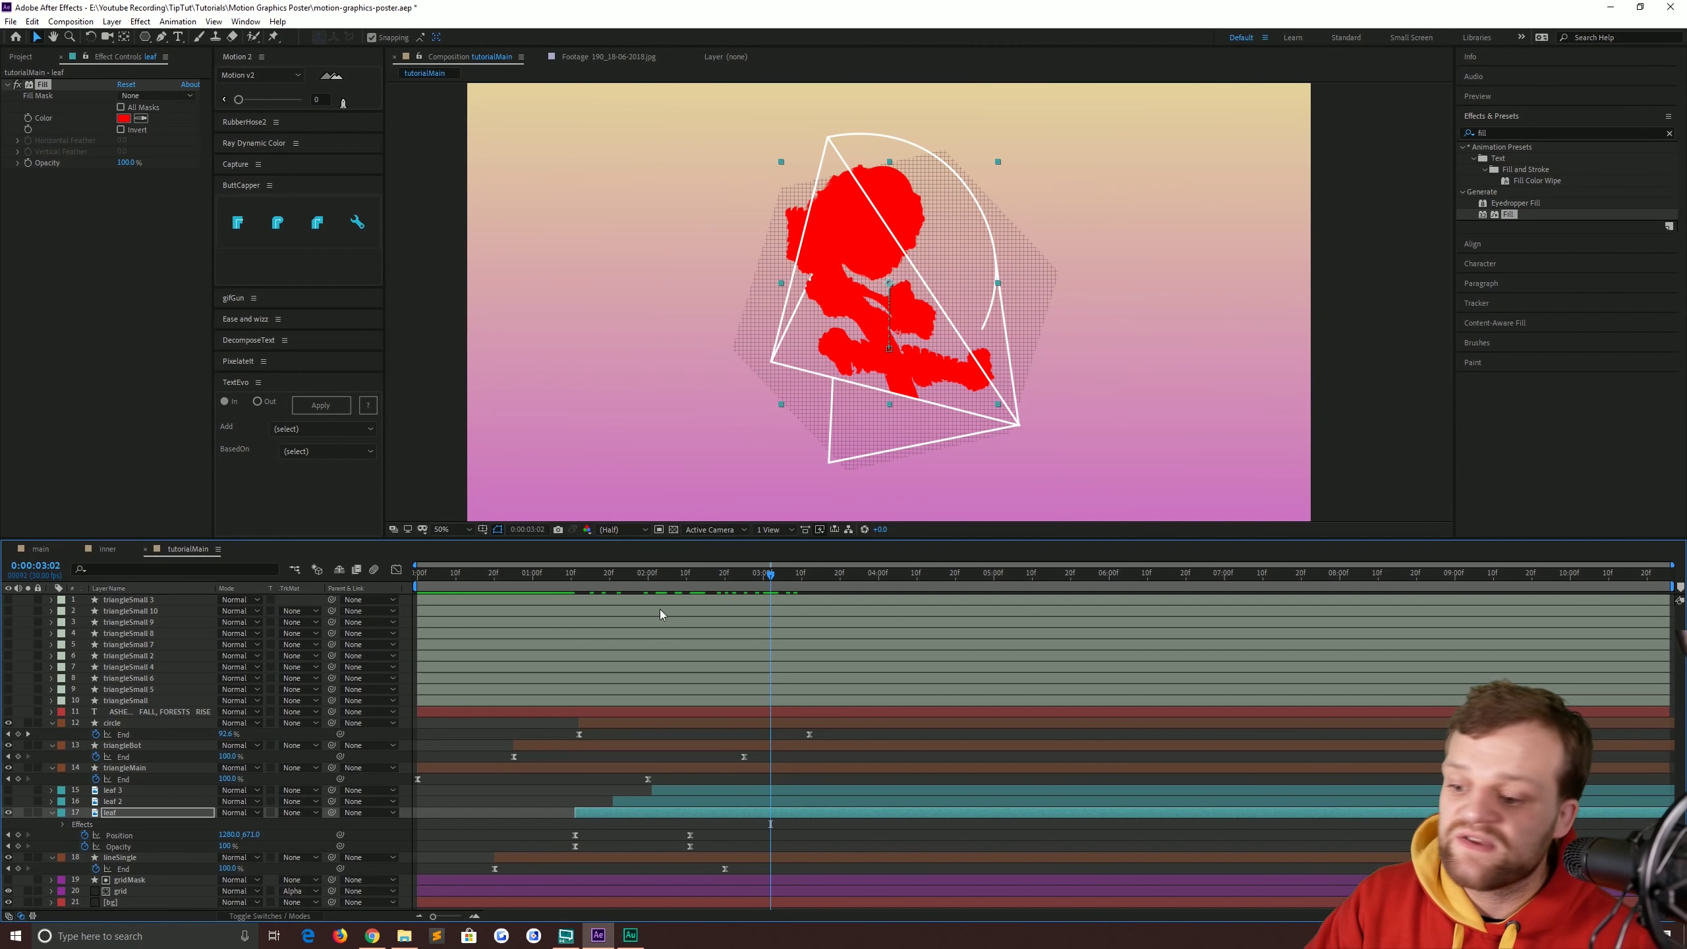
left_click(140, 118)
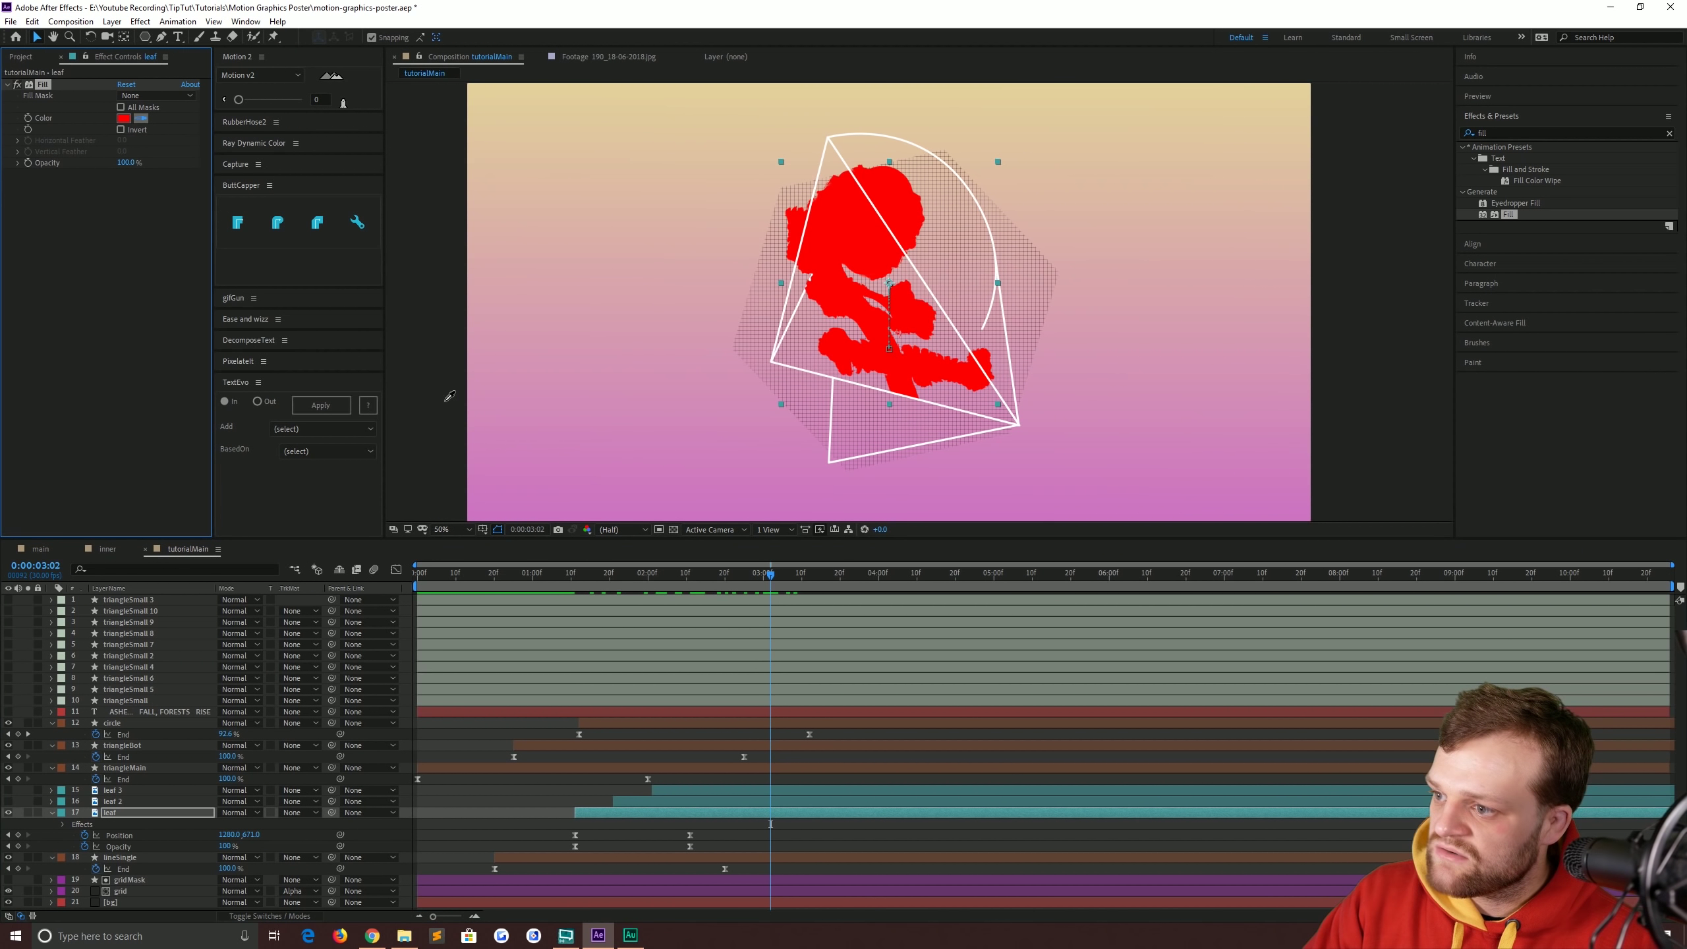
left_click(477, 515)
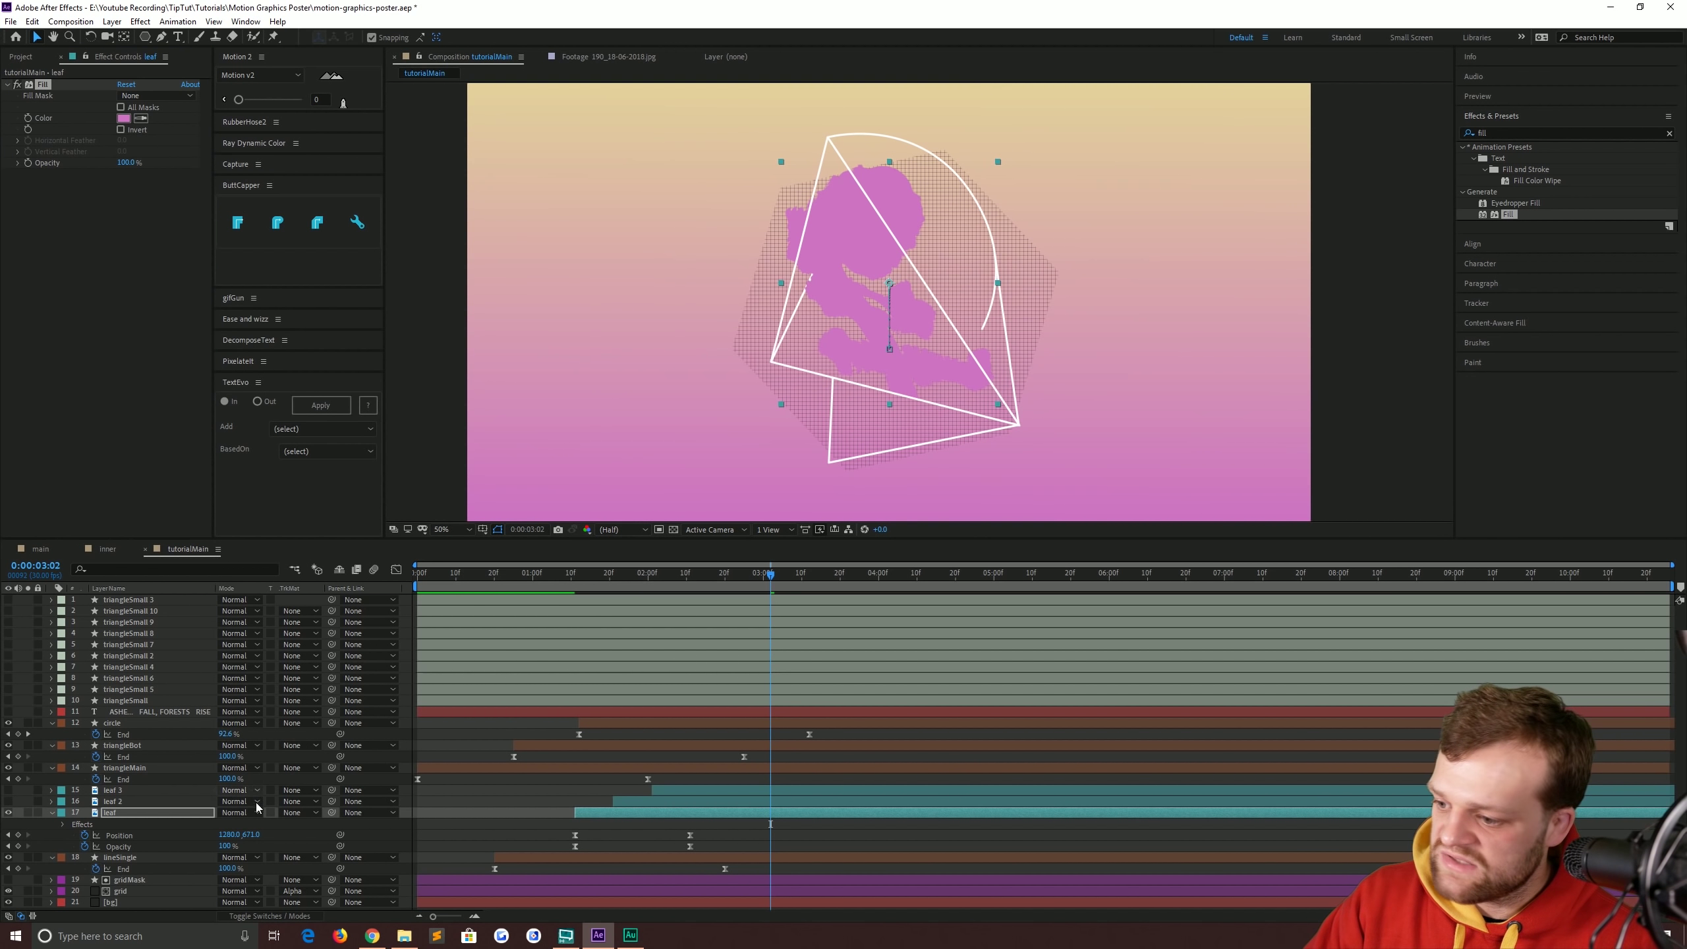
Try Multiply, Lighten and Color Dodge on the leaf layer, settling on Color Burn.
left_click(257, 806)
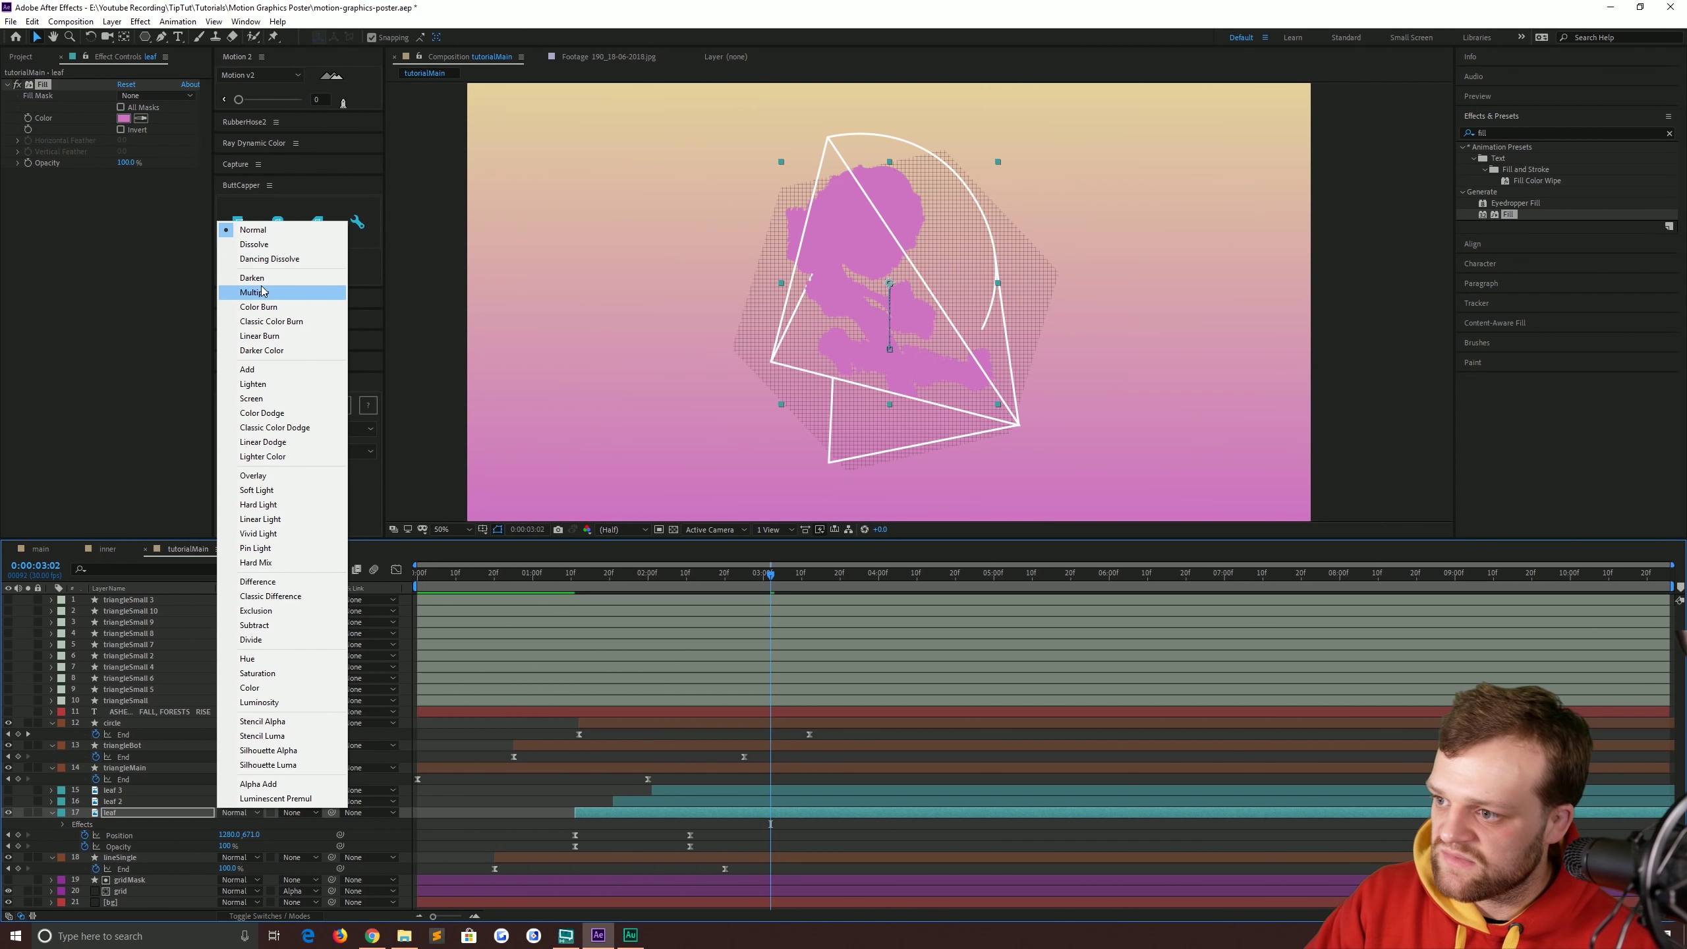
left_click(262, 291)
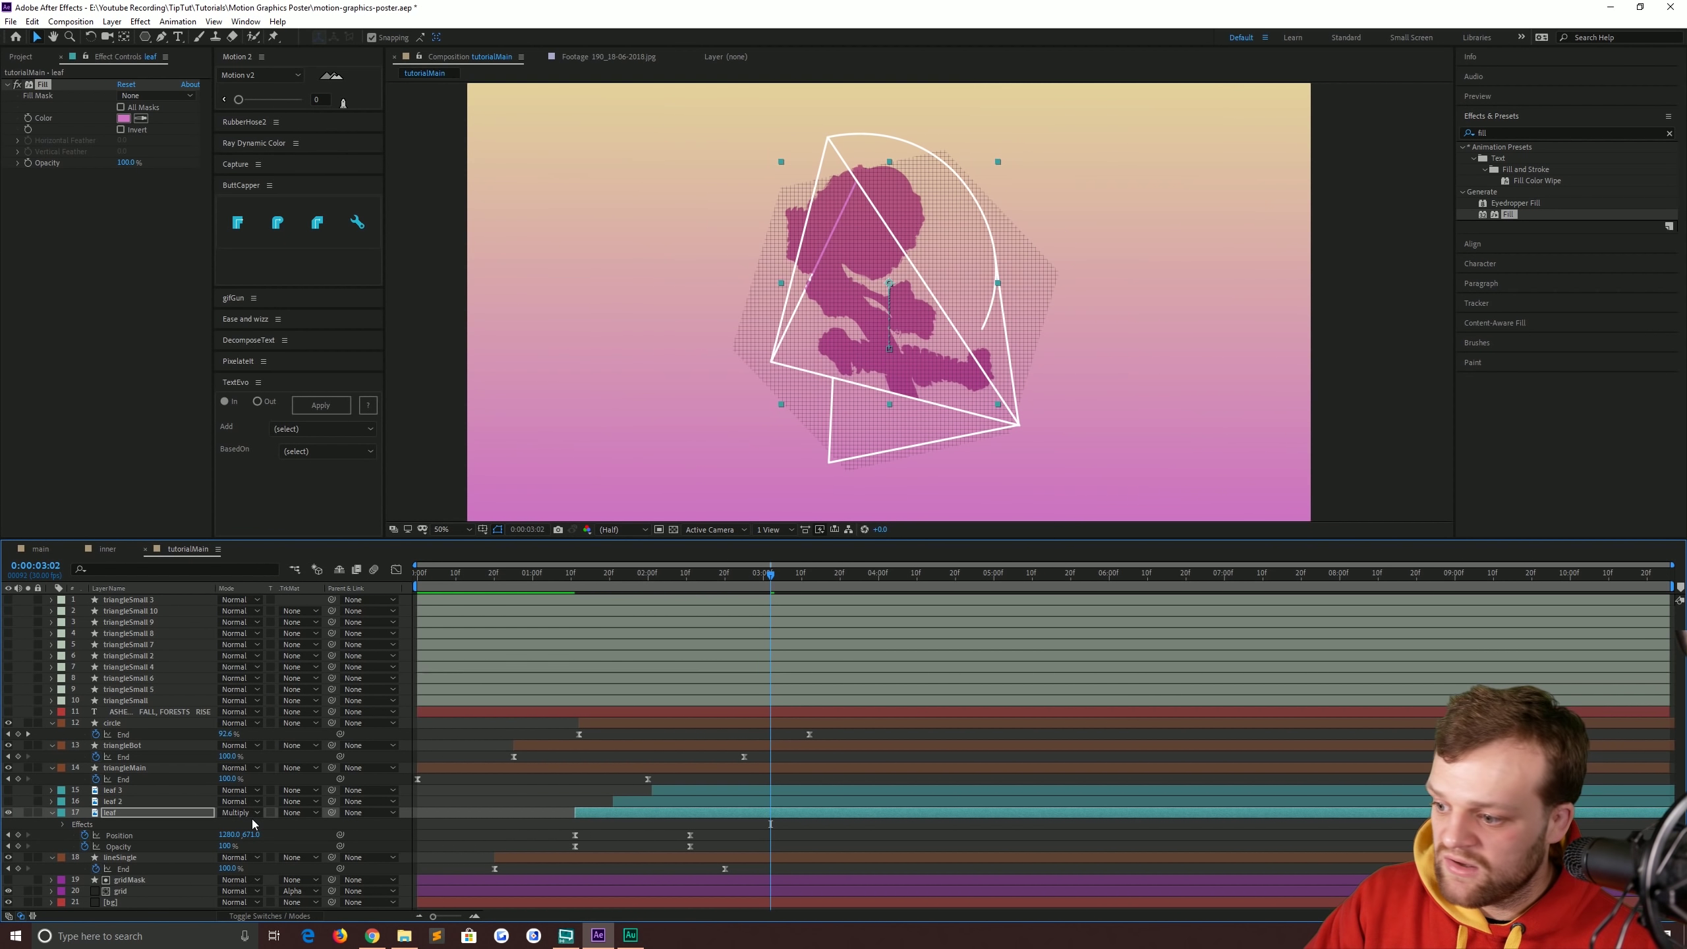
left_click(251, 813)
left_click(251, 392)
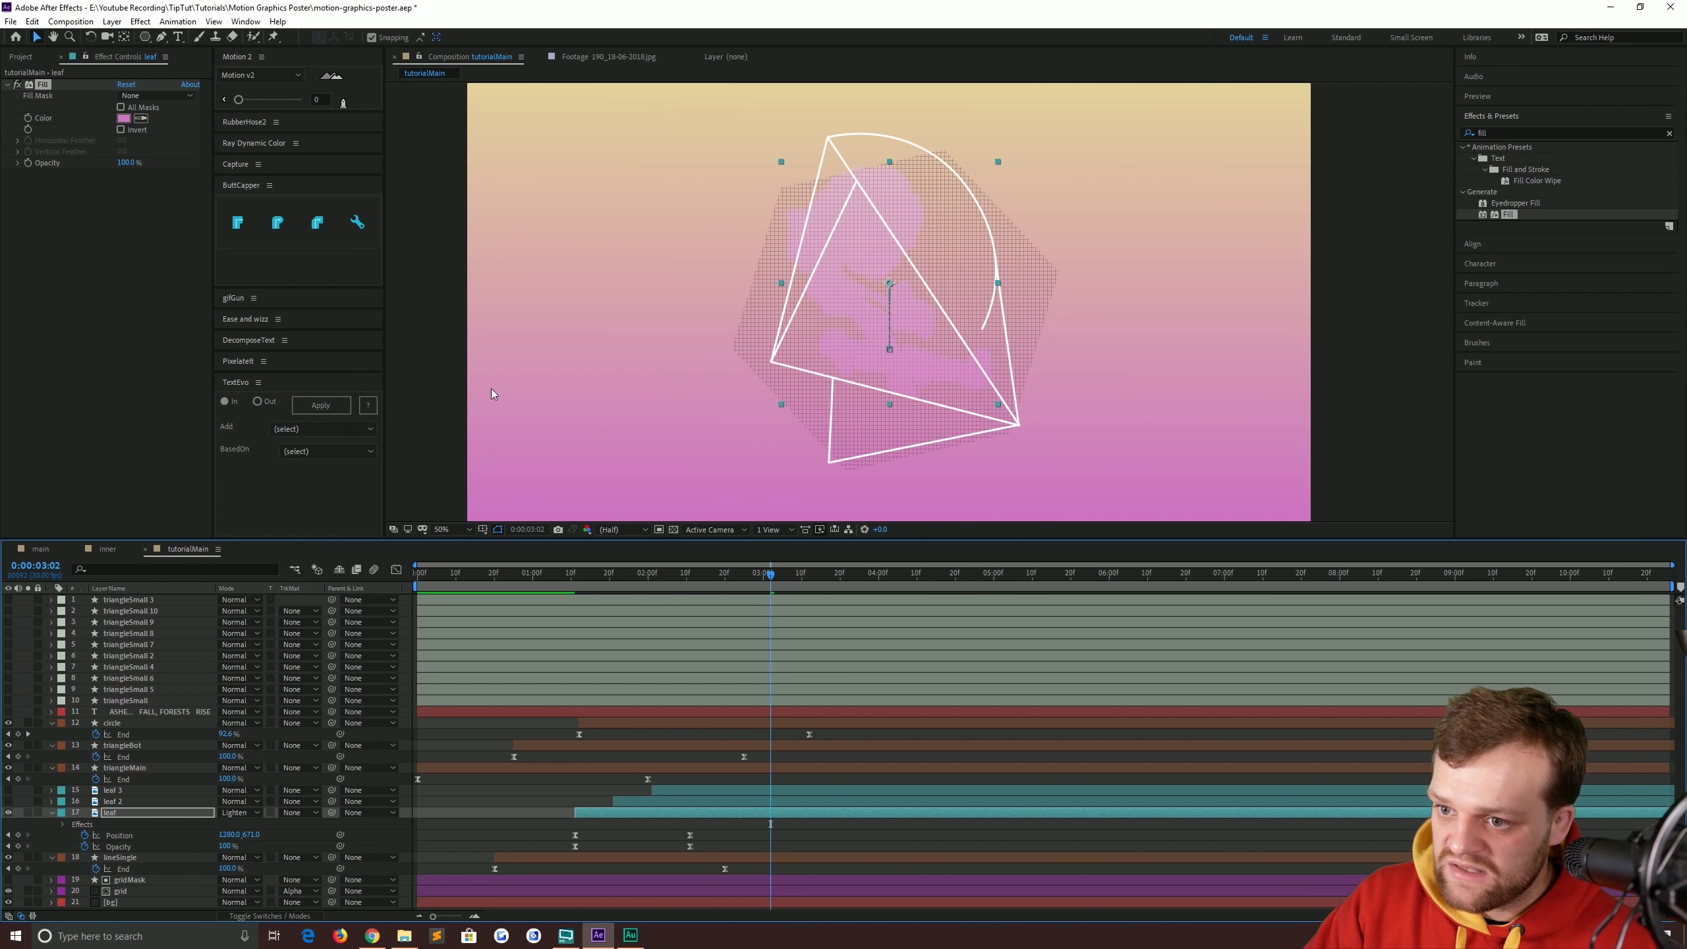
left_click(219, 813)
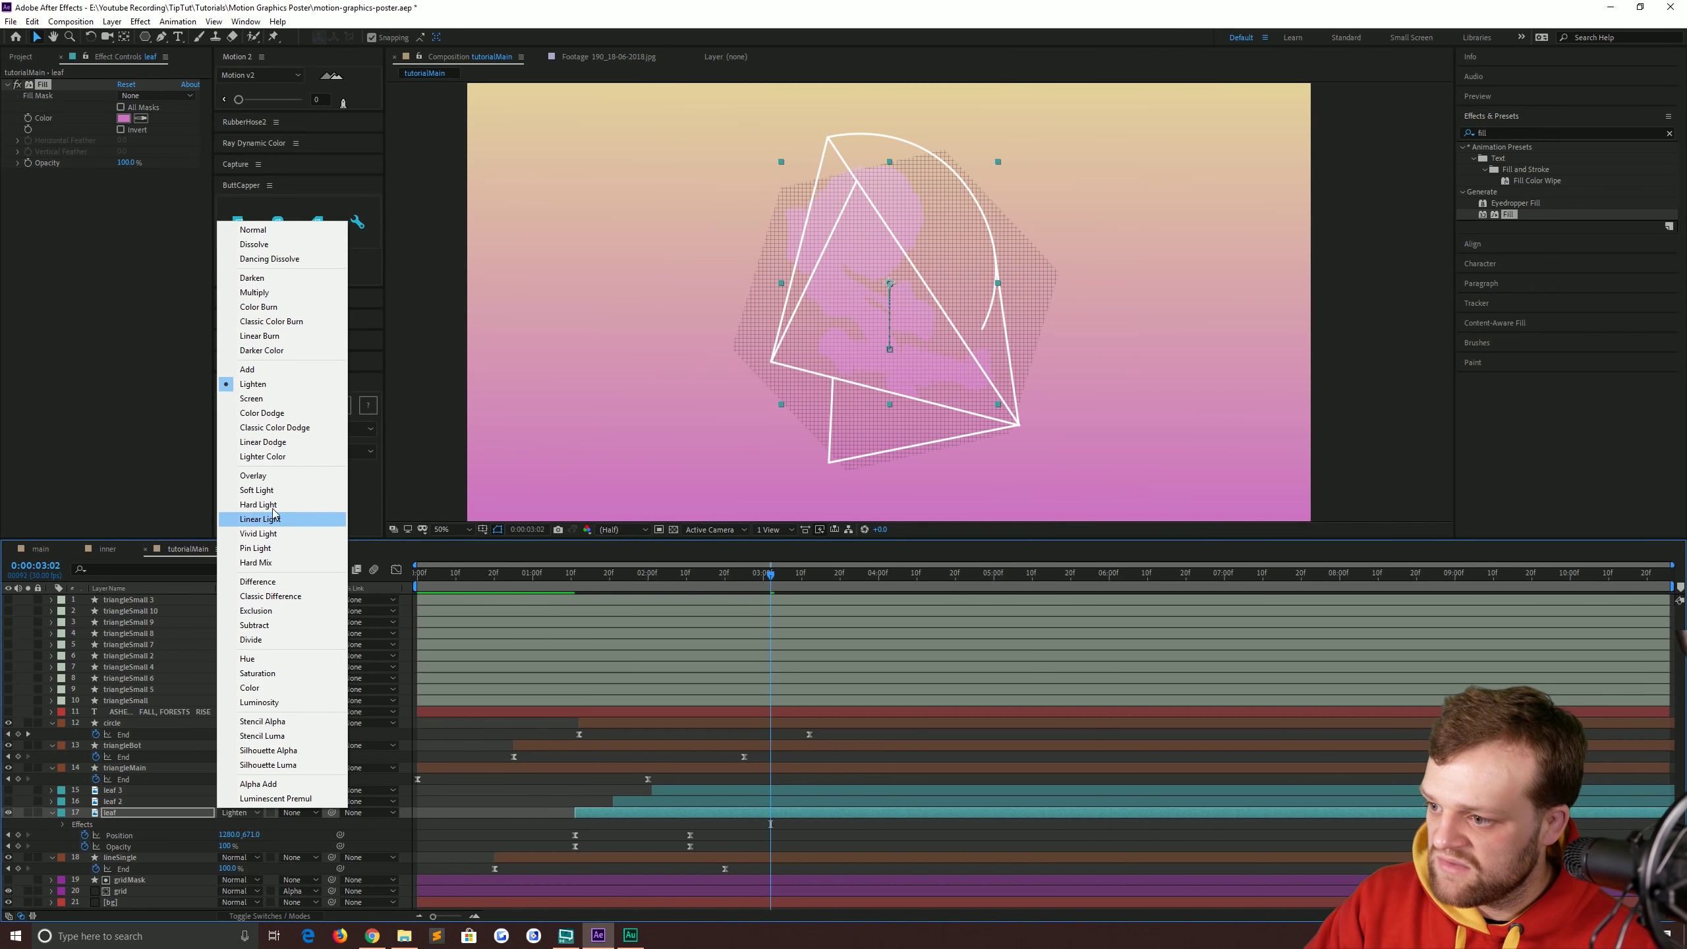
left_click(262, 412)
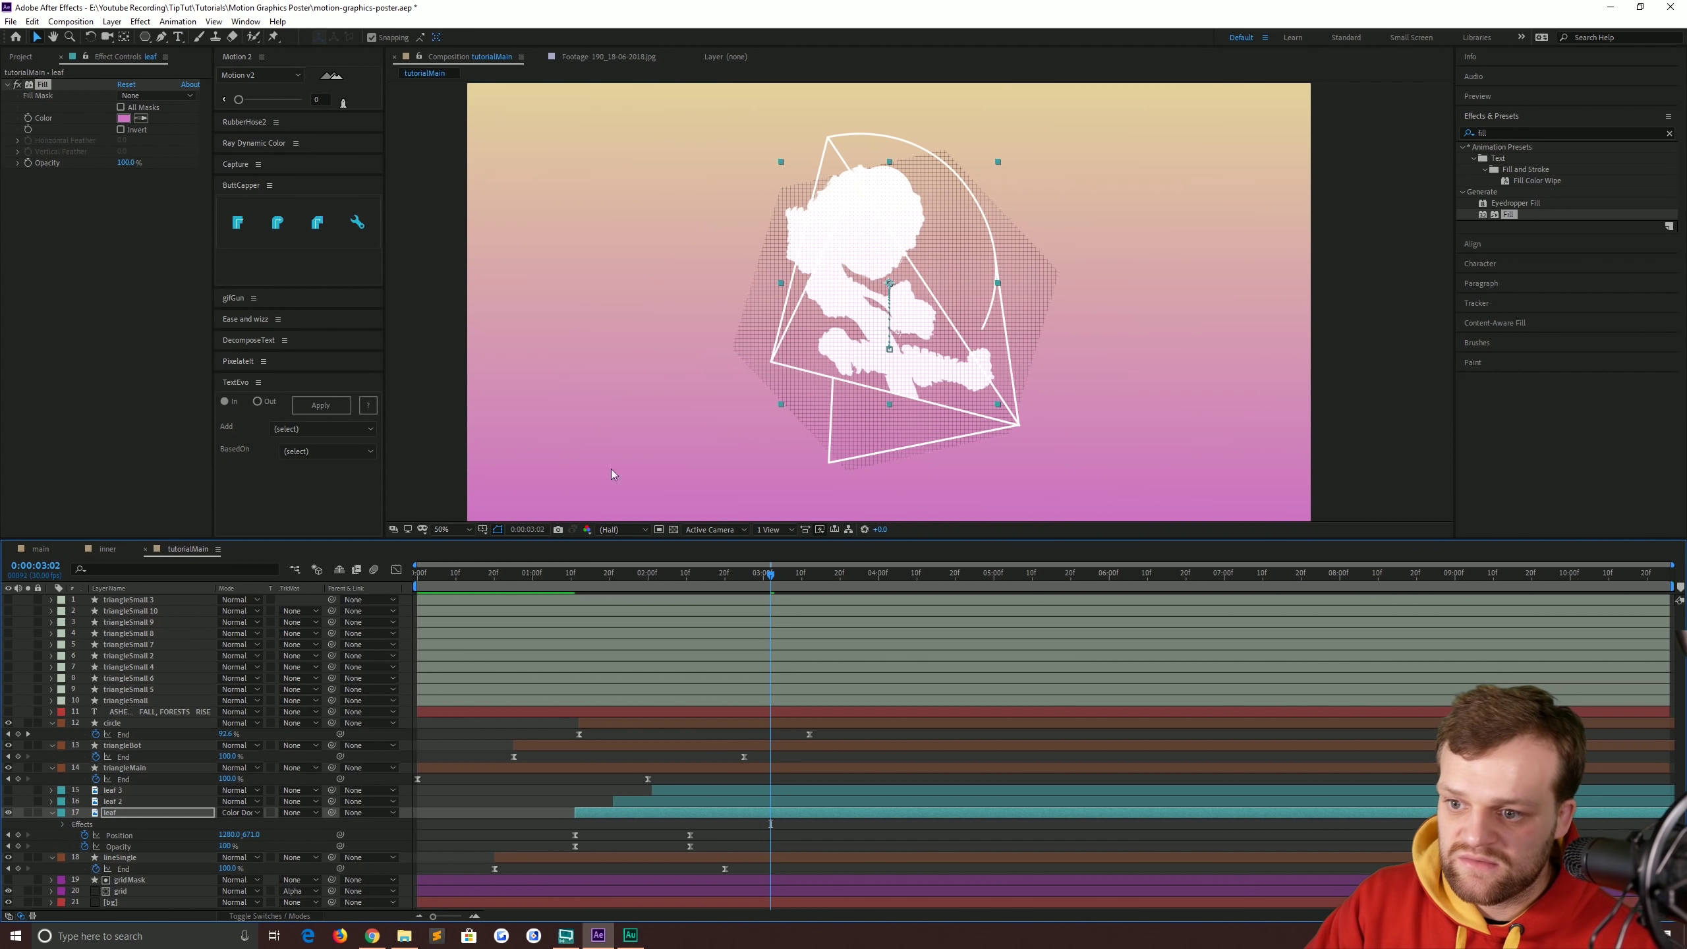
left_click(239, 813)
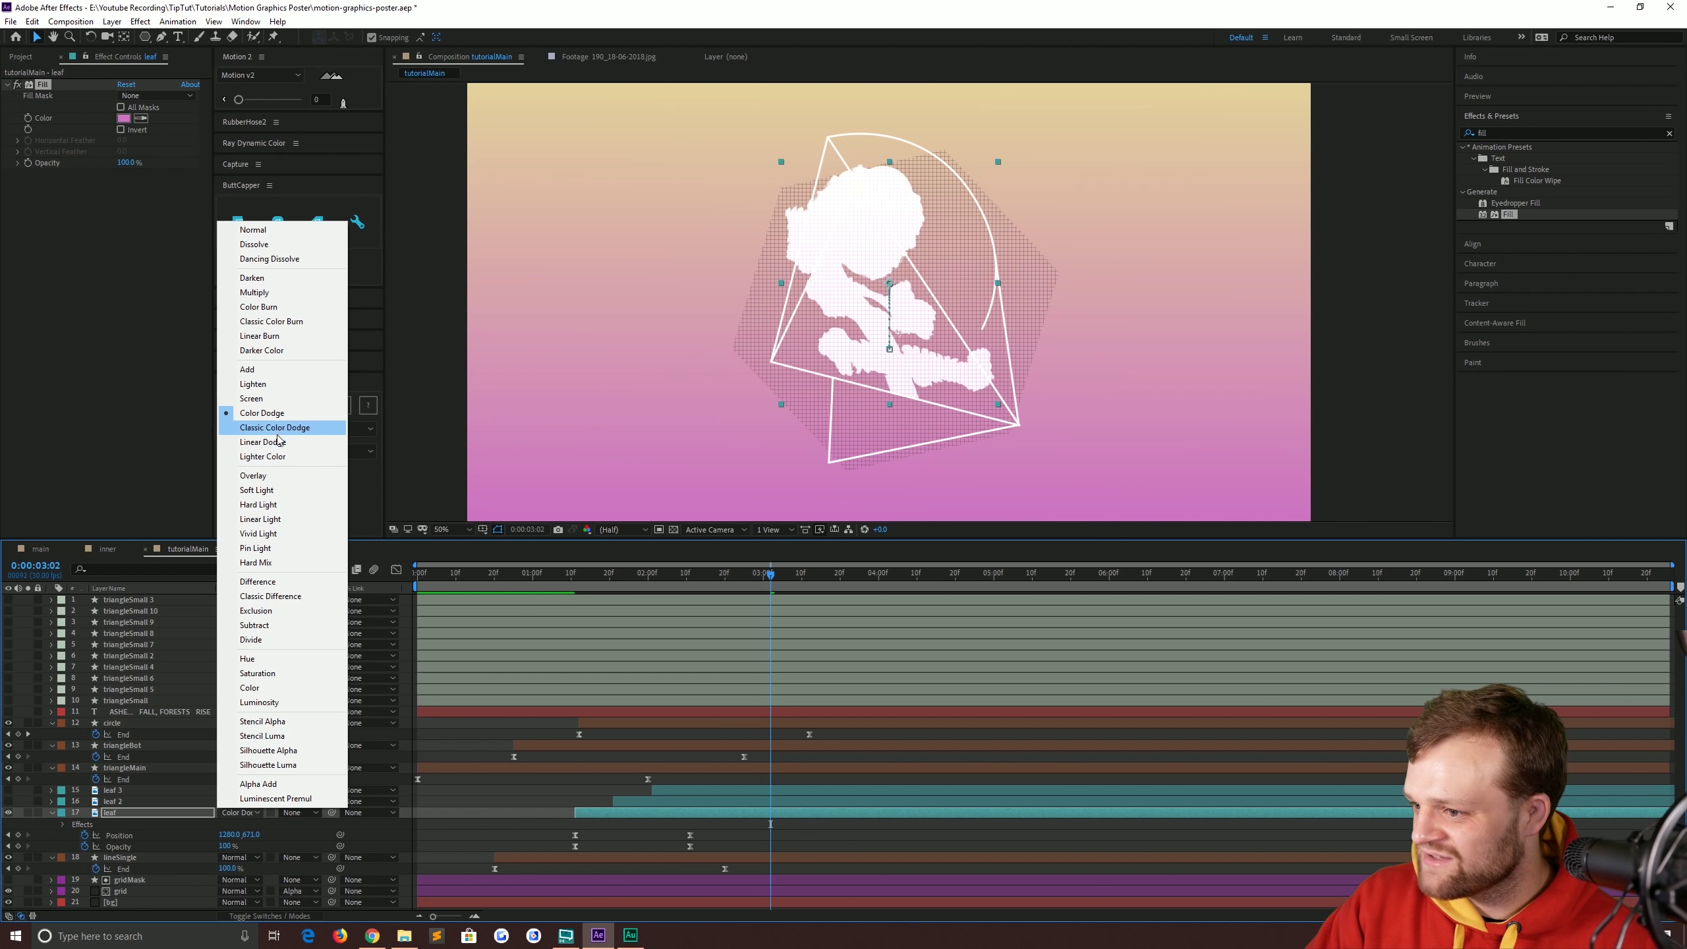
left_click(279, 310)
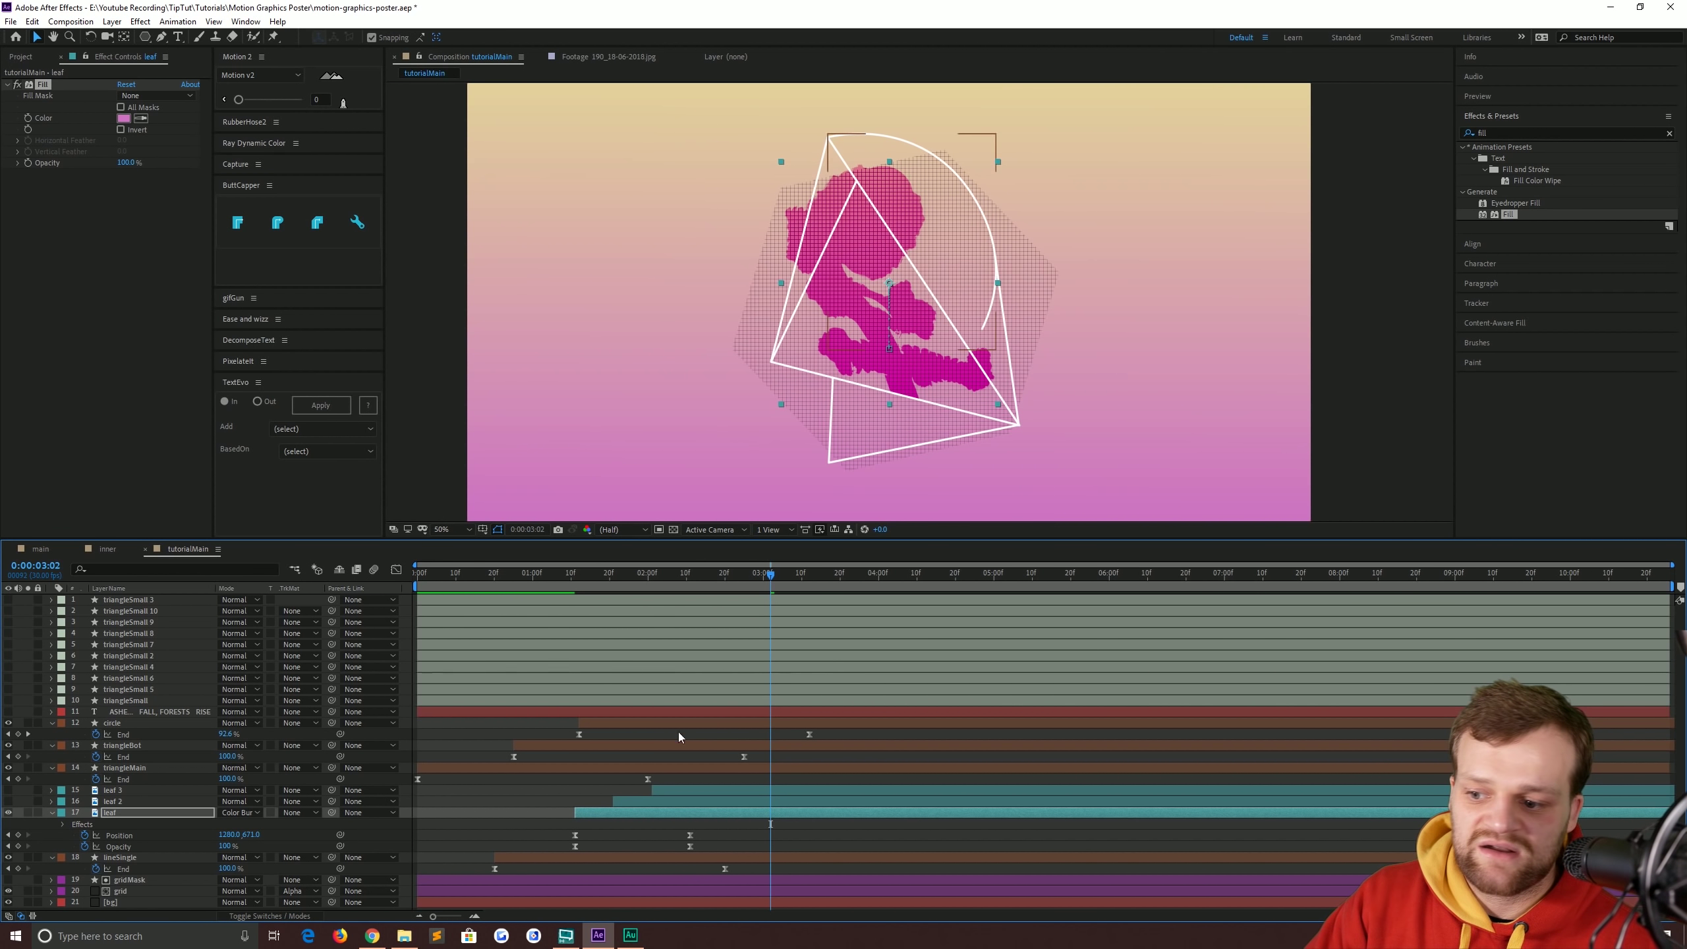
mouse_move(579, 575)
left_mouse_down()
mouse_move(641, 594)
mouse_move(738, 586)
mouse_move(594, 586)
left_mouse_up()
left_click(40, 549)
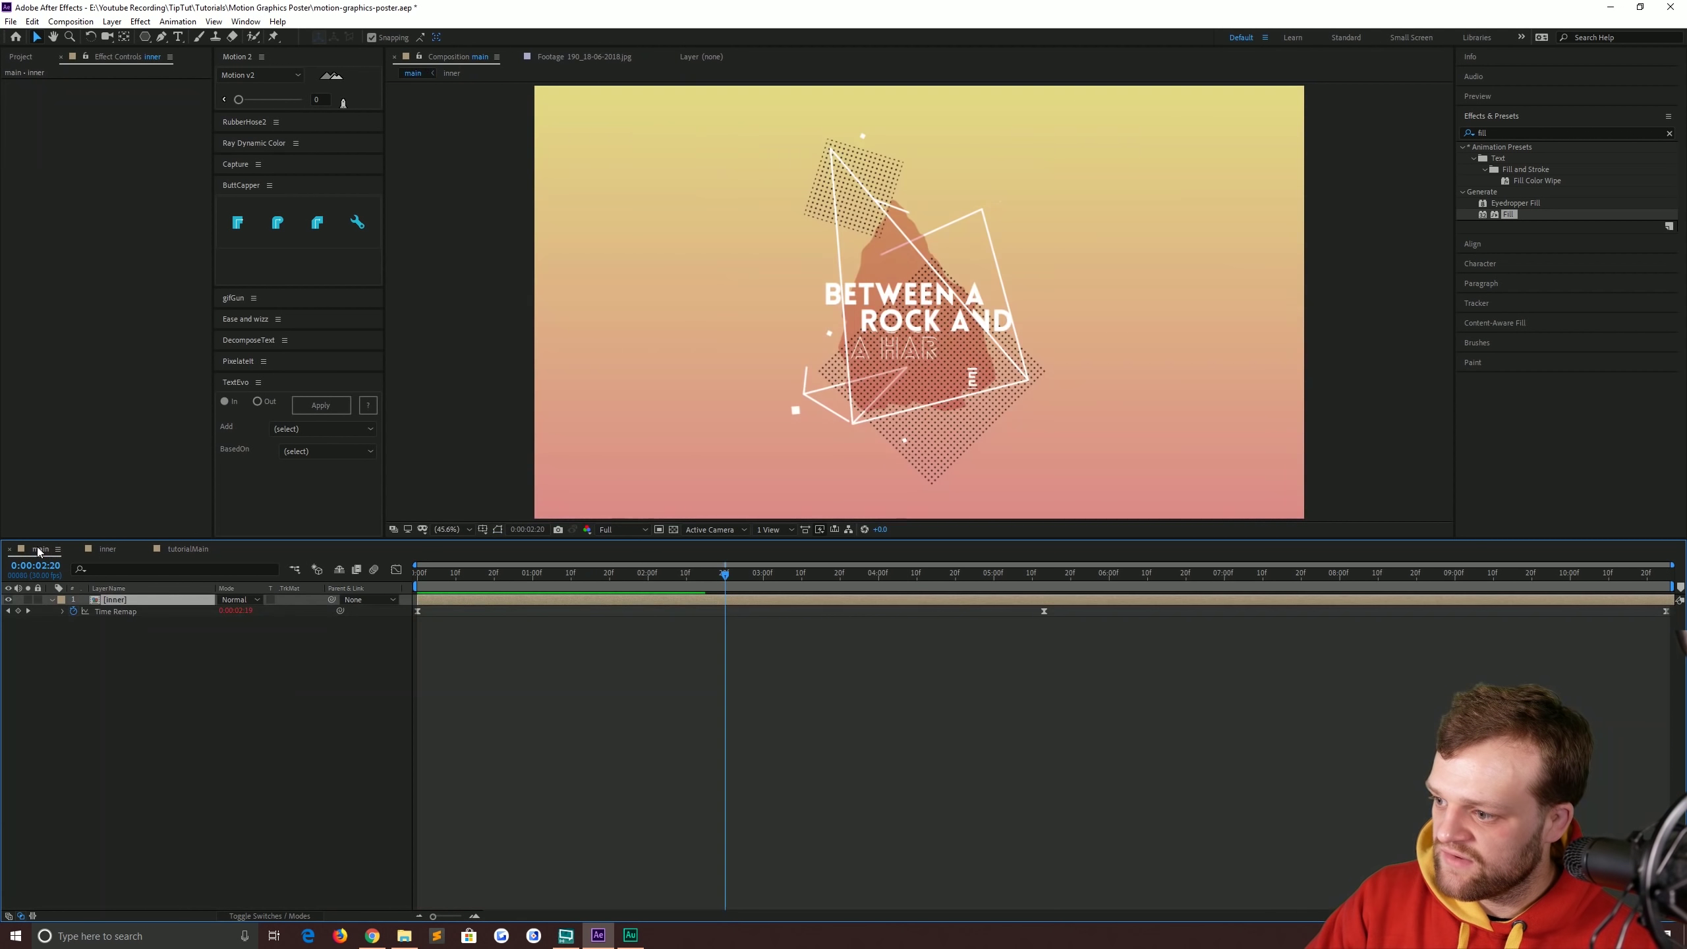
double_click(122, 605)
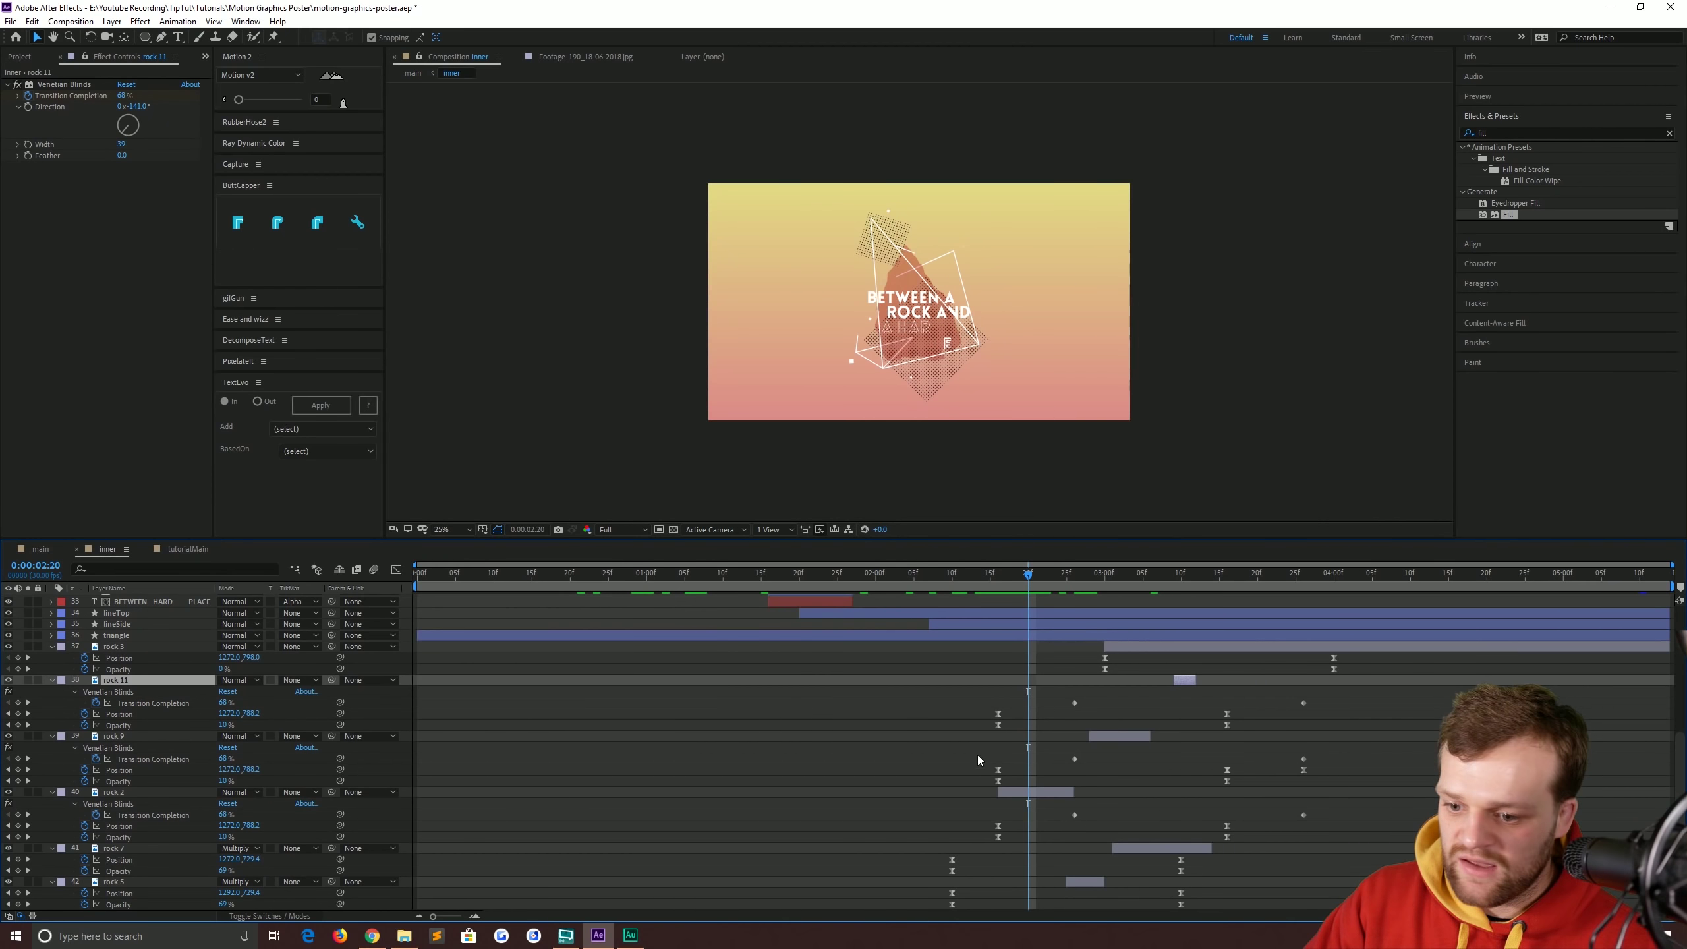
scroll(978, 755, "down", 3)
left_click_drag(944, 576, 1104, 608)
left_click(186, 551)
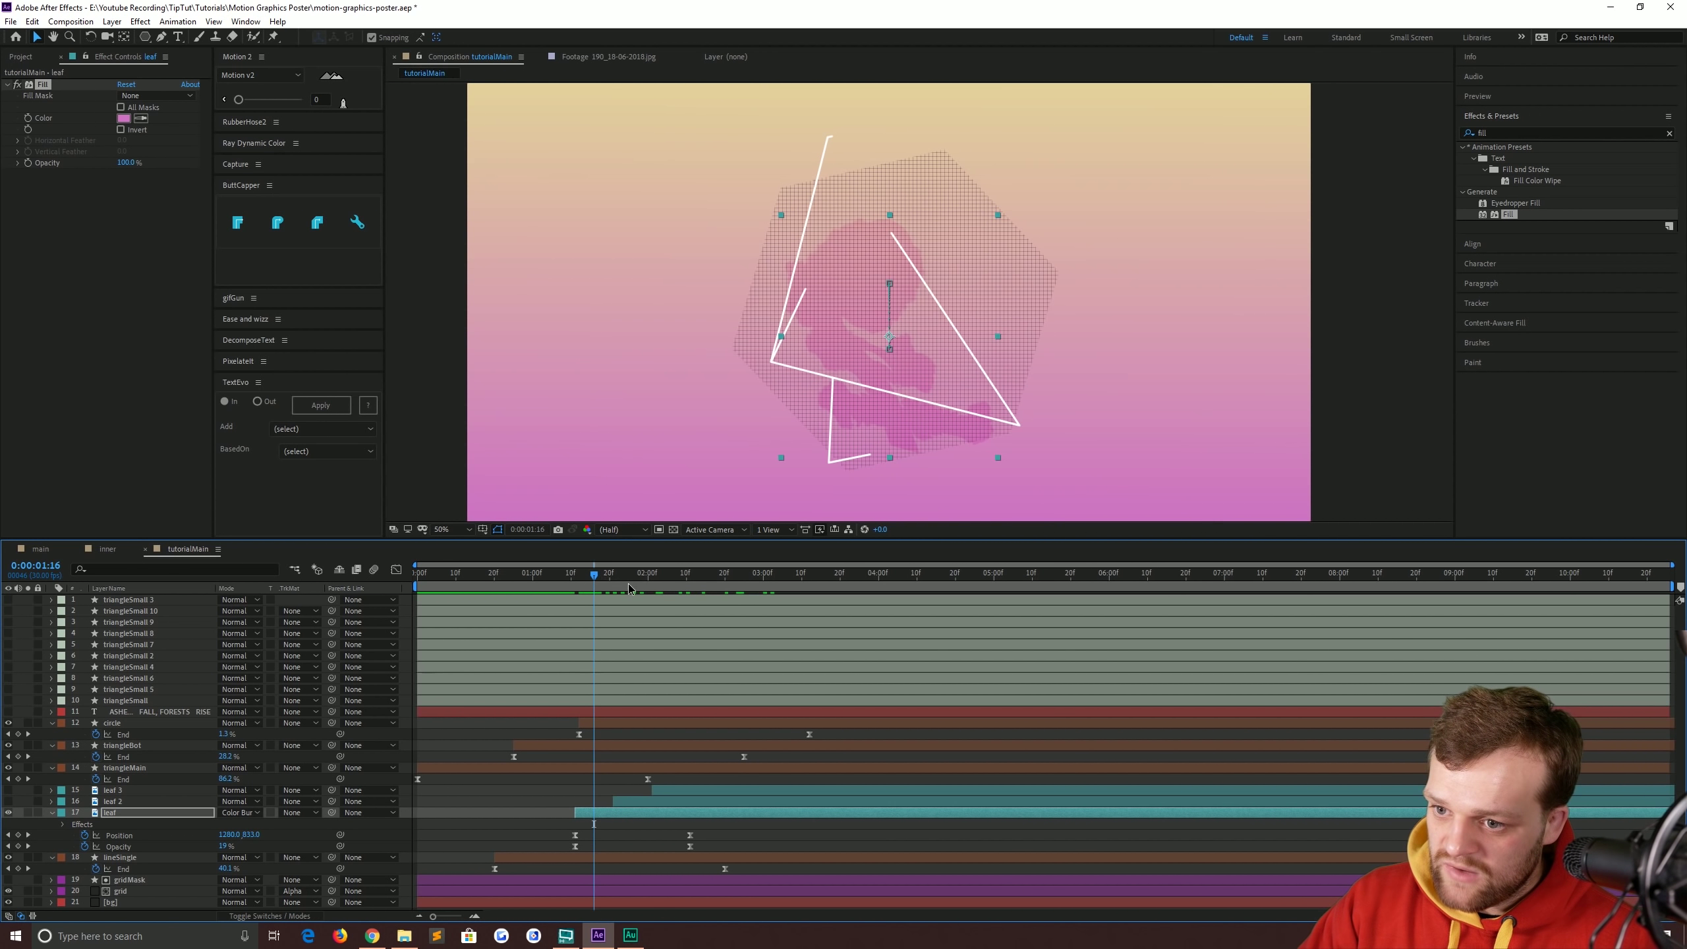
Trim the pink leaf layer's out point to 0:00:02:11 and check it disappears there.
left_click_drag(598, 572, 675, 573)
key("space")
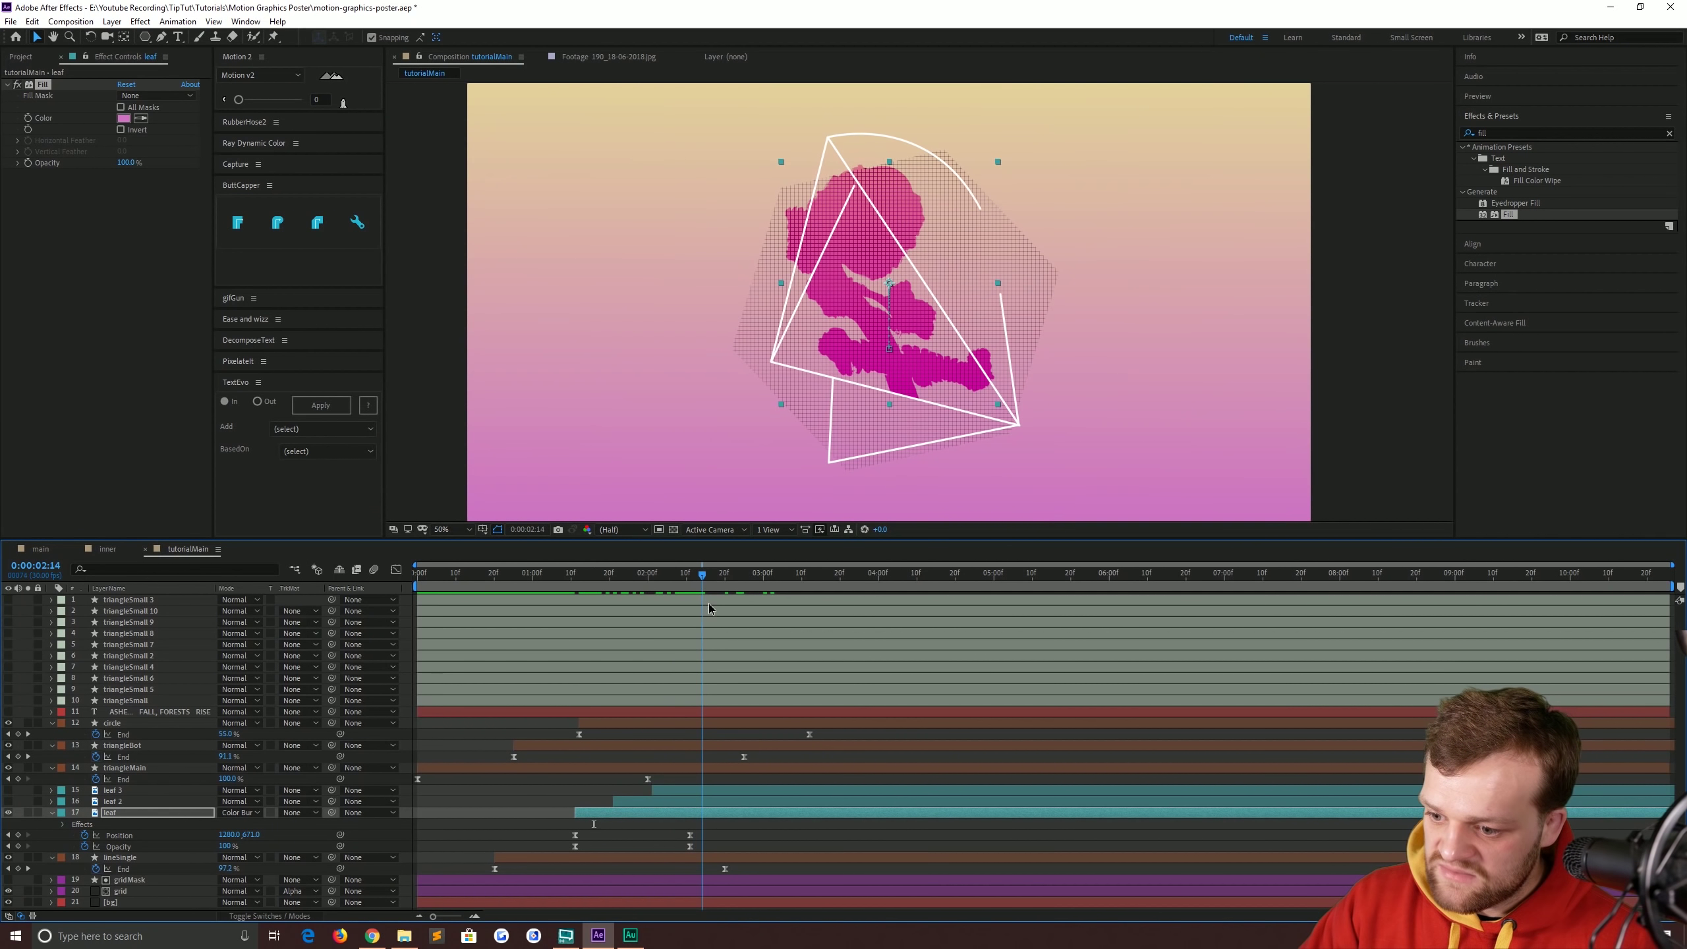
left_click(8, 846)
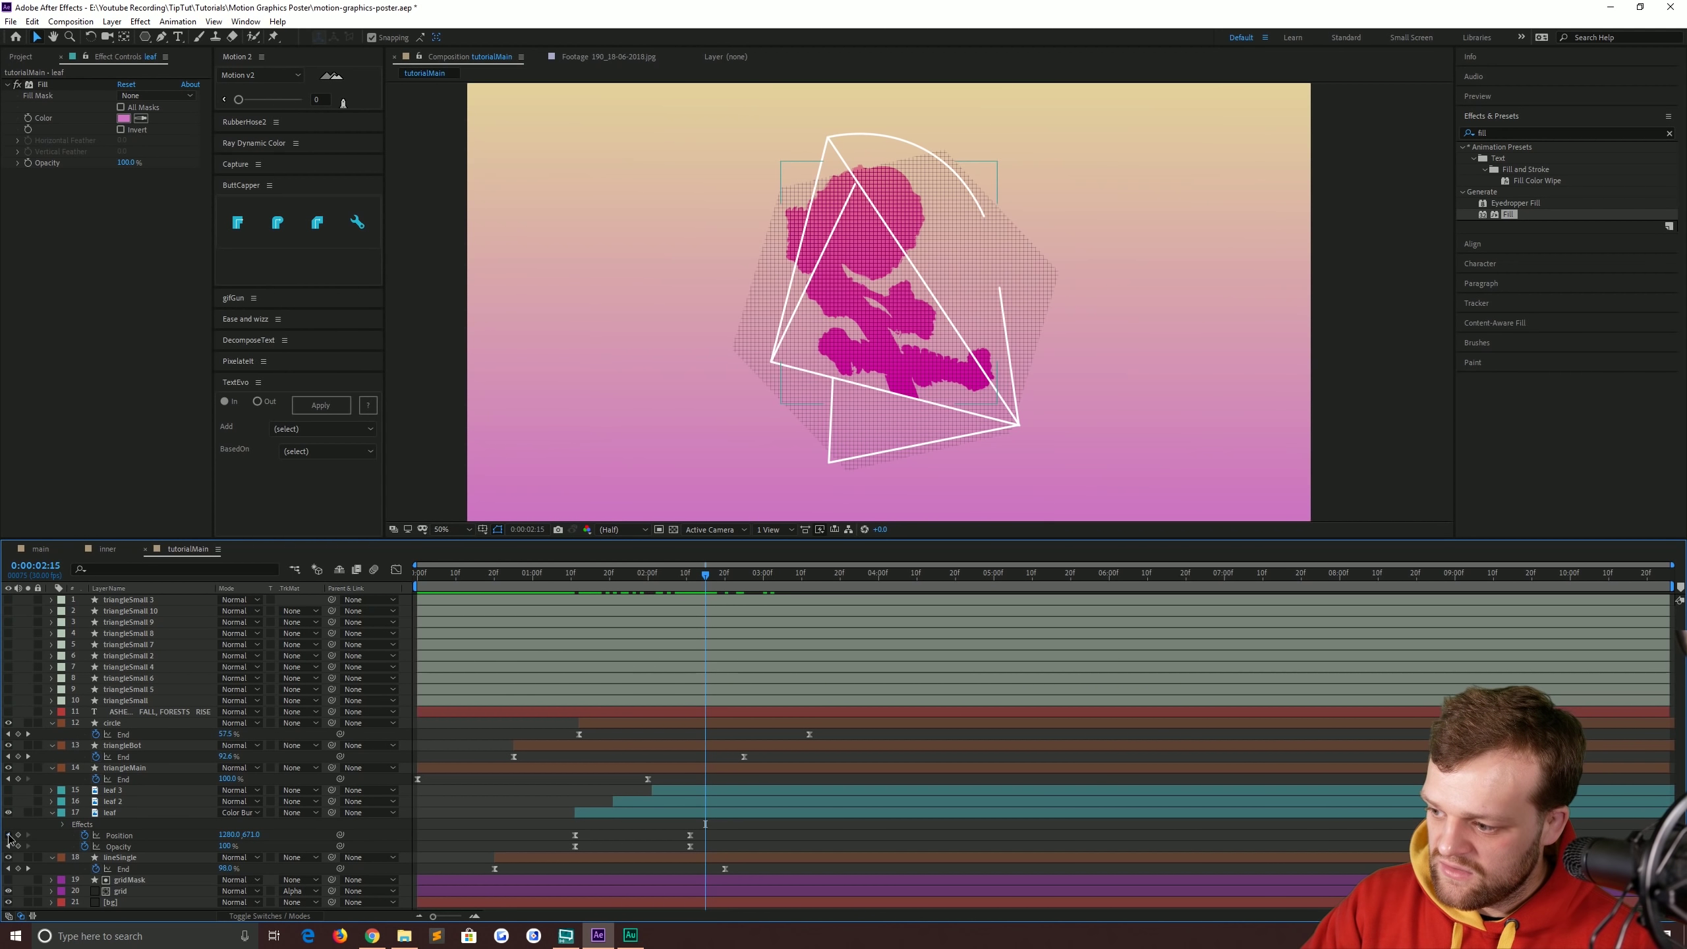
left_click(634, 815)
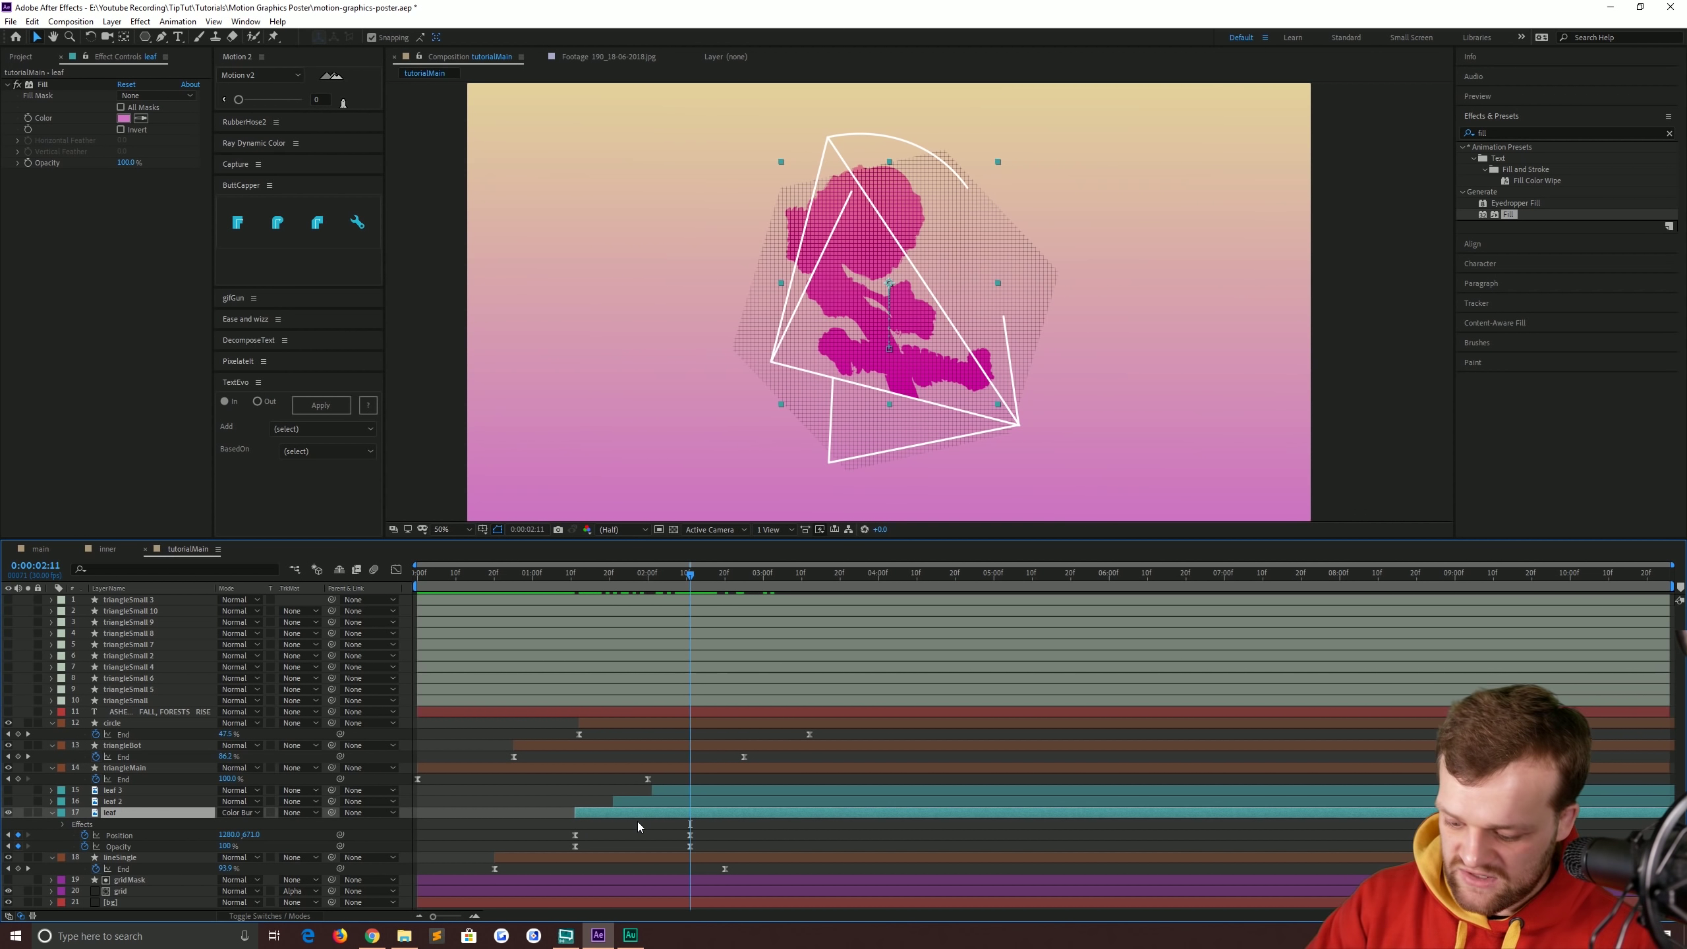
key("alt+bracketright")
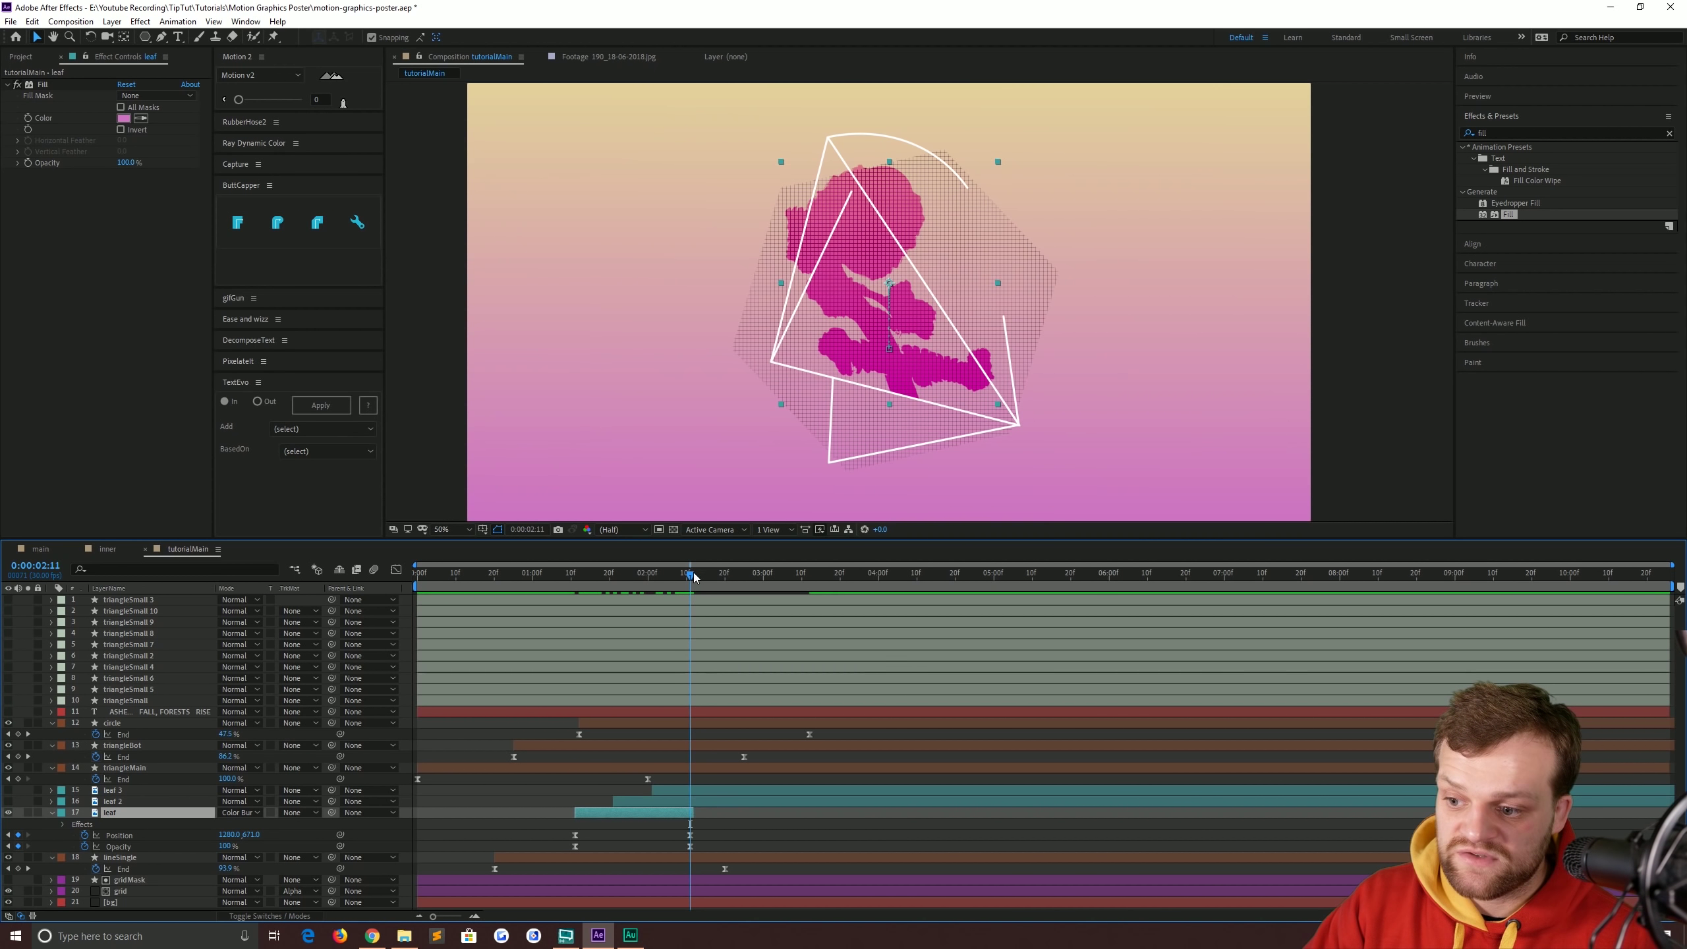
left_click_drag(694, 576, 663, 591)
Make leaf 2 visible and trim its out point to 0:00:02:21.
left_click(648, 801)
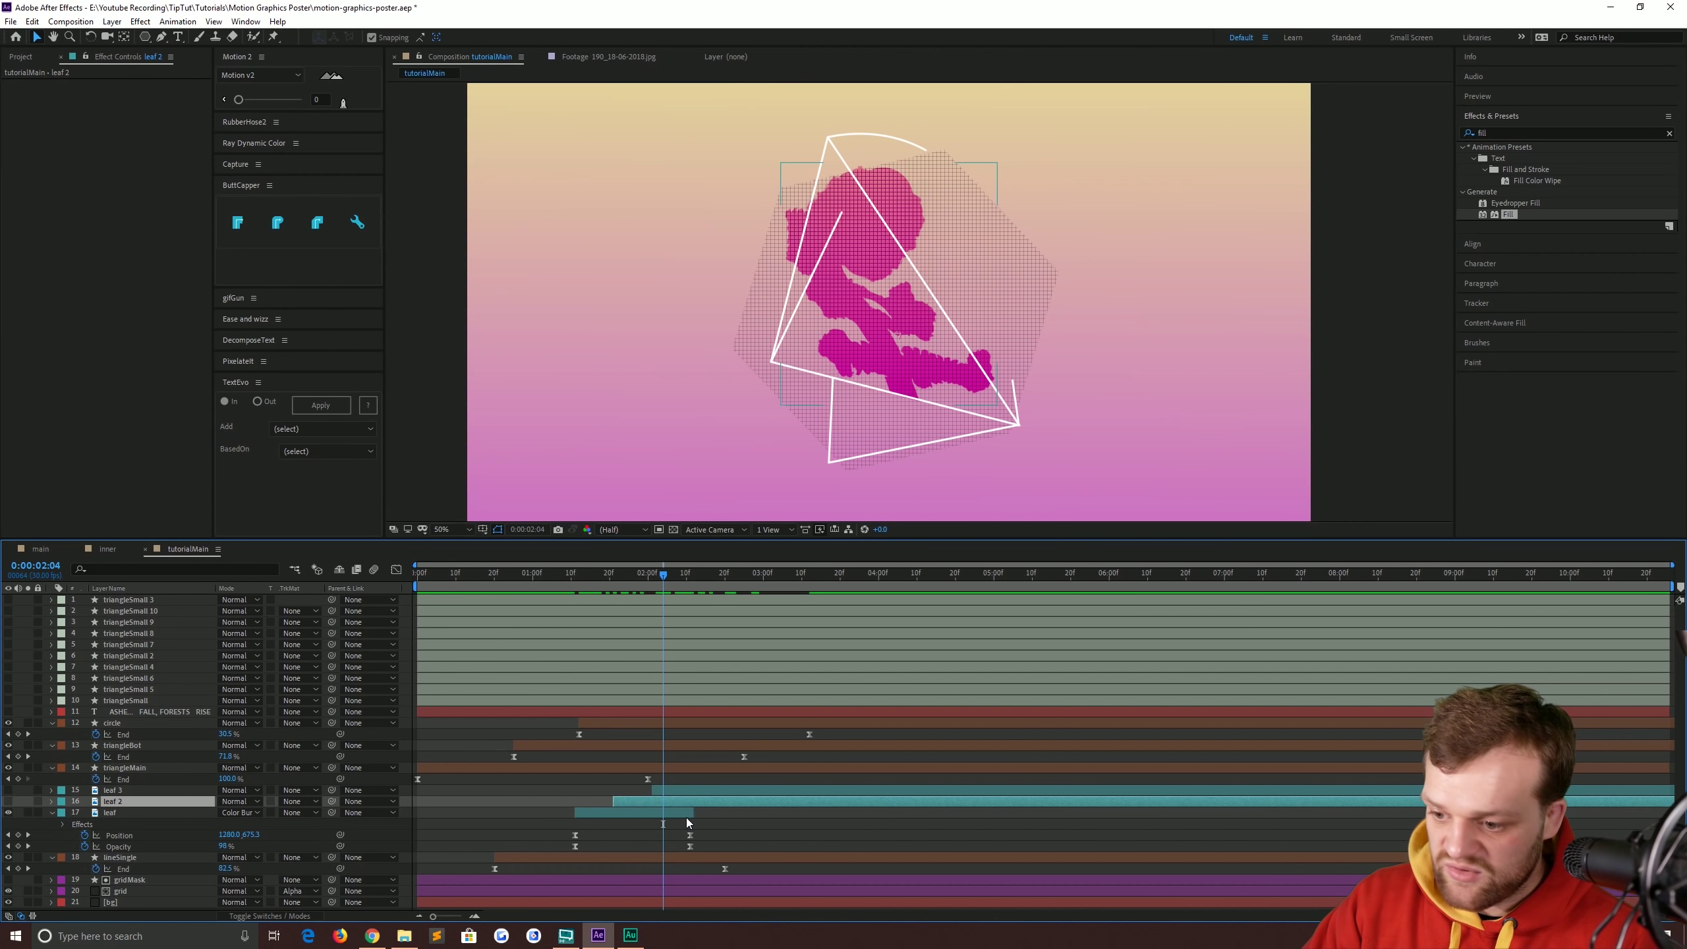
key("u")
left_click(8, 801)
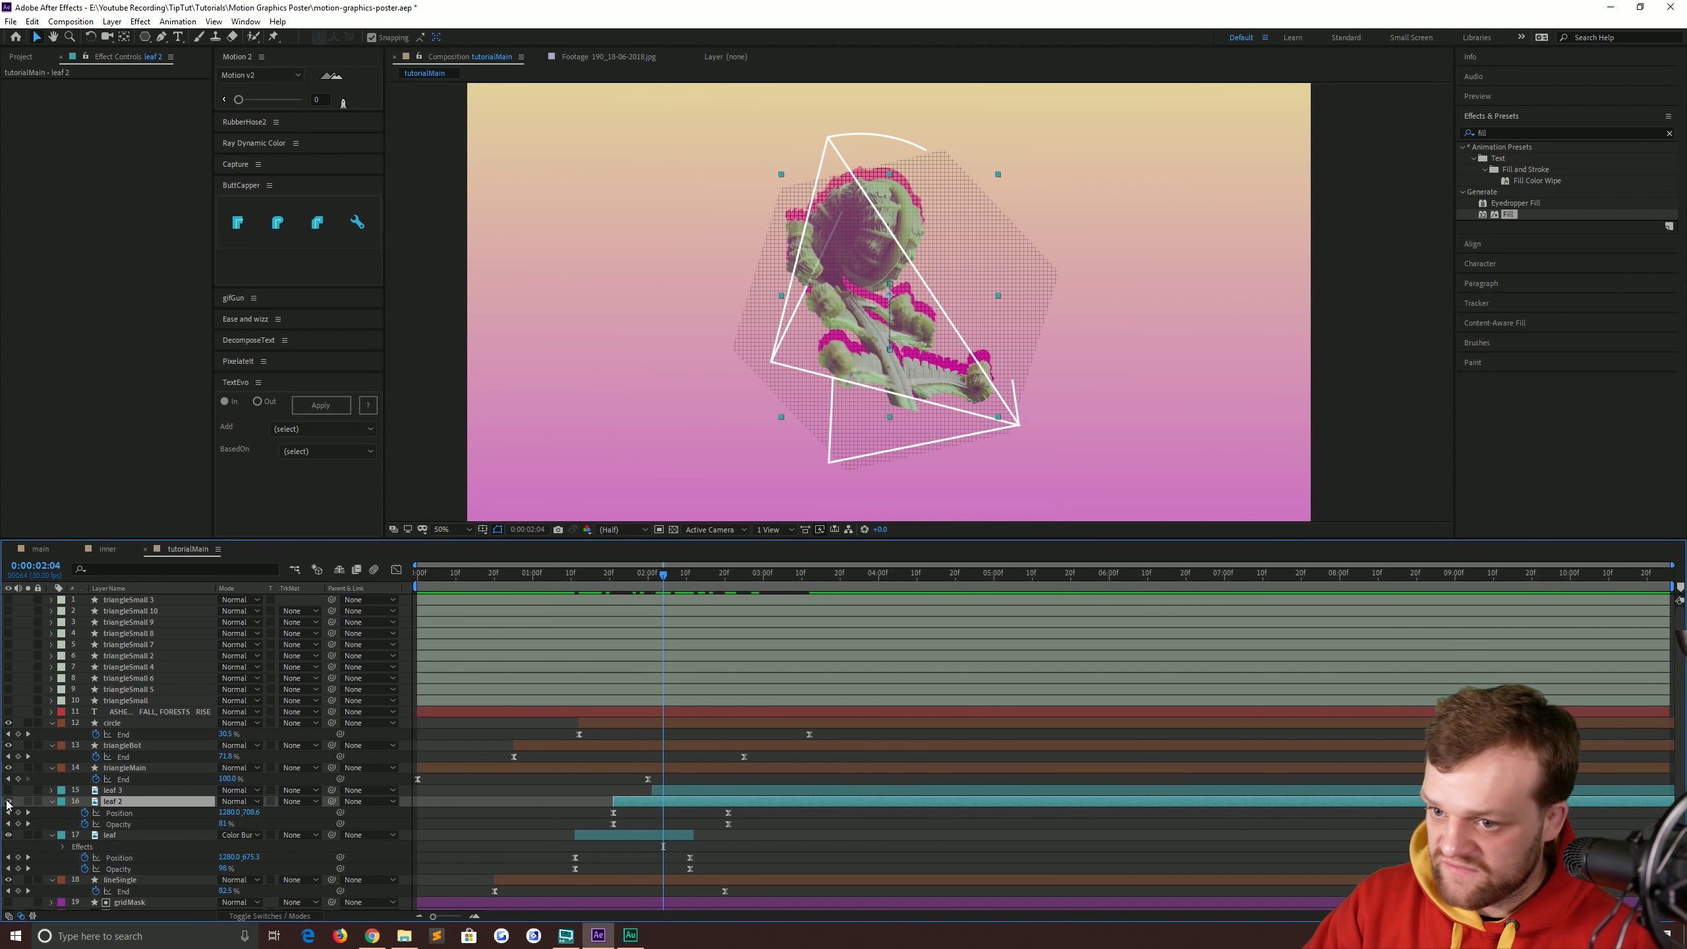
left_click(28, 812)
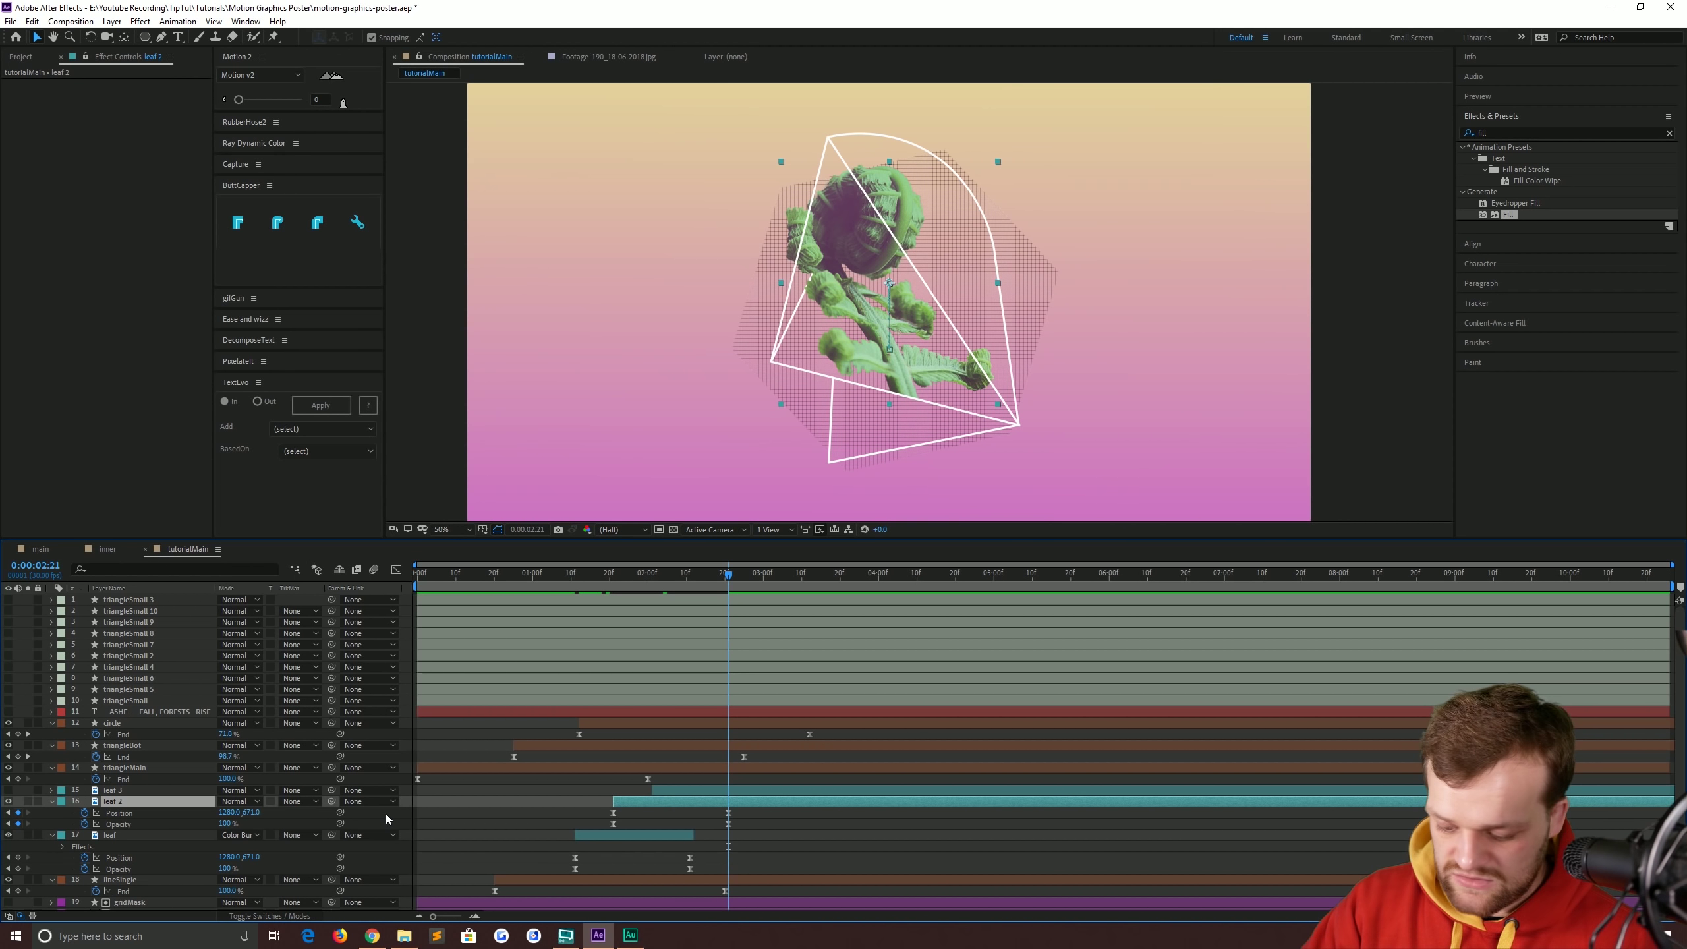
key("alt+bracketright")
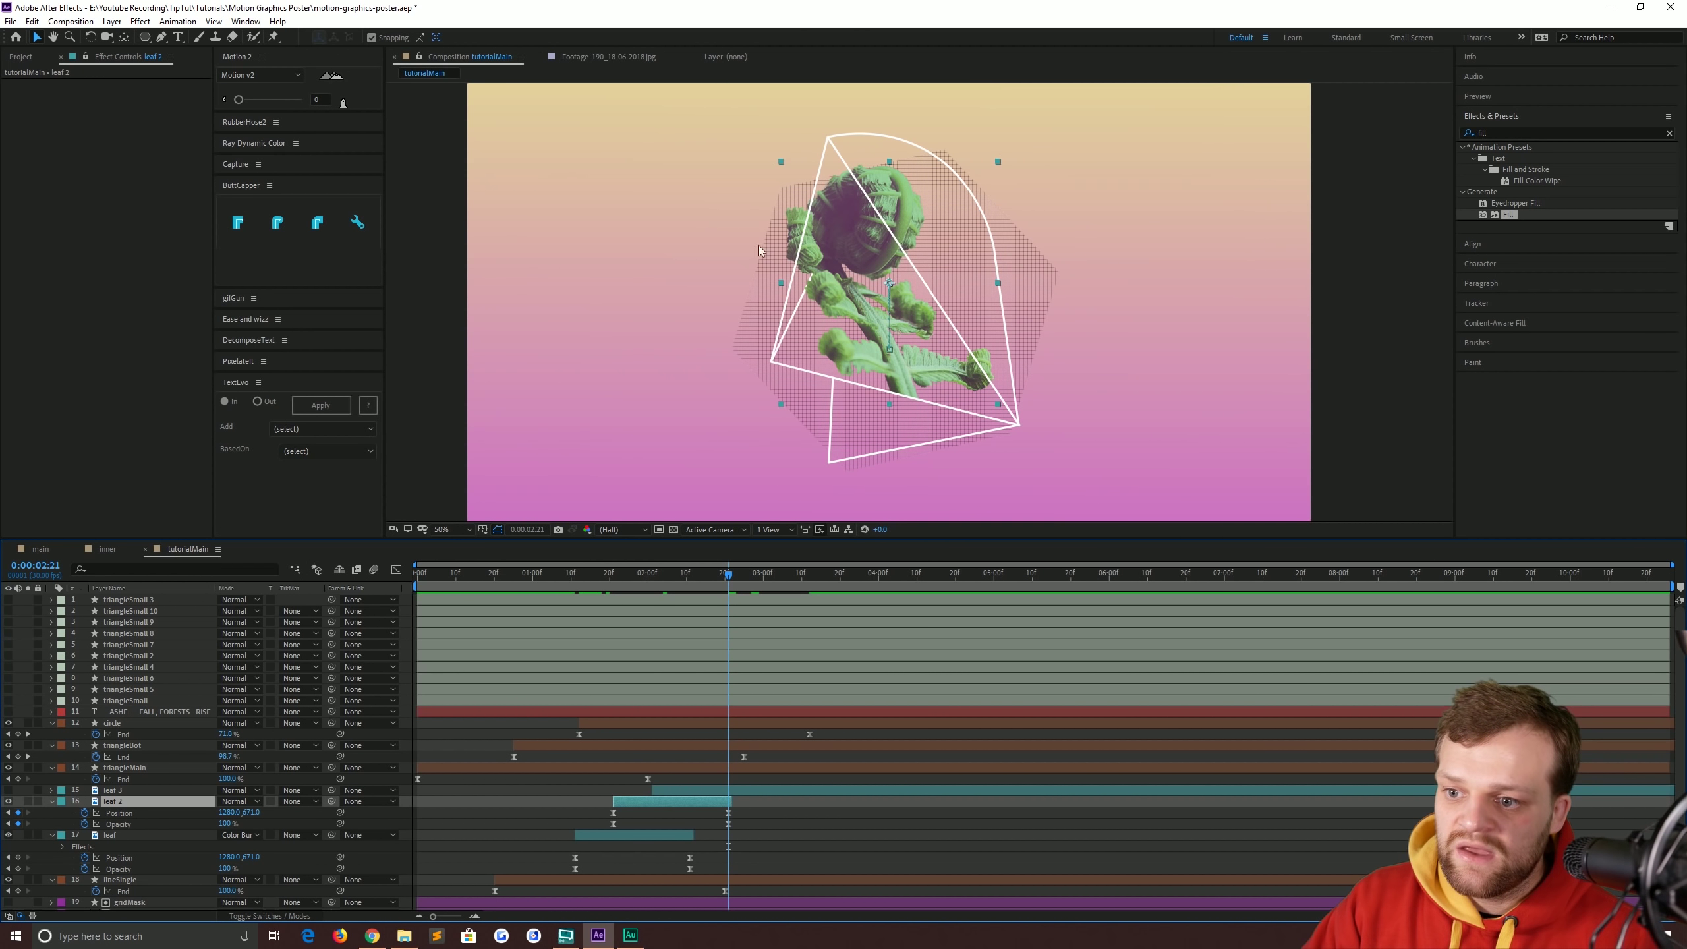
Find Venetian Blinds in Effects & Presets and apply it to leaf 2.
left_click(1503, 134)
type("venetian")
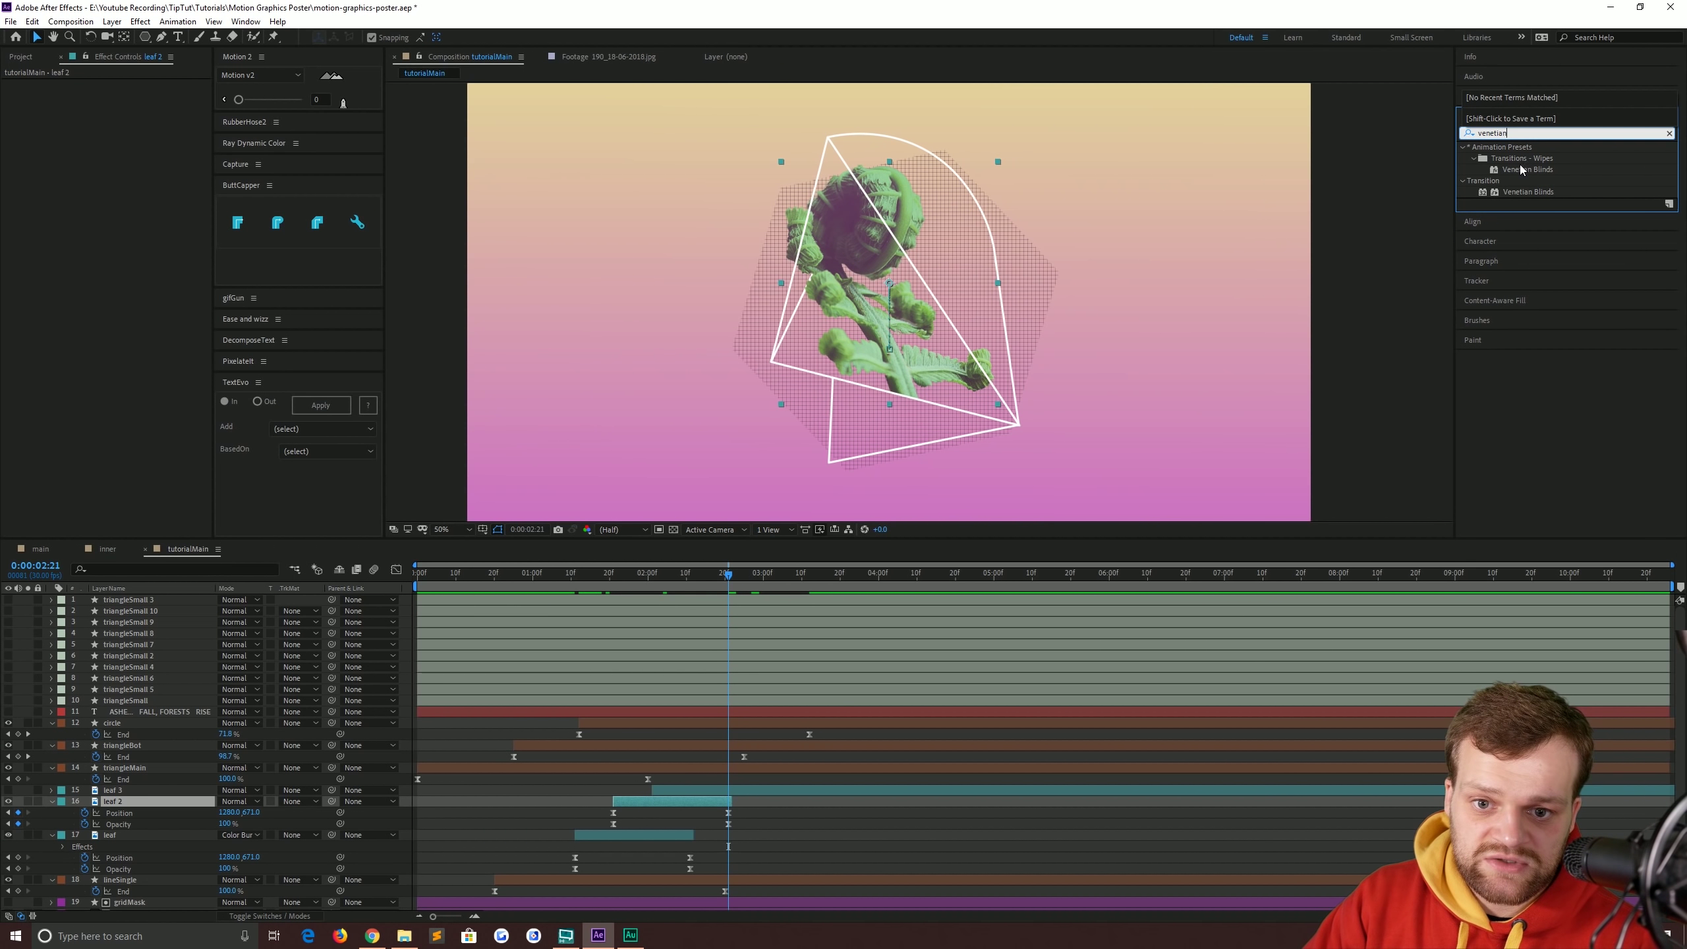
left_click_drag(1526, 169, 159, 801)
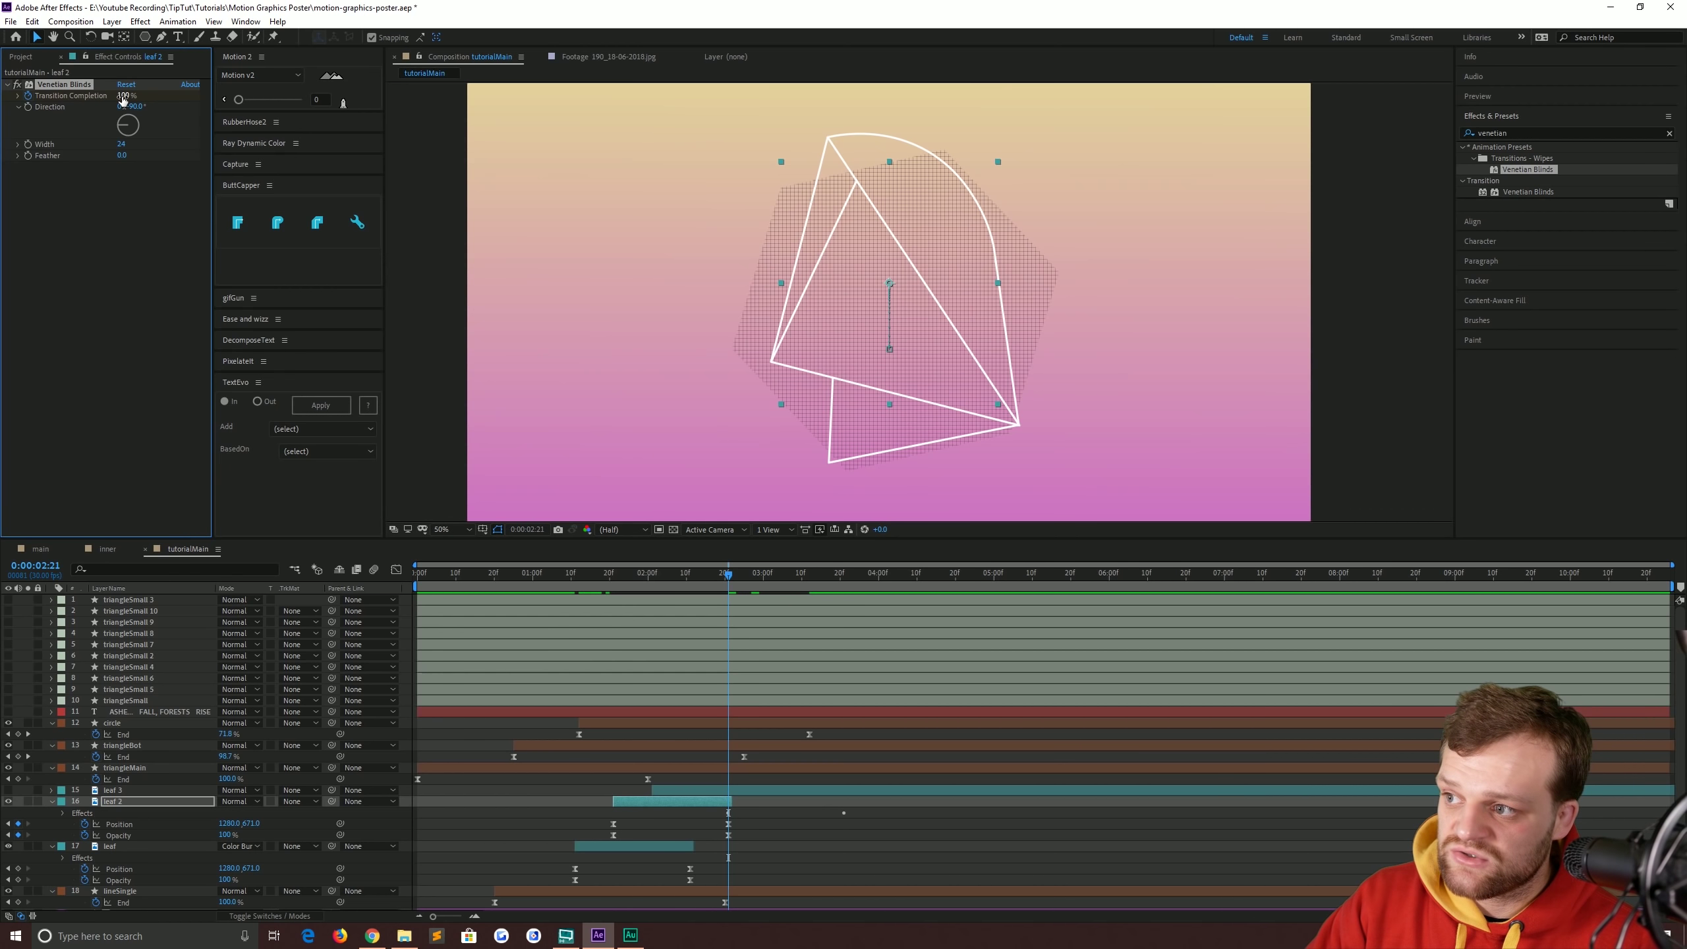
Set the blinds' Transition Completion to about half, Width 50 and Direction -135°.
left_click_drag(117, 97, 84, 97)
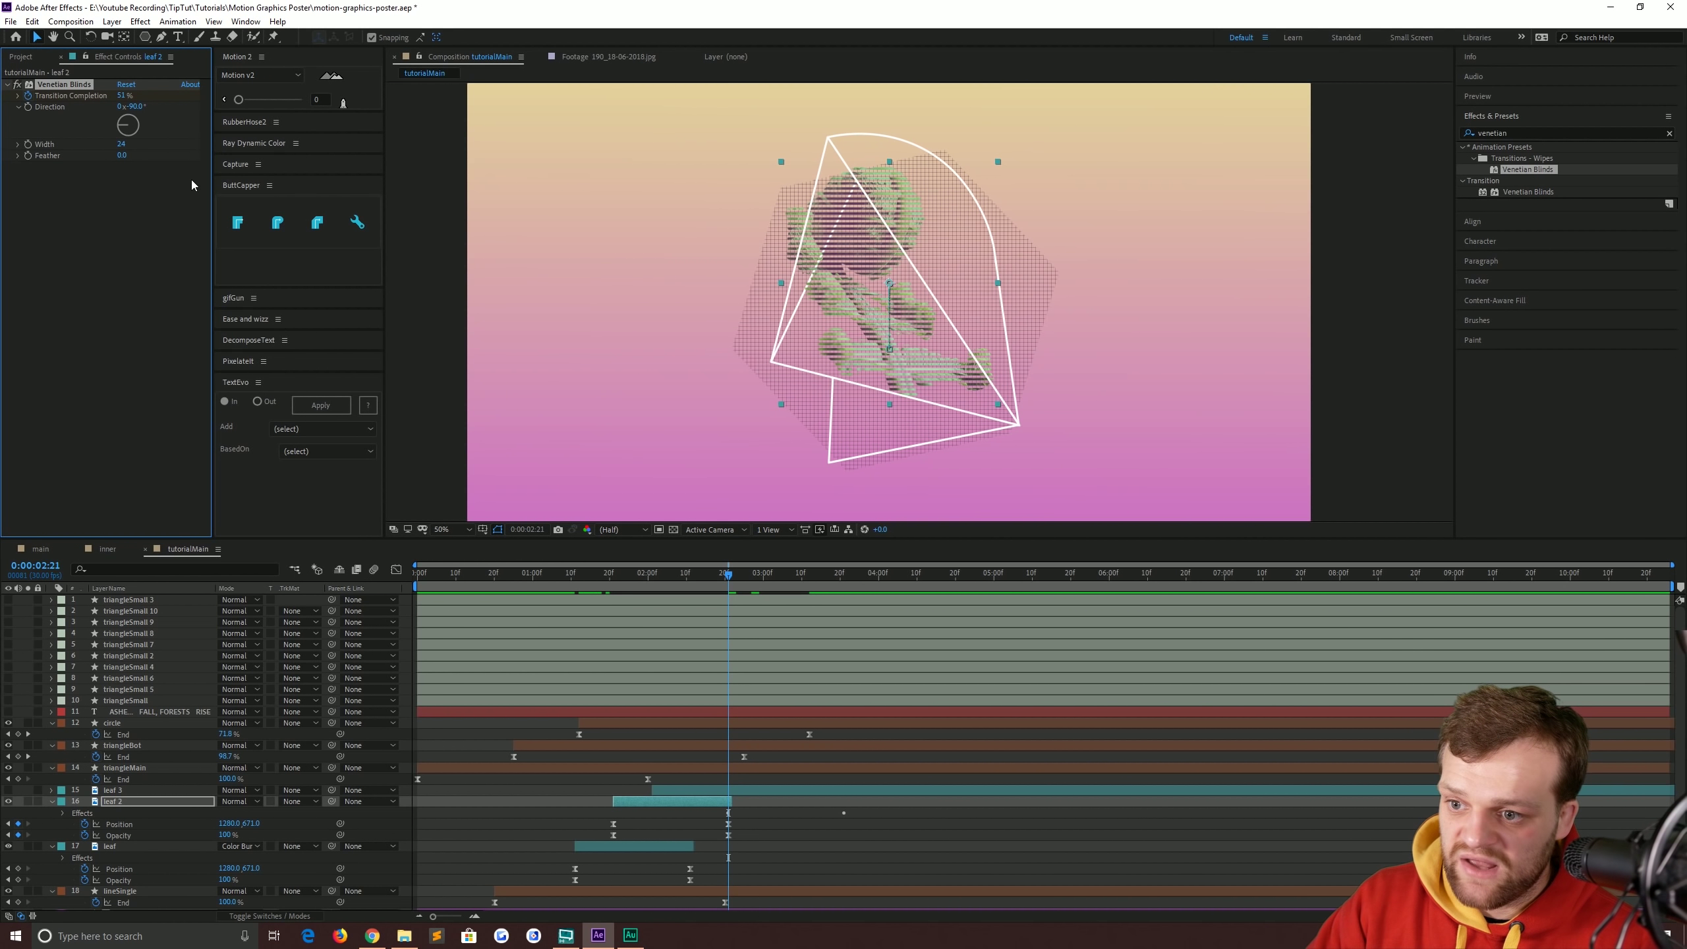
mouse_move(123, 142)
left_mouse_down()
mouse_move(139, 141)
mouse_move(114, 147)
left_mouse_up()
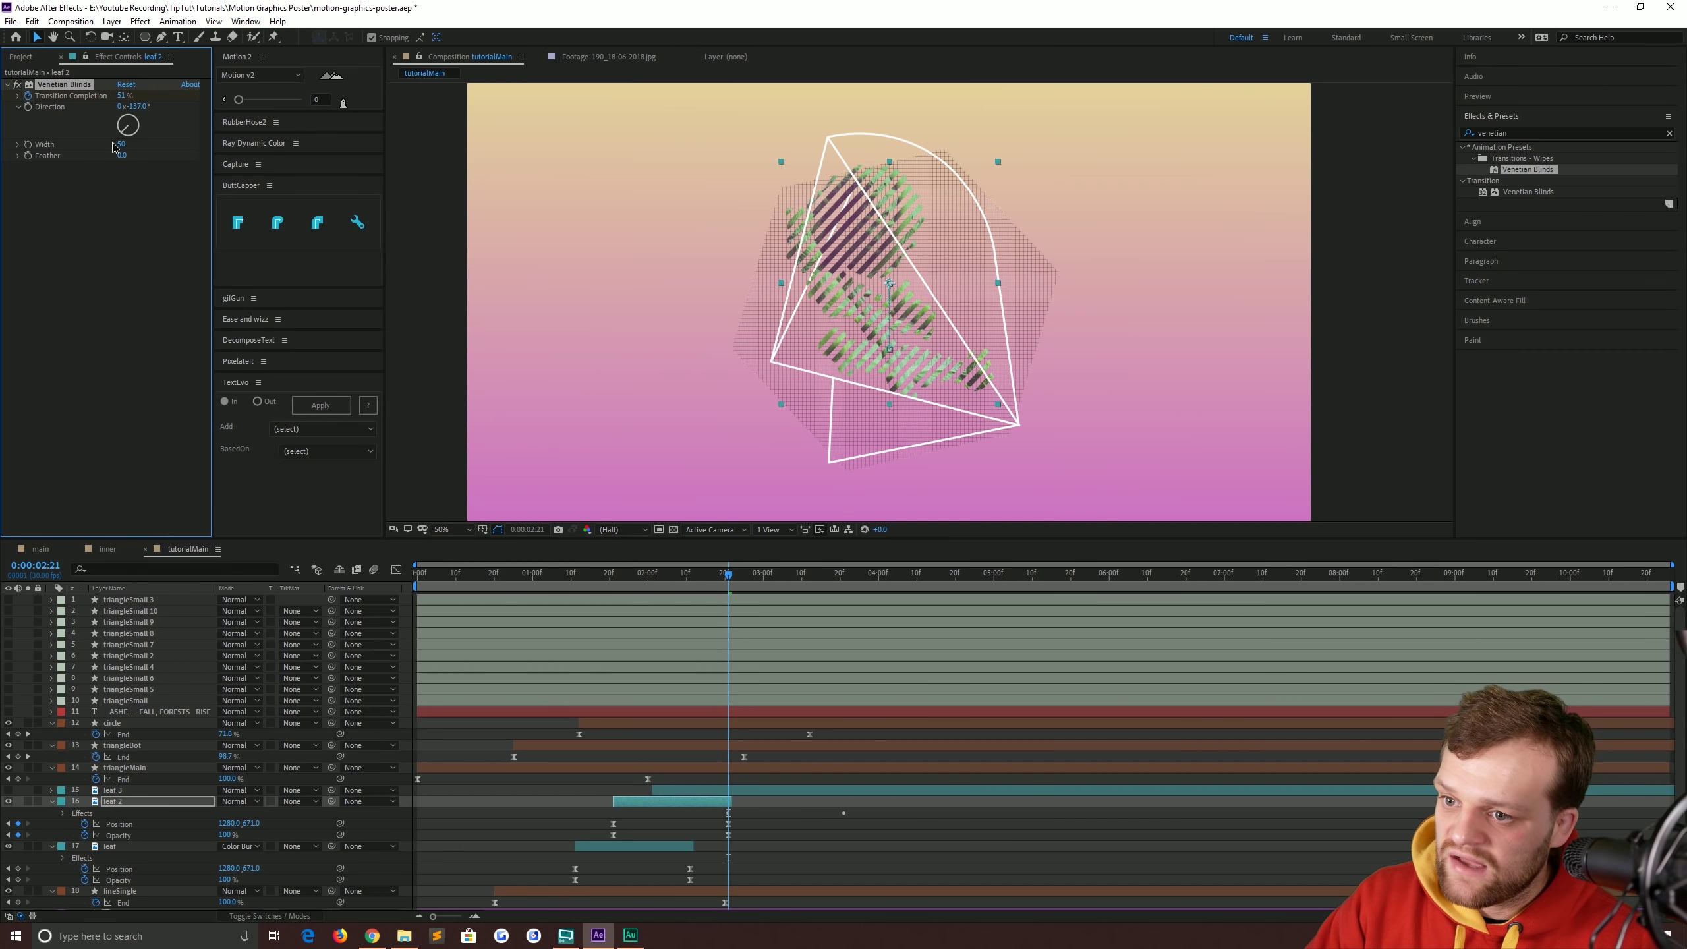
left_click(133, 106)
type("-1")
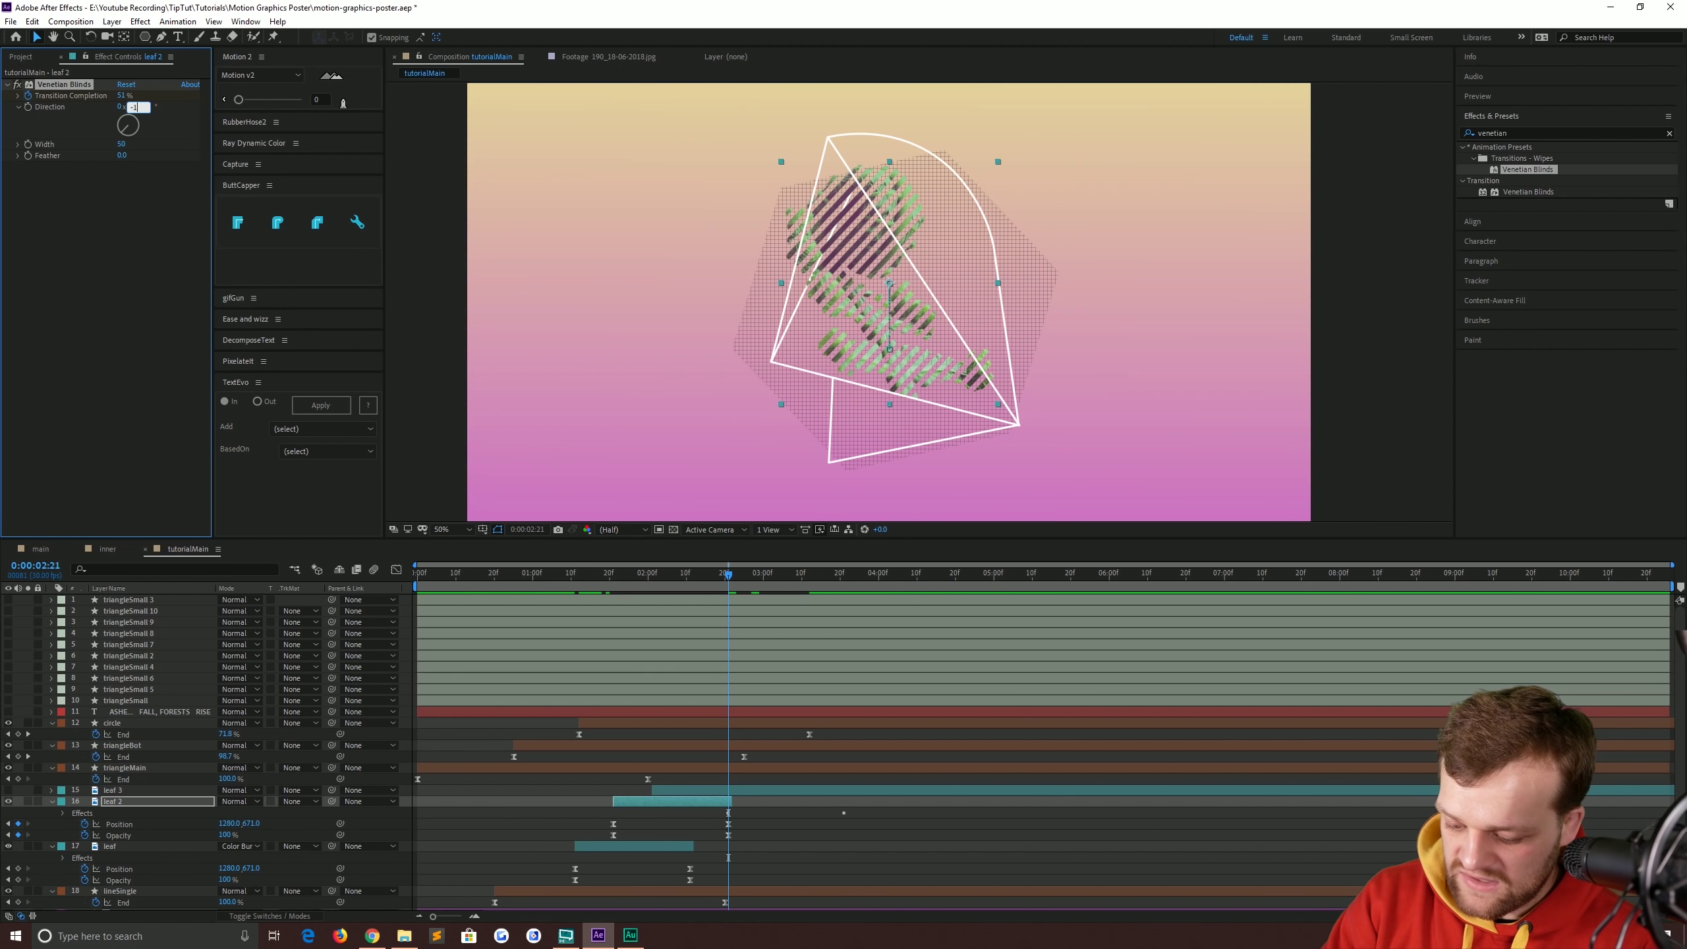
type("35")
key("Return")
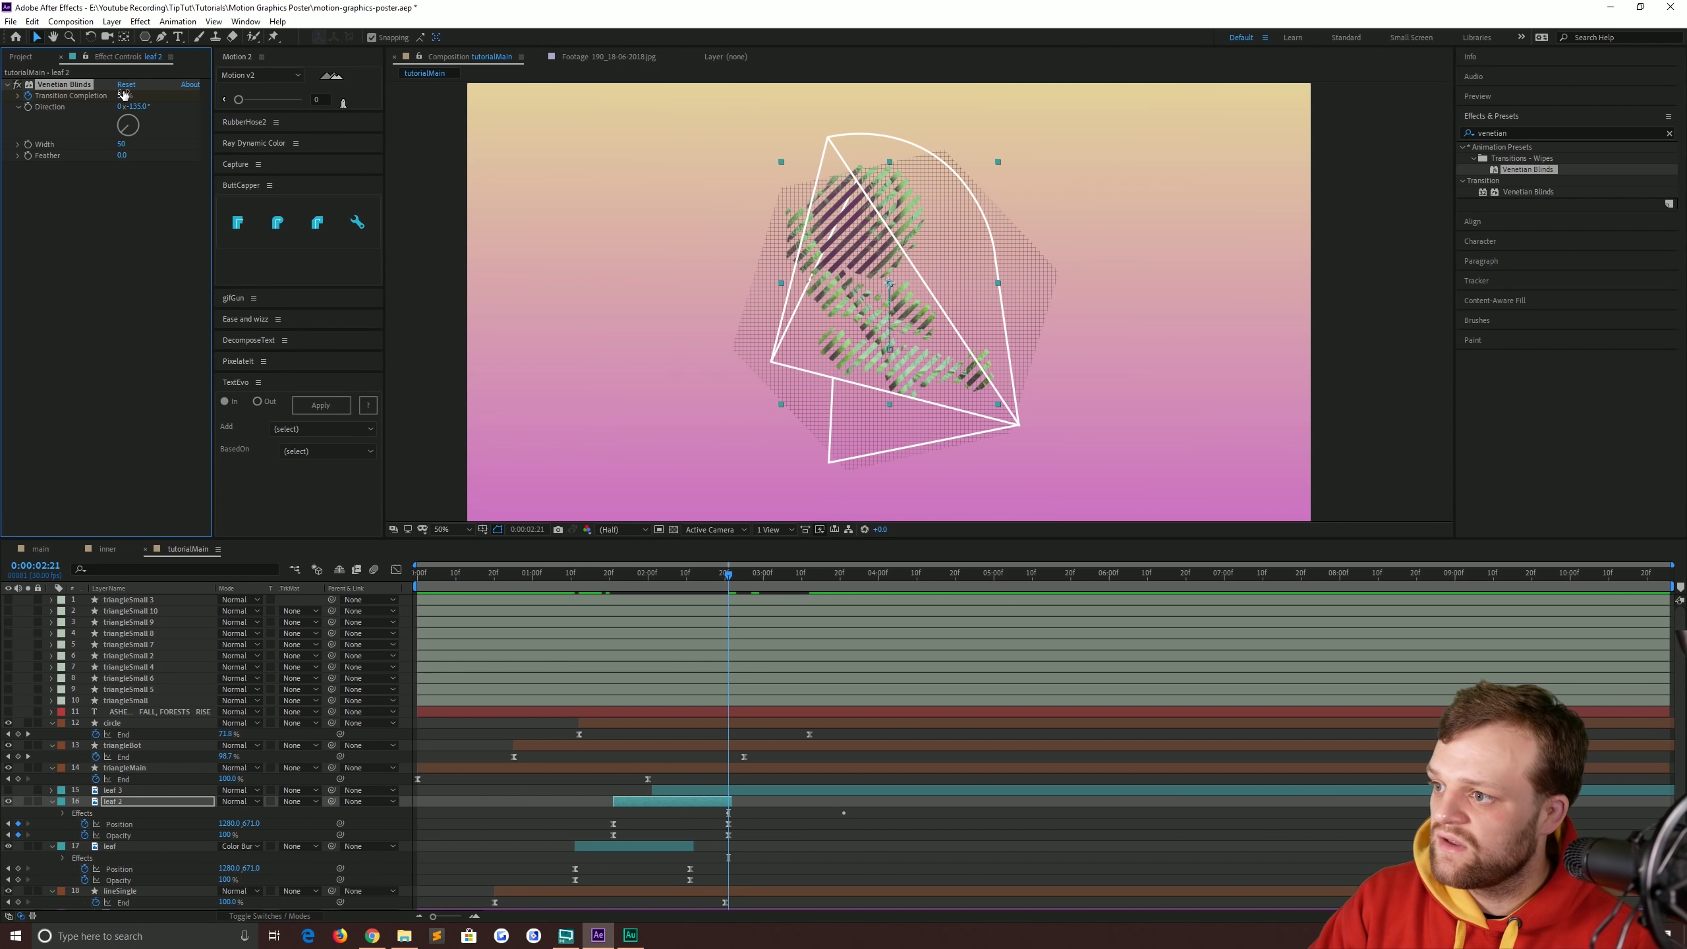
left_click_drag(119, 94, 126, 87)
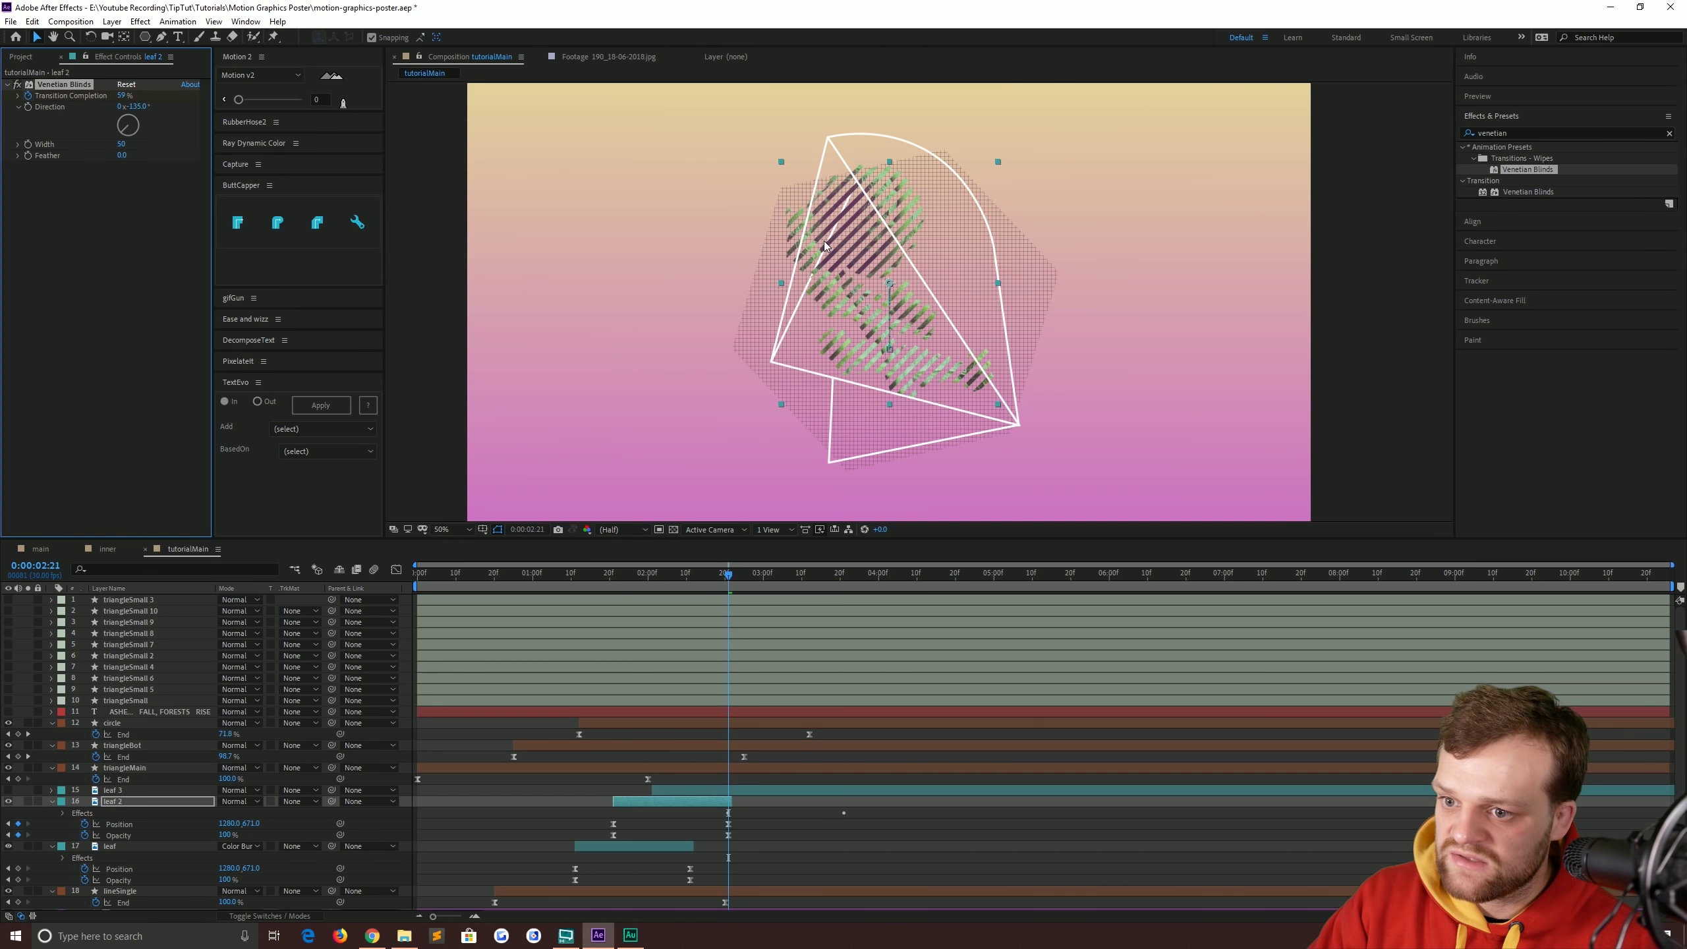
left_click(855, 384)
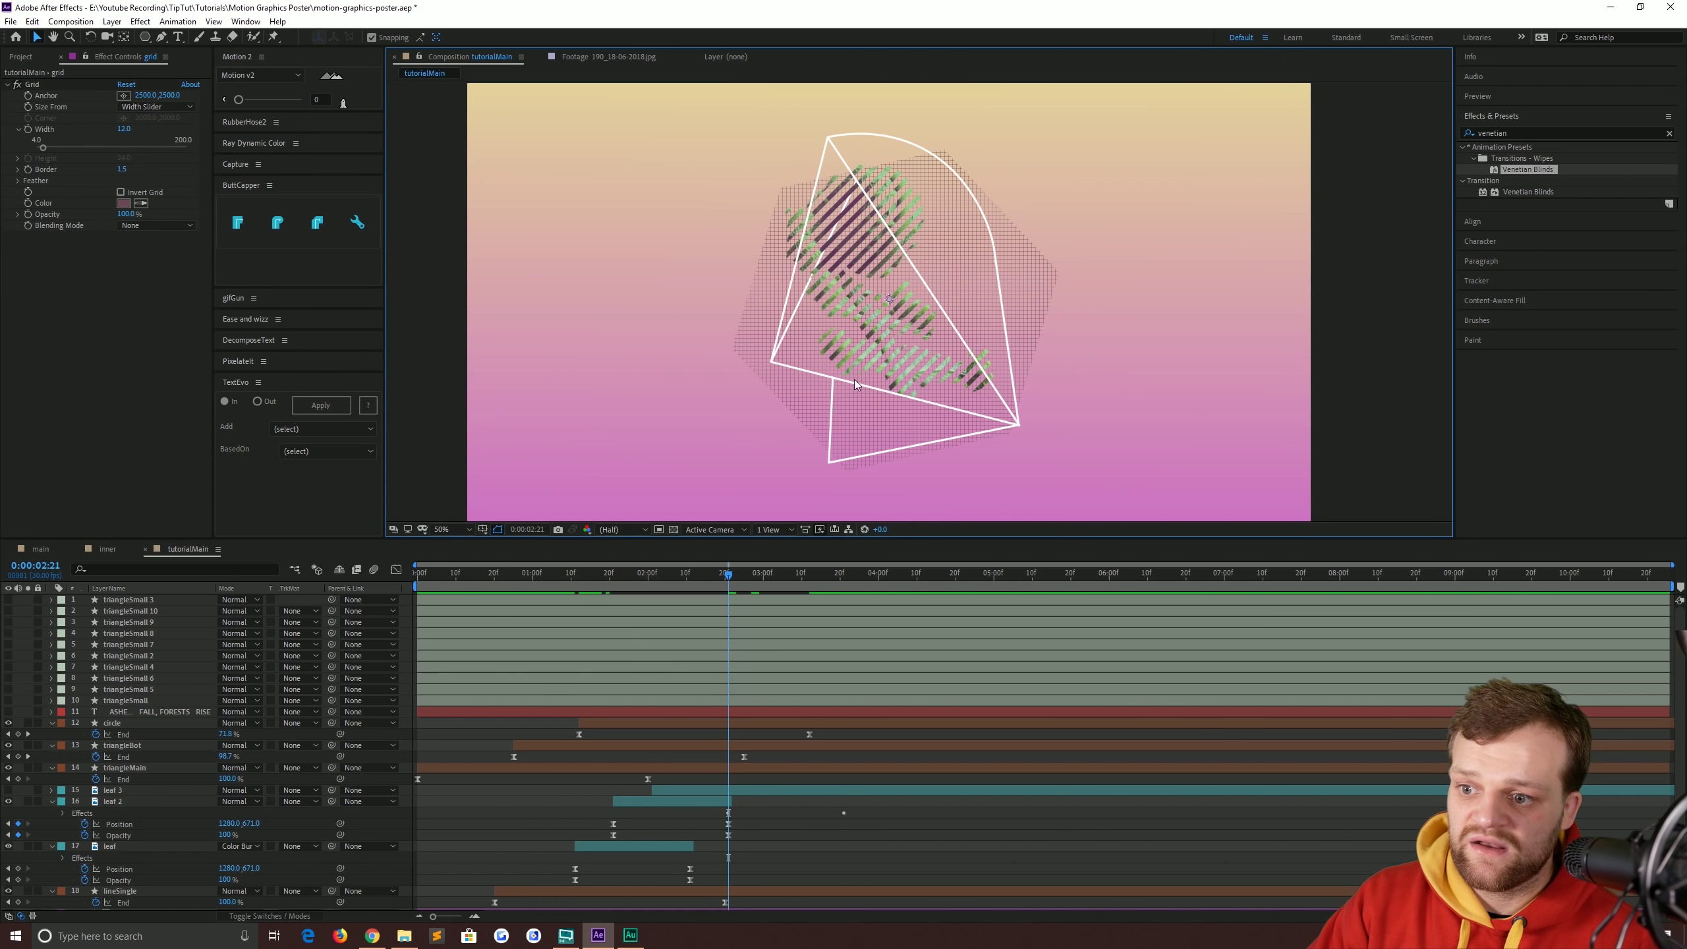
left_click(40, 549)
left_click(777, 579)
mouse_move(778, 581)
left_mouse_down()
mouse_move(738, 584)
mouse_move(790, 582)
left_mouse_up()
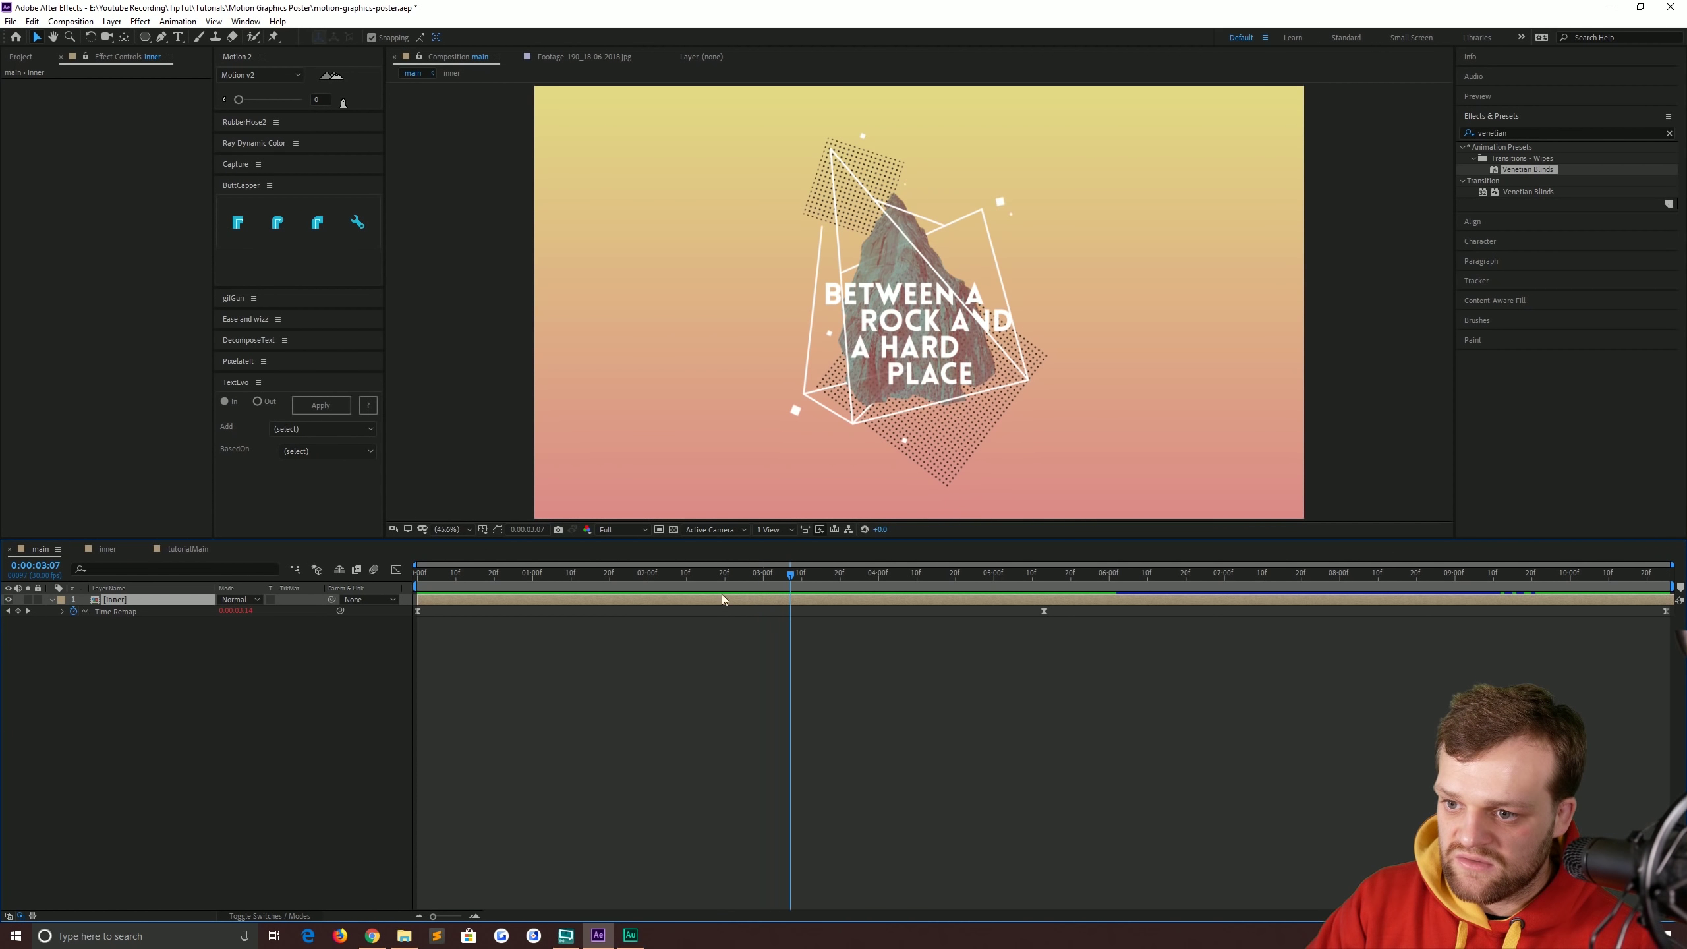
left_click(191, 550)
left_click_drag(727, 578, 704, 628)
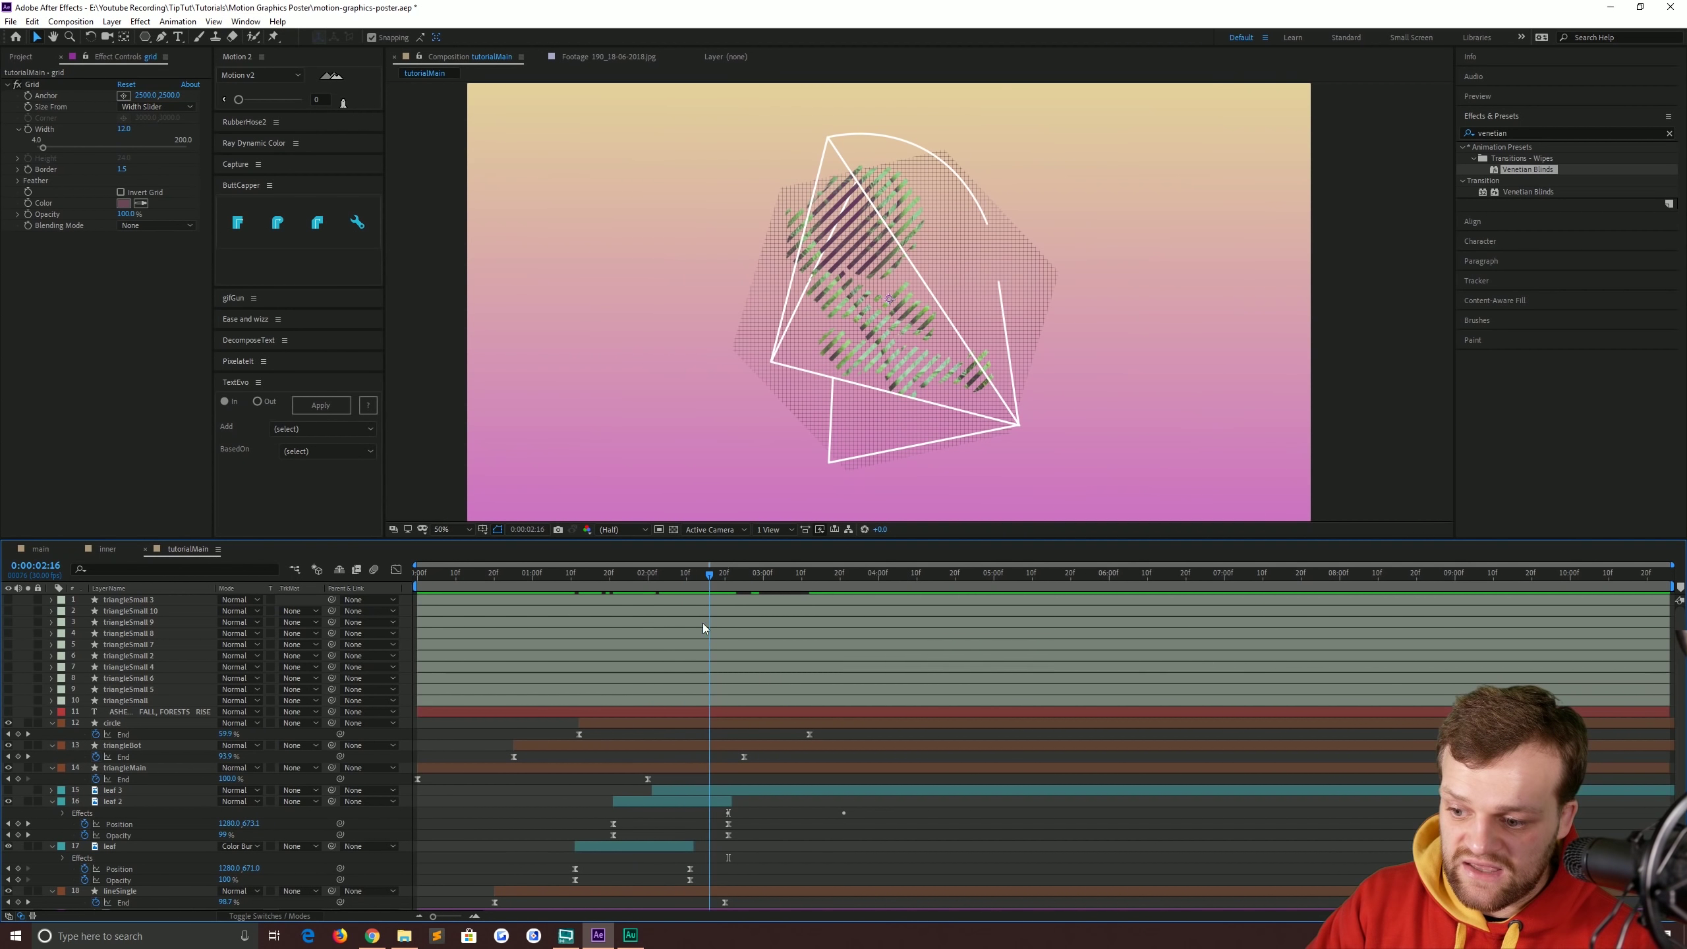
Shift leaf 2's two Transition Completion keyframes earlier and play the reveal.
left_click(690, 805)
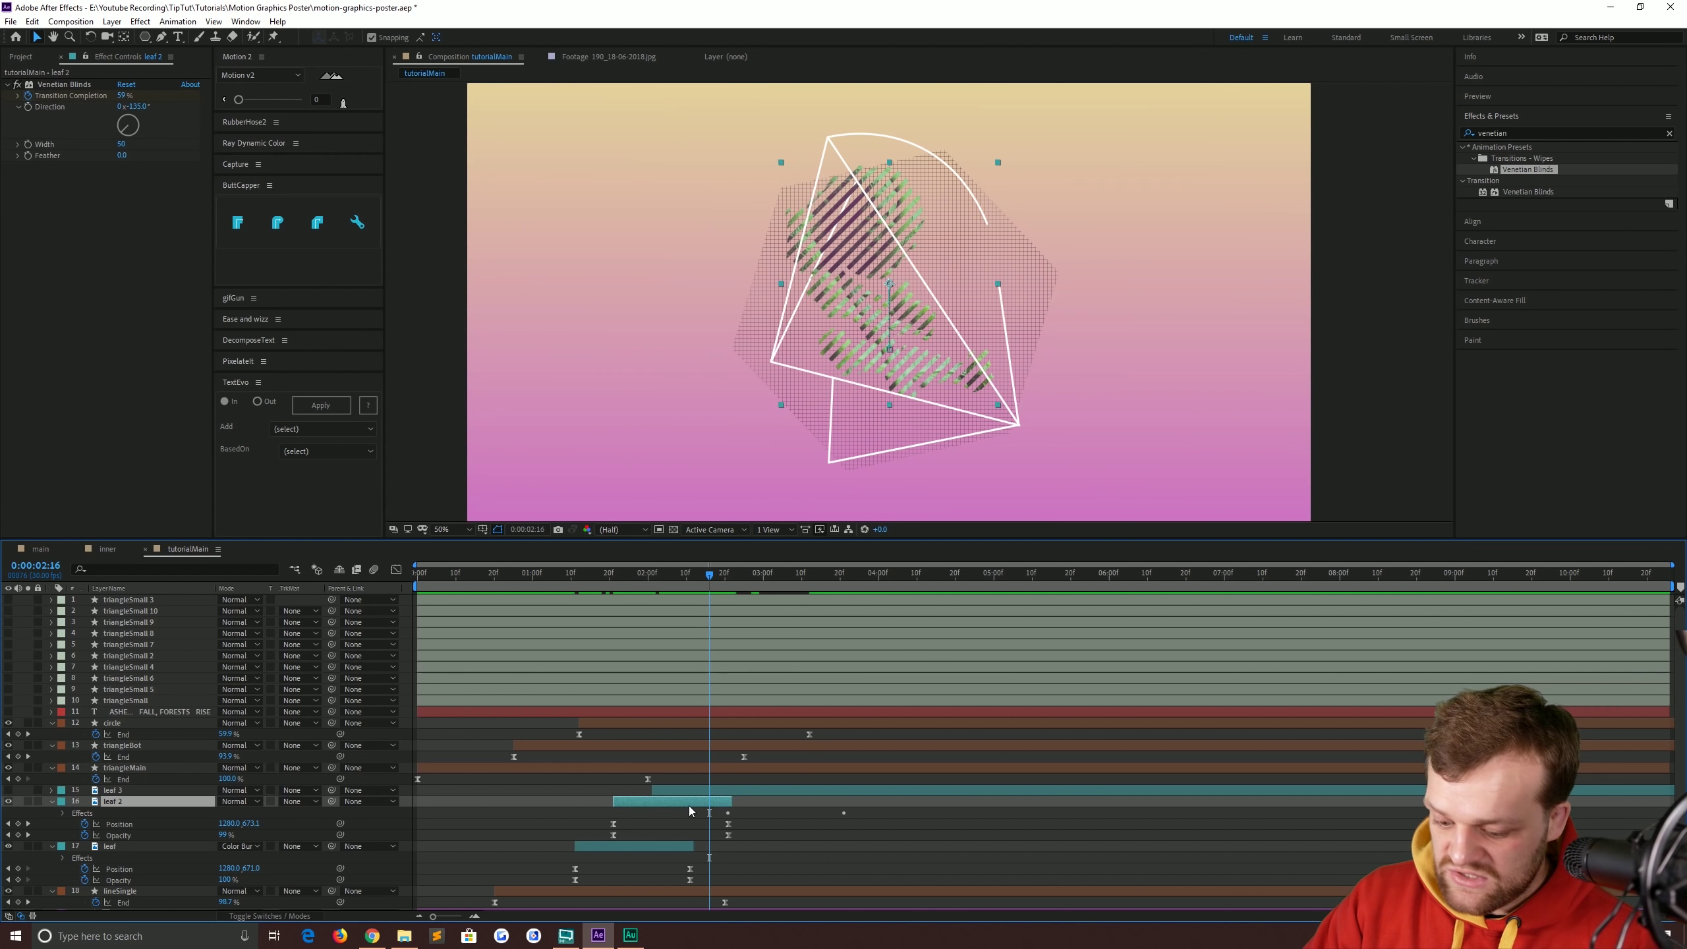
key("u")
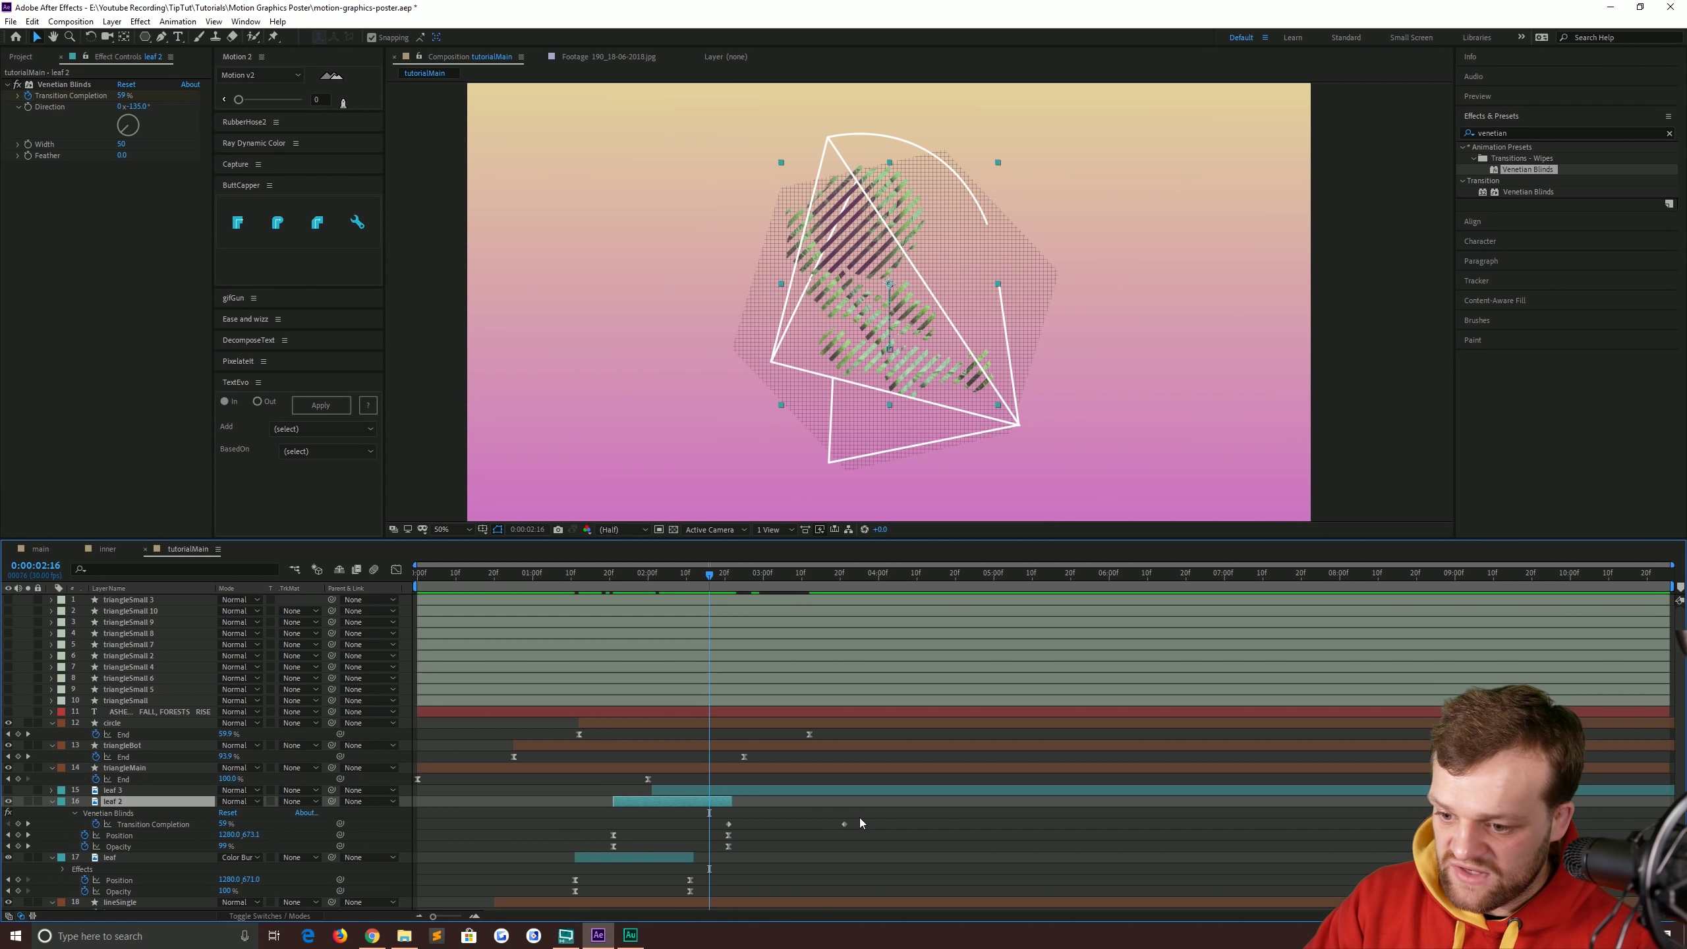
left_click_drag(860, 823, 610, 835)
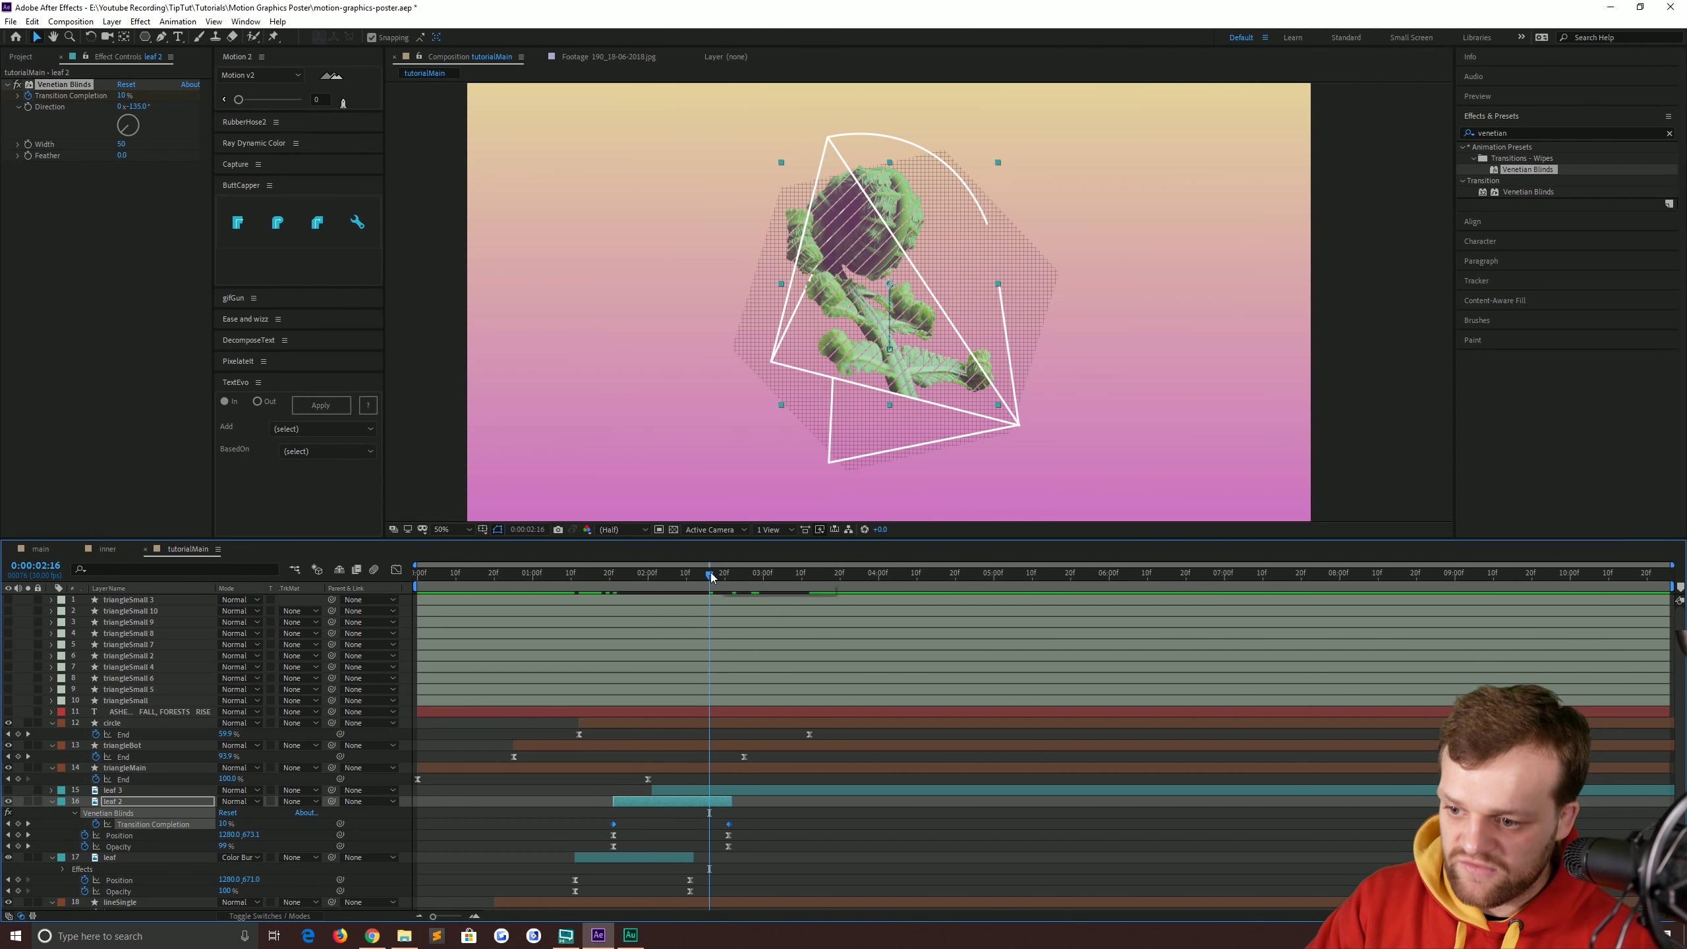
left_click_drag(709, 575, 625, 584)
key("space")
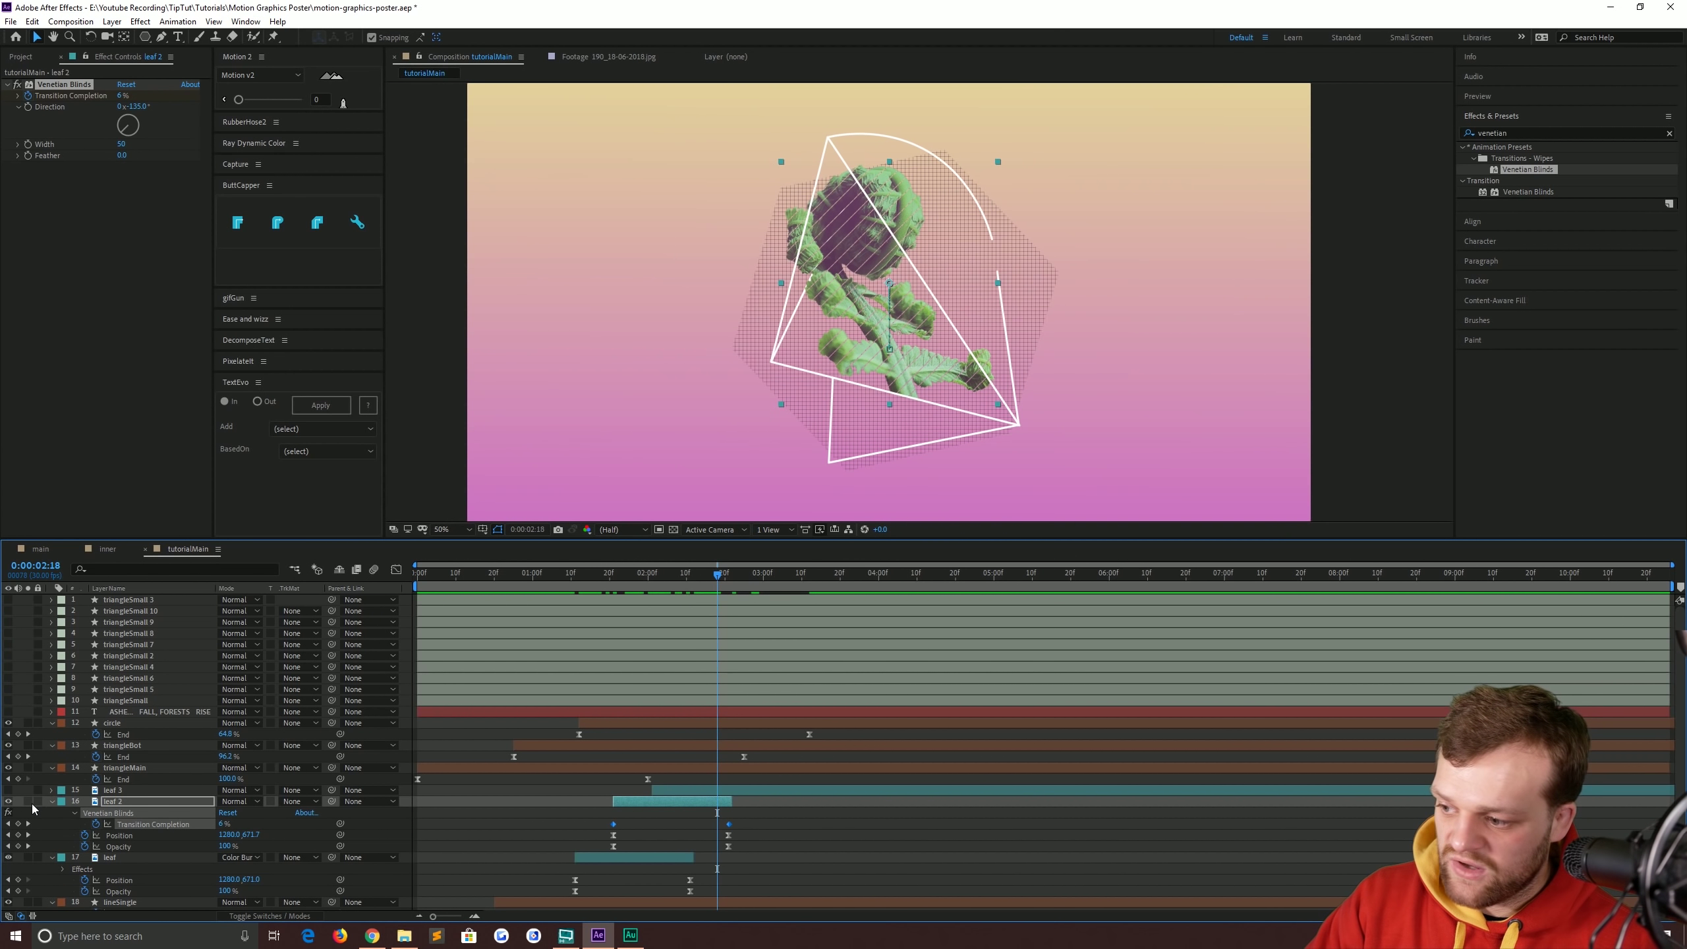
Time-reverse leaf 2's Transition Completion keyframes and scrub to check the reversed blinds.
left_click(27, 824)
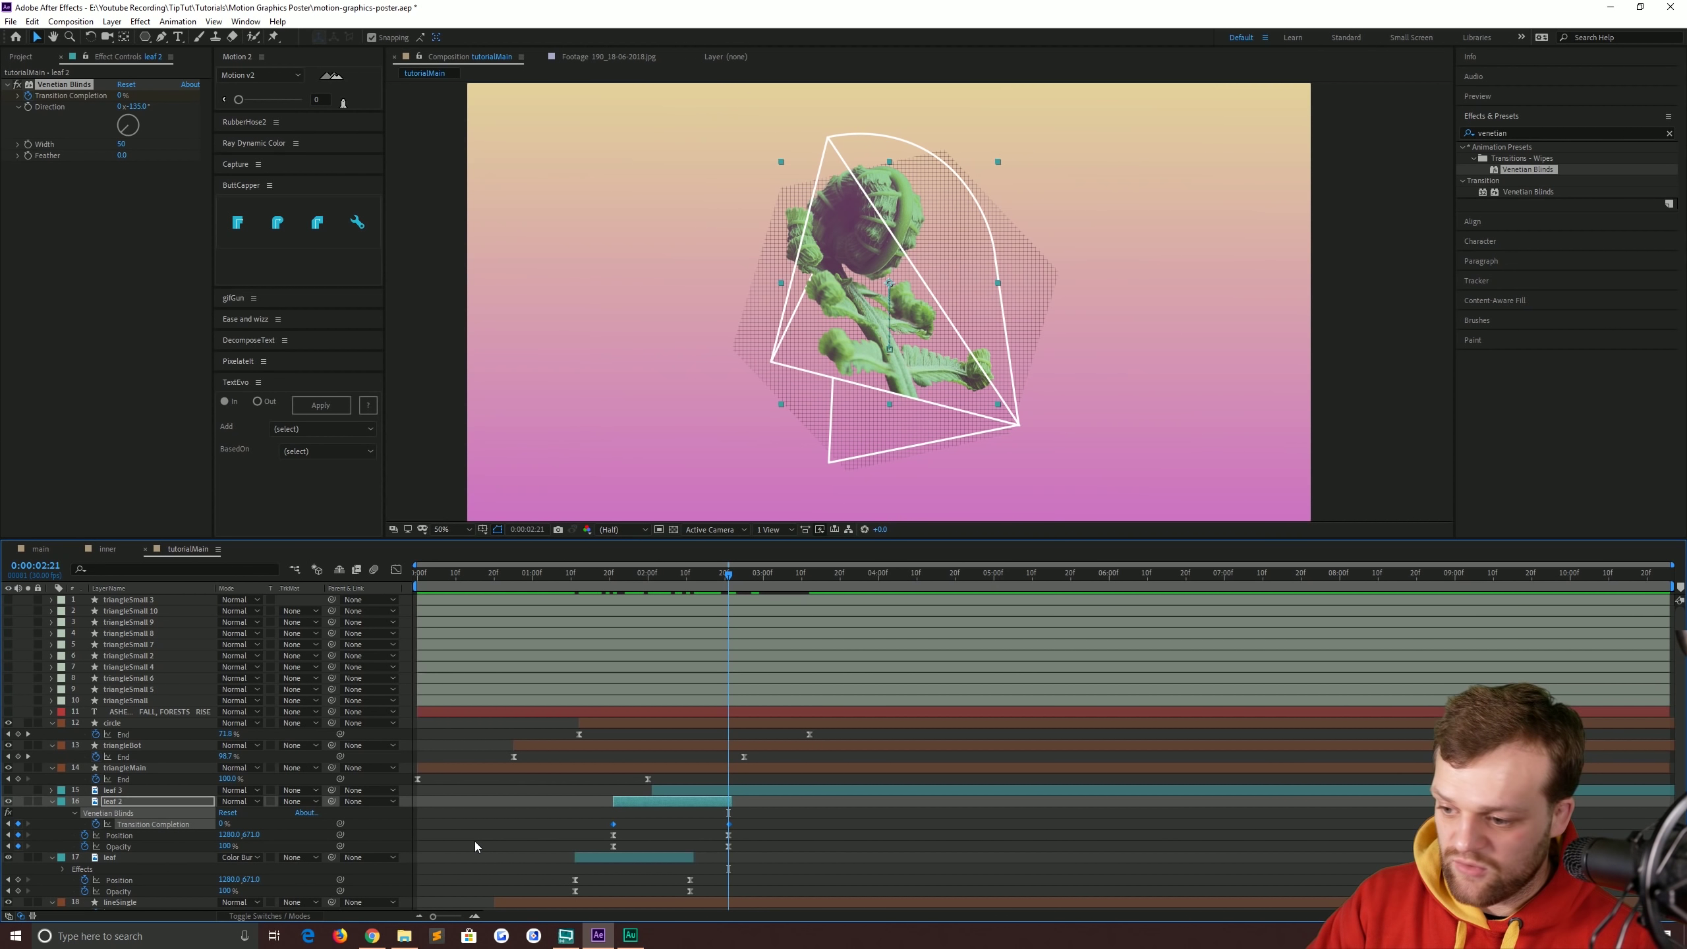
right_click(613, 825)
mouse_move(671, 814)
left_click(818, 814)
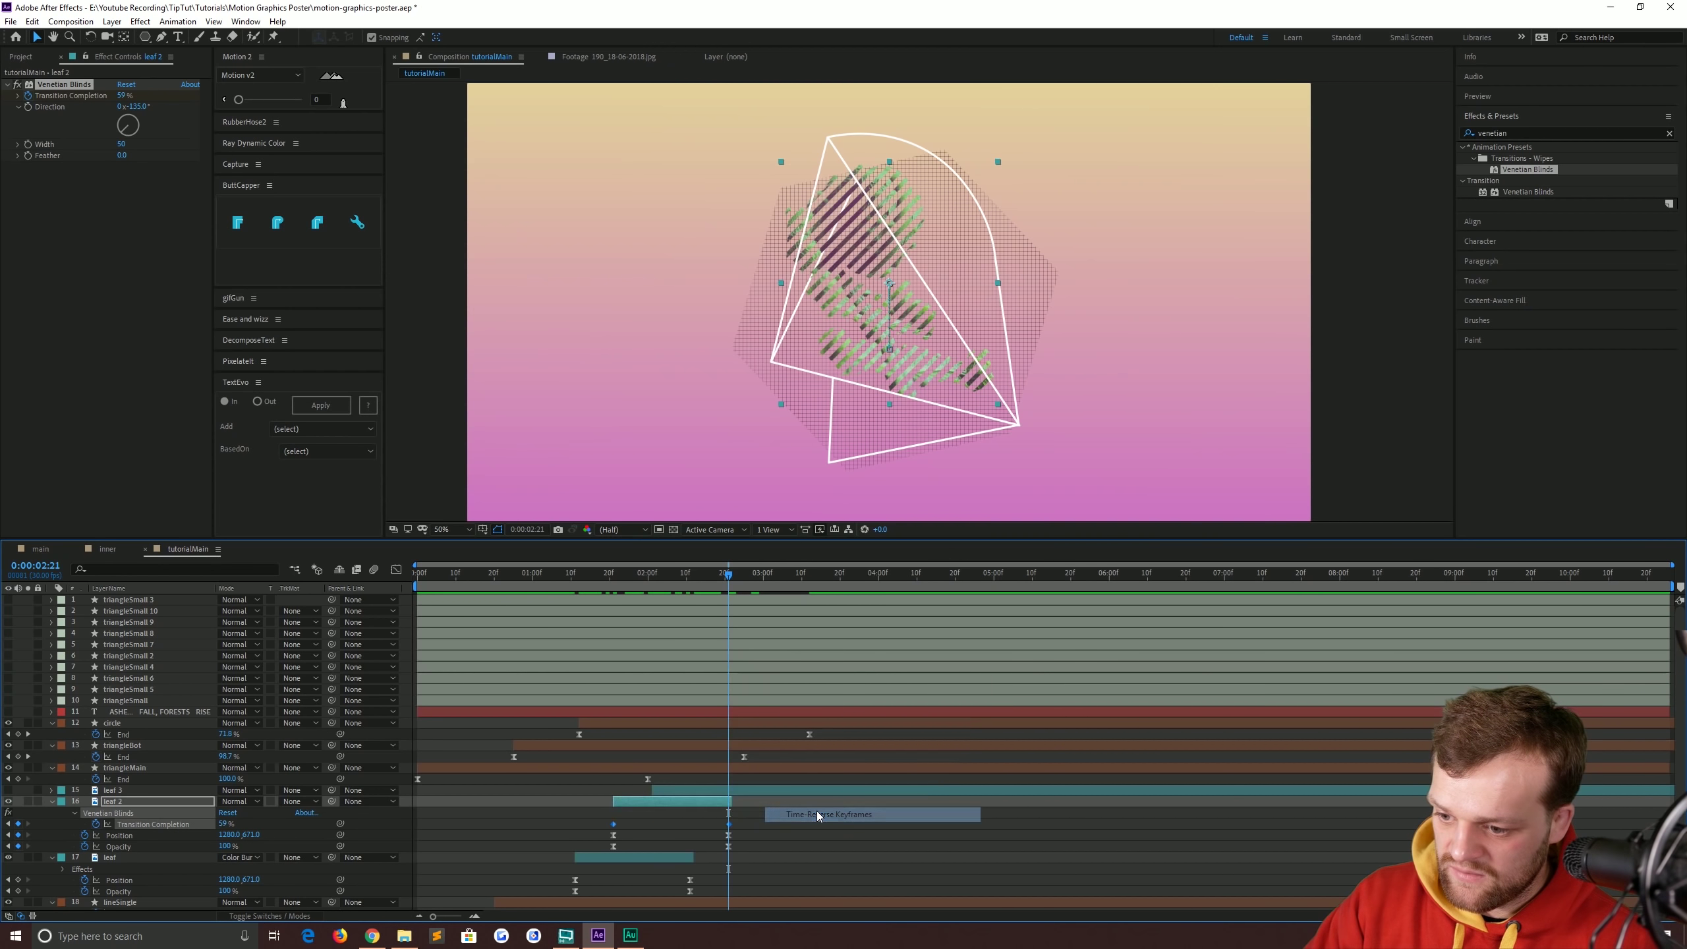
left_click(611, 578)
mouse_move(611, 583)
left_mouse_down()
mouse_move(705, 603)
mouse_move(621, 602)
left_mouse_up()
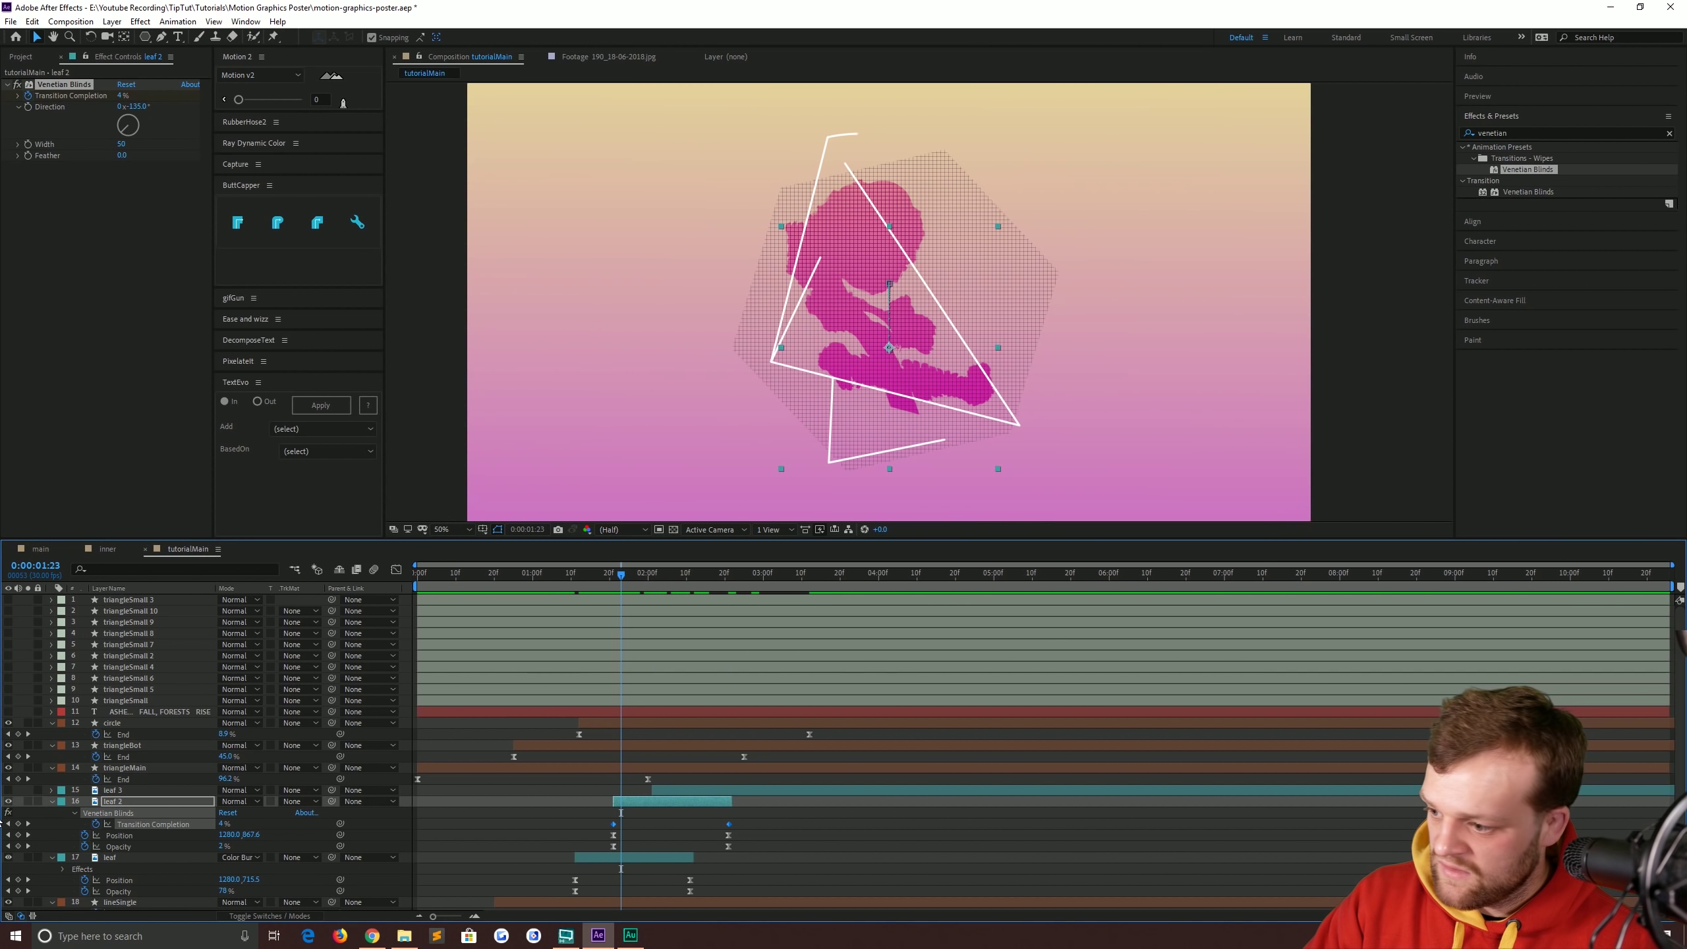
Set the first Transition Completion keyframe to 100% and preview the blinds uncovering the leaf.
key("j")
left_click(476, 831)
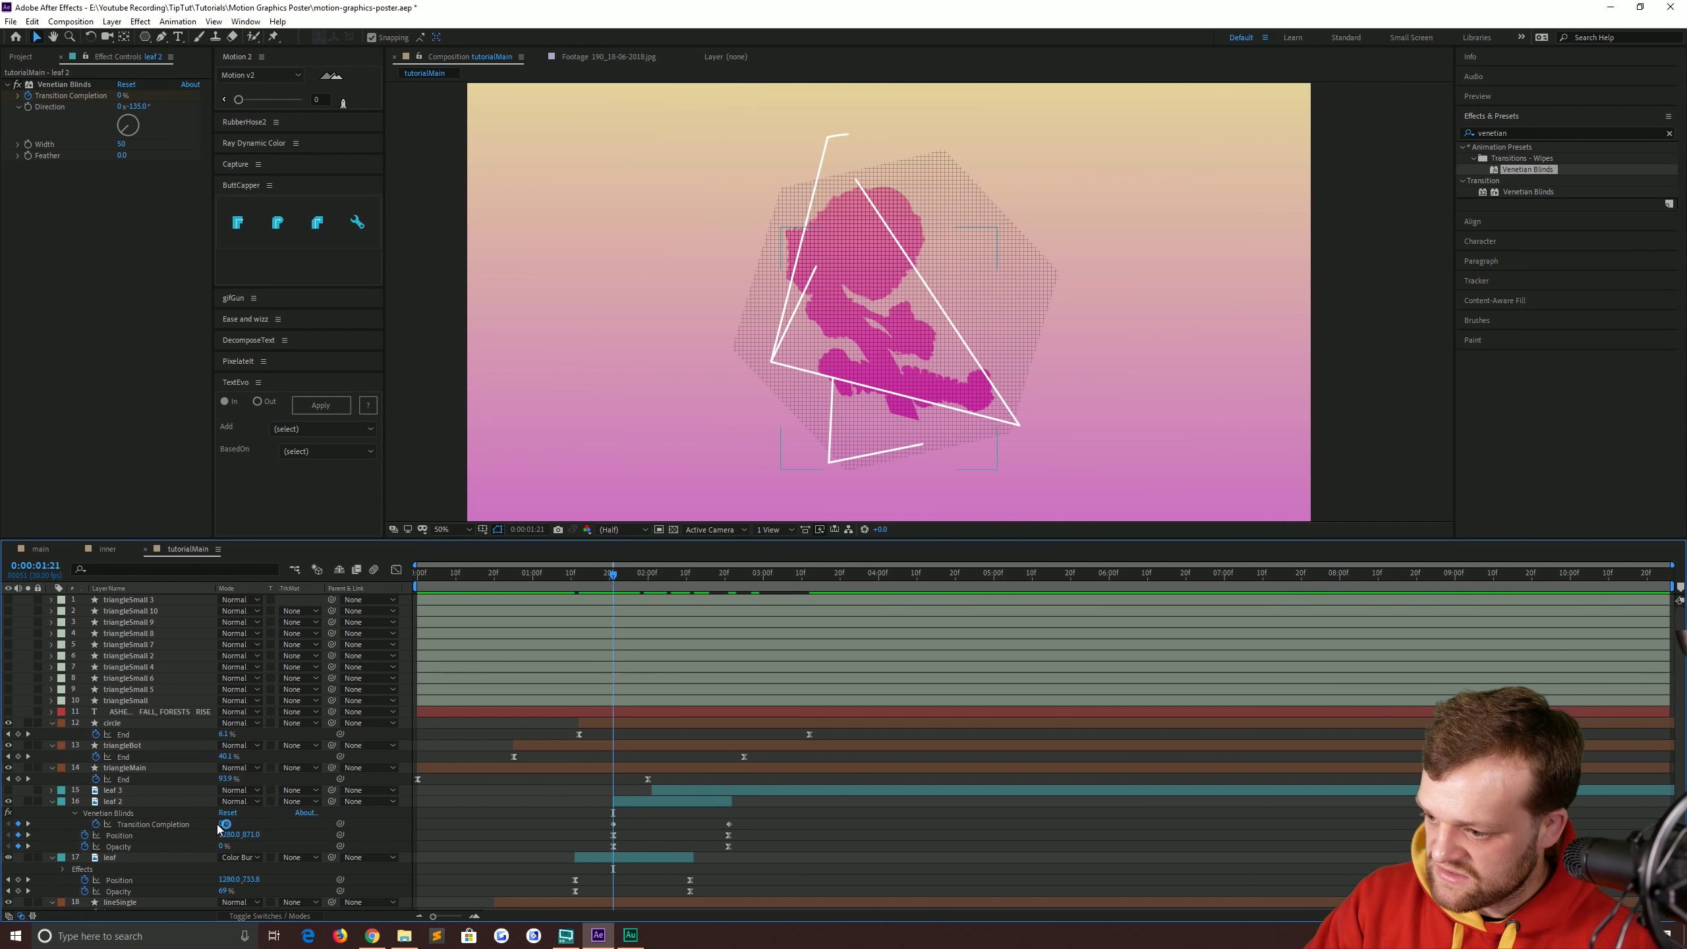
type("100")
key("Return")
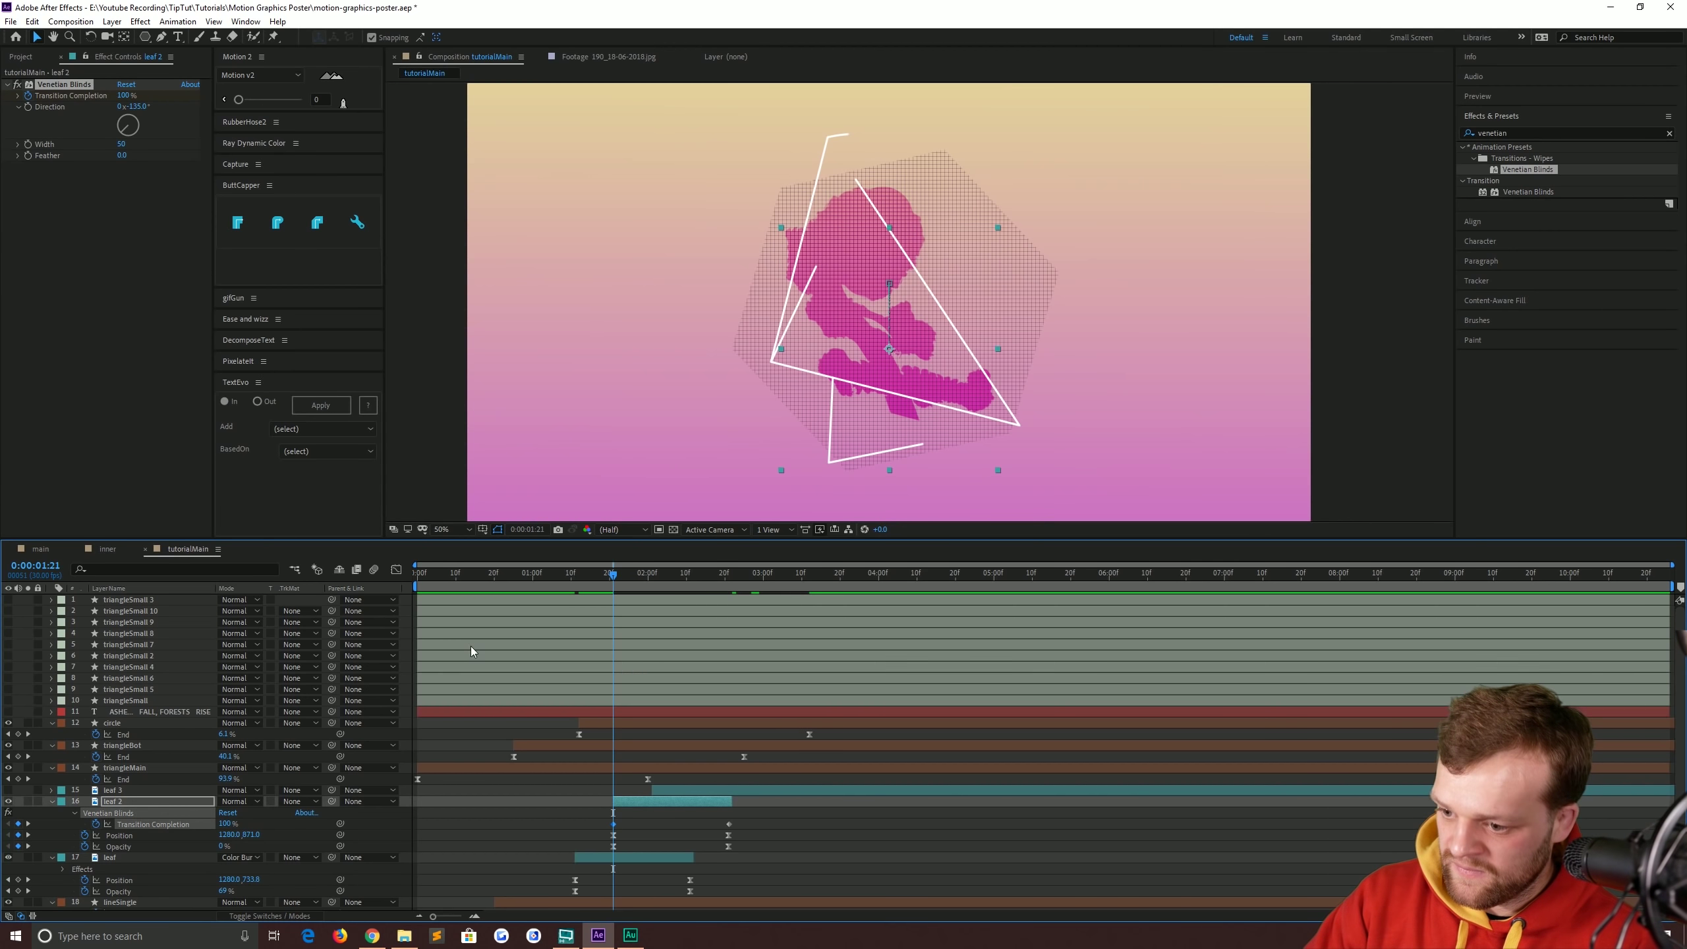
left_click_drag(612, 579, 679, 705)
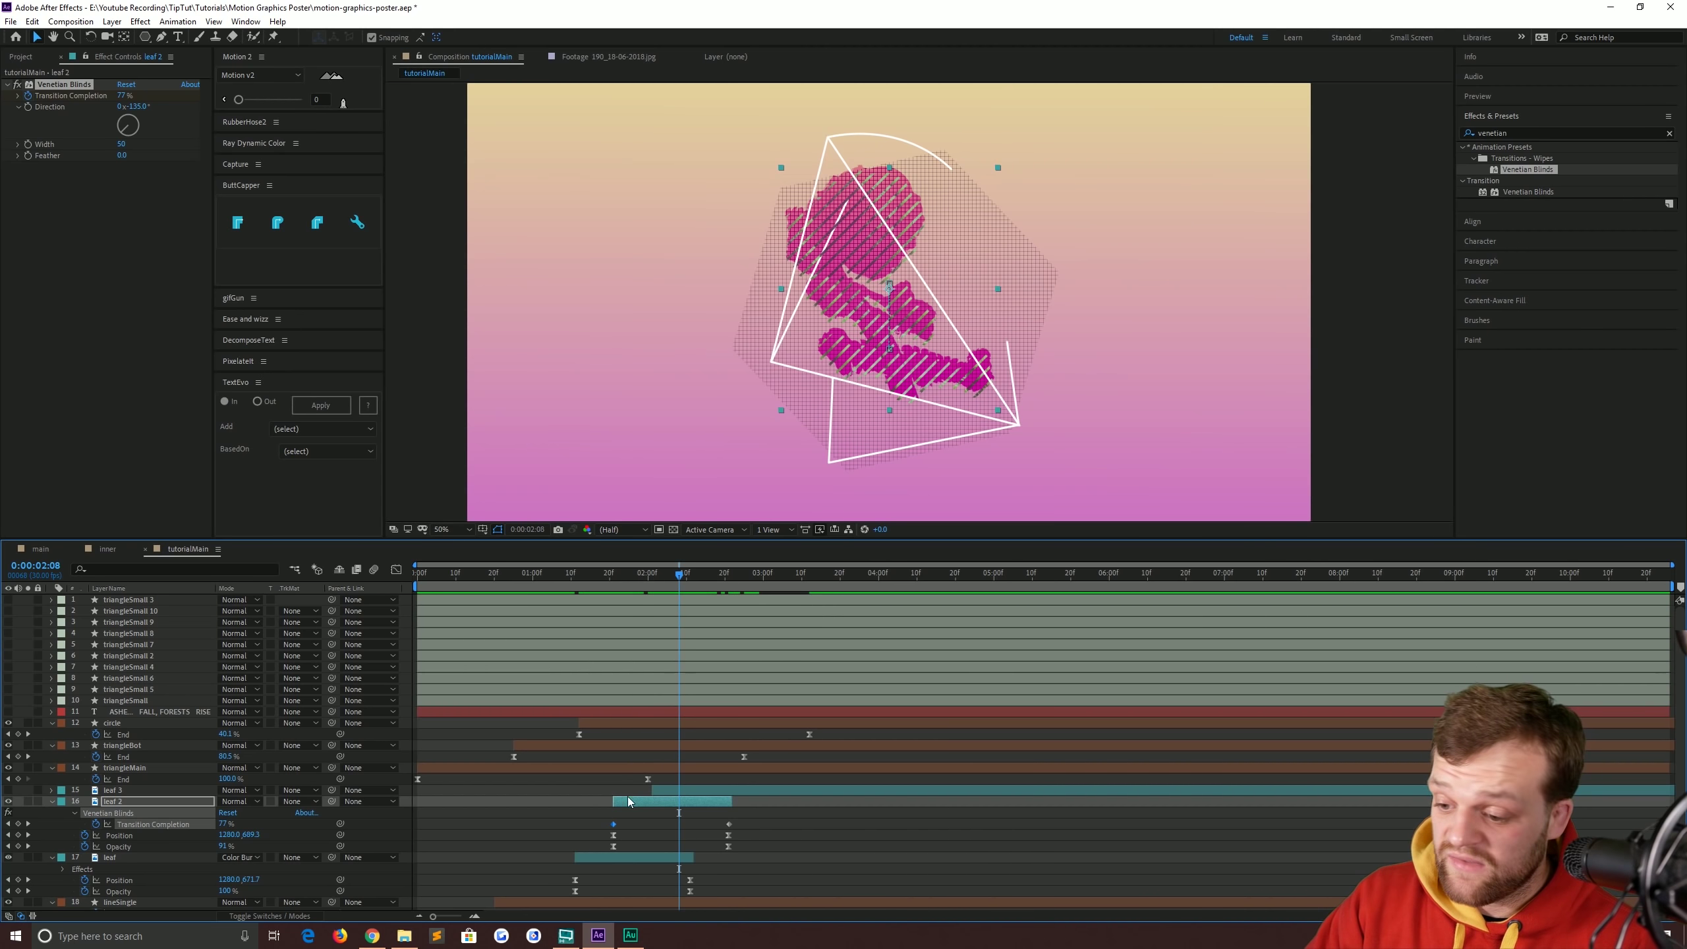
Make leaf 3 visible, review the leaf layers' timing, and find the frame where the original leaf appears.
left_click(665, 790)
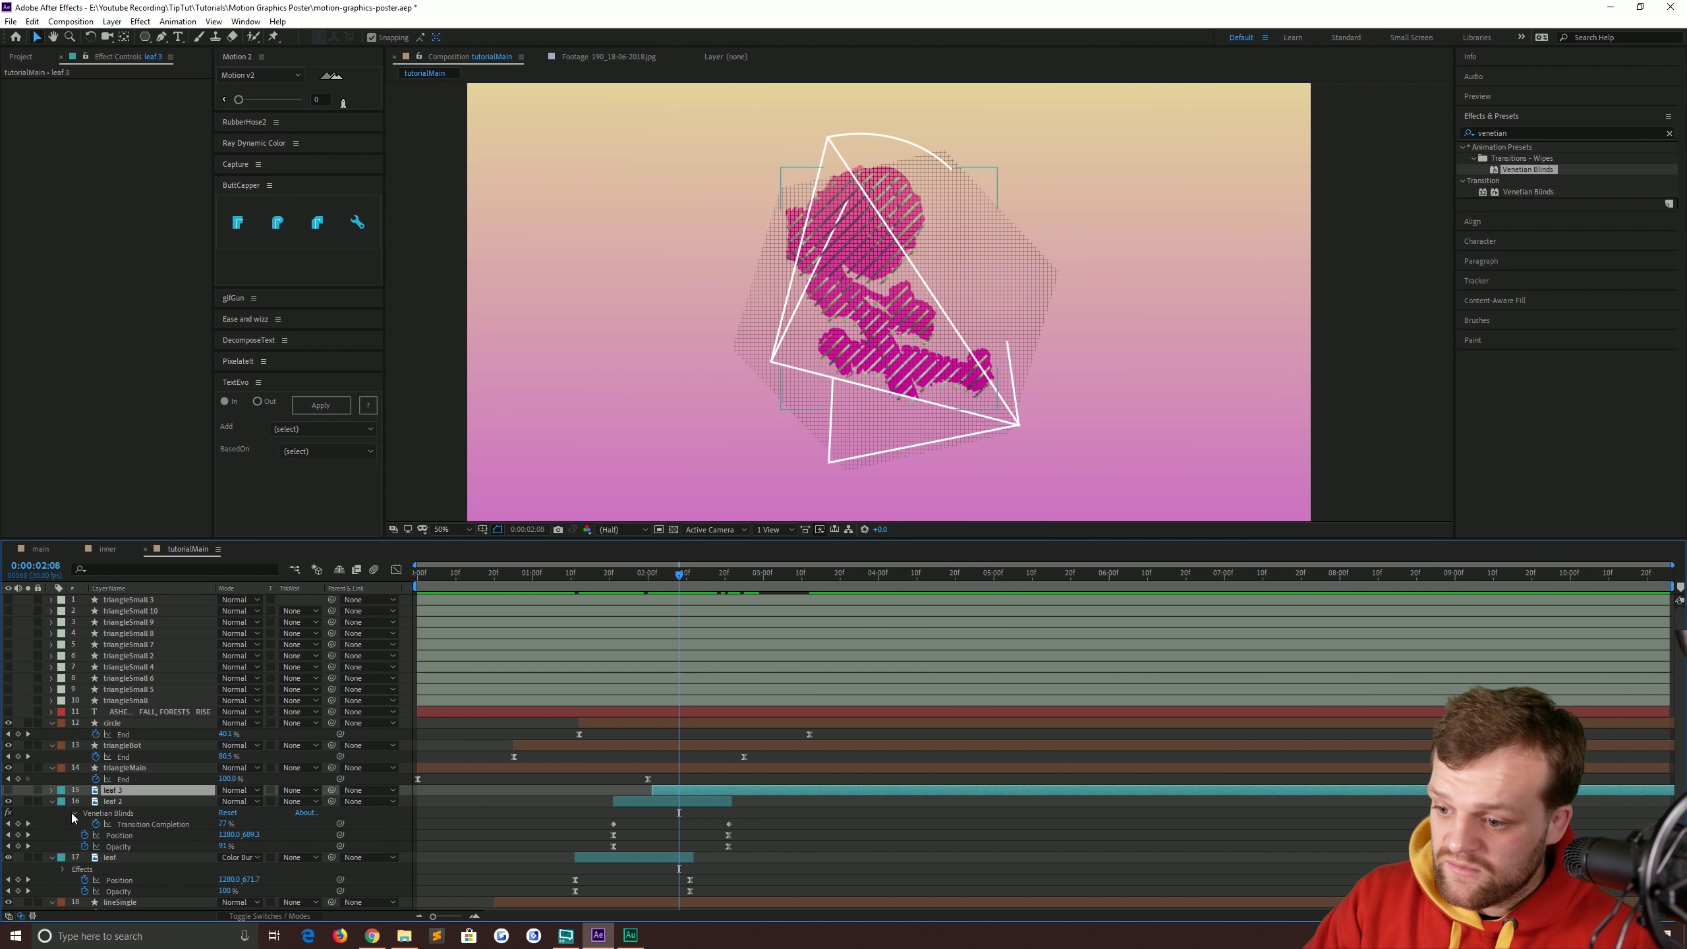
left_click(8, 790)
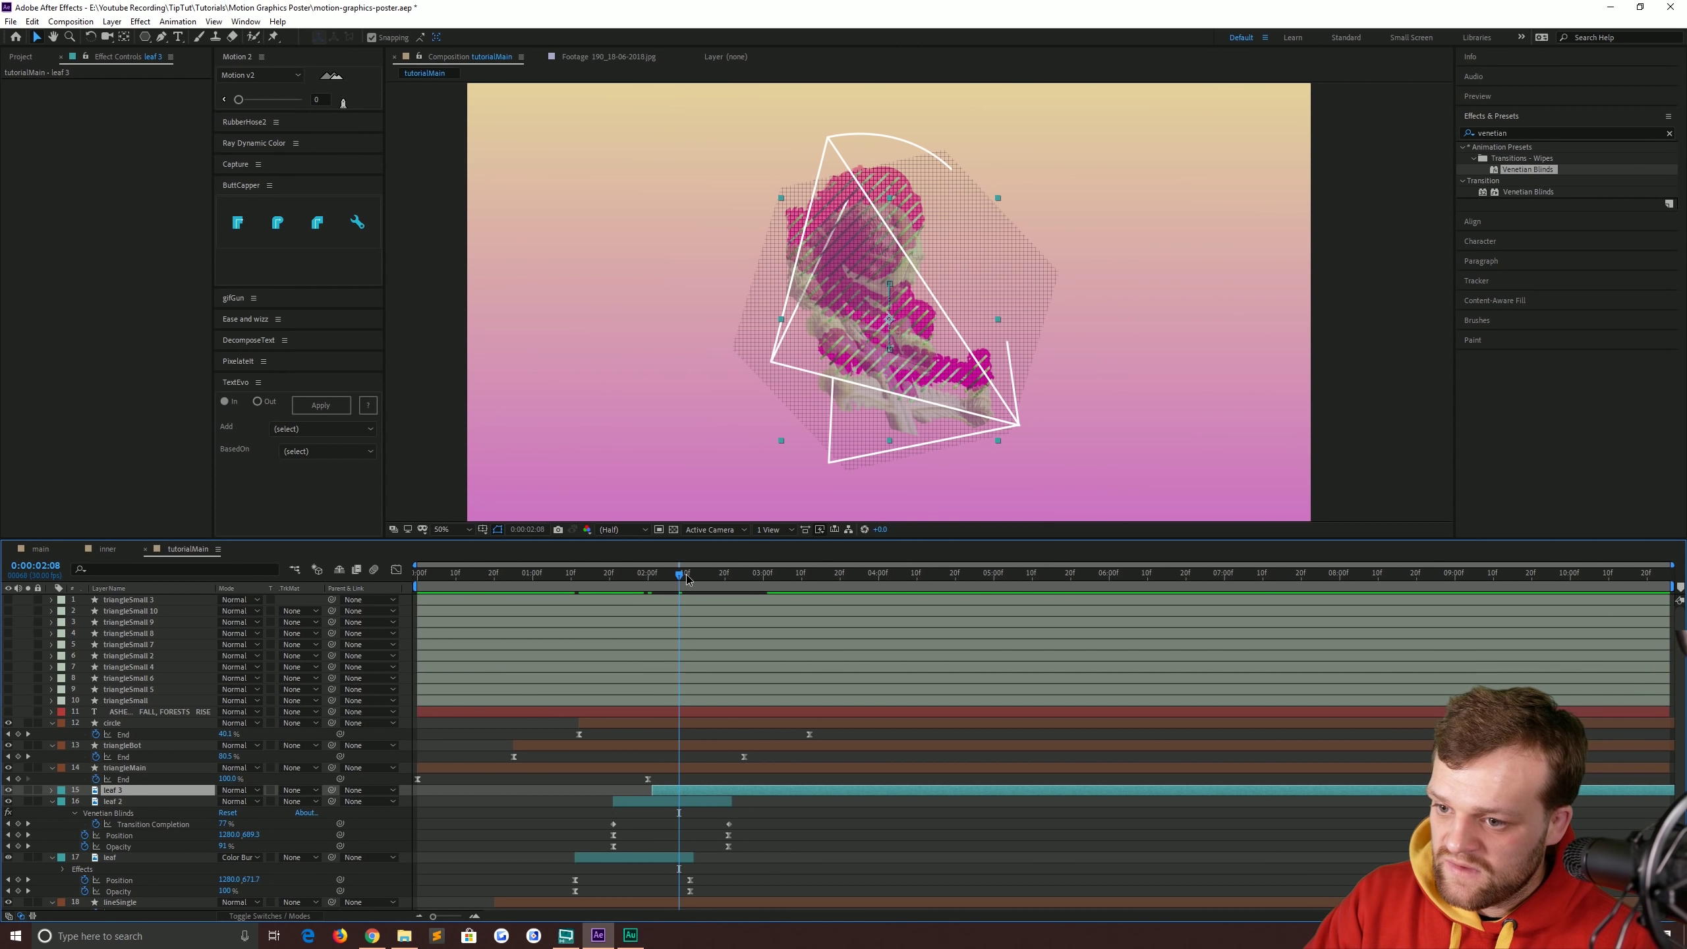
left_click_drag(687, 578, 786, 578)
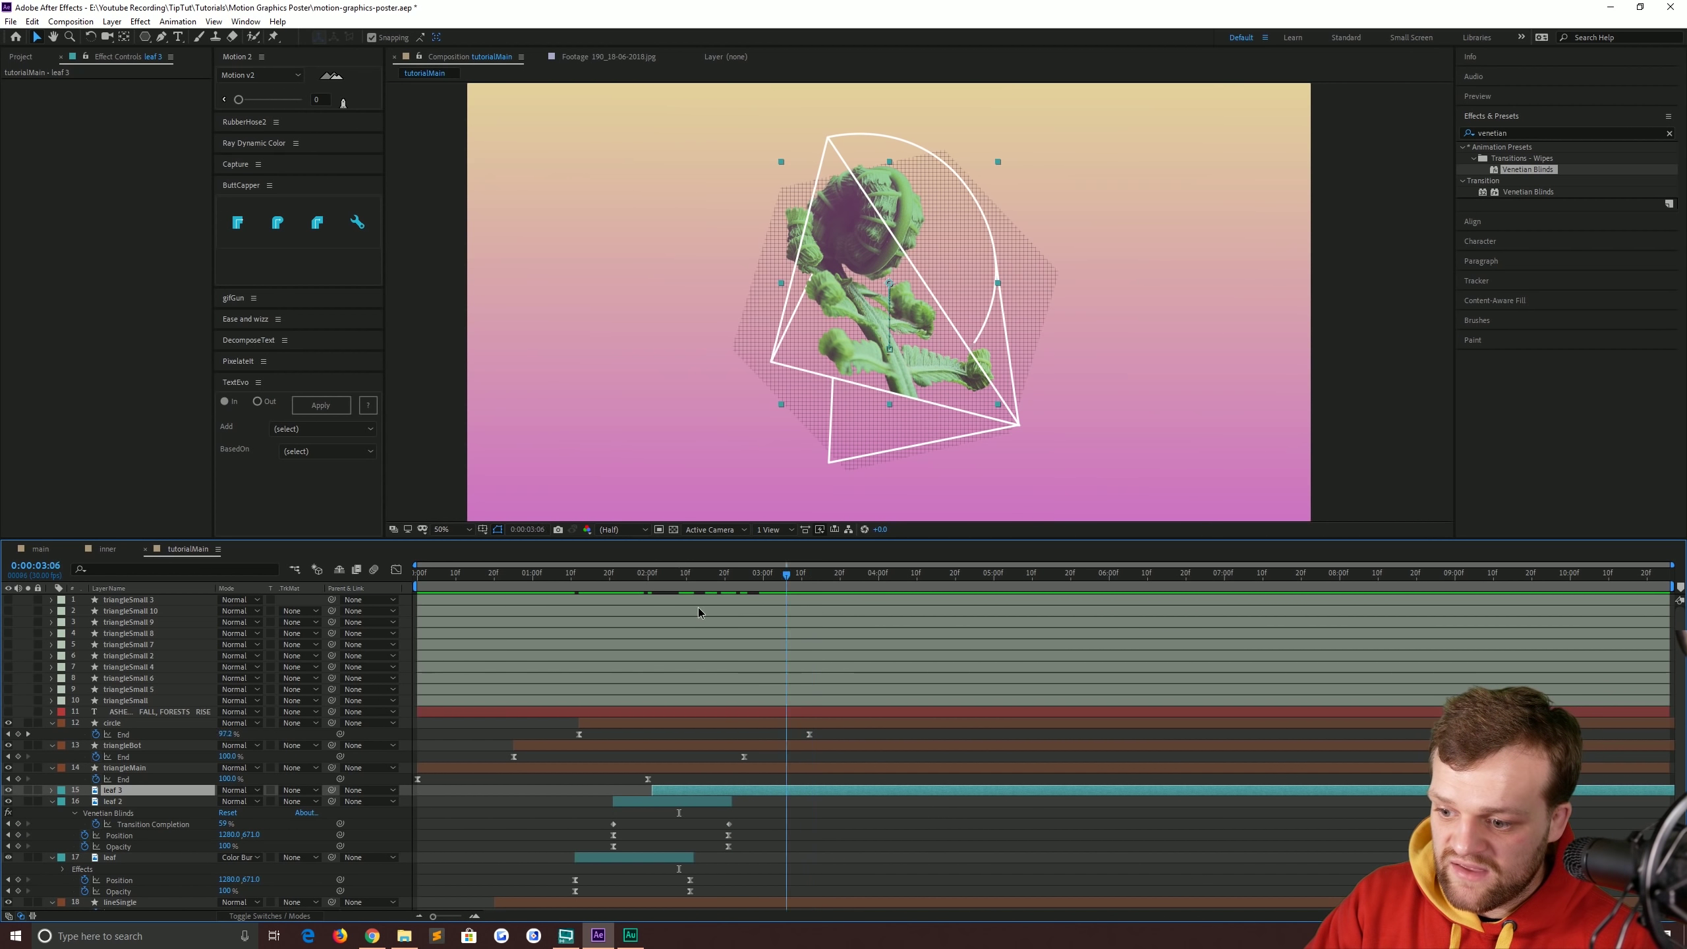
left_click(659, 573)
key("u")
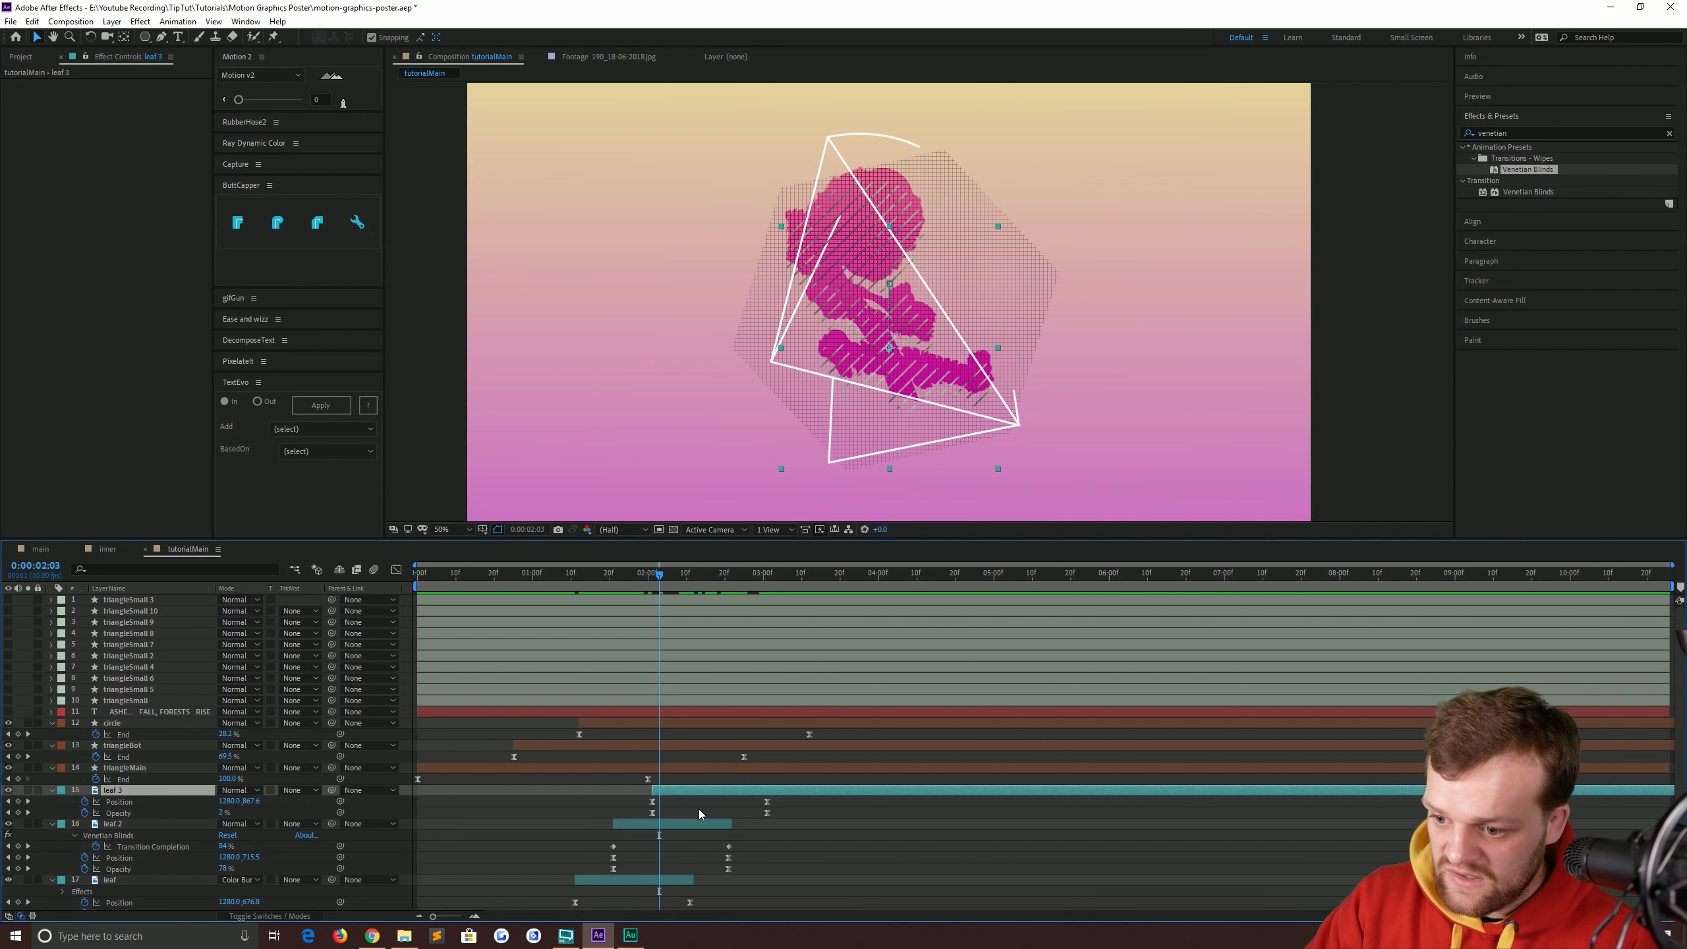
left_click(690, 822)
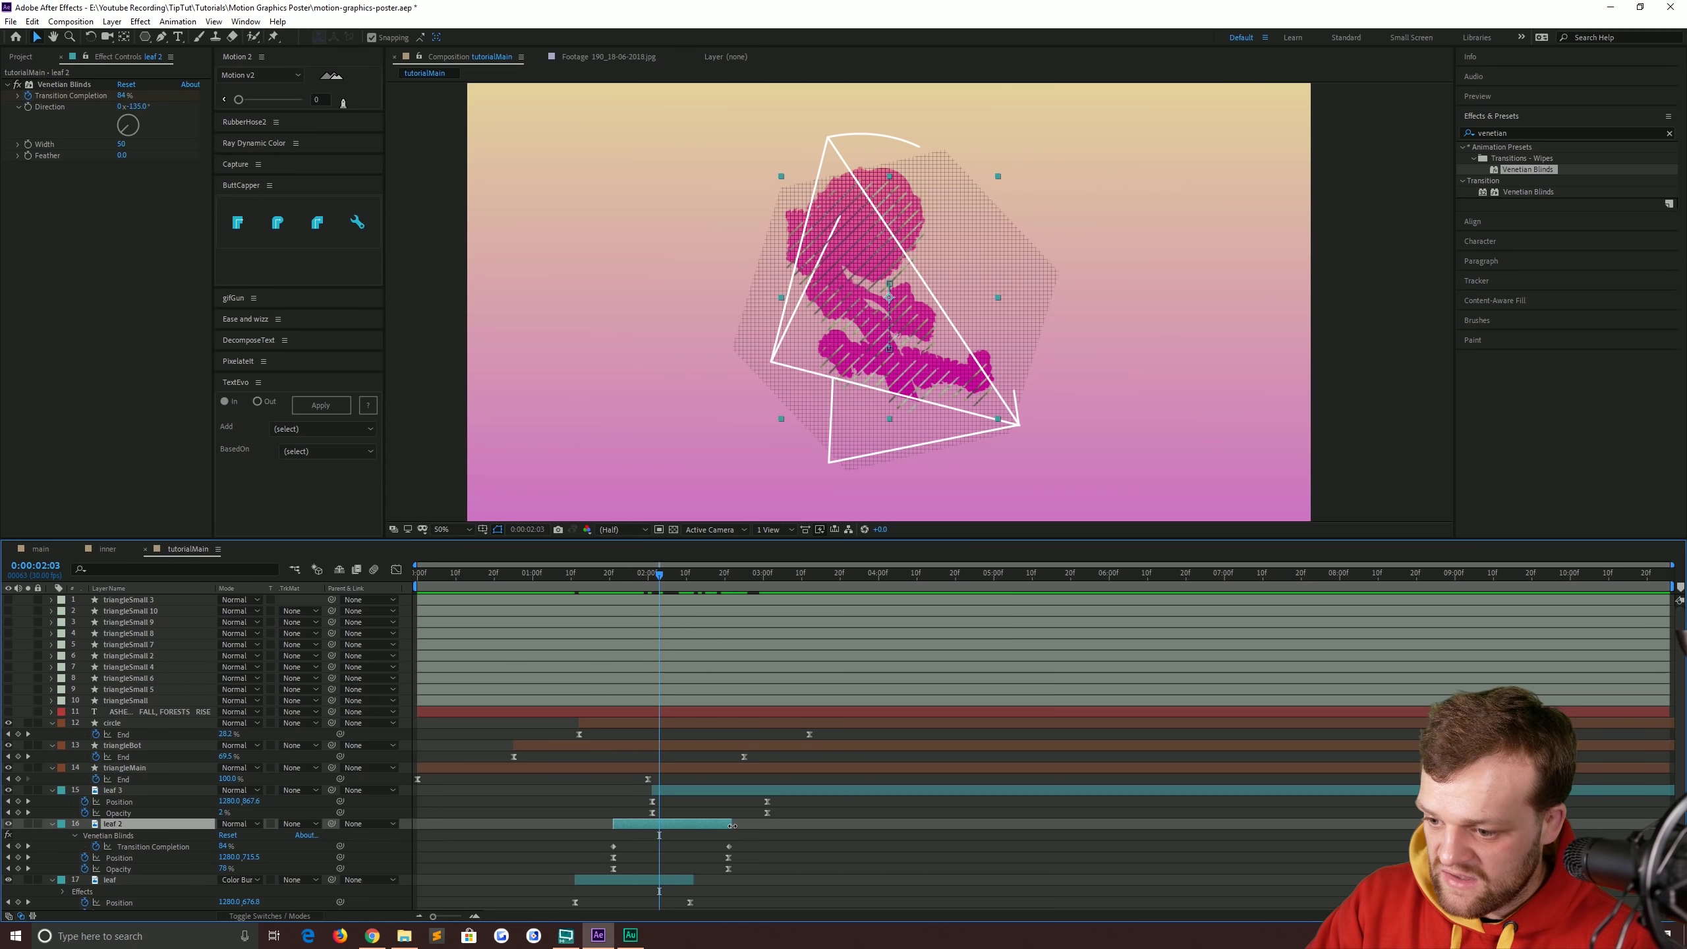
scroll(627, 857, "down", 1)
left_click(627, 845)
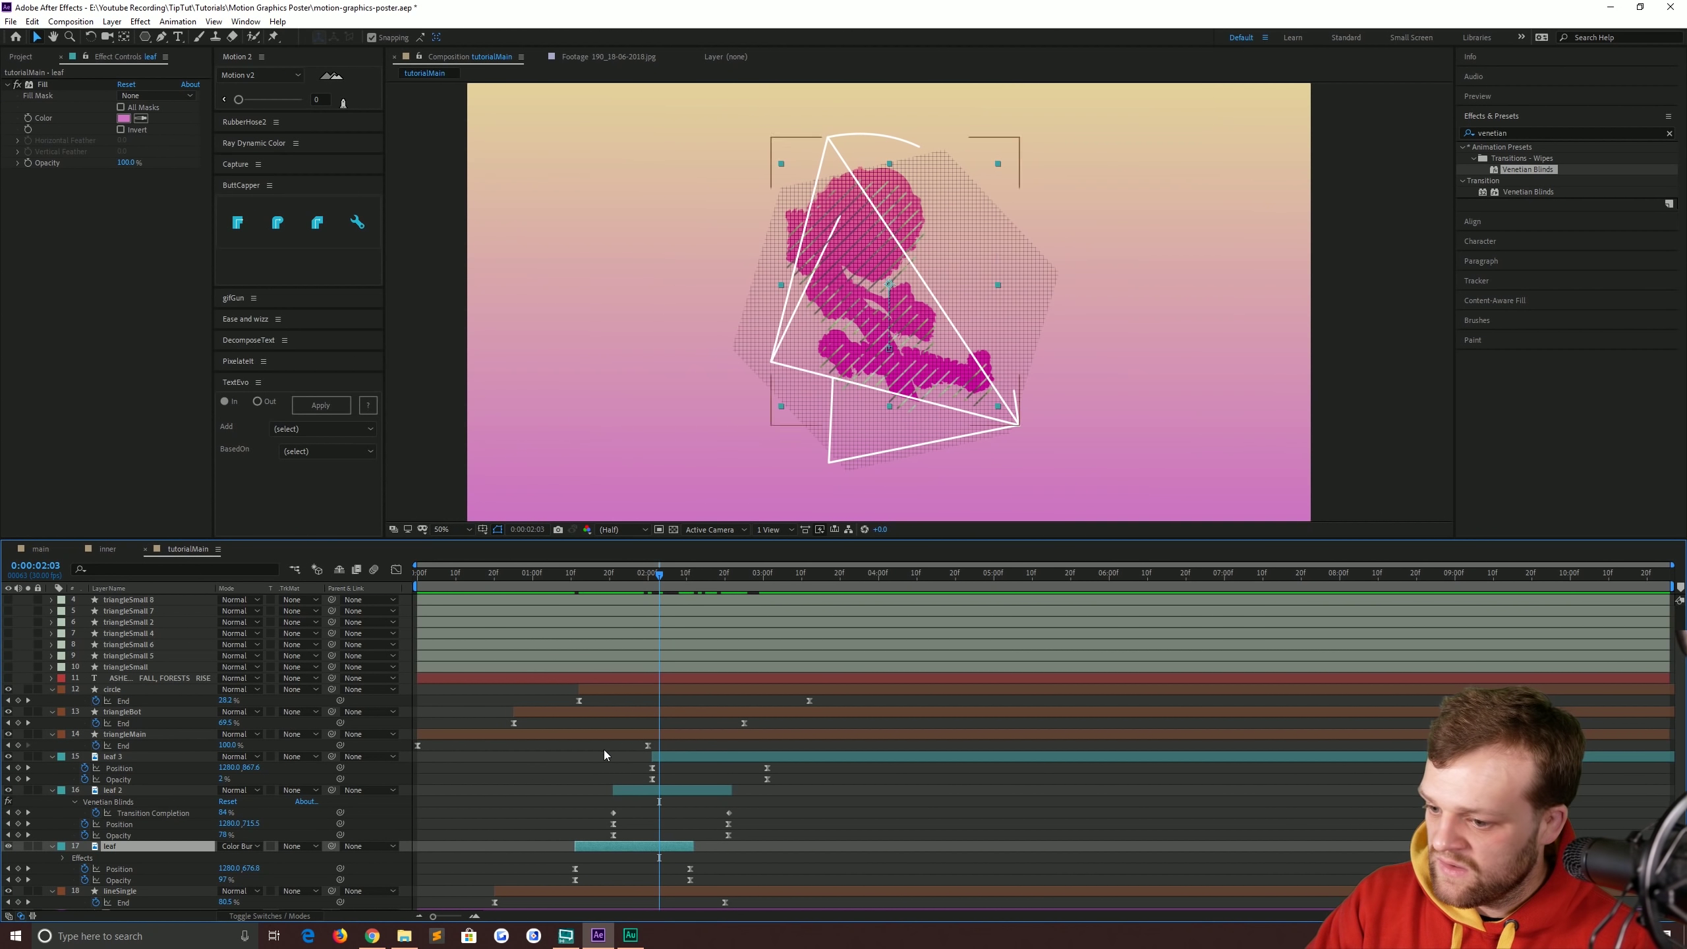
left_click(706, 760)
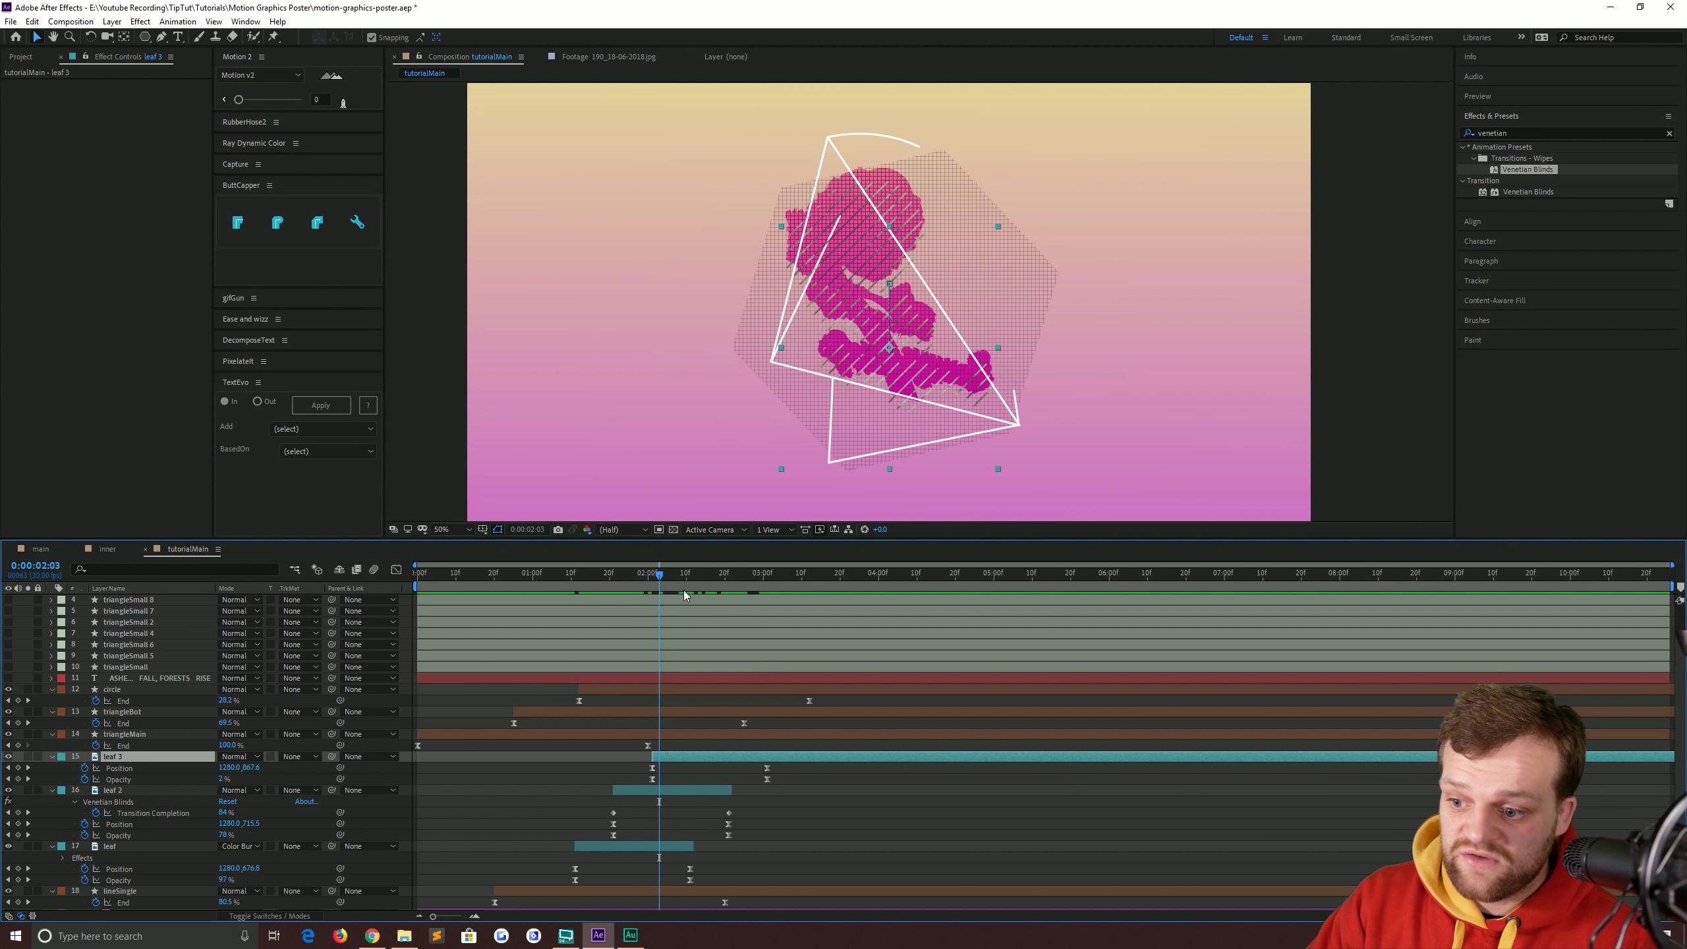
left_click_drag(734, 584, 598, 660)
left_click(591, 847)
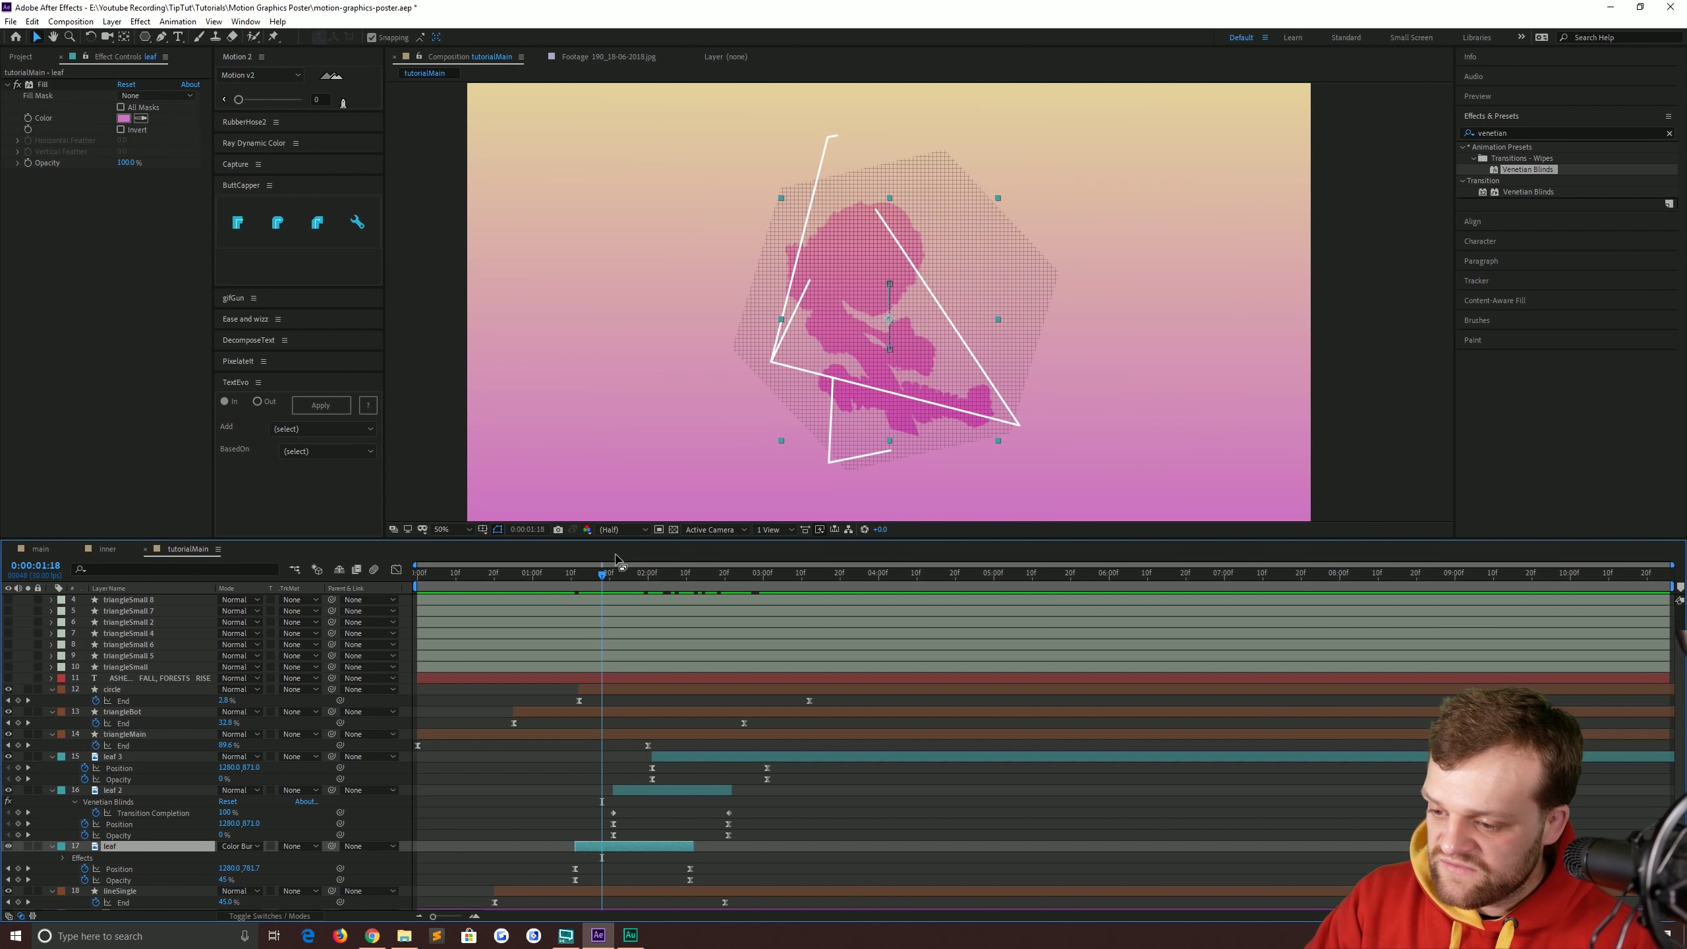
mouse_move(598, 576)
left_mouse_down()
mouse_move(576, 583)
mouse_move(608, 589)
left_mouse_up()
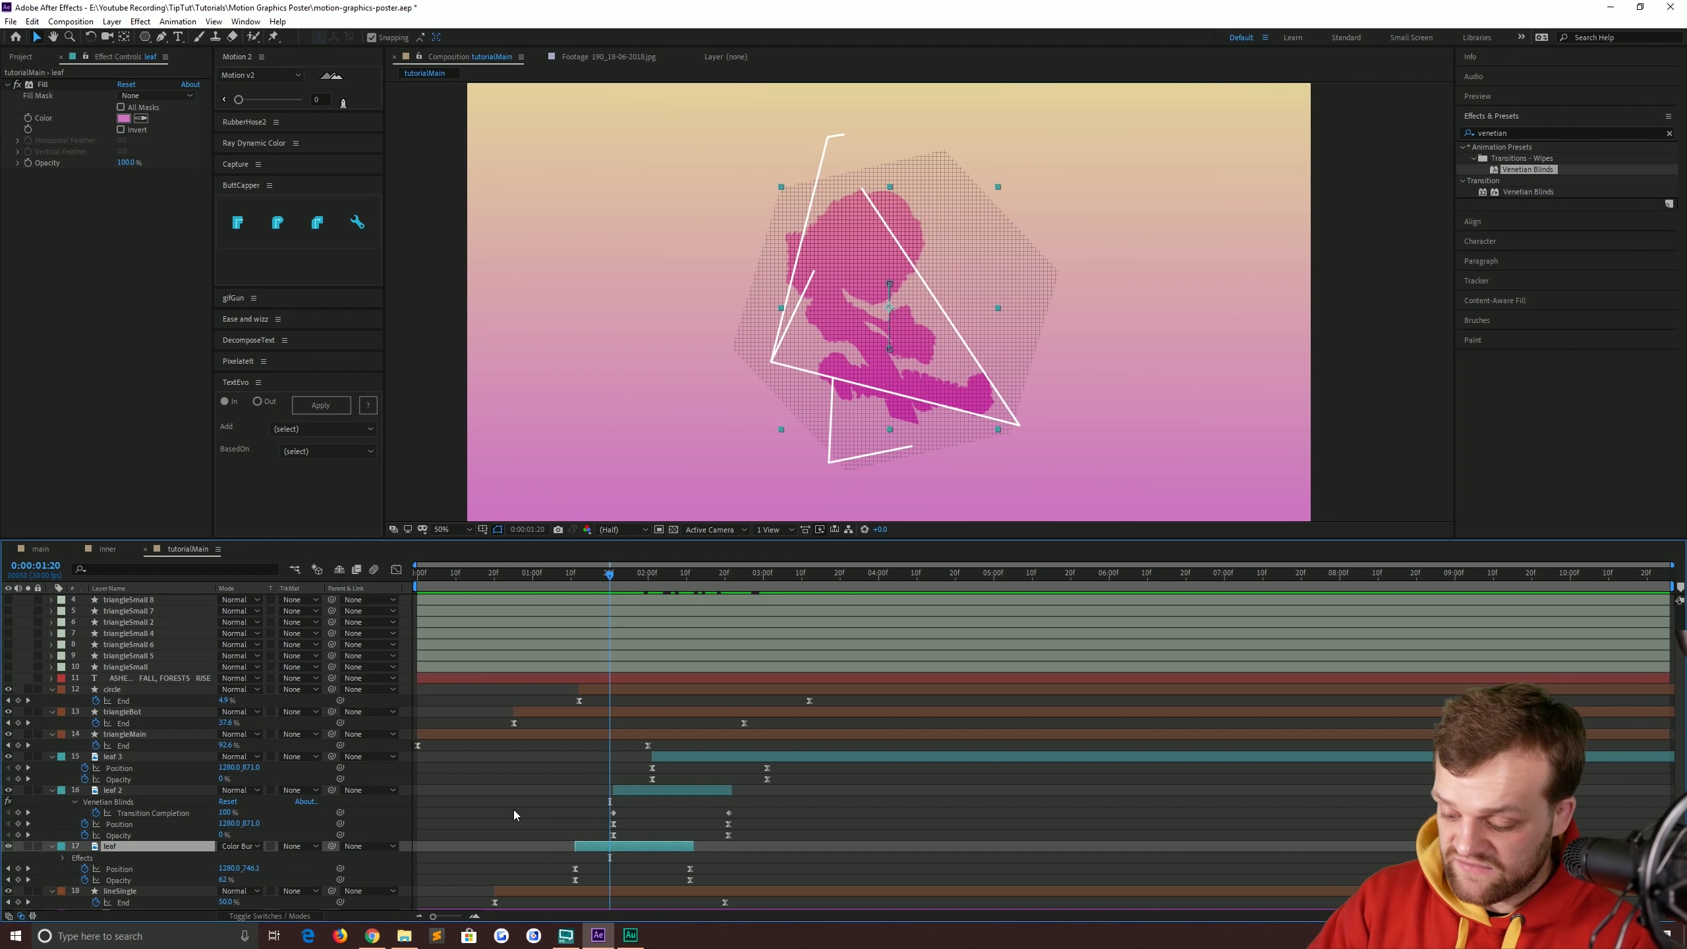
Split the leaf layer into leaf 4, split again at 0:00:01:23, and check leaf 4's keyframes.
key("ctrl+shift+d")
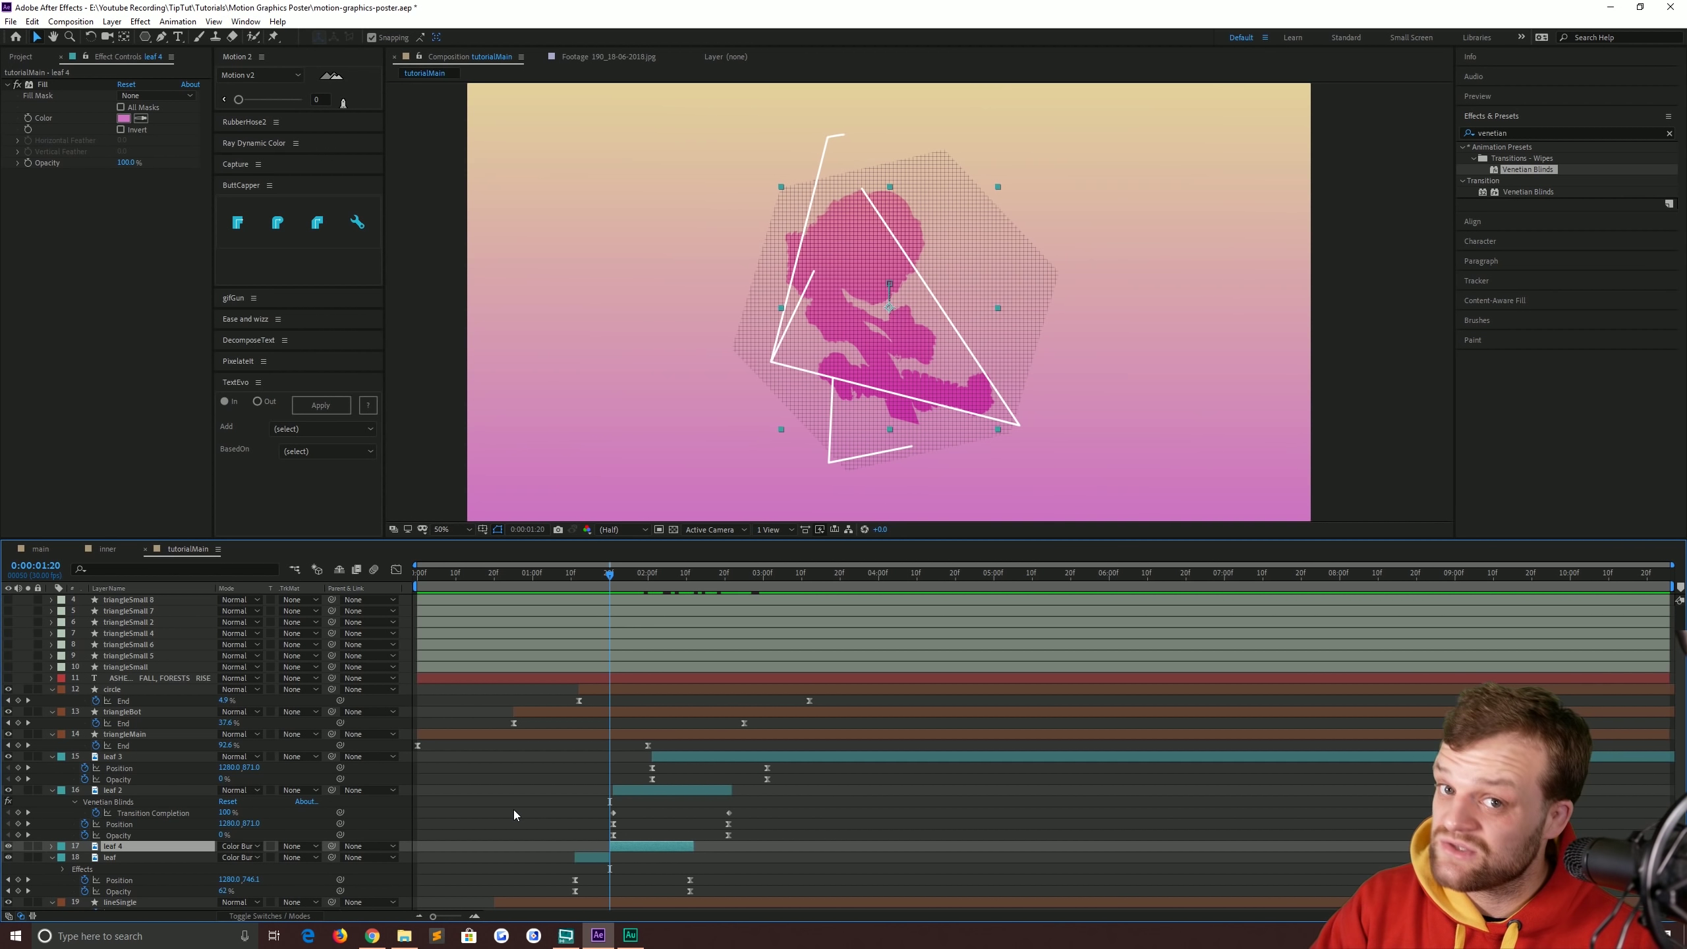
key("u")
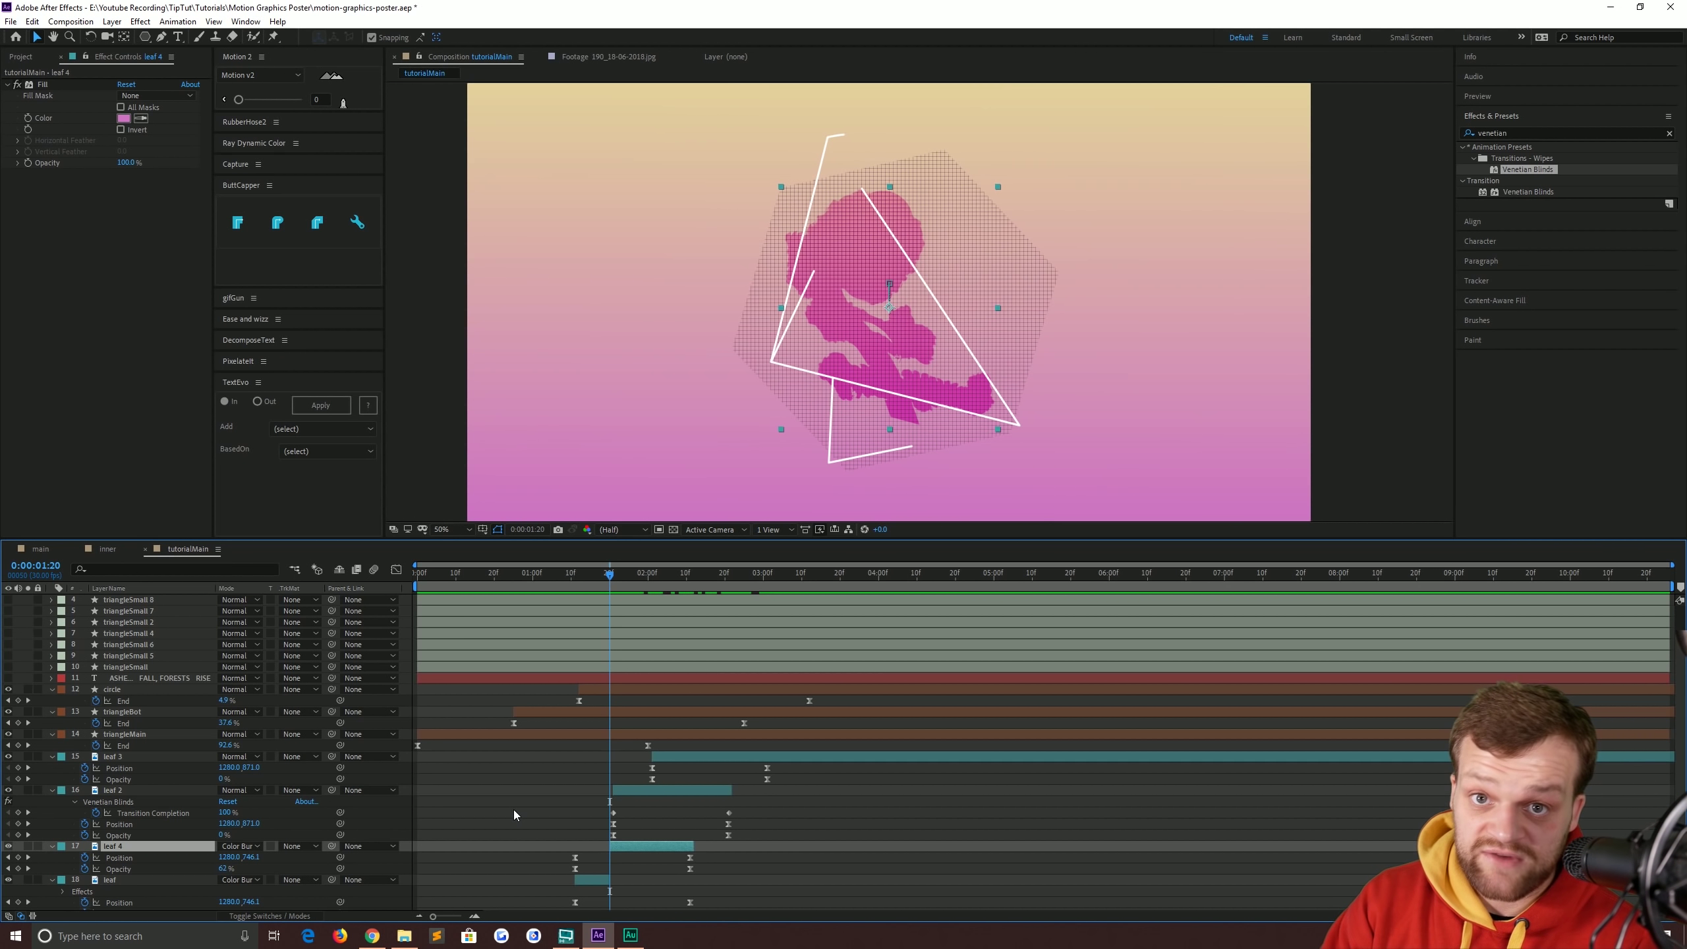
key("u")
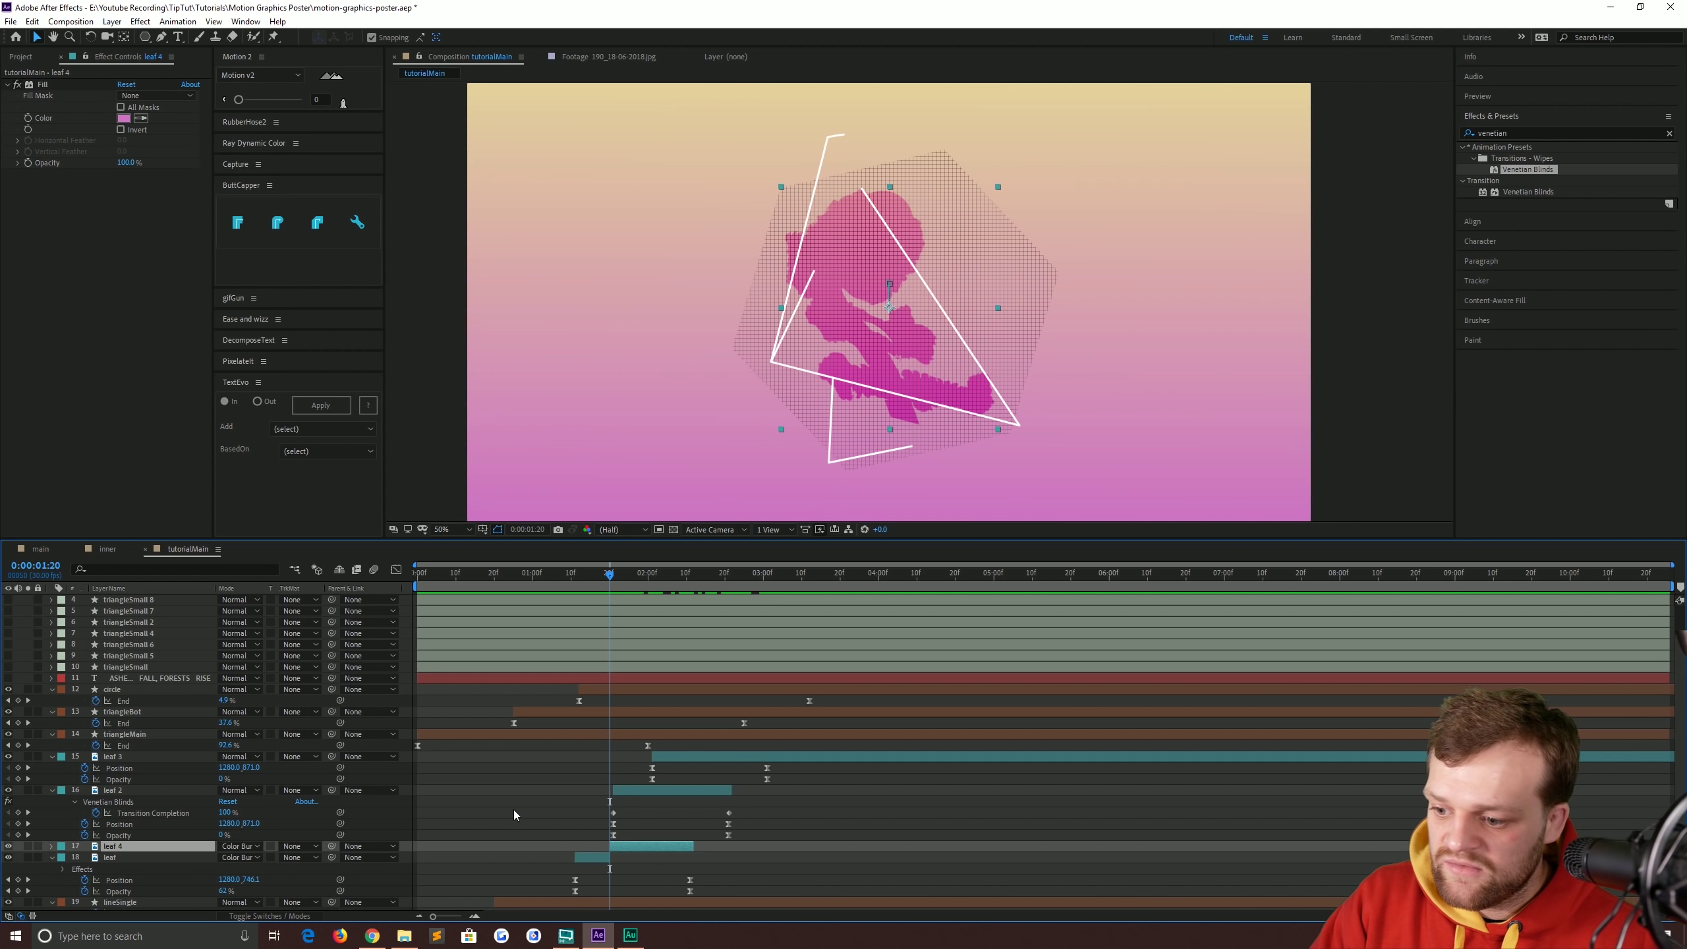
key("Page_Down")
key("Page_Down")
key("Page_Down")
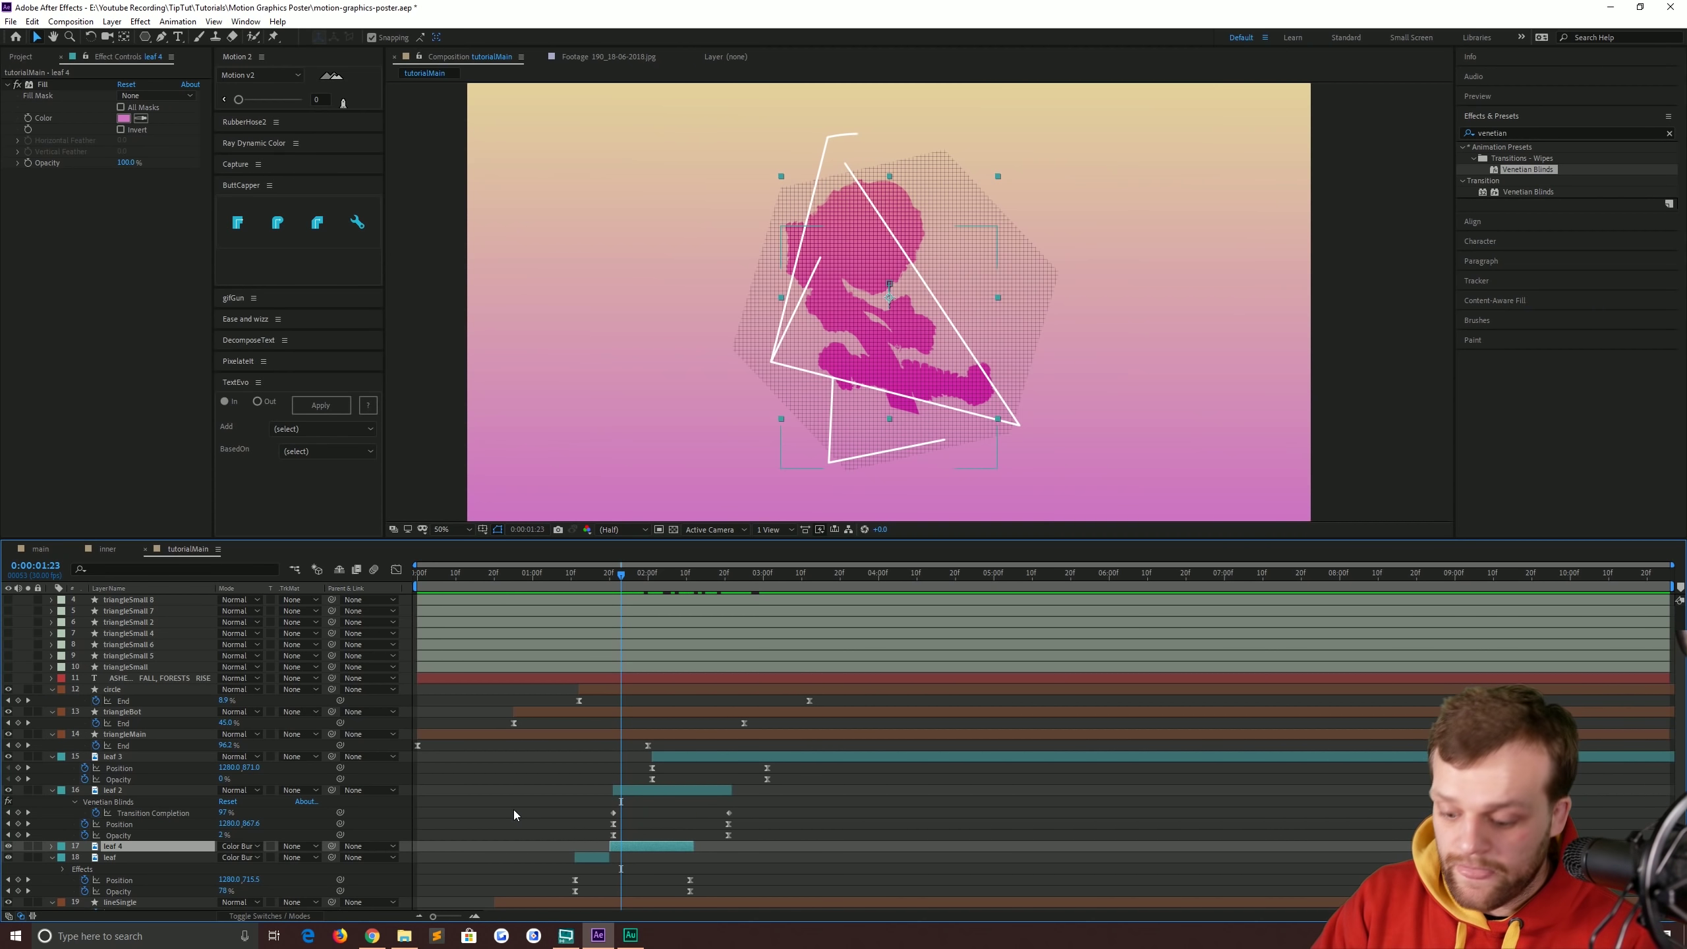
key("ctrl+shift+d")
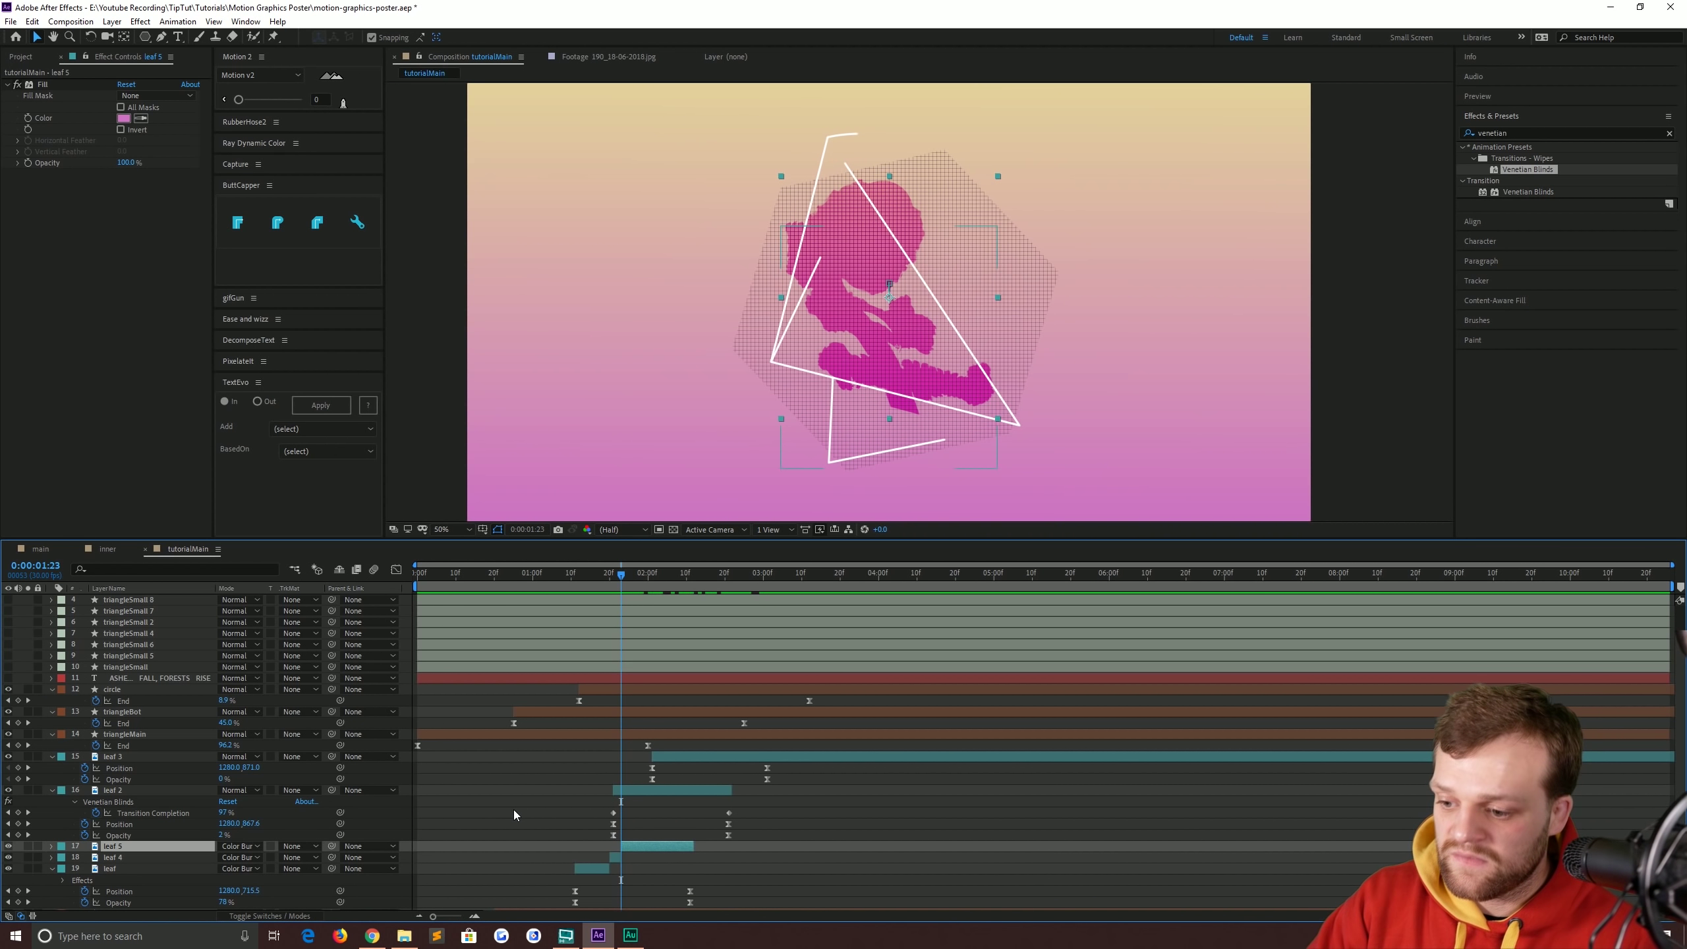
left_click_drag(620, 572, 617, 577)
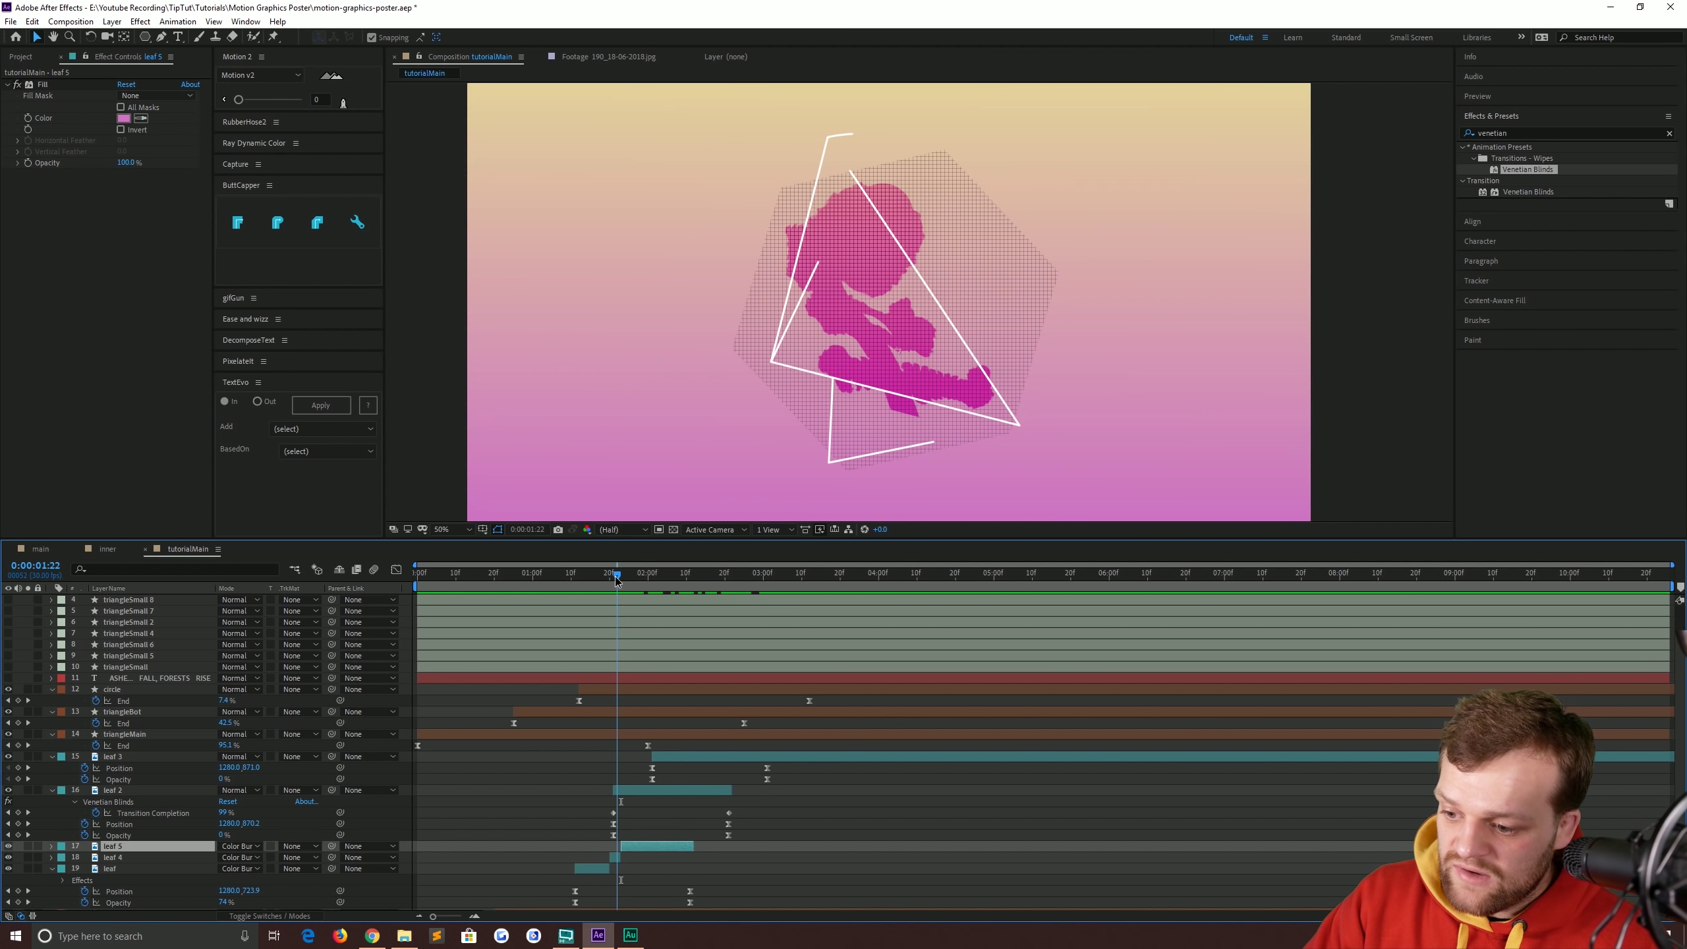
left_click(613, 858)
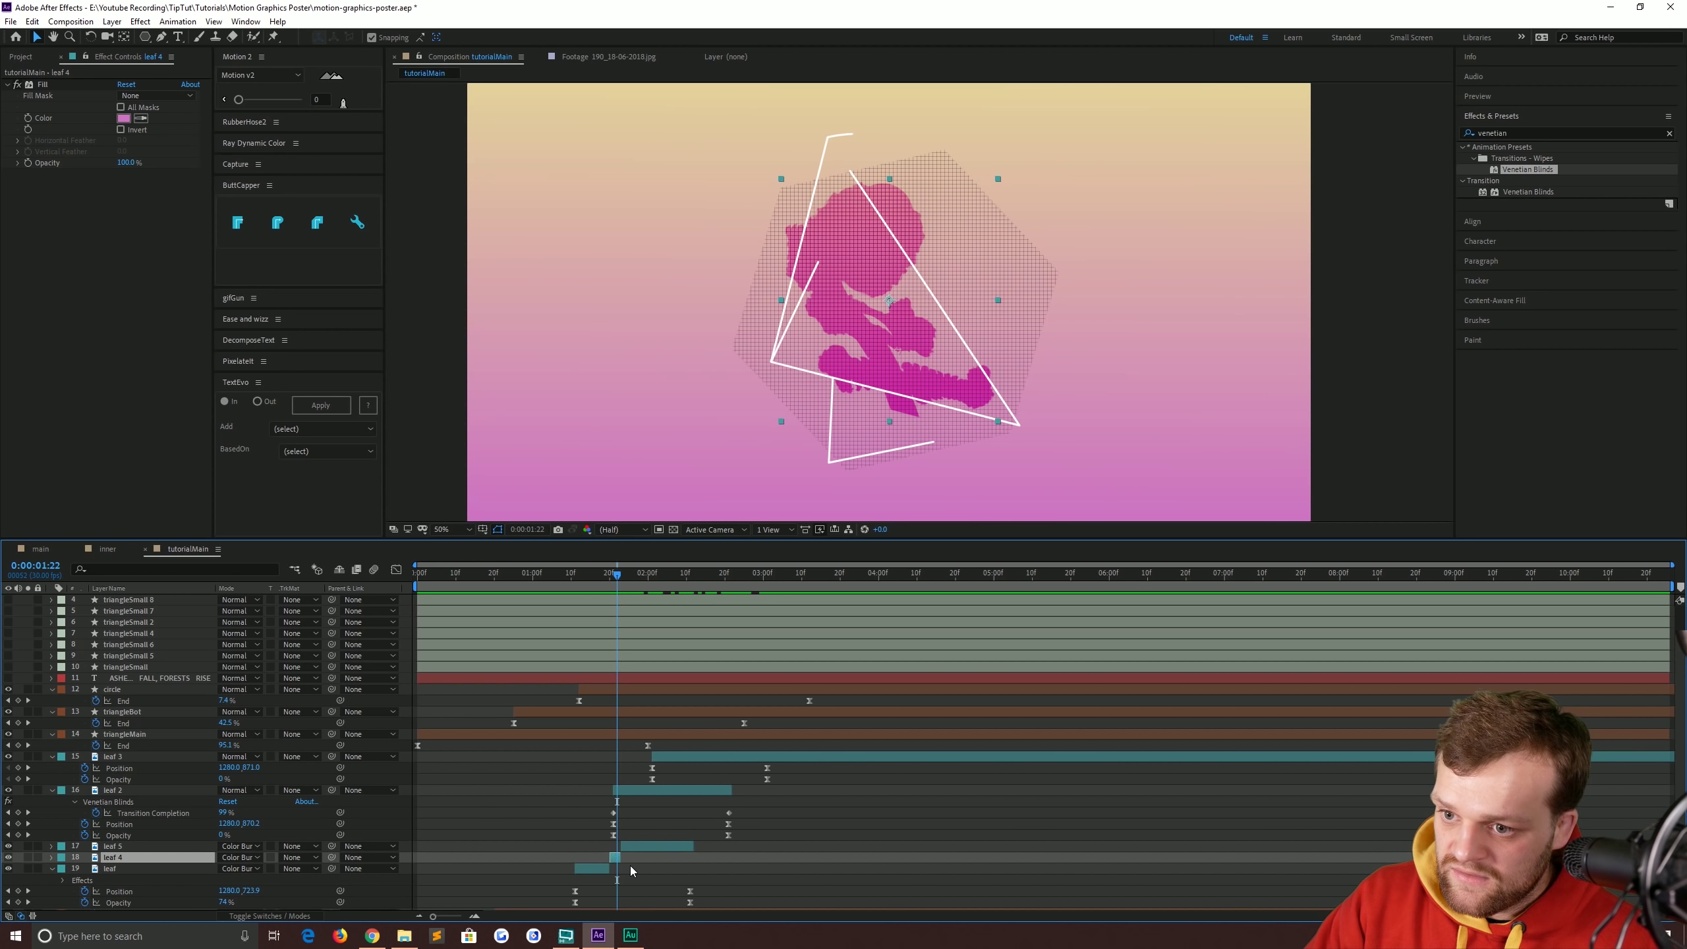
key("u")
scroll(684, 858, "down", 1)
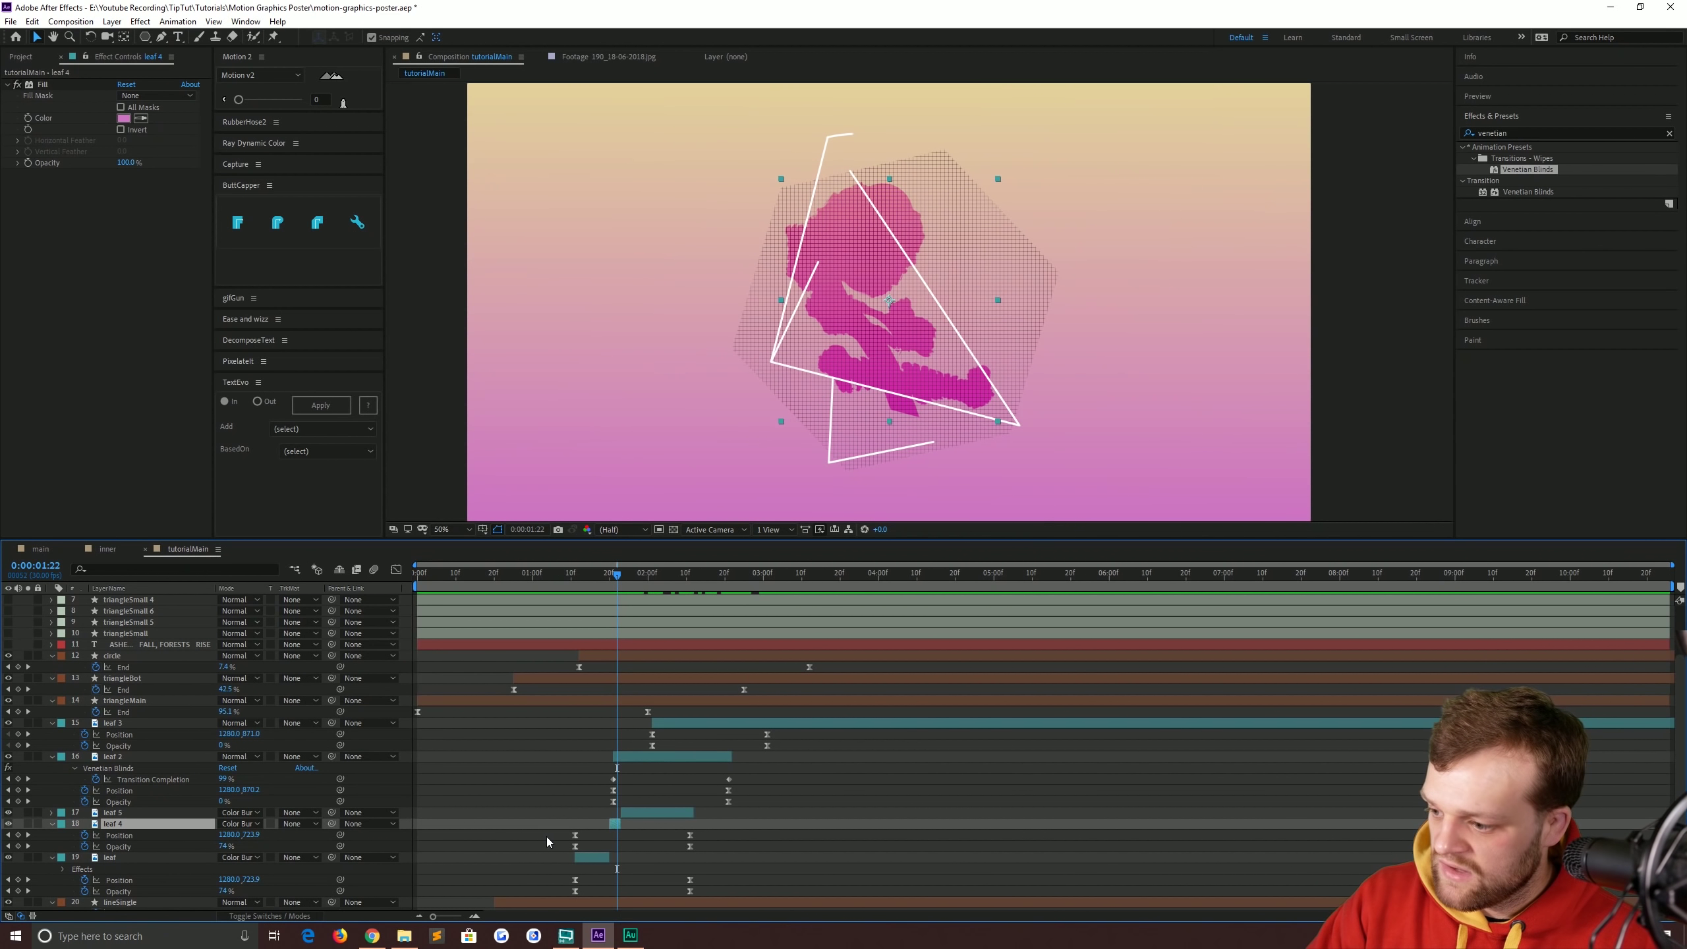
left_click_drag(556, 832, 730, 859)
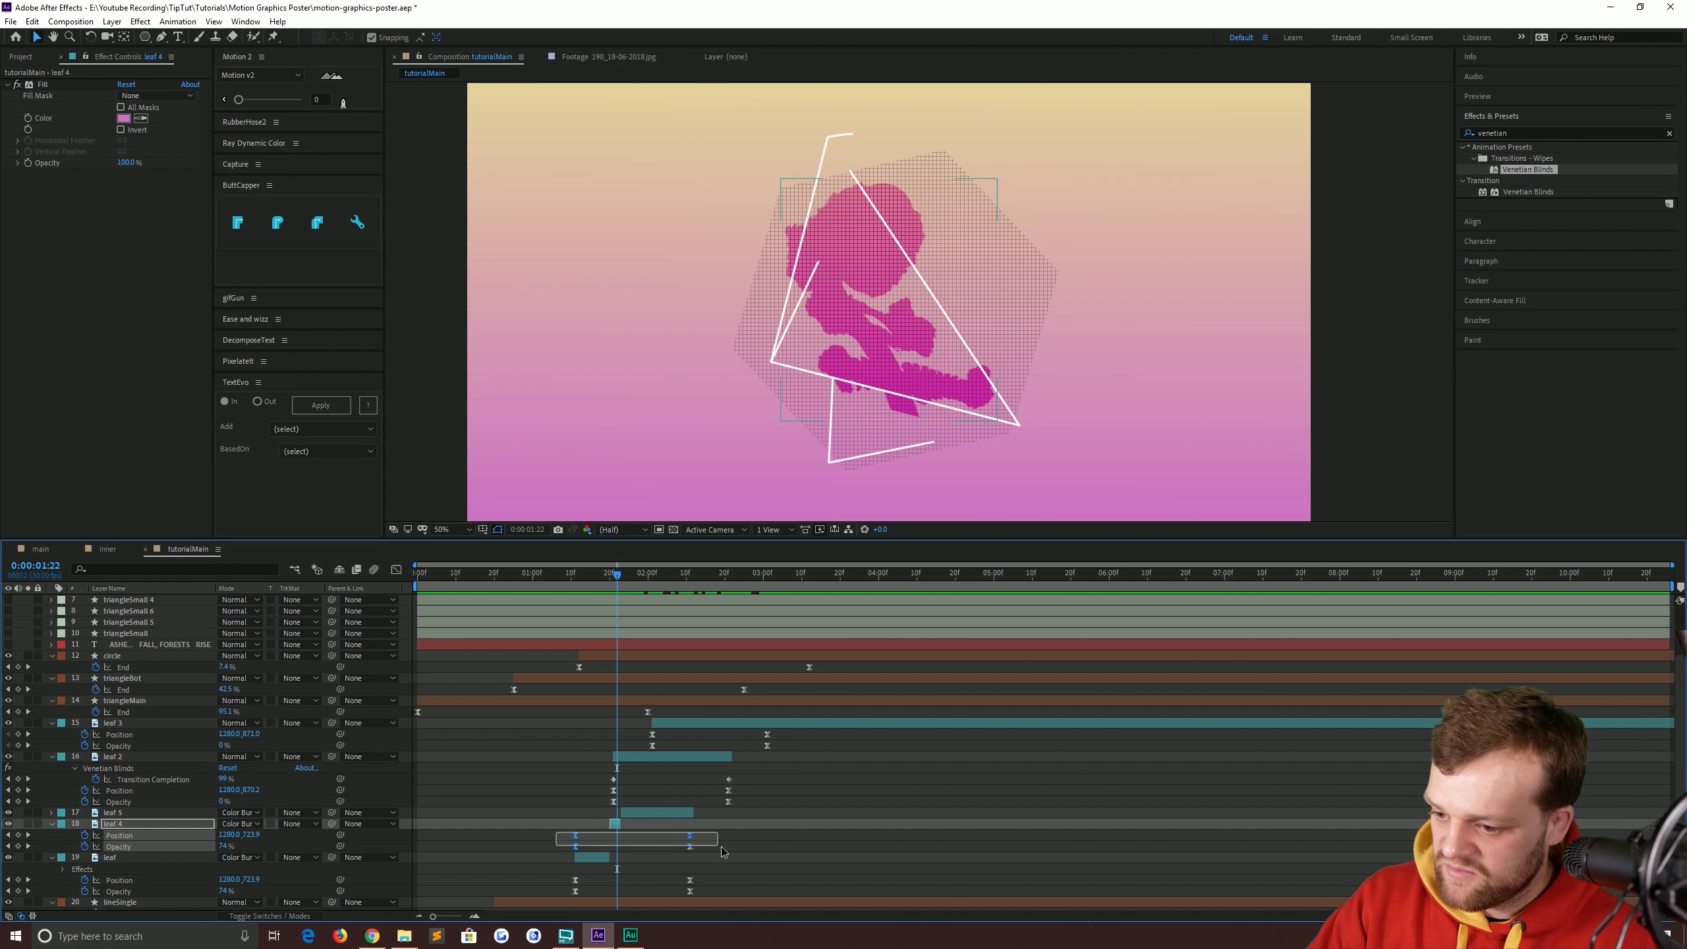
left_click(28, 836)
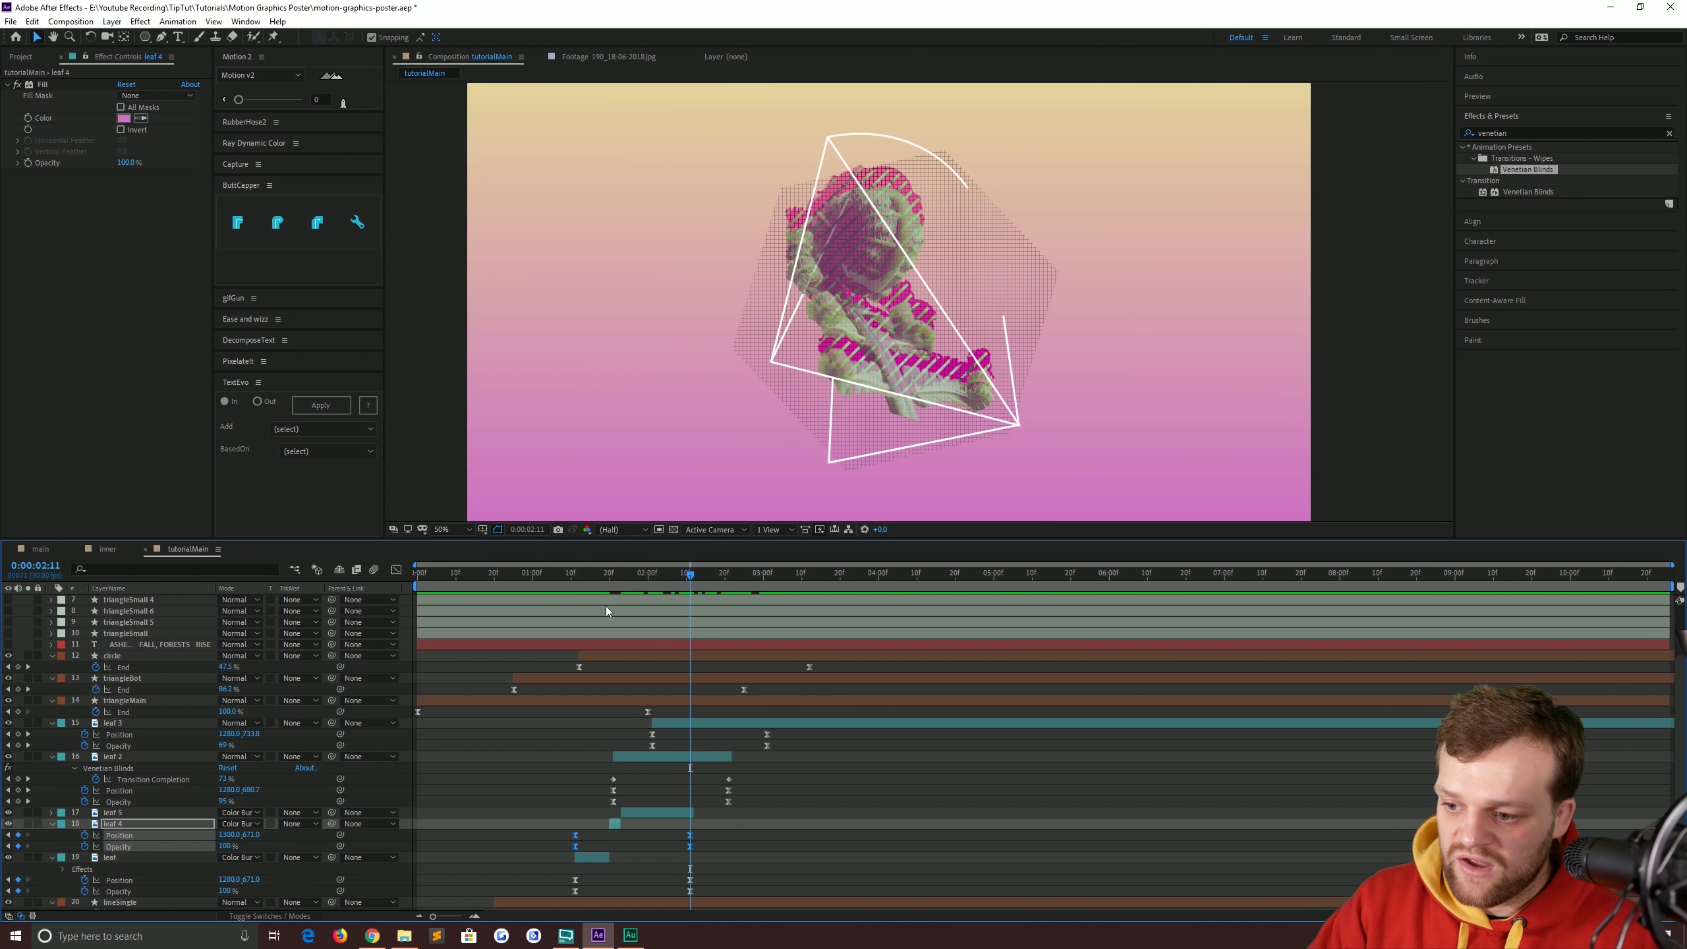
left_click(606, 582)
mouse_move(606, 583)
left_mouse_down()
mouse_move(627, 579)
mouse_move(585, 585)
mouse_move(633, 586)
left_mouse_up()
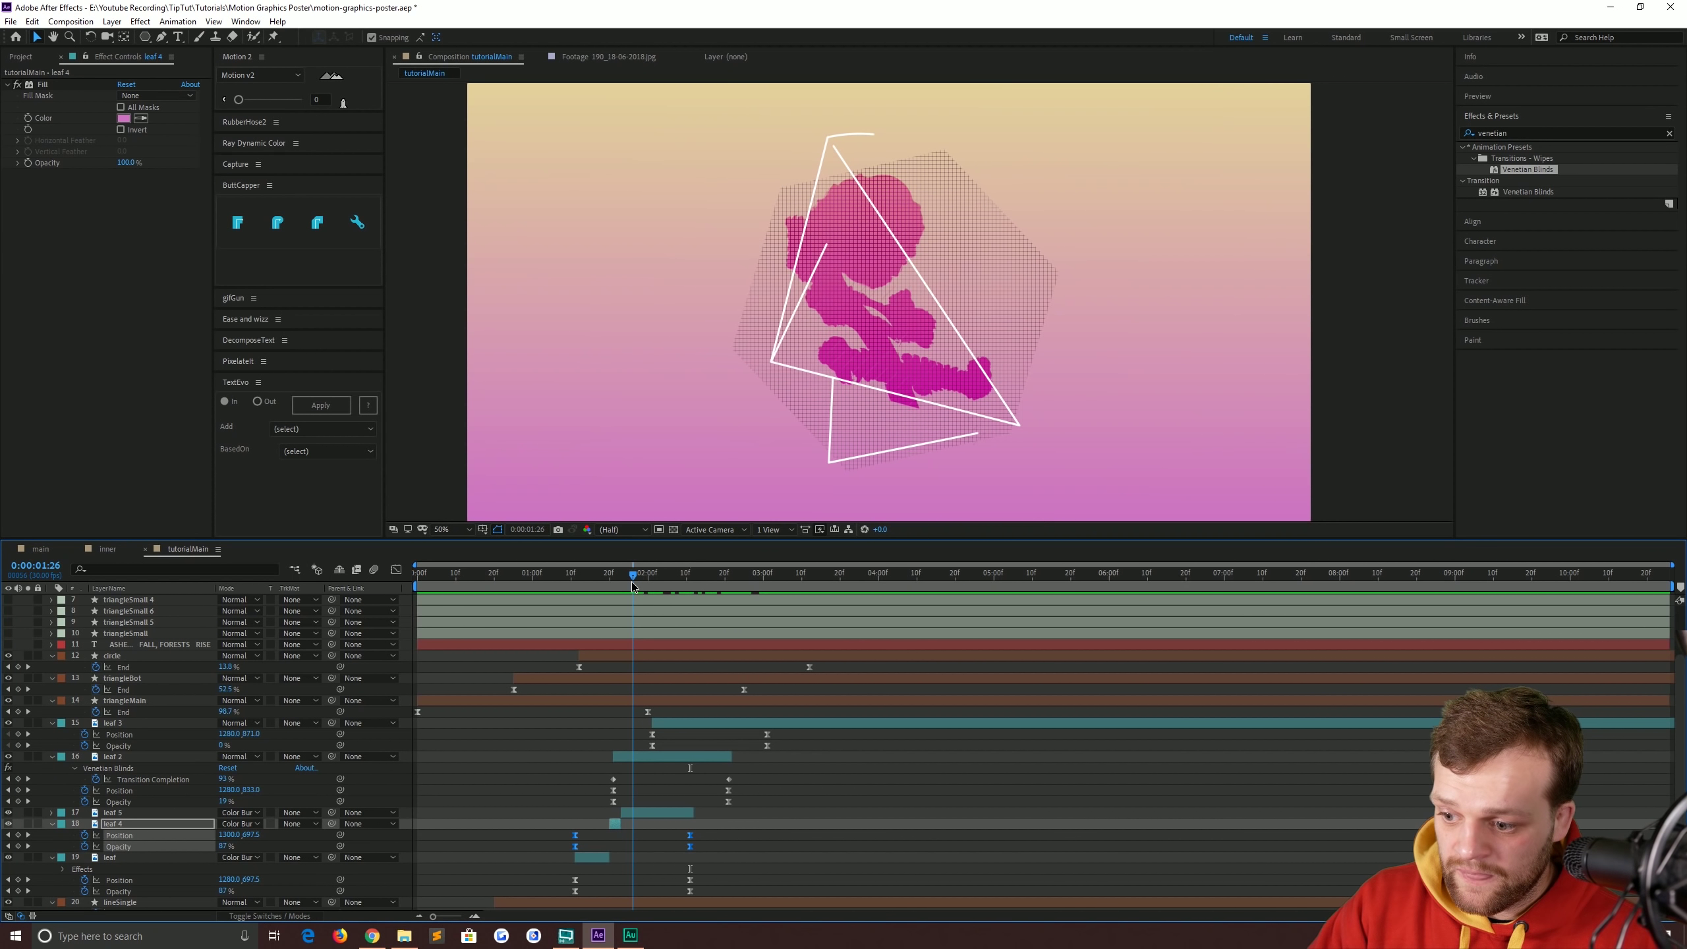
Split leaf 5 and leaf 6, delete leaf 6, and preview from 0:00:01:03.
left_click(650, 812)
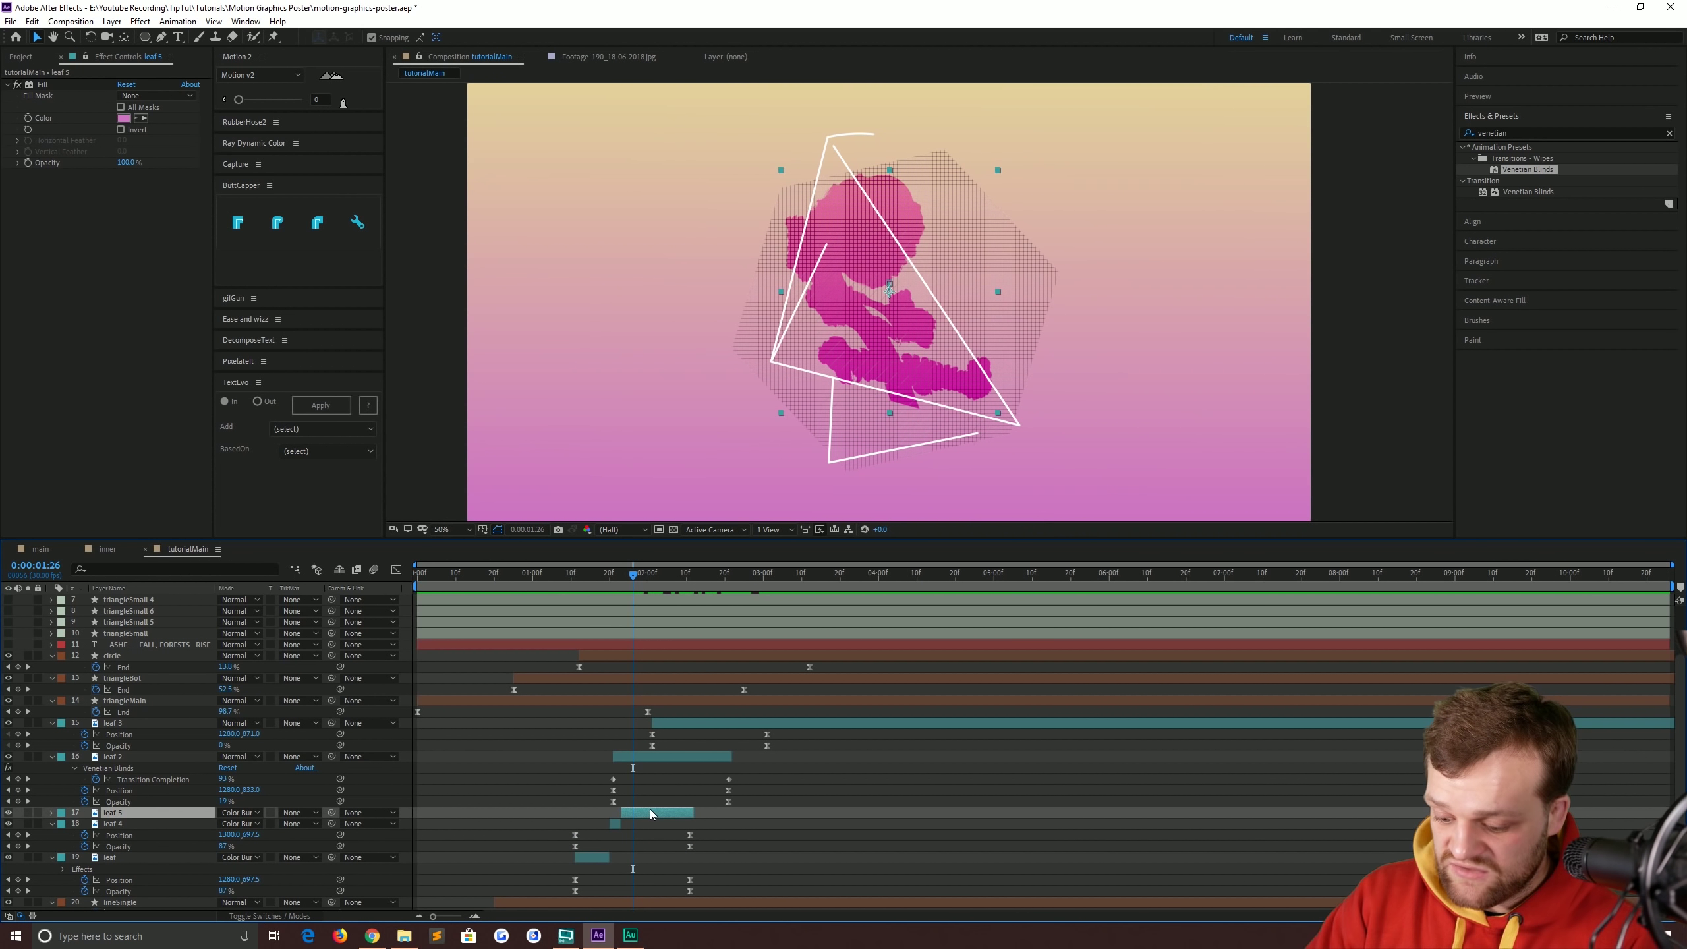
key("ctrl+shift+d")
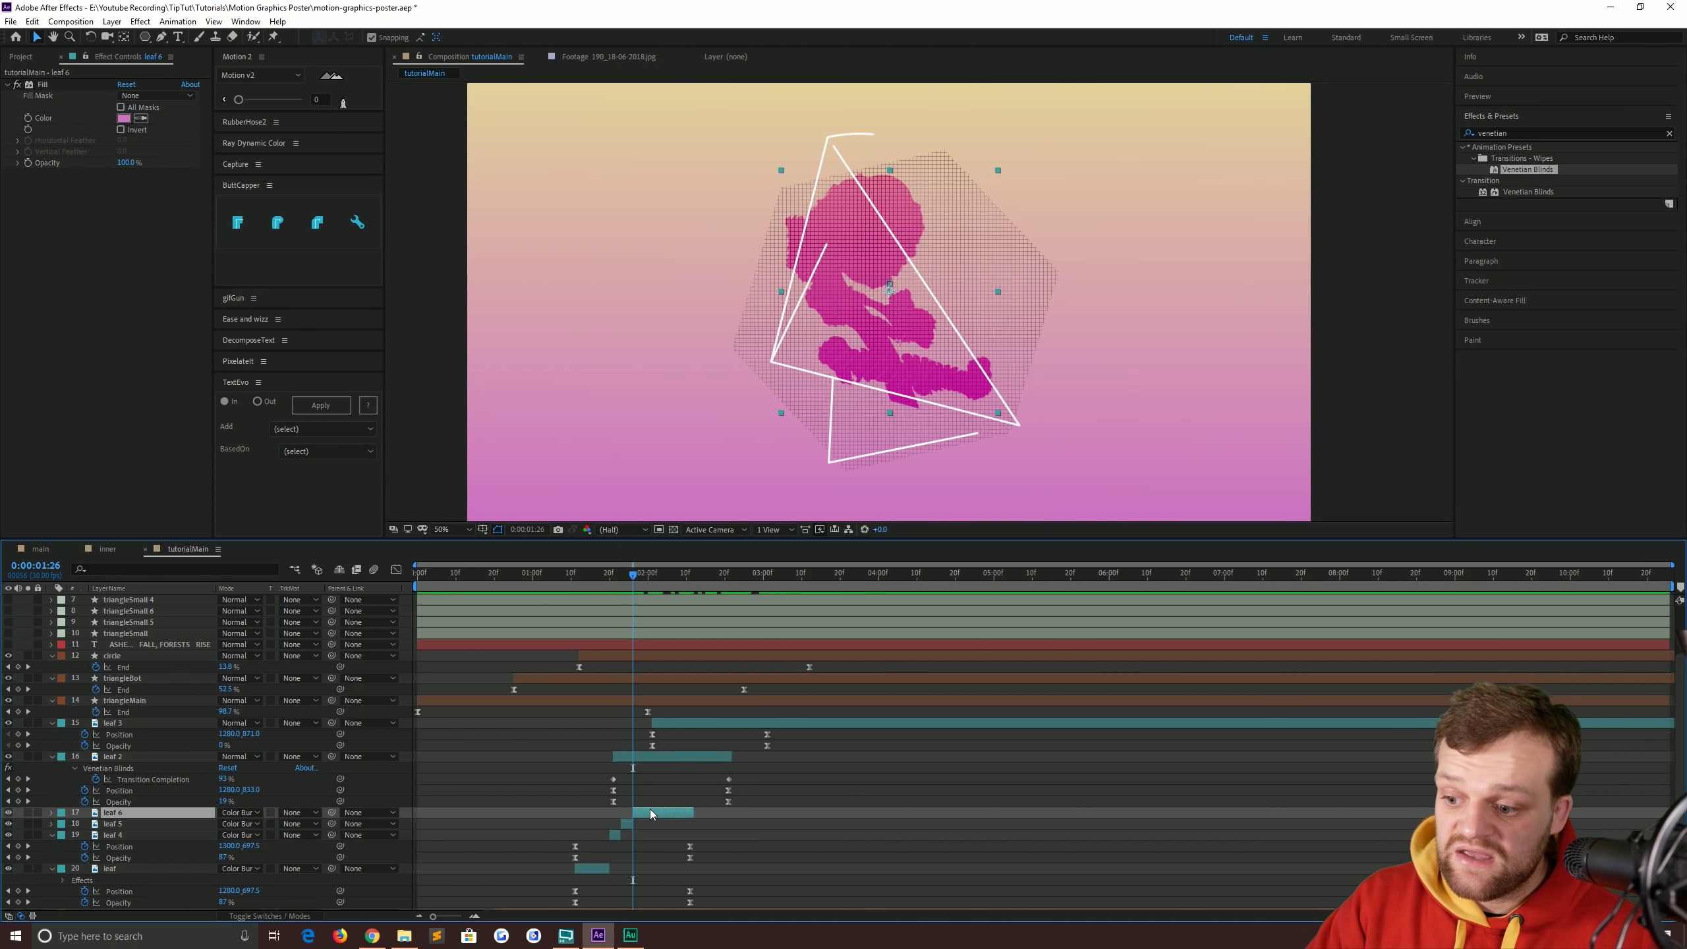
key("space")
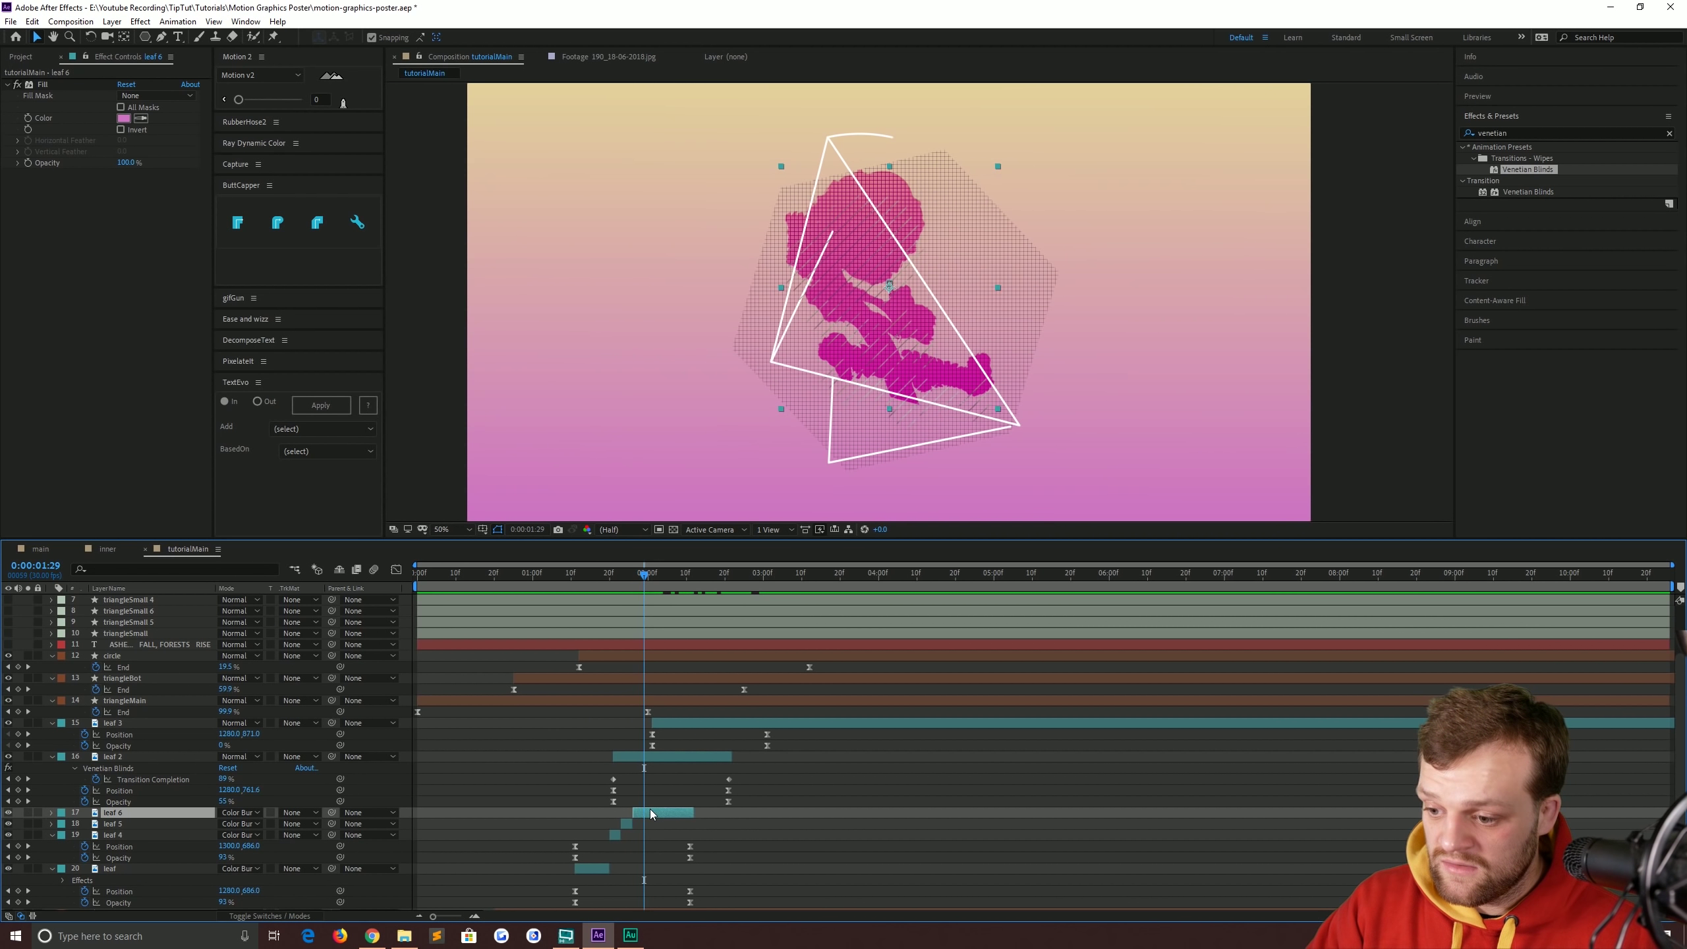
key("ctrl+shift+d")
left_click(643, 823)
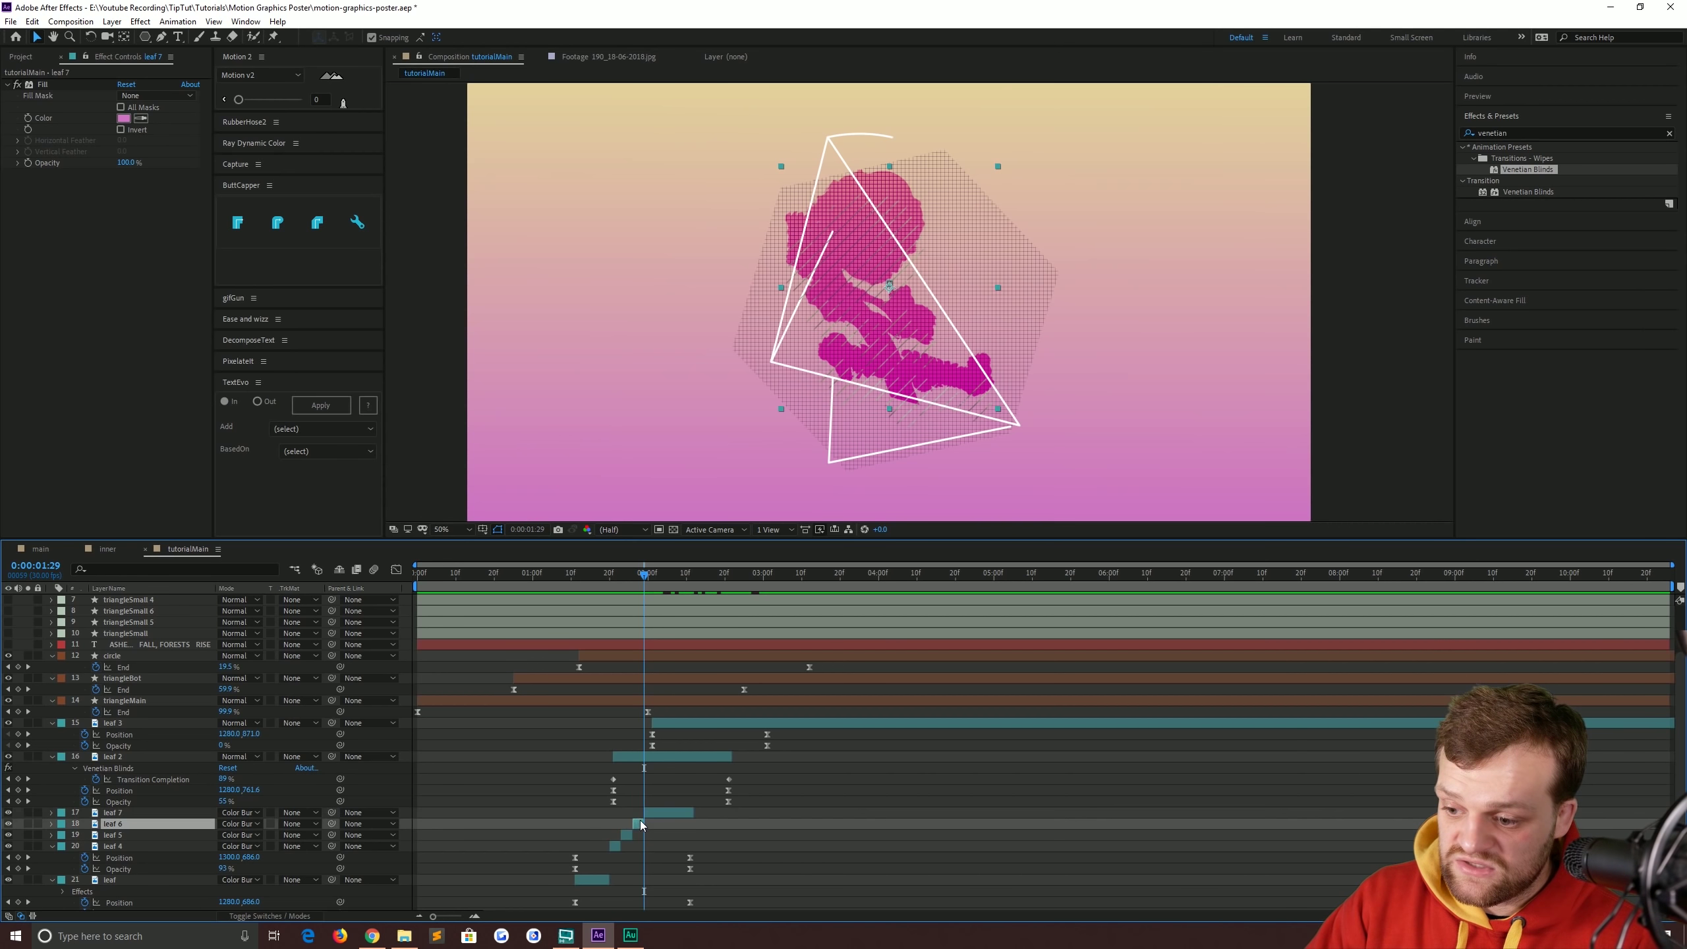
key("Delete")
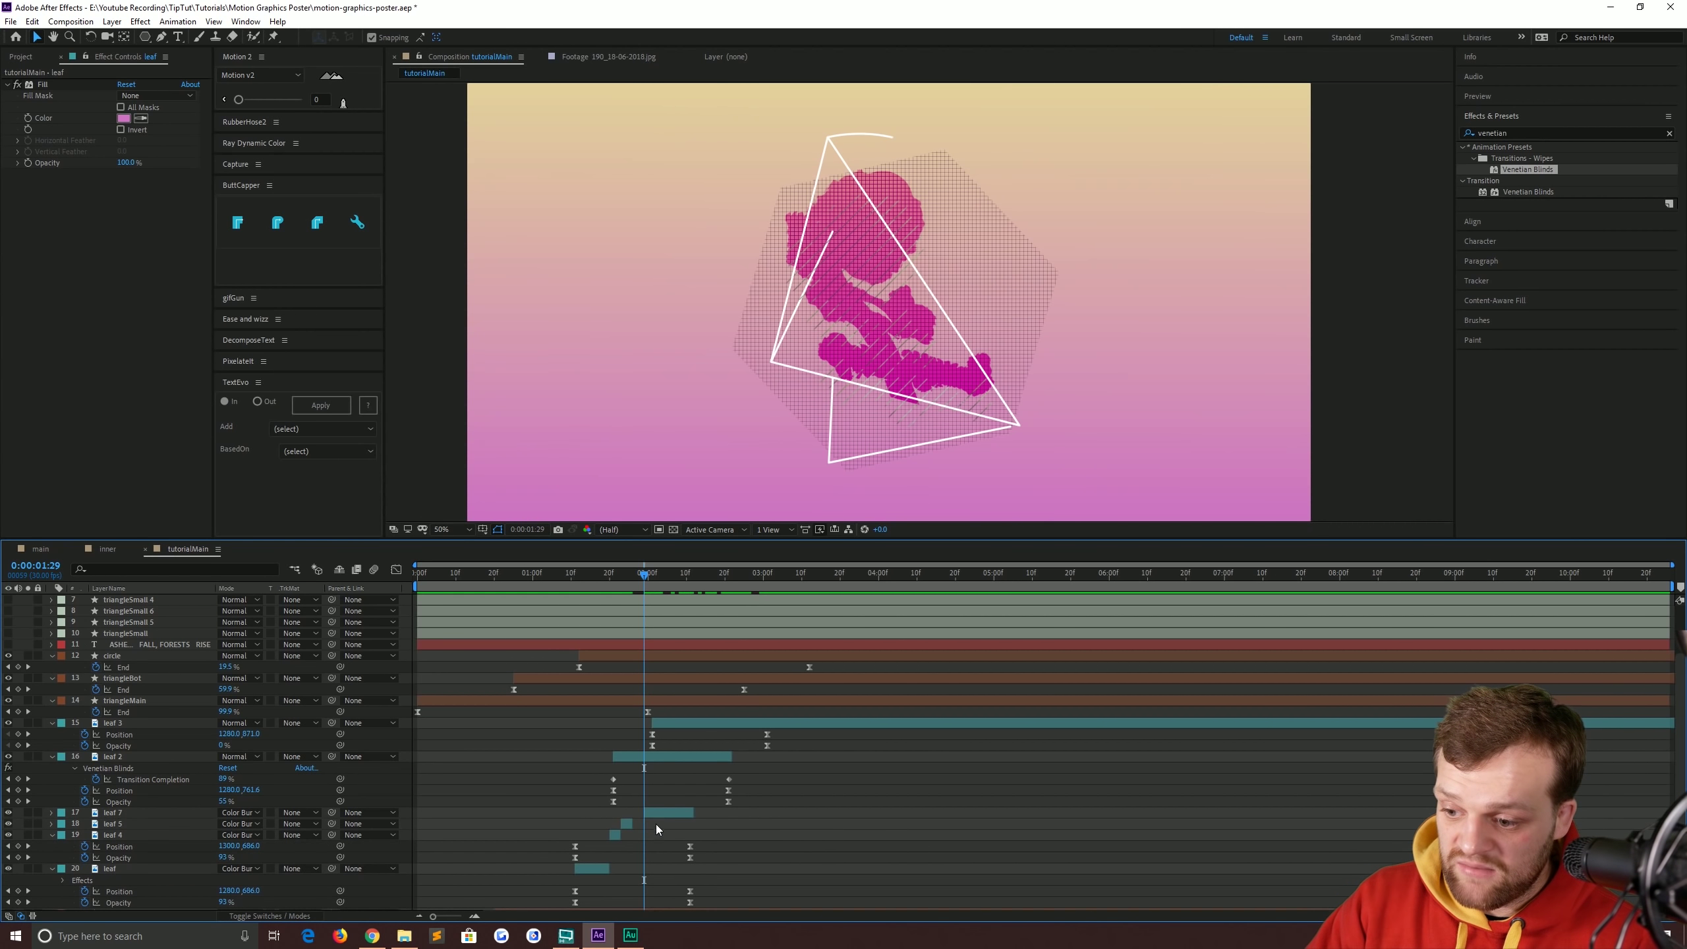
left_click(543, 574)
key("space")
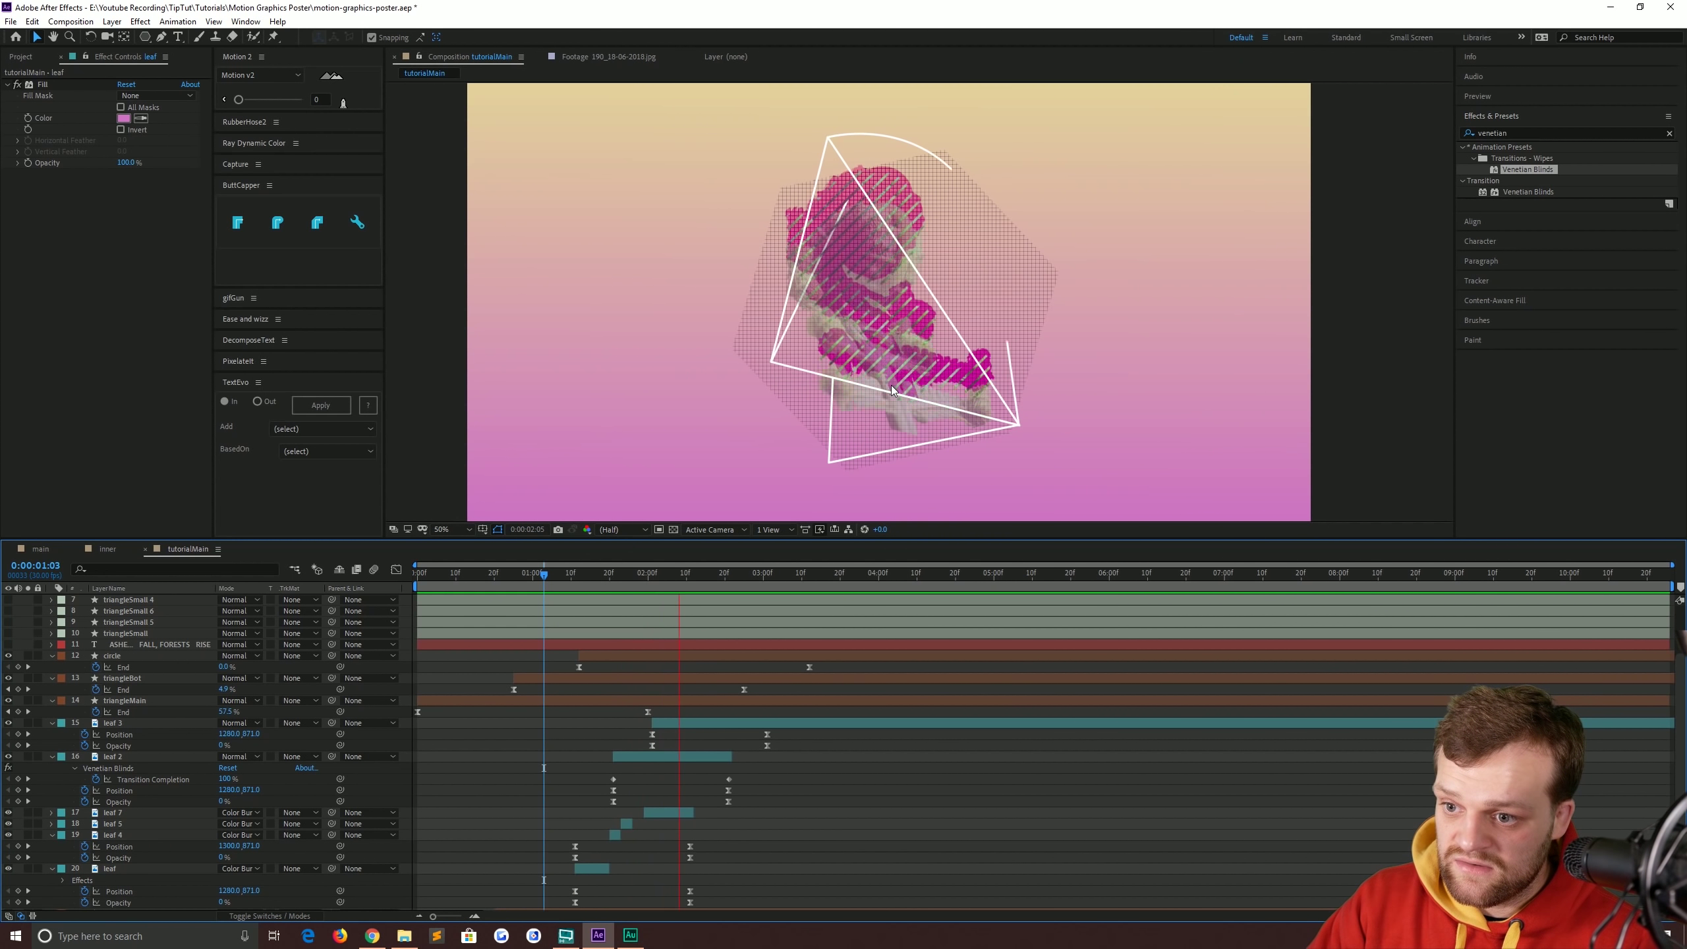
key("space")
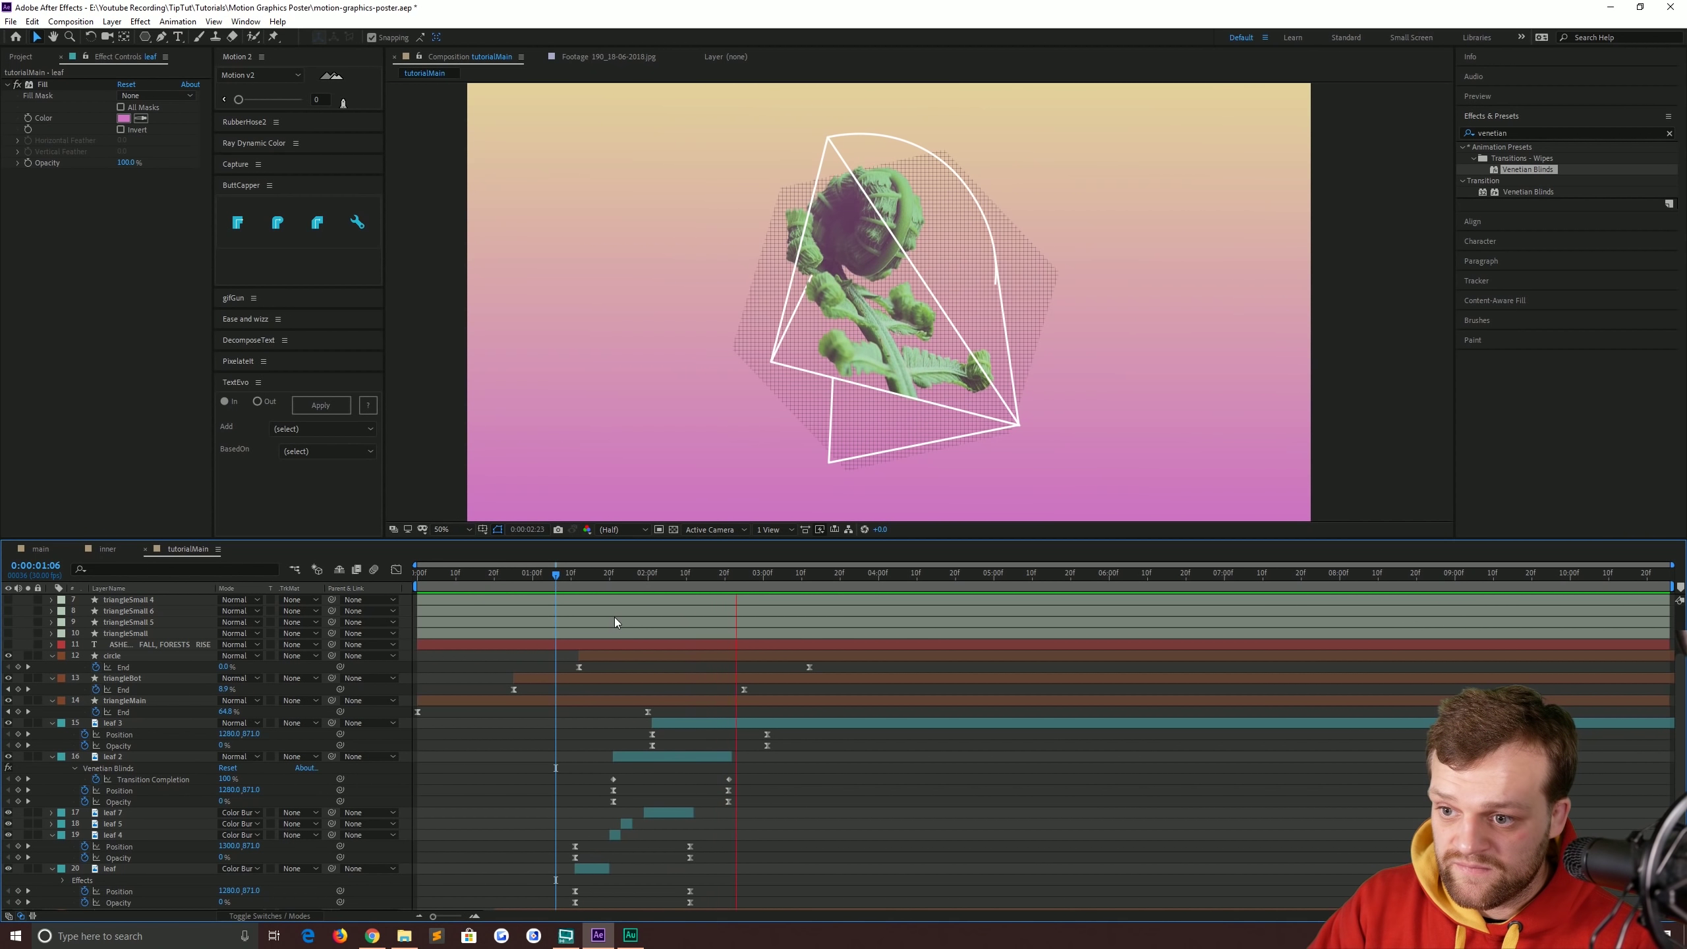
Start leaf 2 at 0:00:01:15, split it at 0:00:01:25 and three frames later, then delete leaf 8.
left_click_drag(571, 574, 592, 575)
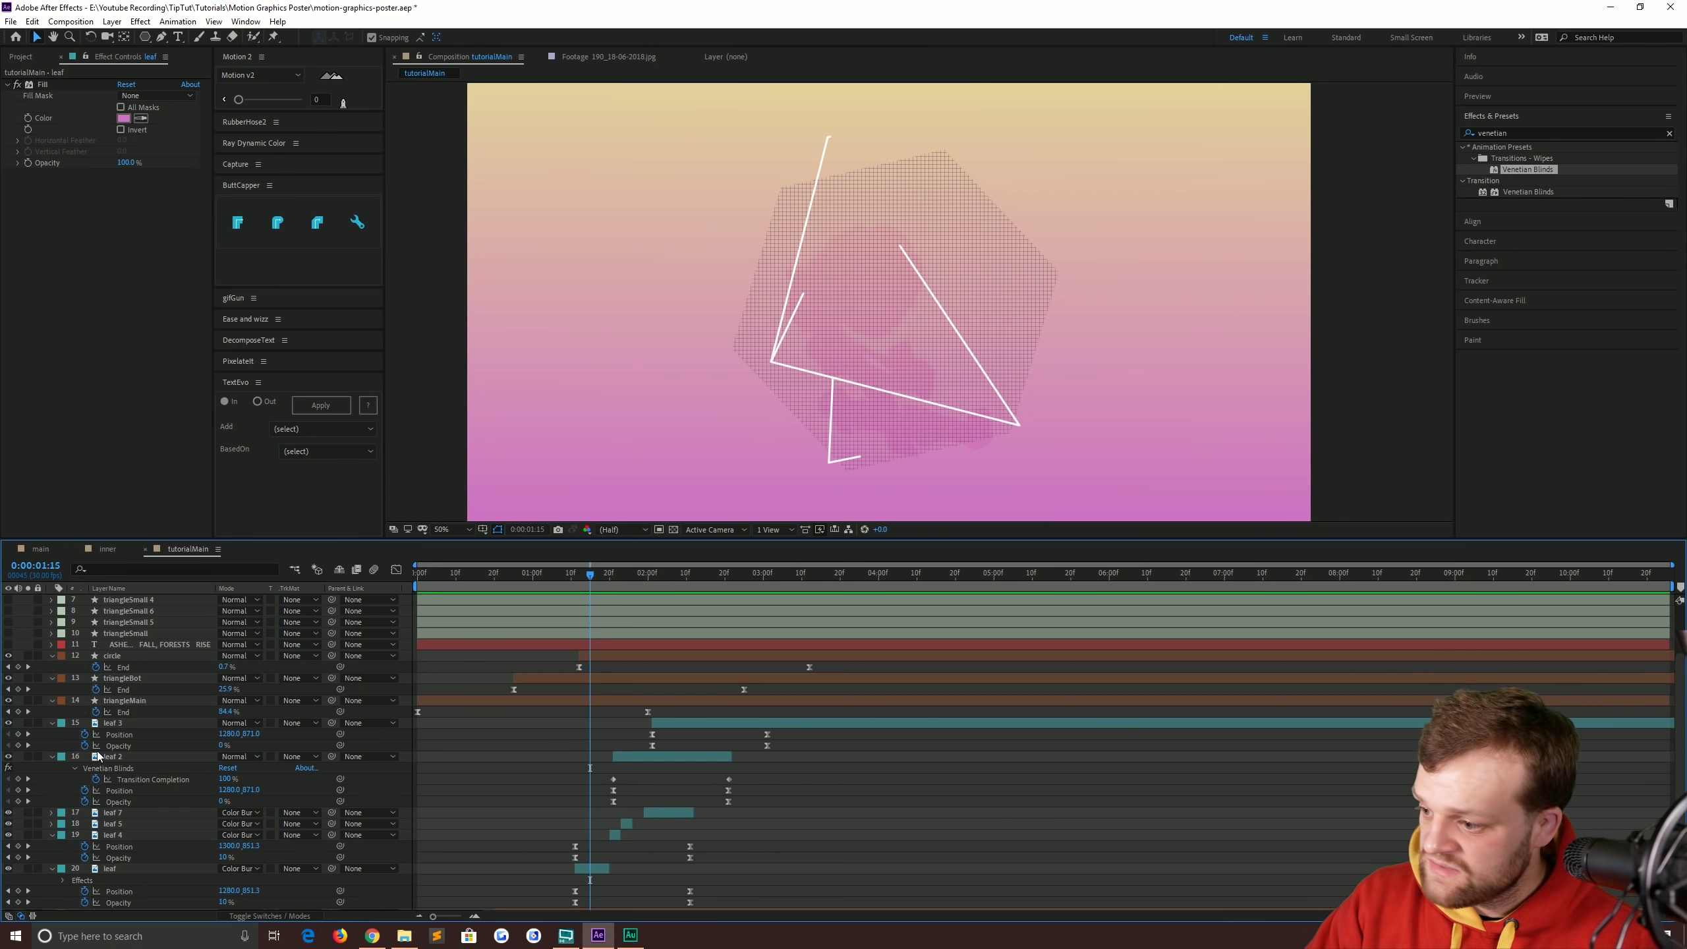
left_click(116, 759)
left_click_drag(640, 758, 617, 760)
left_click(596, 576)
left_click_drag(598, 577, 631, 577)
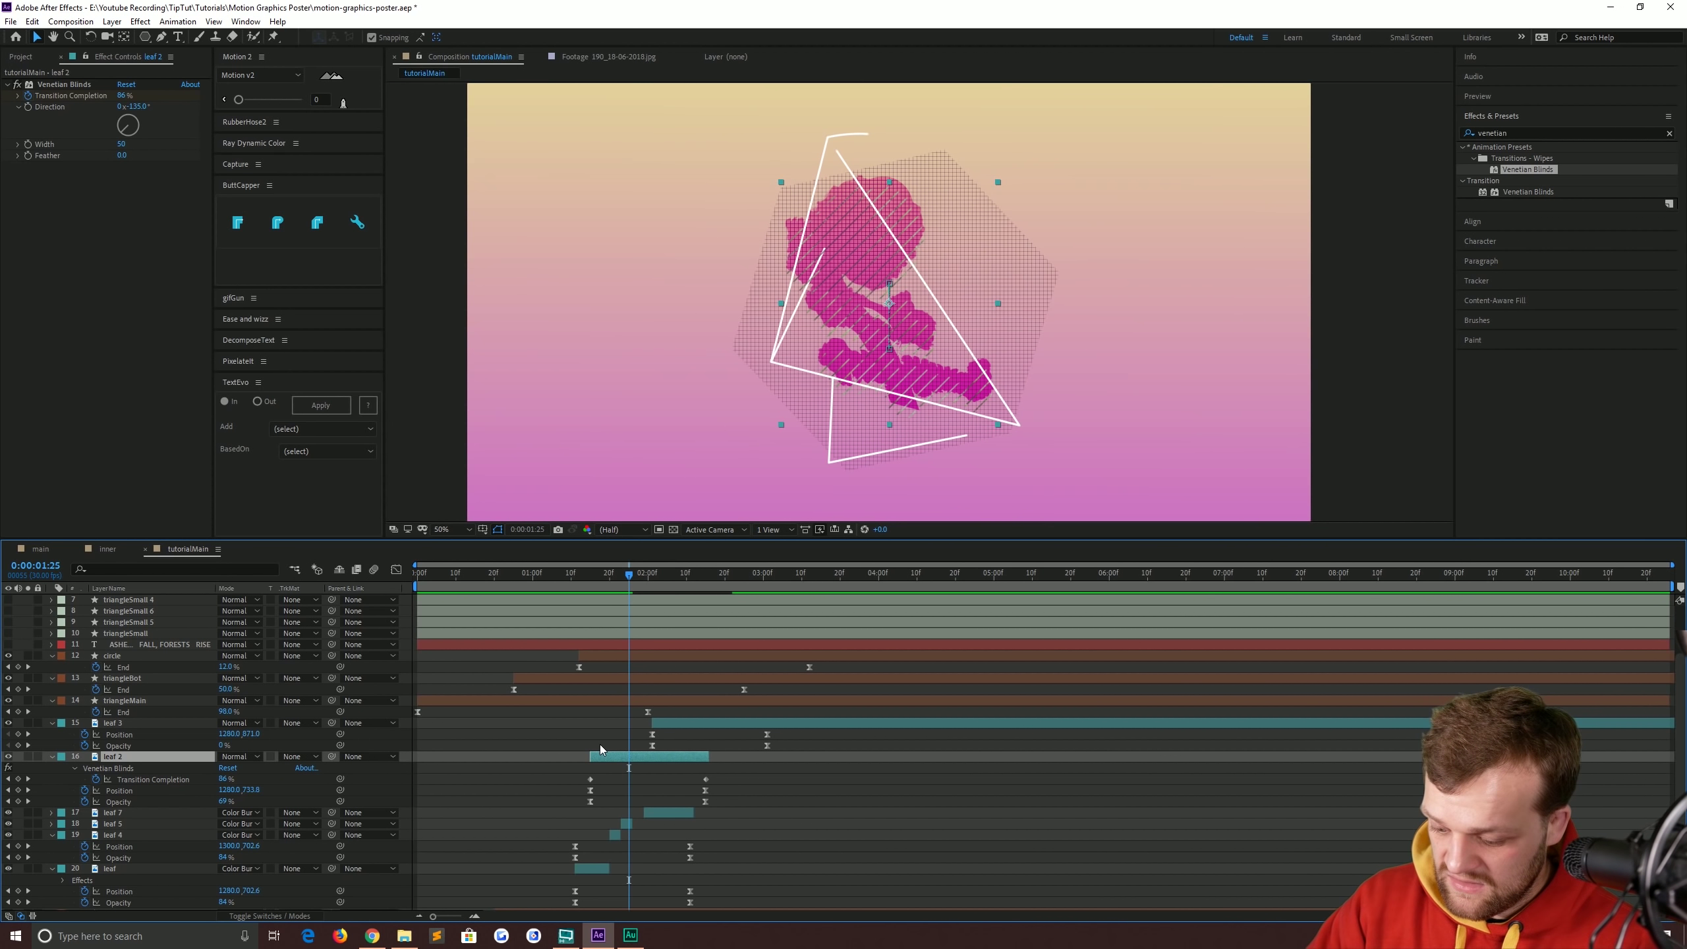
key("ctrl+shift+d")
key("Page_Down")
key("Page_Down")
key("Page_Down")
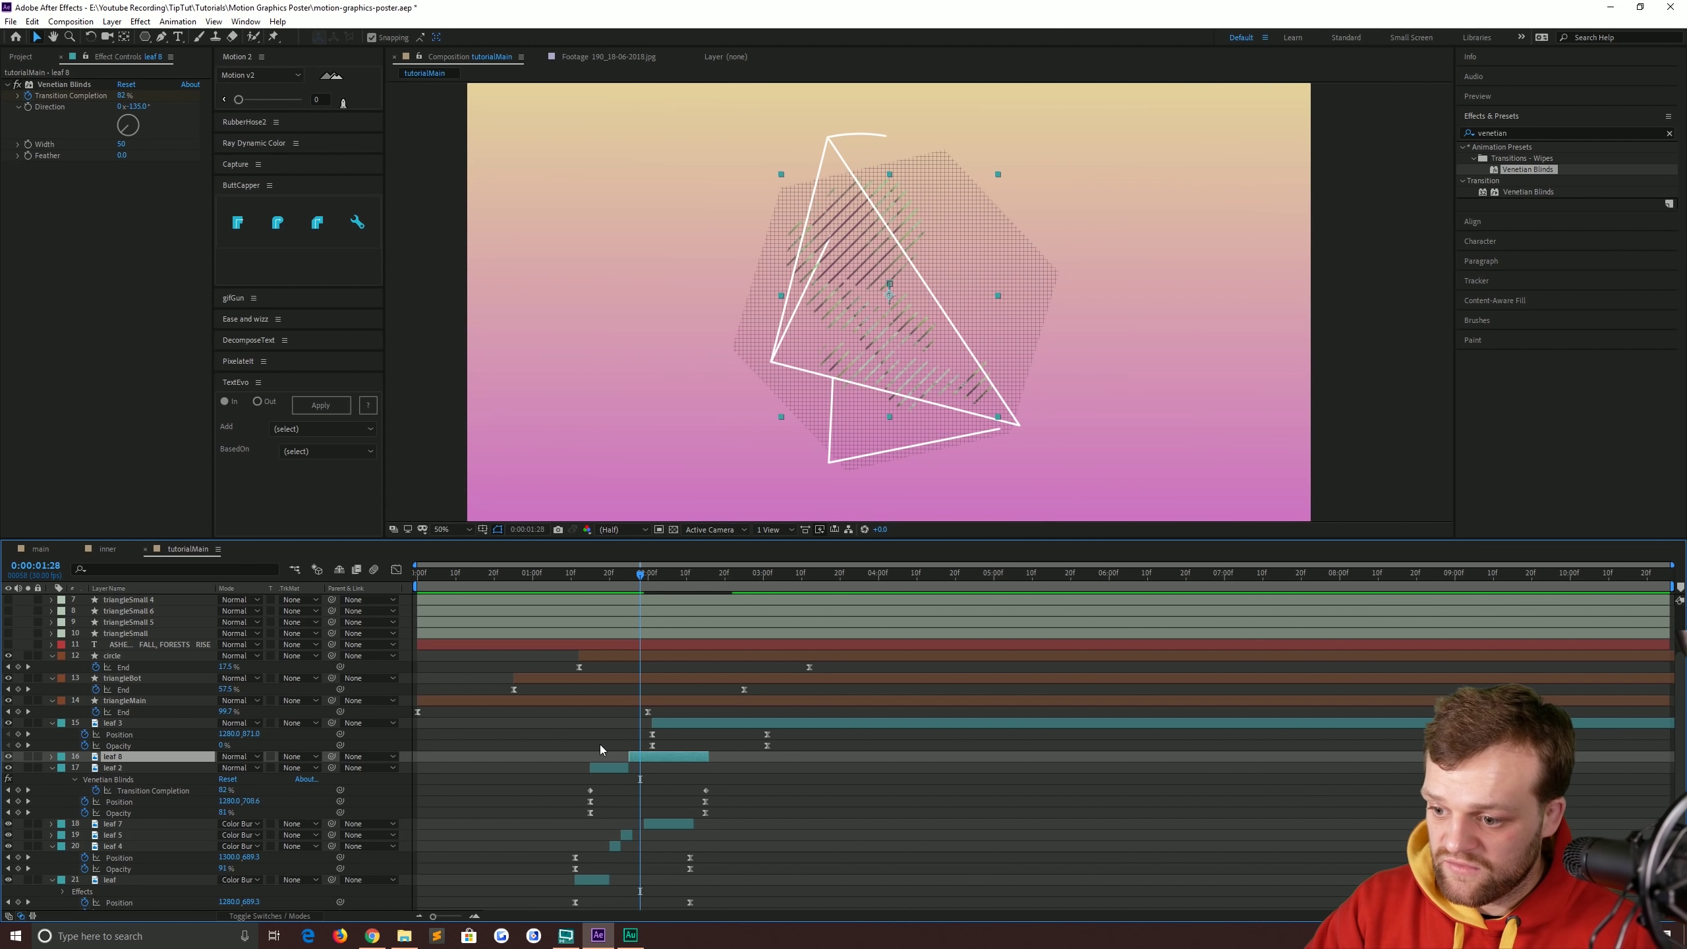
key("ctrl+shift+d")
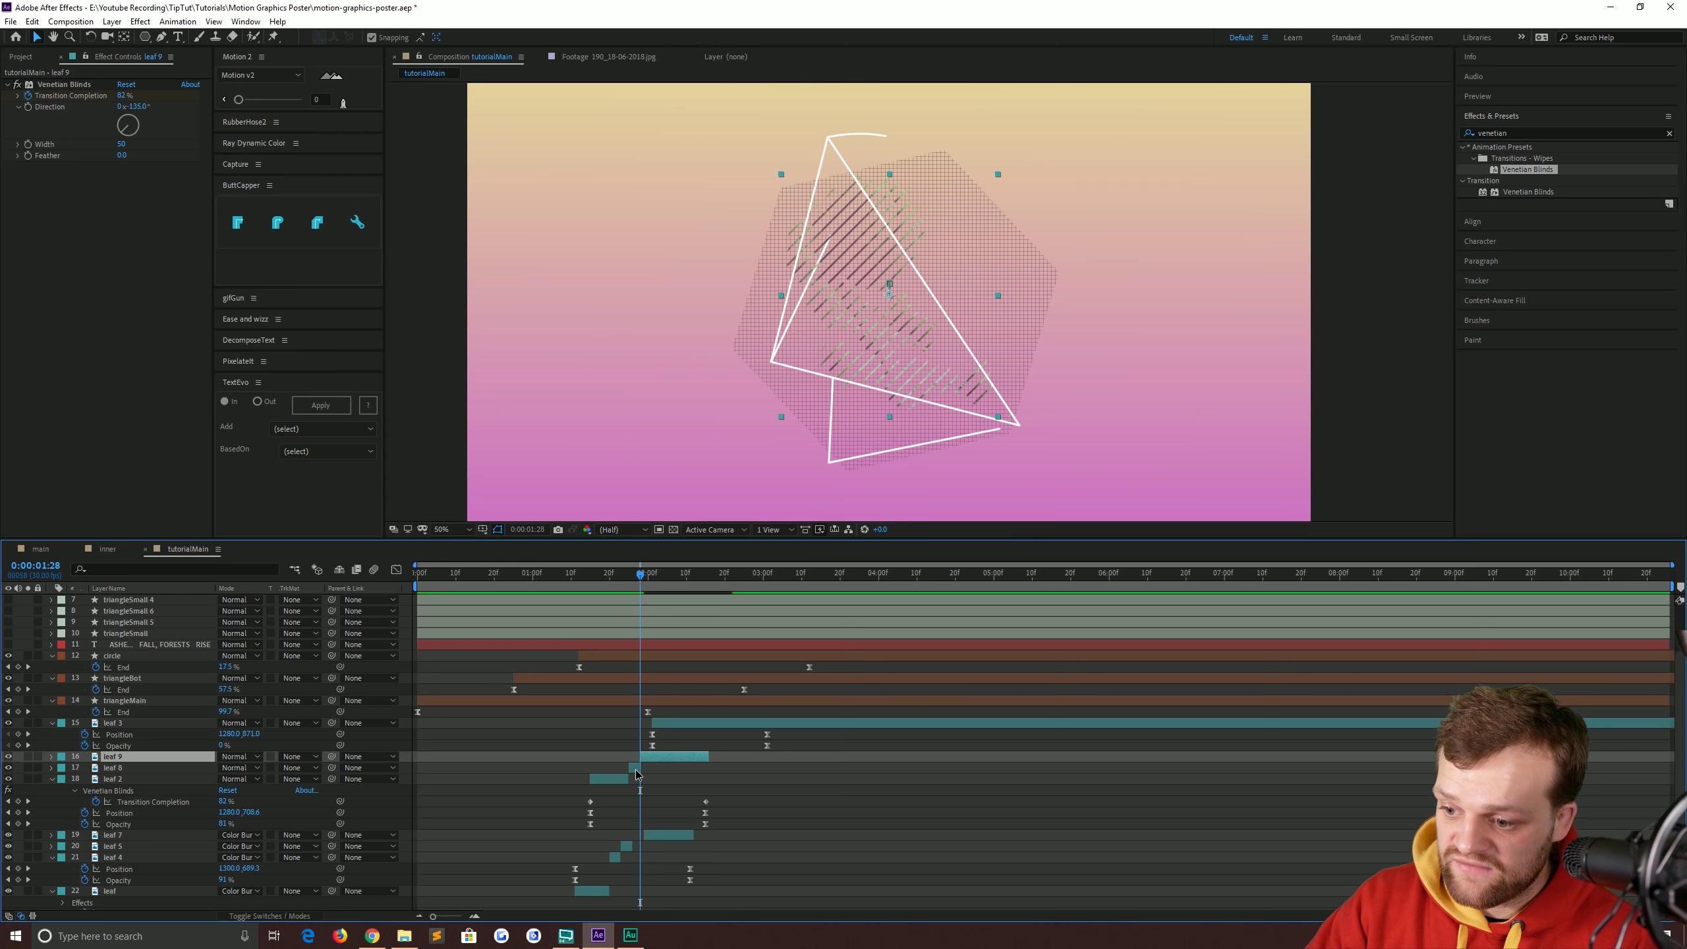
left_click(636, 773)
key("Delete")
Split leaf 9 at 0:00:02:07 and leaf 10 two frames later, then preview the pieces.
left_click_drag(651, 582, 677, 591)
left_click(661, 762)
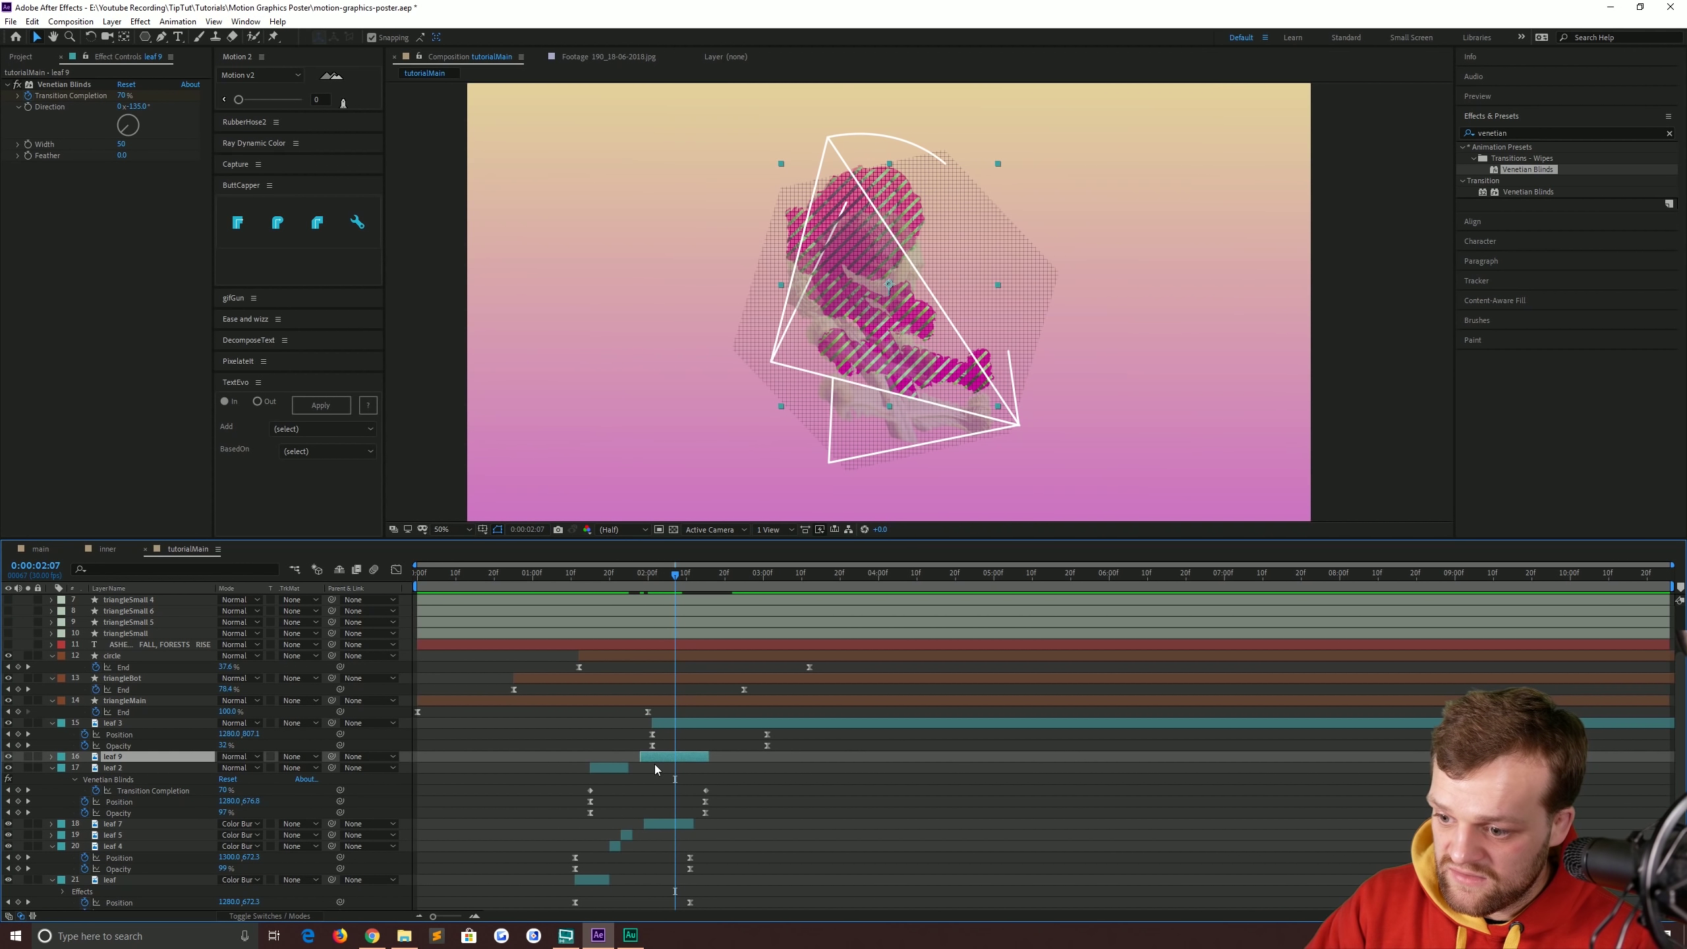
key("ctrl+shift+d")
key("Page_Down")
key("Page_Down")
key("Page_Down")
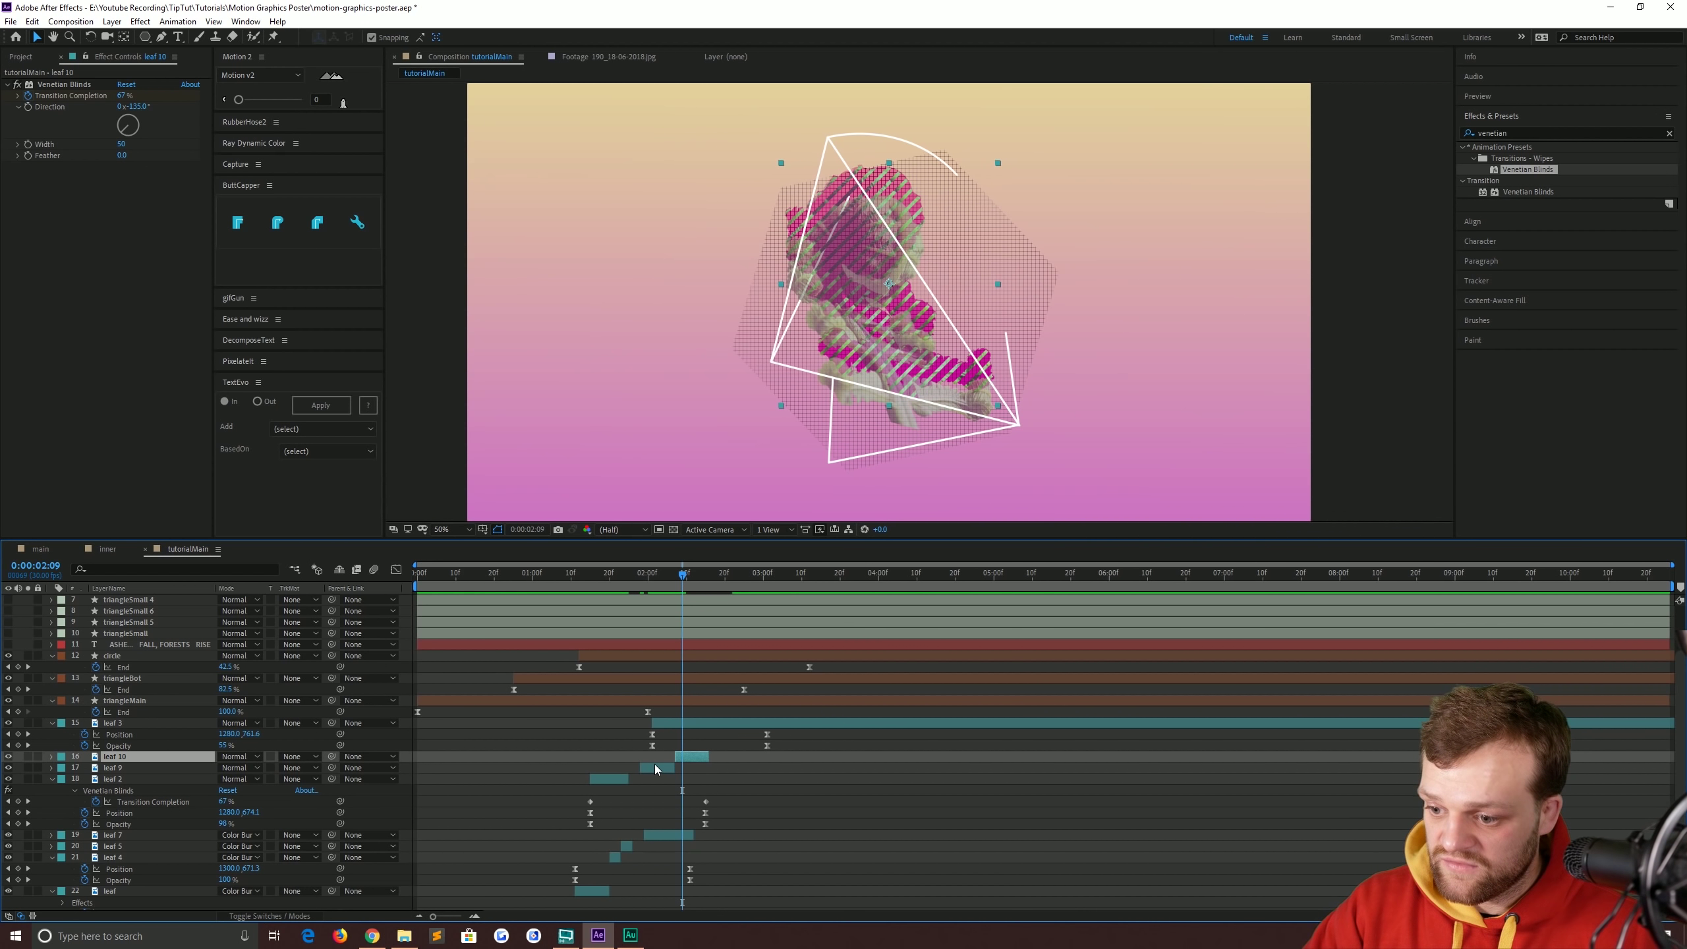
key("ctrl+shift+d")
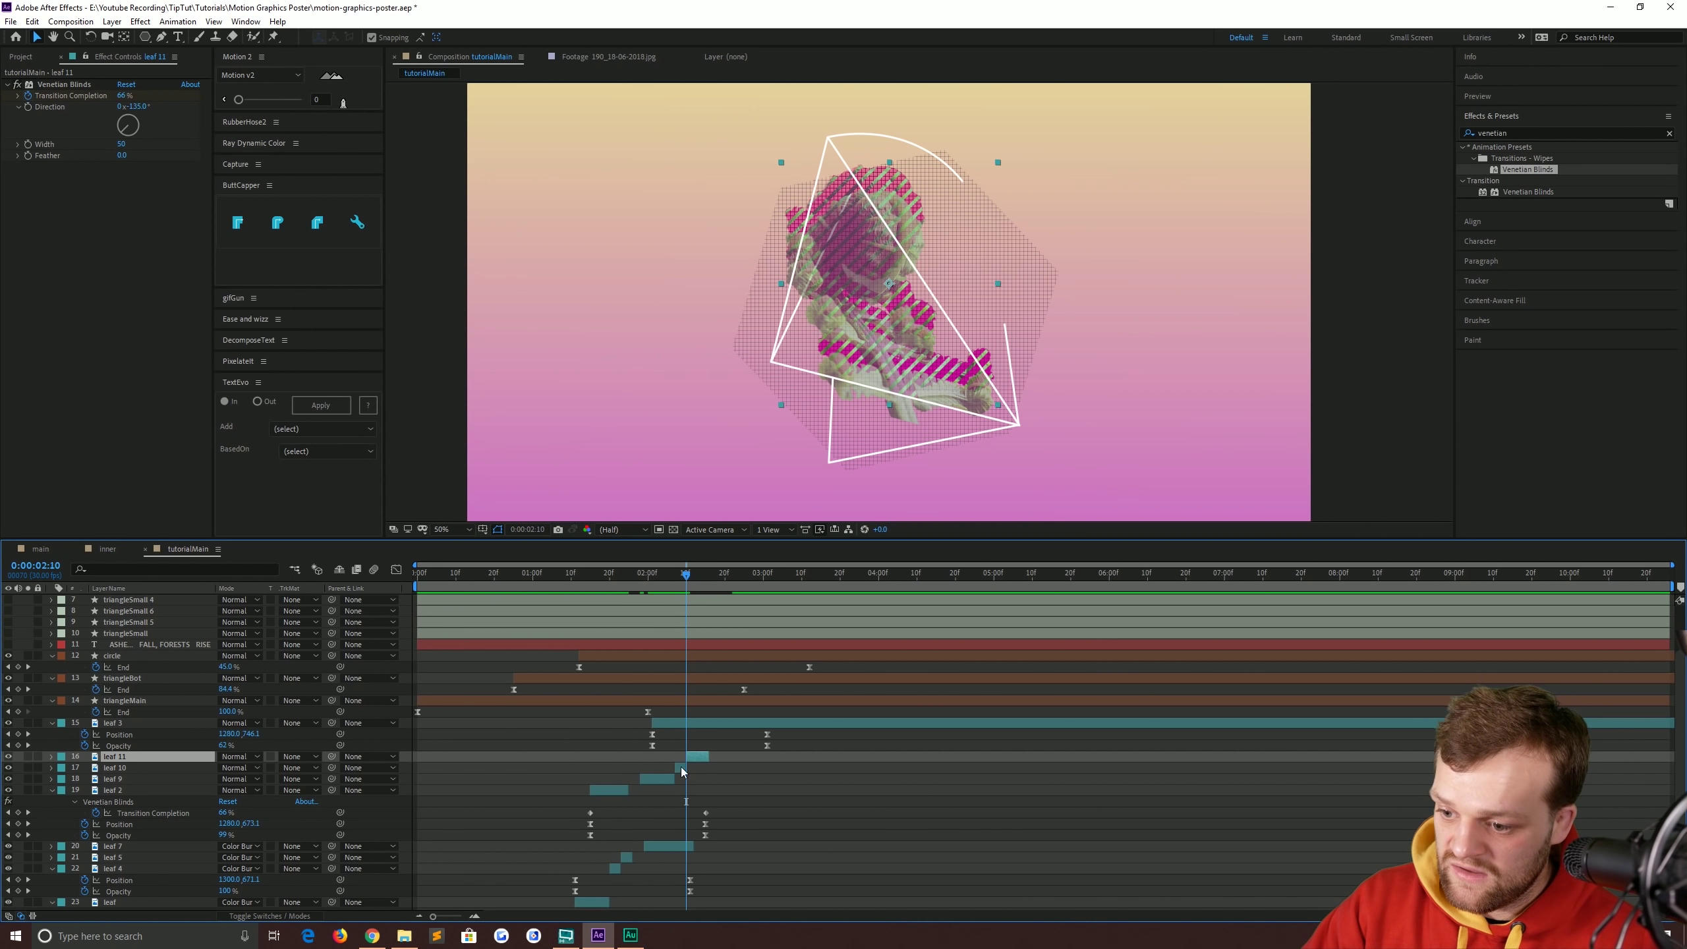
left_click(679, 767)
left_click(684, 578)
key("Return")
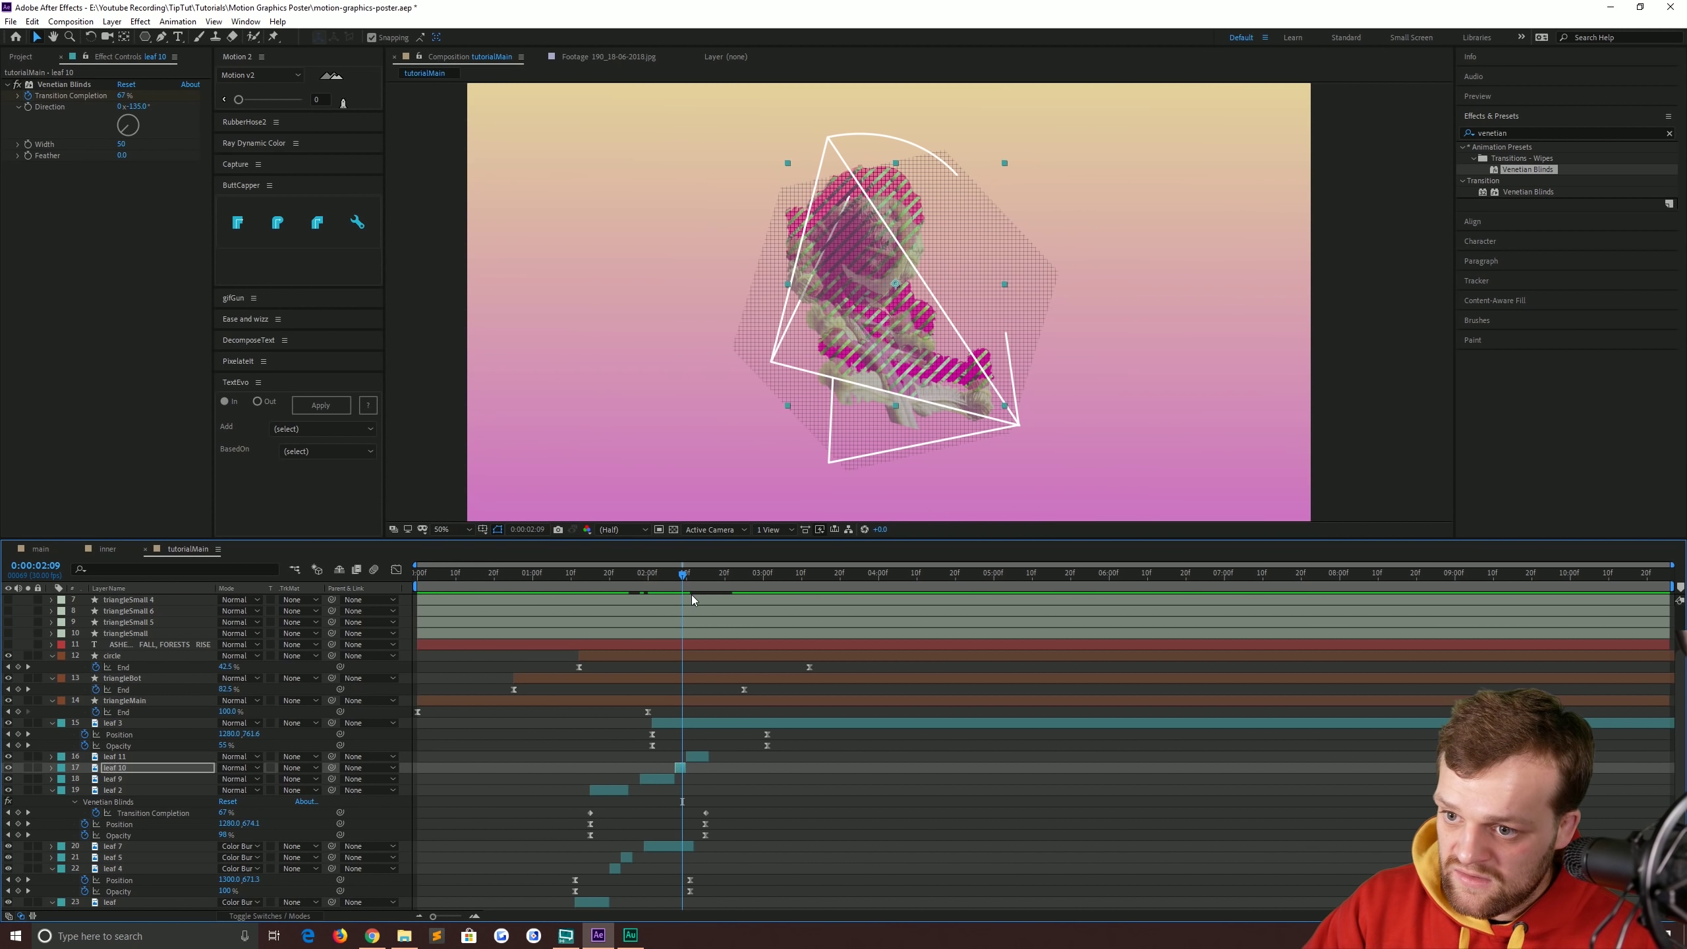
left_click_drag(684, 583, 547, 616)
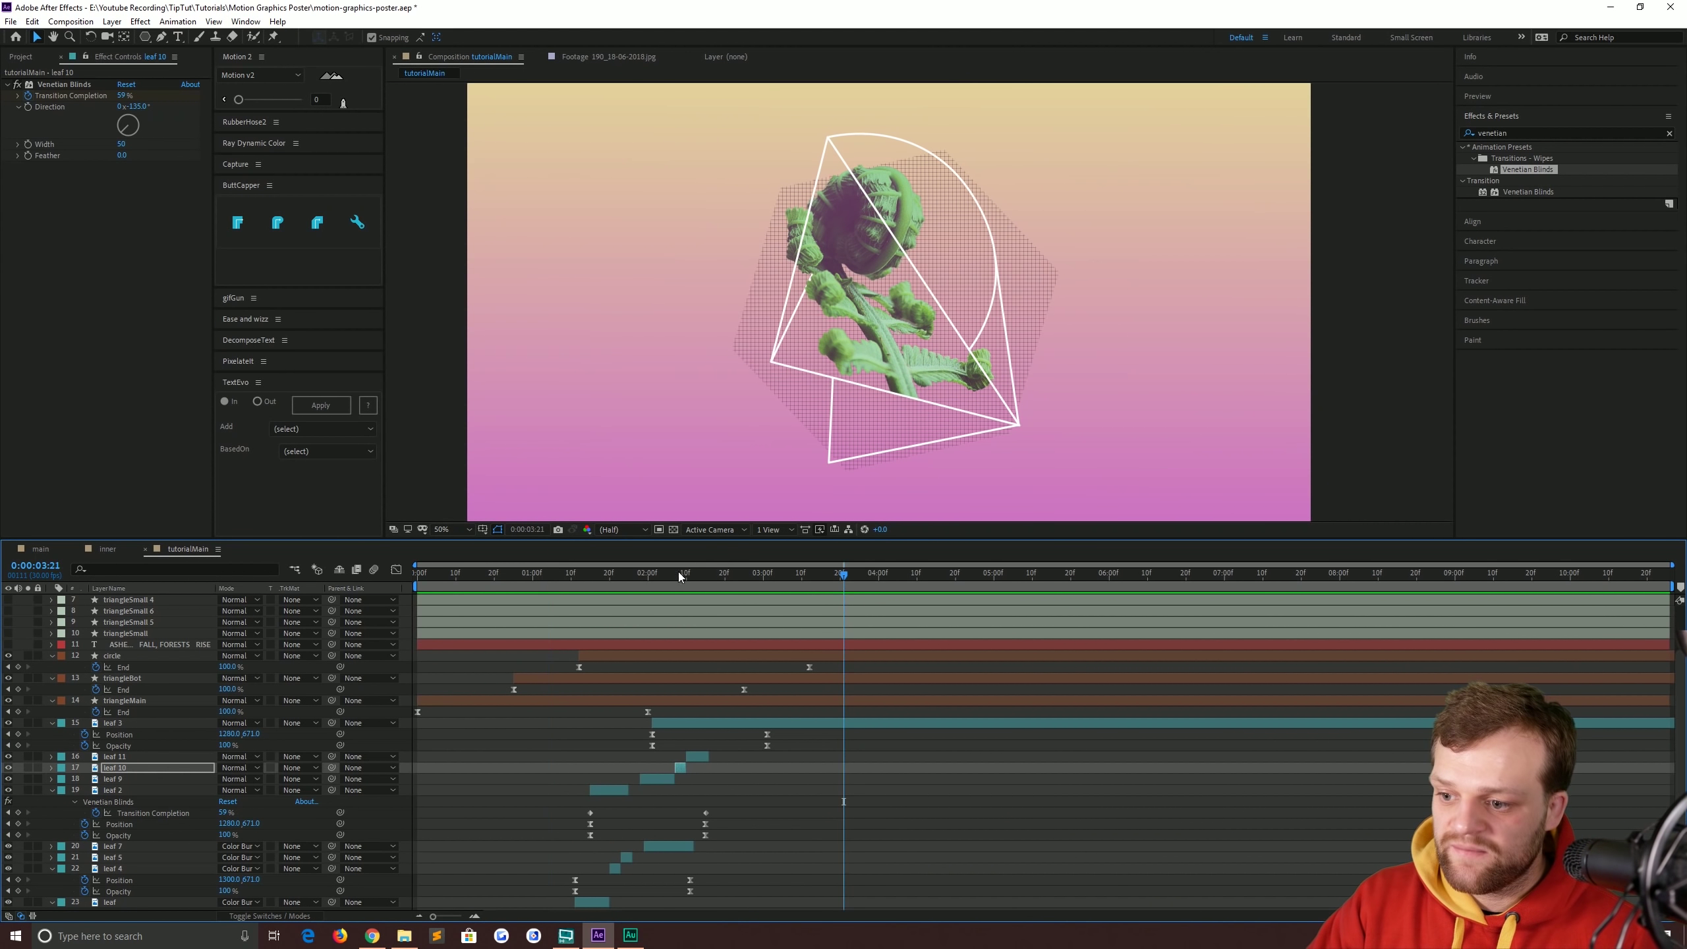
key("space")
Split leaf 3 at 0:00:02:20 and again two frames later, creating leaf 12 and leaf 13.
left_click_drag(688, 576, 725, 576)
left_click(709, 725)
key("ctrl+shift+d")
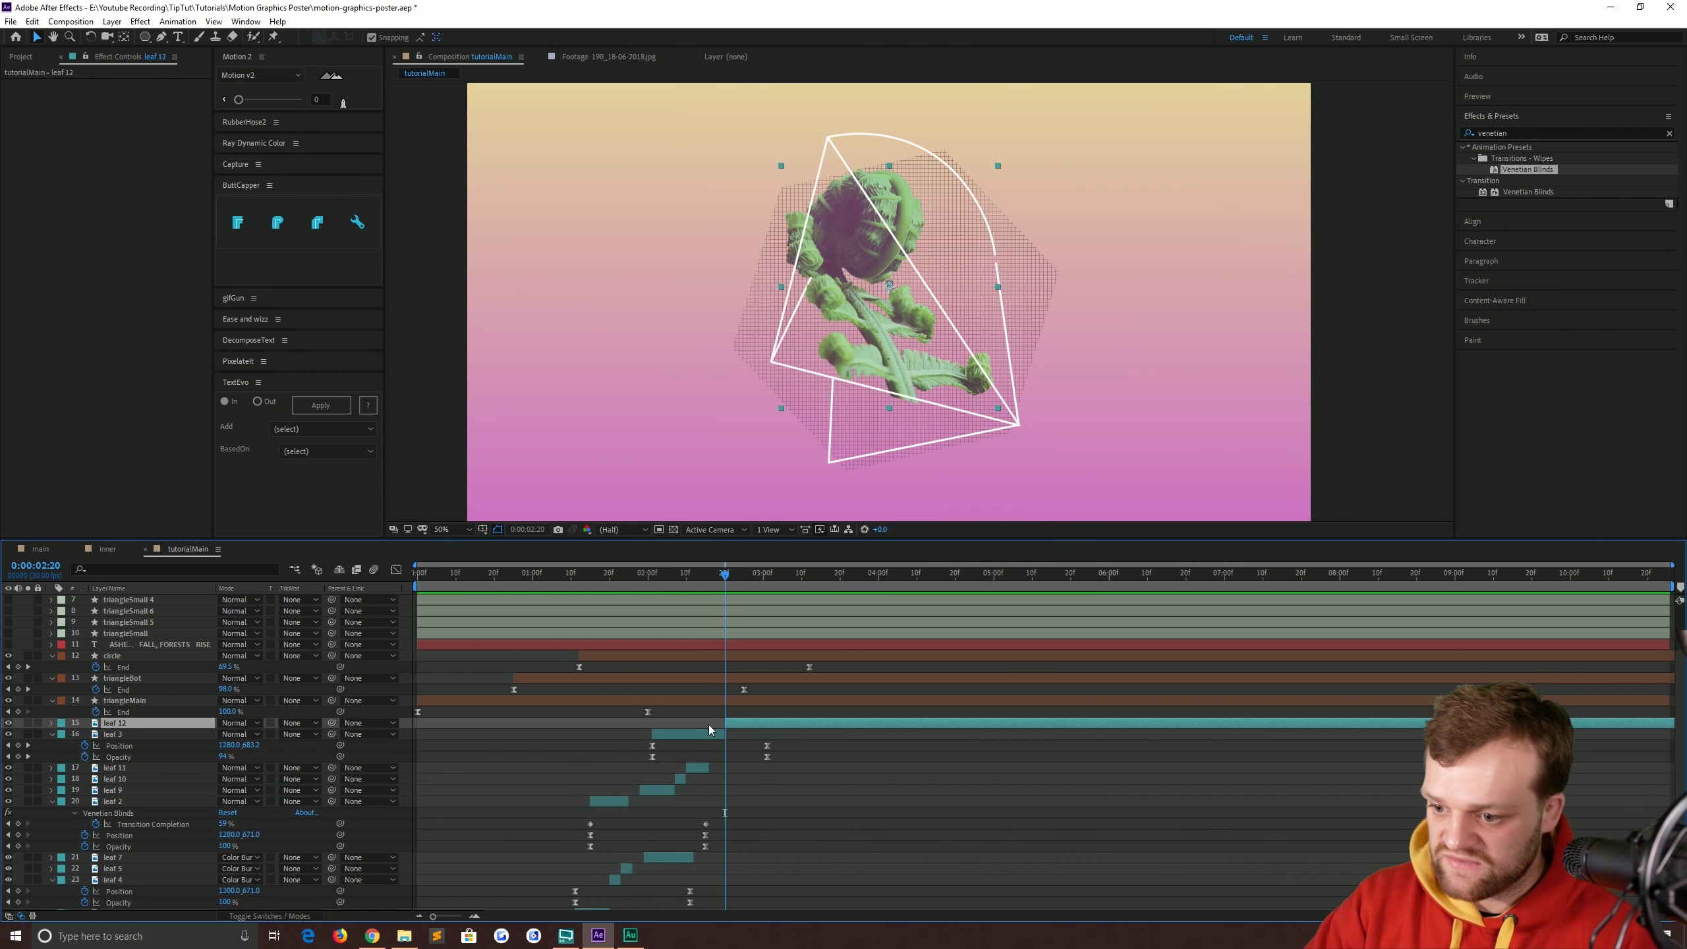
key("Page_Down")
key("Page_Down")
key("ctrl+shift+d")
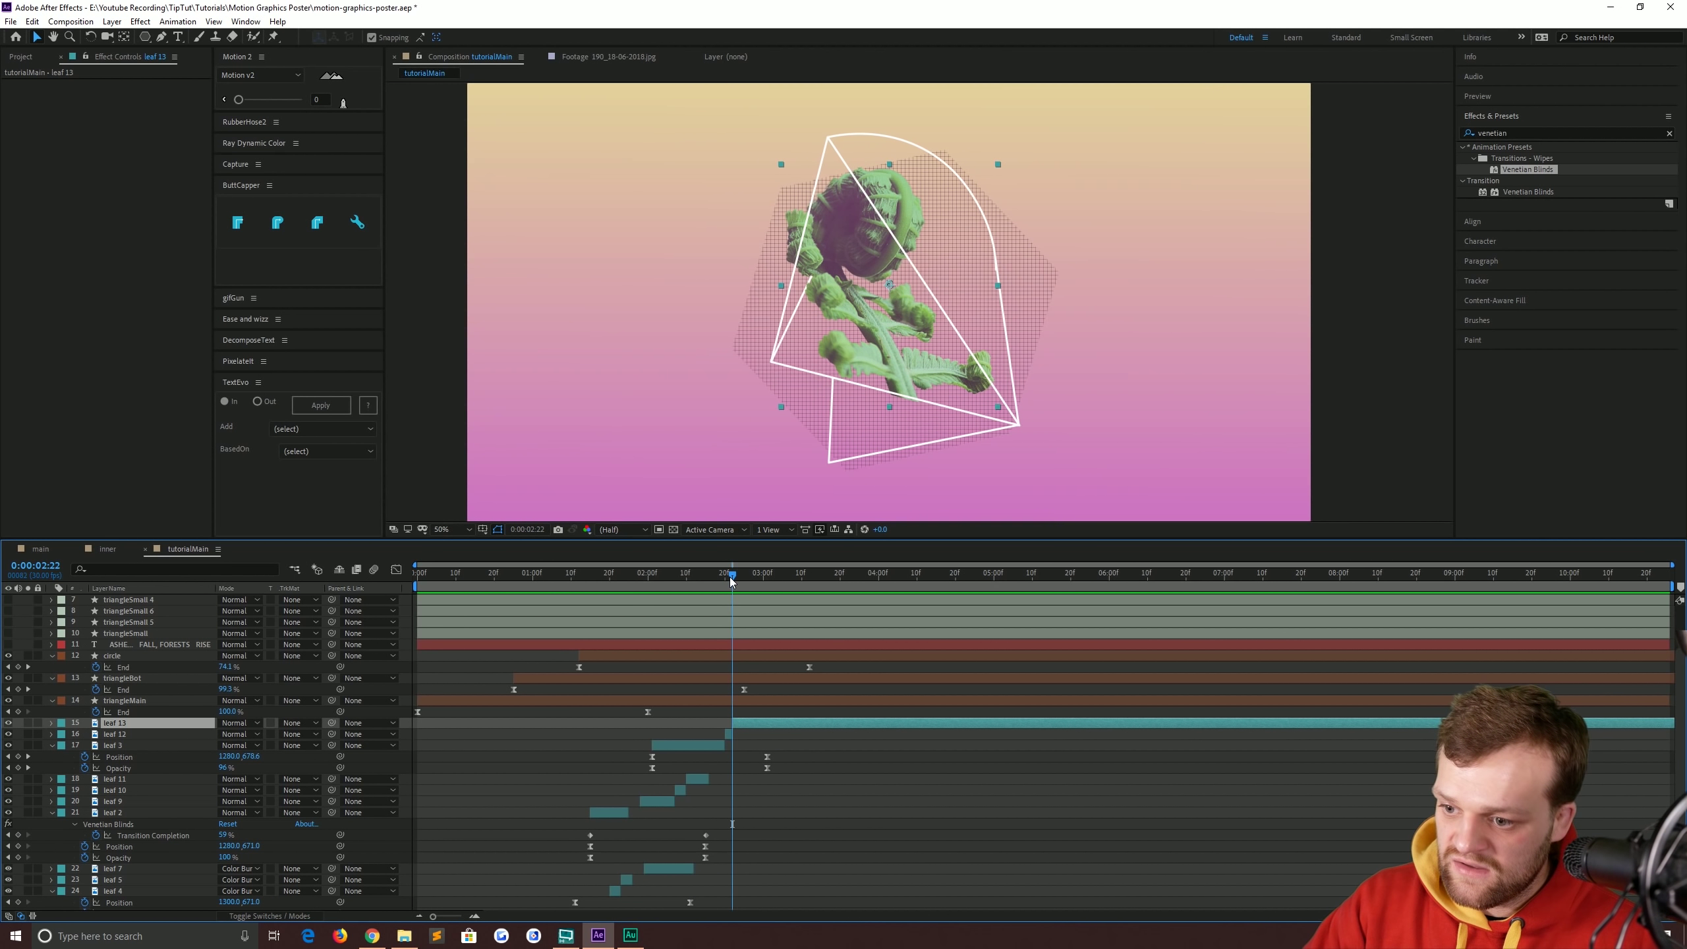
Nudge leaf 12's image slightly left at 0:00:02:21.
left_click_drag(730, 577, 726, 577)
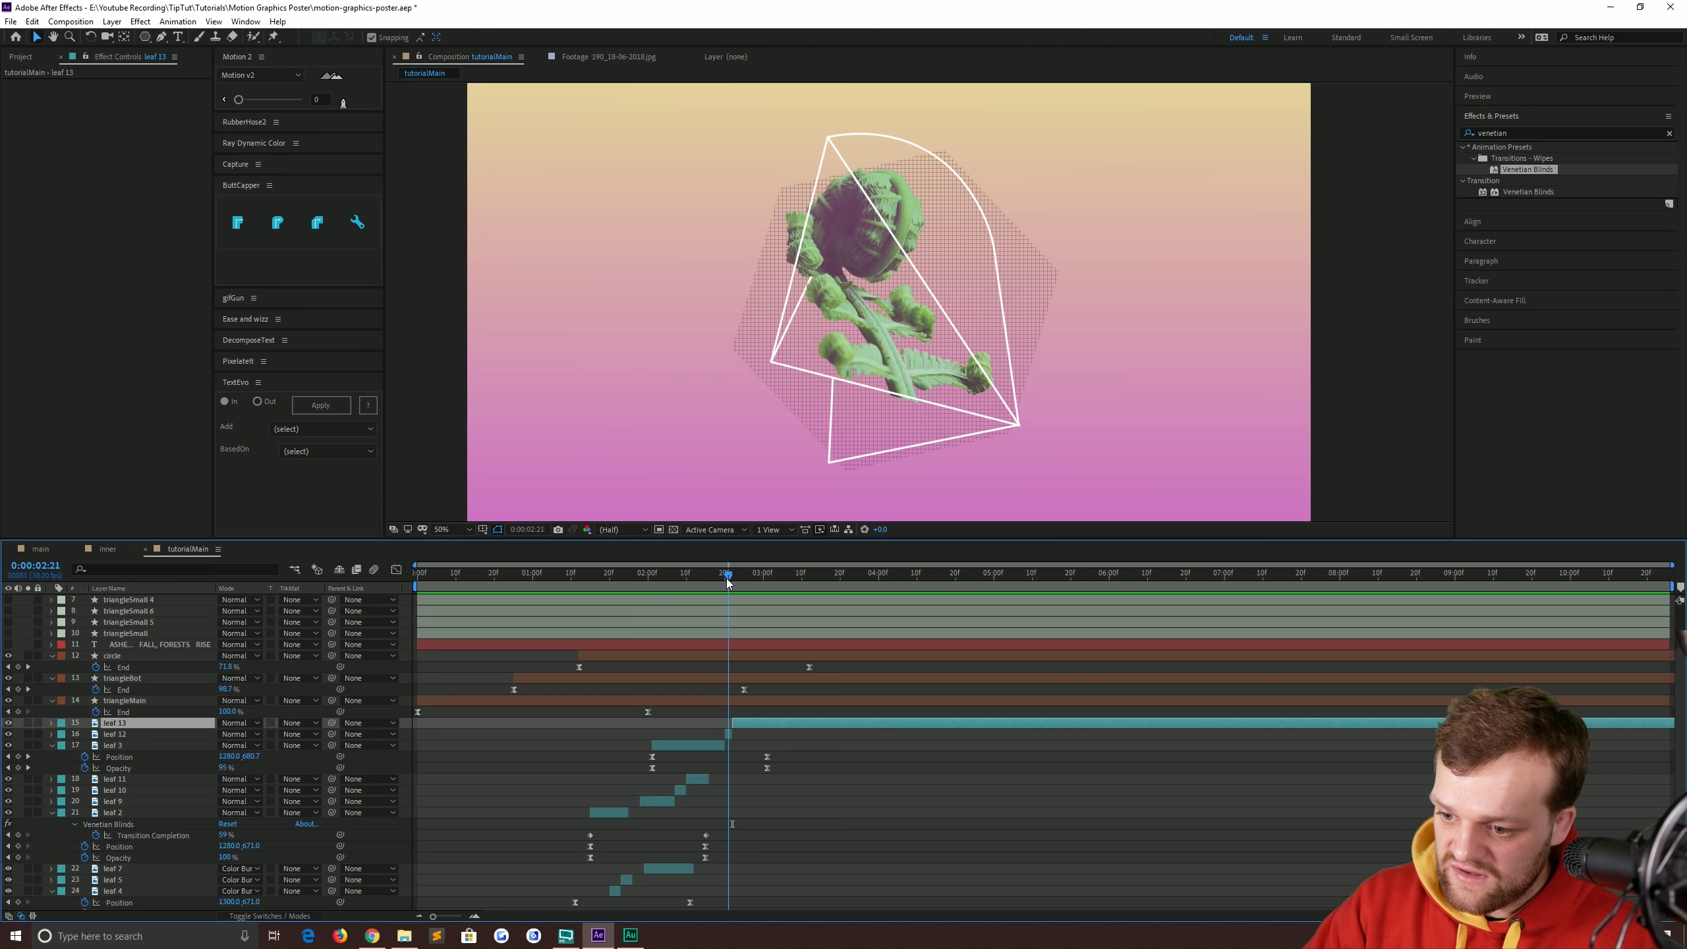
left_click(728, 734)
key("shift+Left")
key("shift+Left")
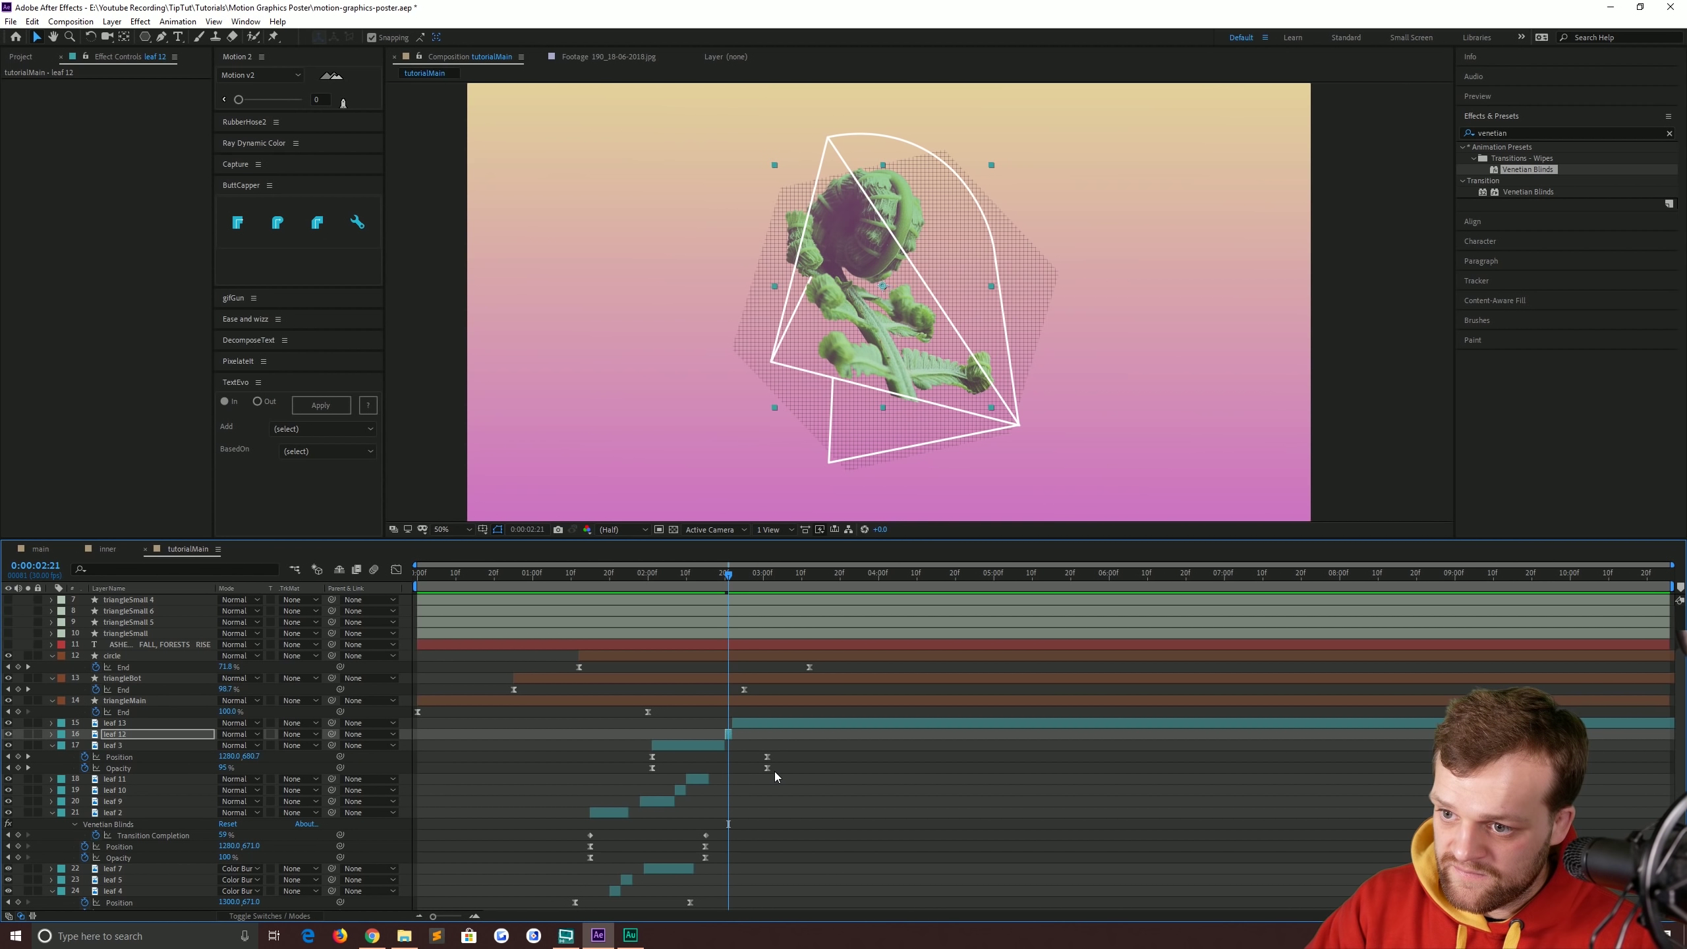
Shift the leaf 3, leaf 12 and leaf 13 layer bars earlier in the timeline.
mouse_move(720, 574)
left_mouse_down()
mouse_move(752, 580)
mouse_move(707, 583)
mouse_move(740, 587)
left_mouse_up()
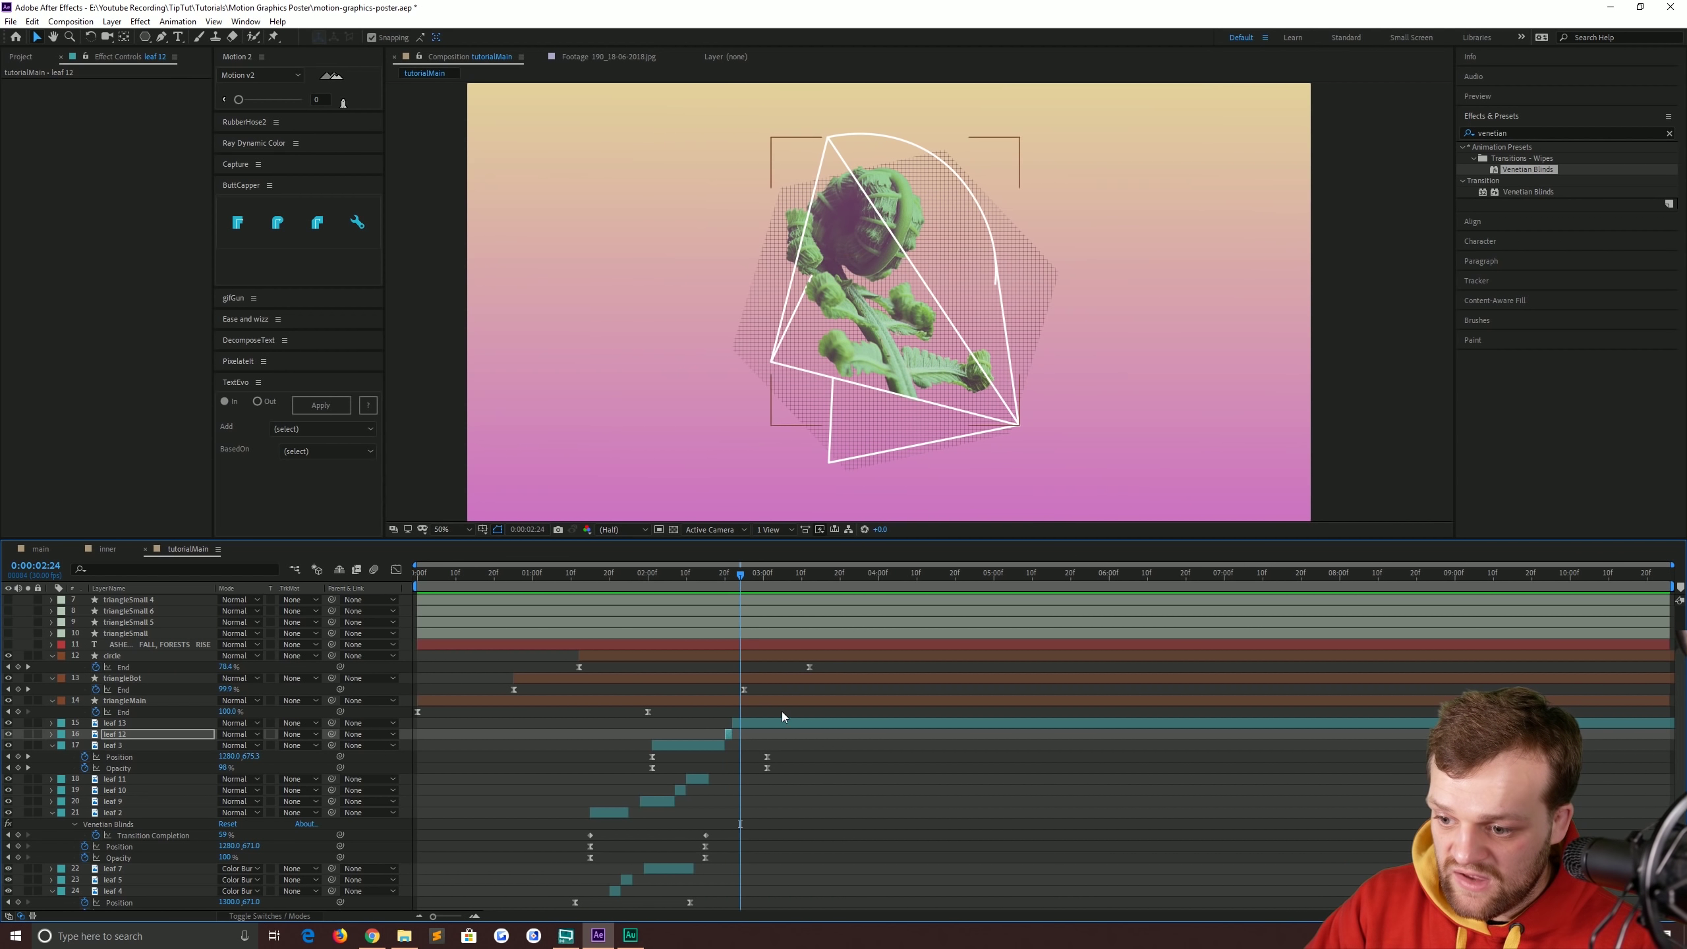
left_click(734, 724)
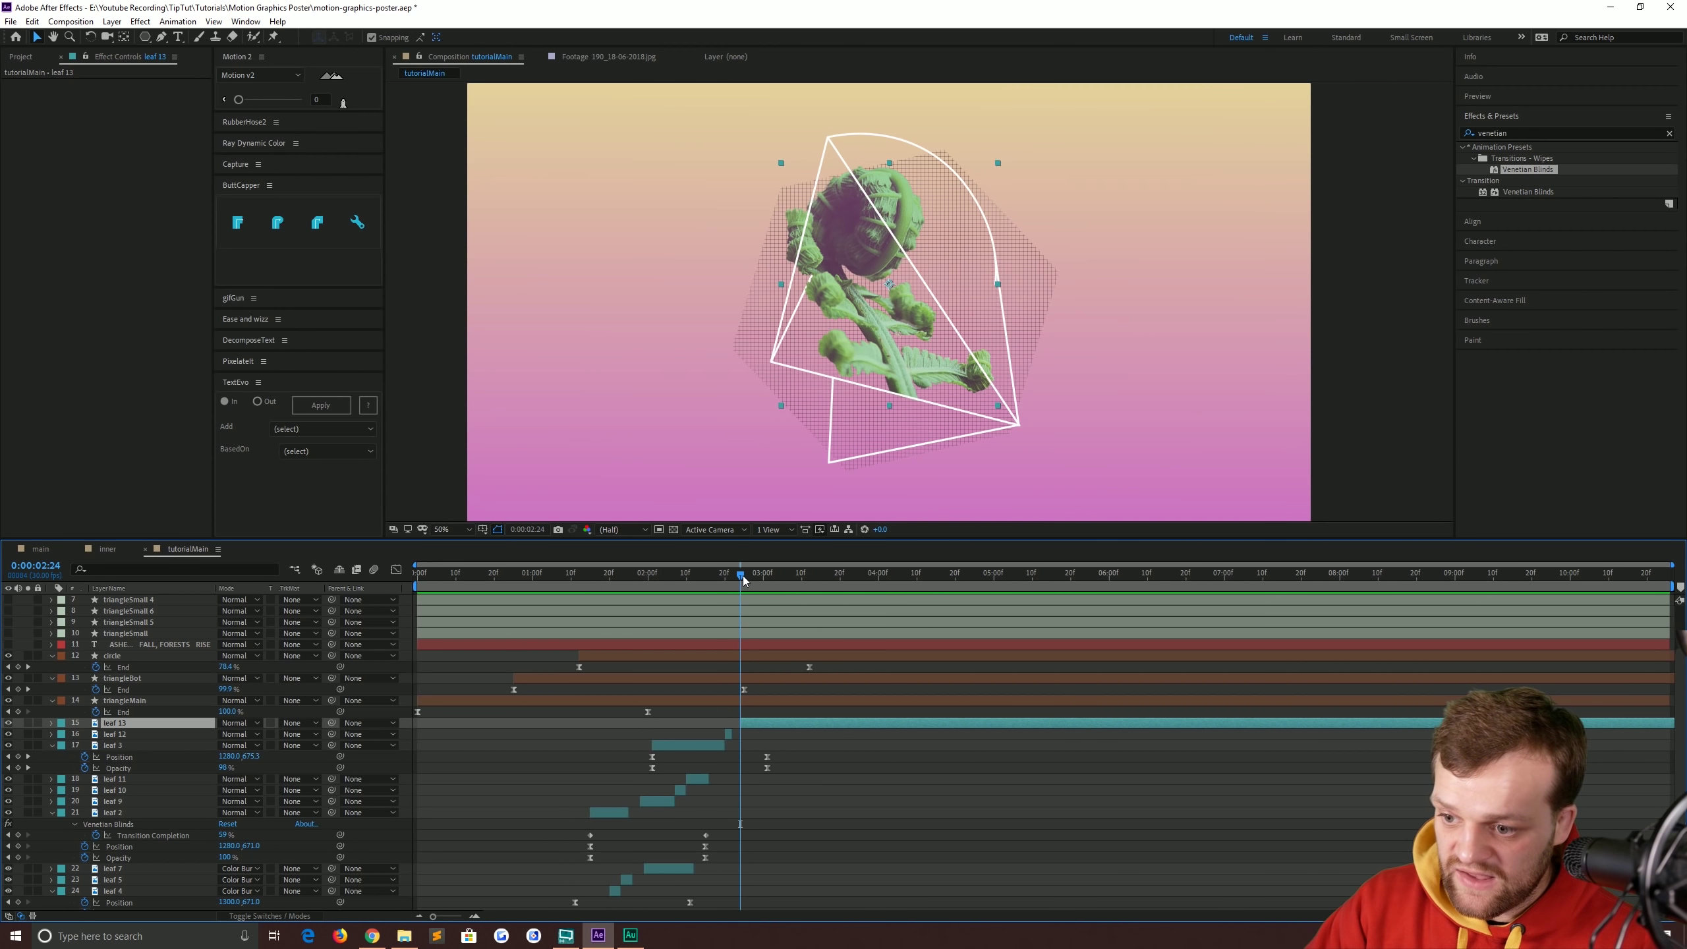
mouse_move(734, 580)
left_mouse_down()
mouse_move(701, 587)
mouse_move(763, 588)
mouse_move(702, 588)
left_mouse_up()
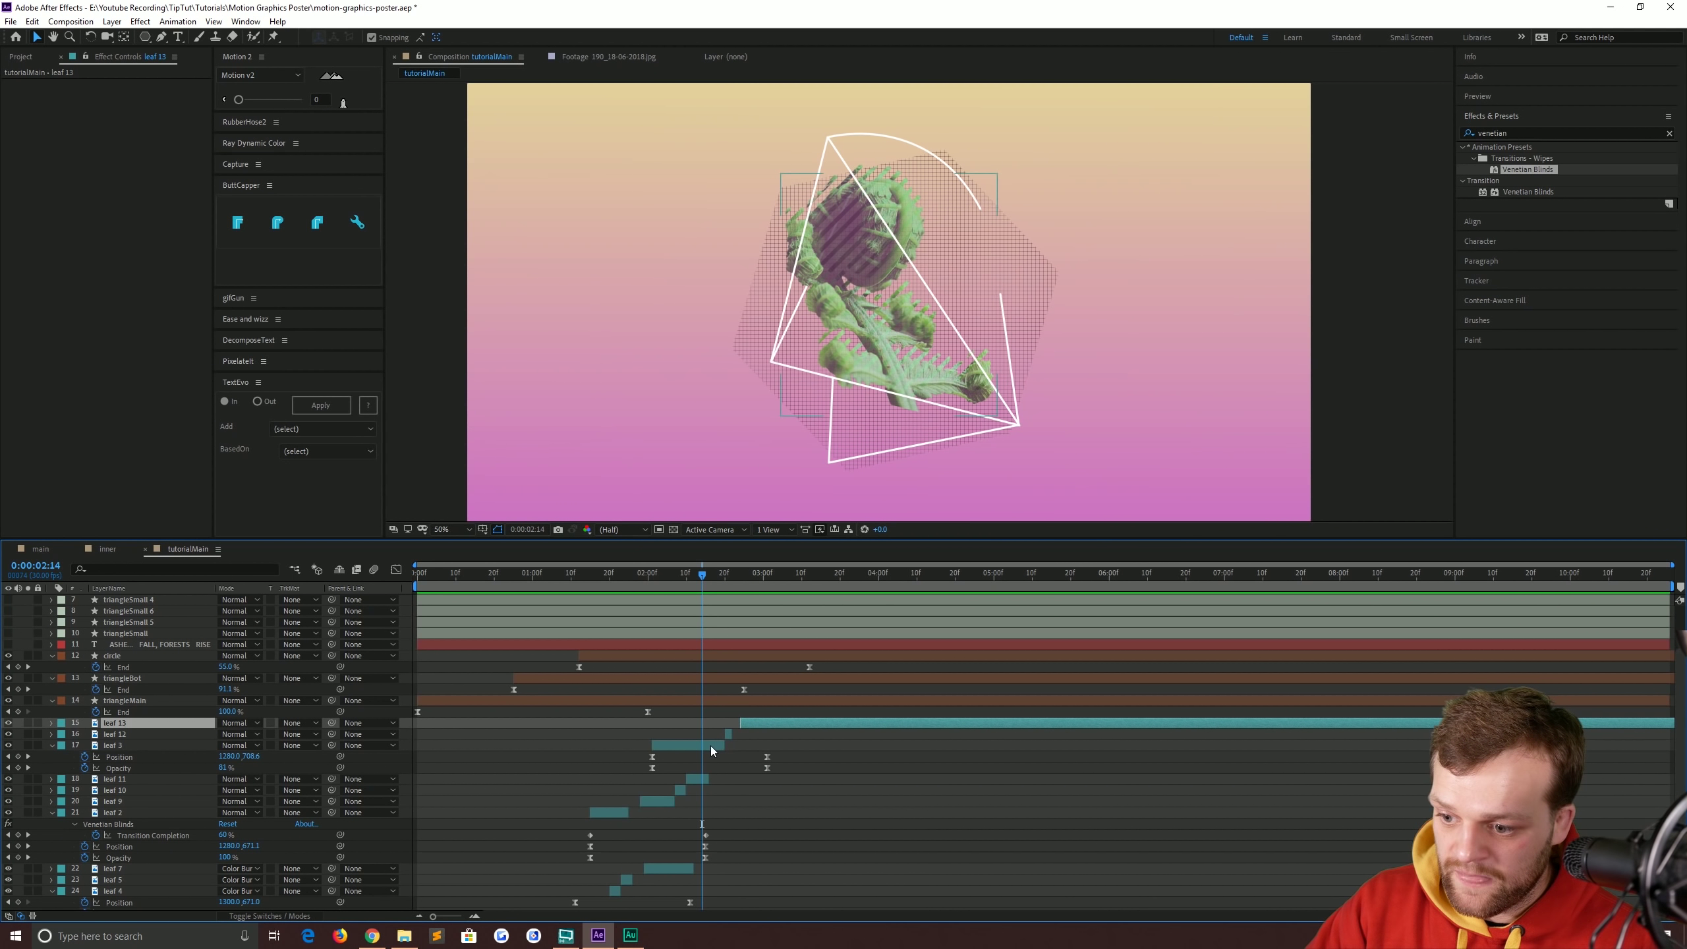
left_click(710, 746)
left_click(756, 724, "shift")
left_click_drag(710, 746, 698, 746)
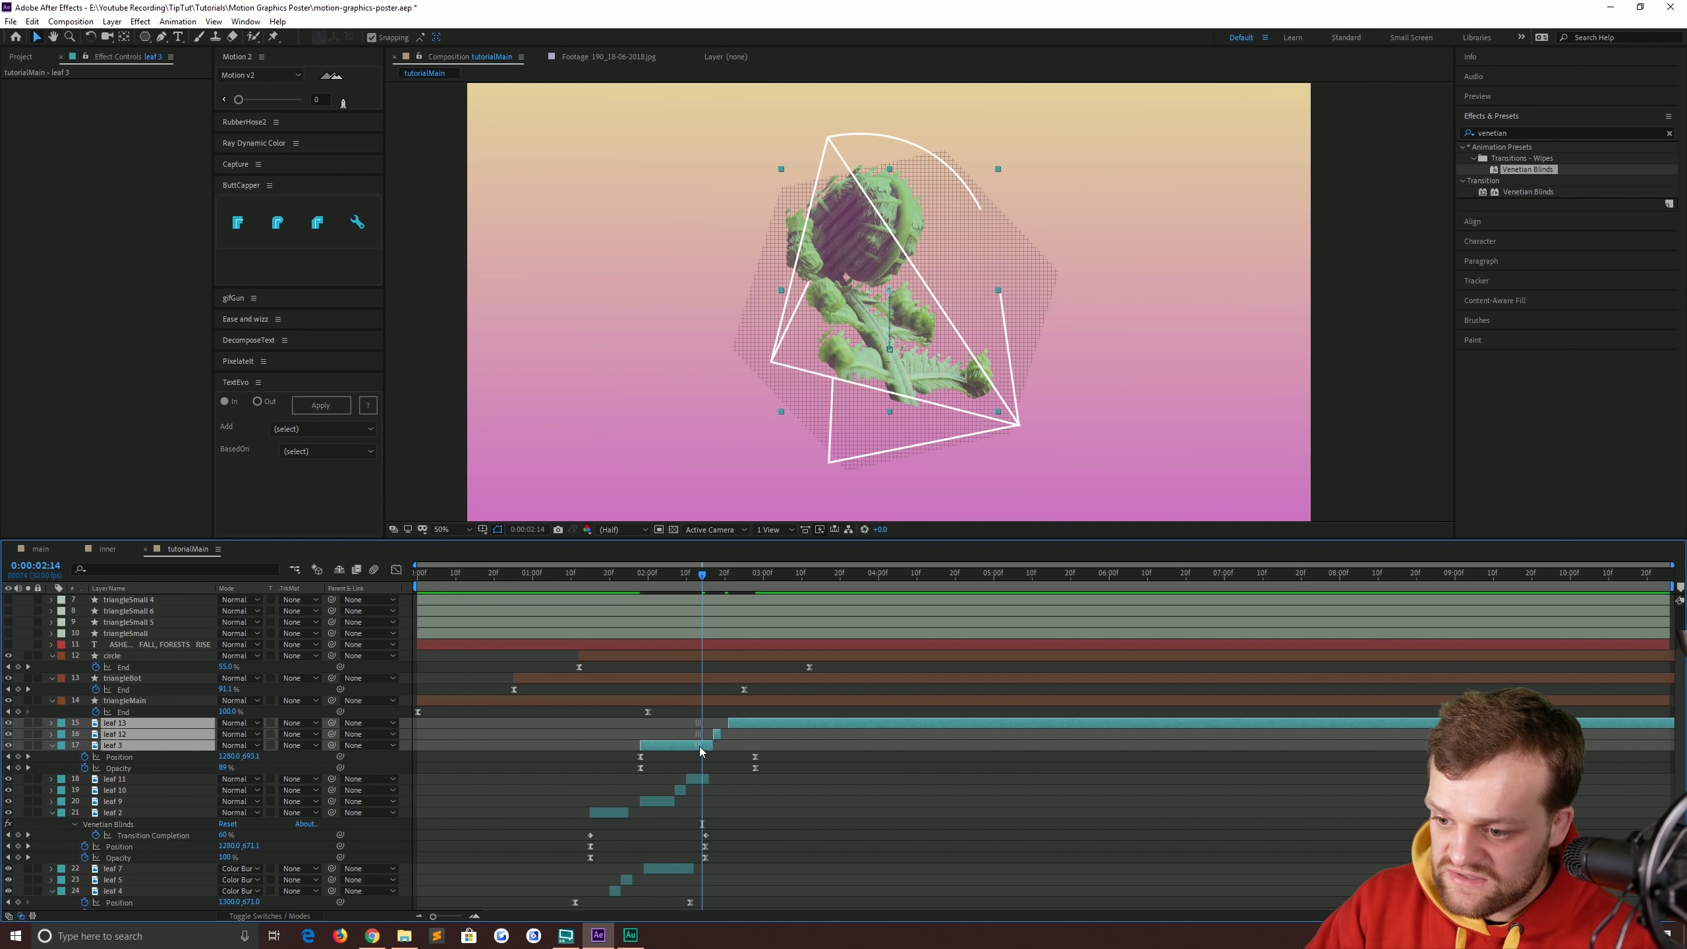
mouse_move(704, 577)
left_mouse_down()
mouse_move(747, 581)
mouse_move(729, 586)
left_mouse_up()
left_click_drag(669, 745, 643, 745)
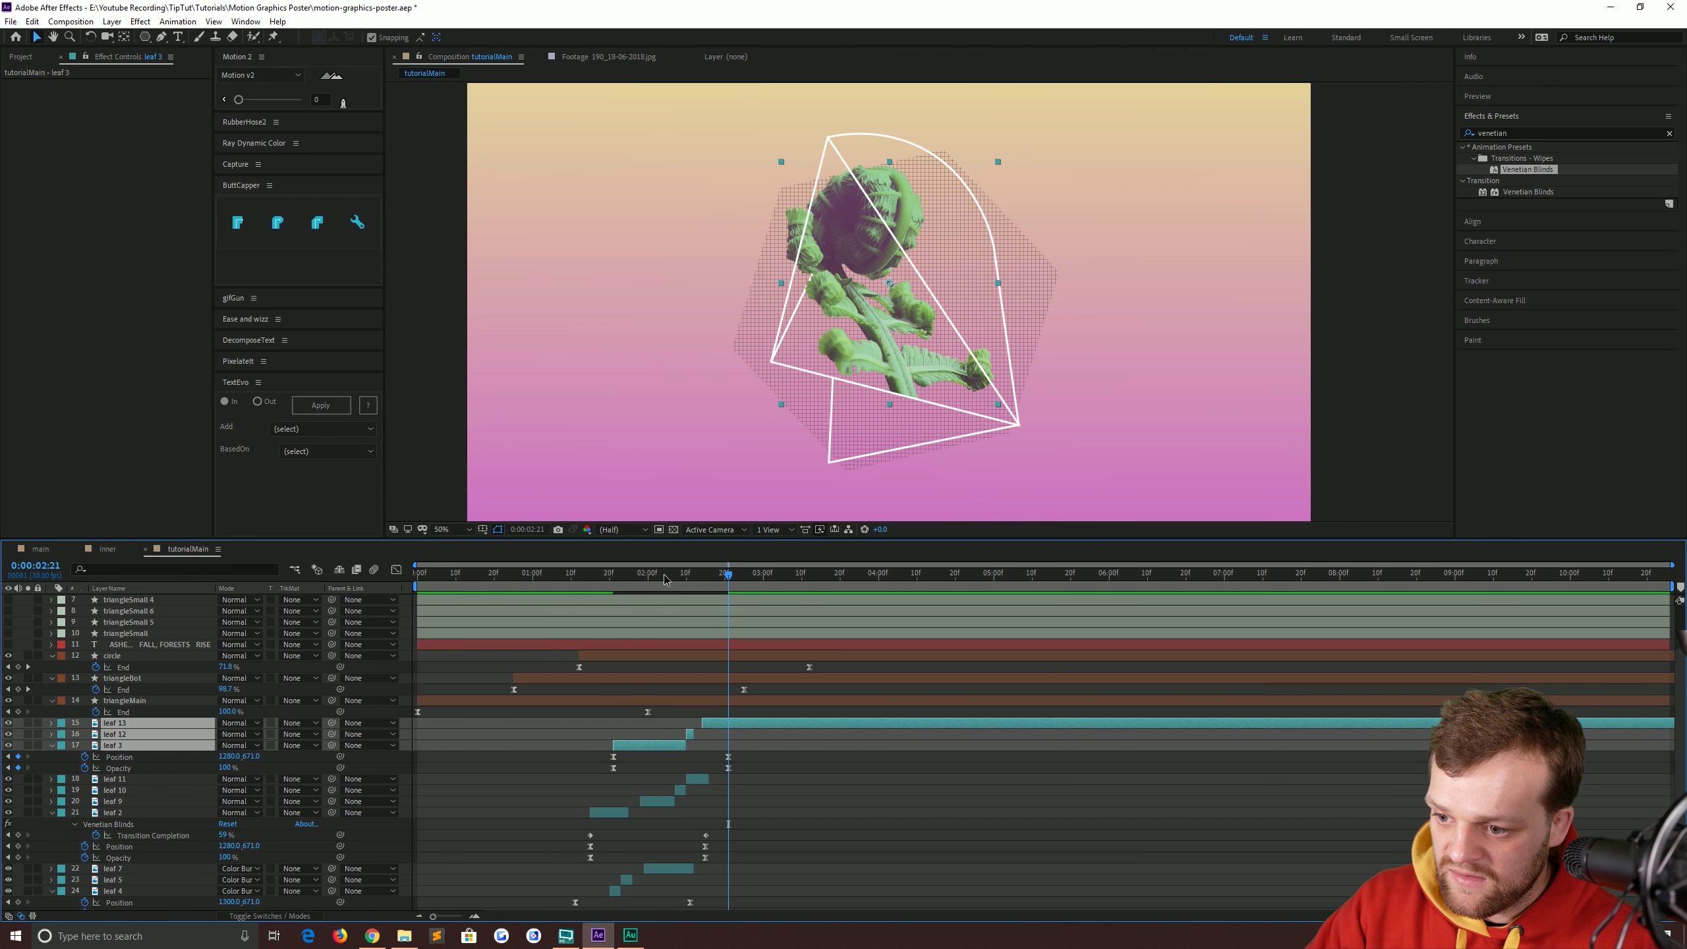
Preview the staggered leaf animation from 0:00:01:08.
left_click_drag(664, 578, 563, 623)
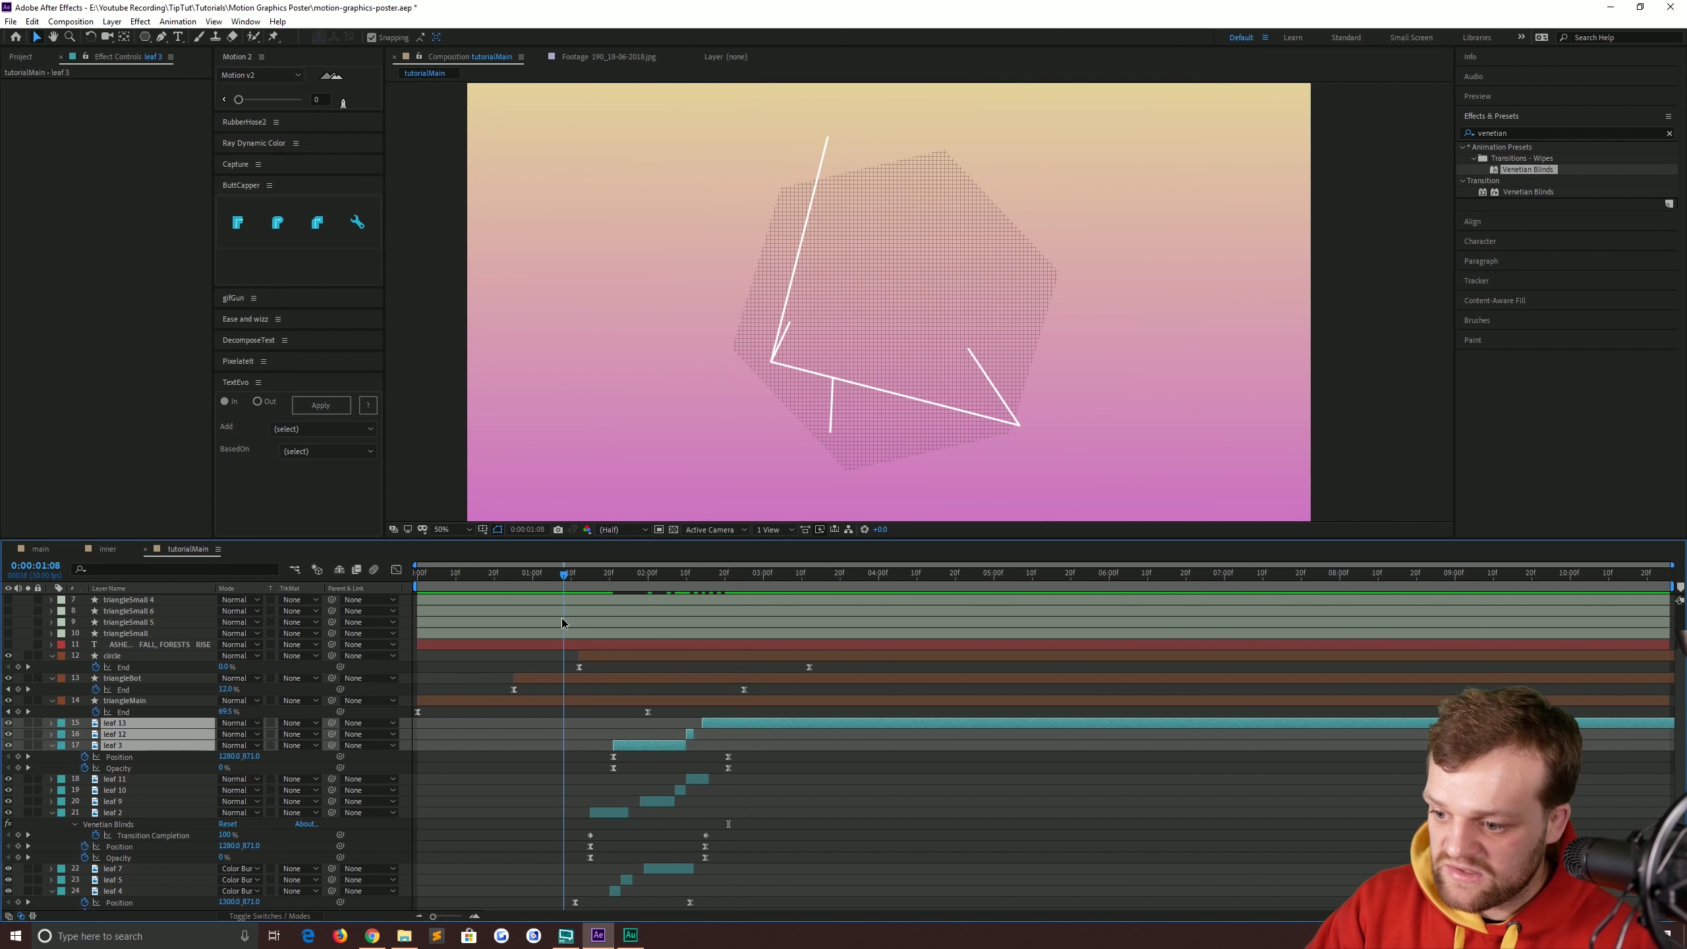
scroll(544, 776, "down", 3)
key("space")
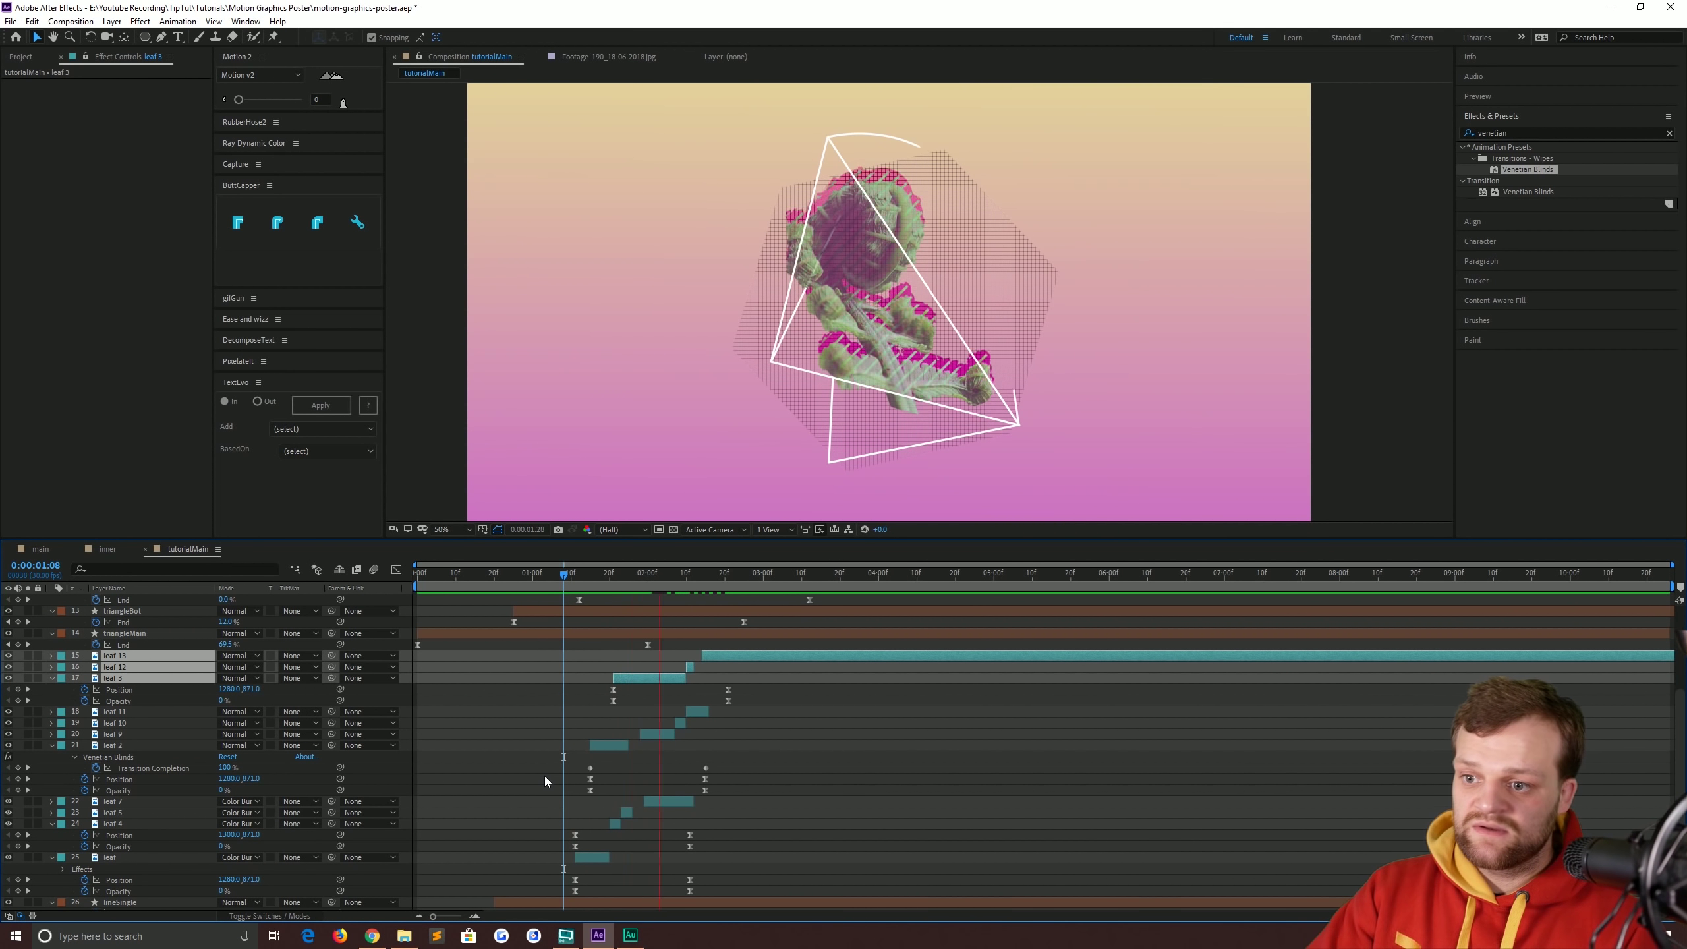
key("space")
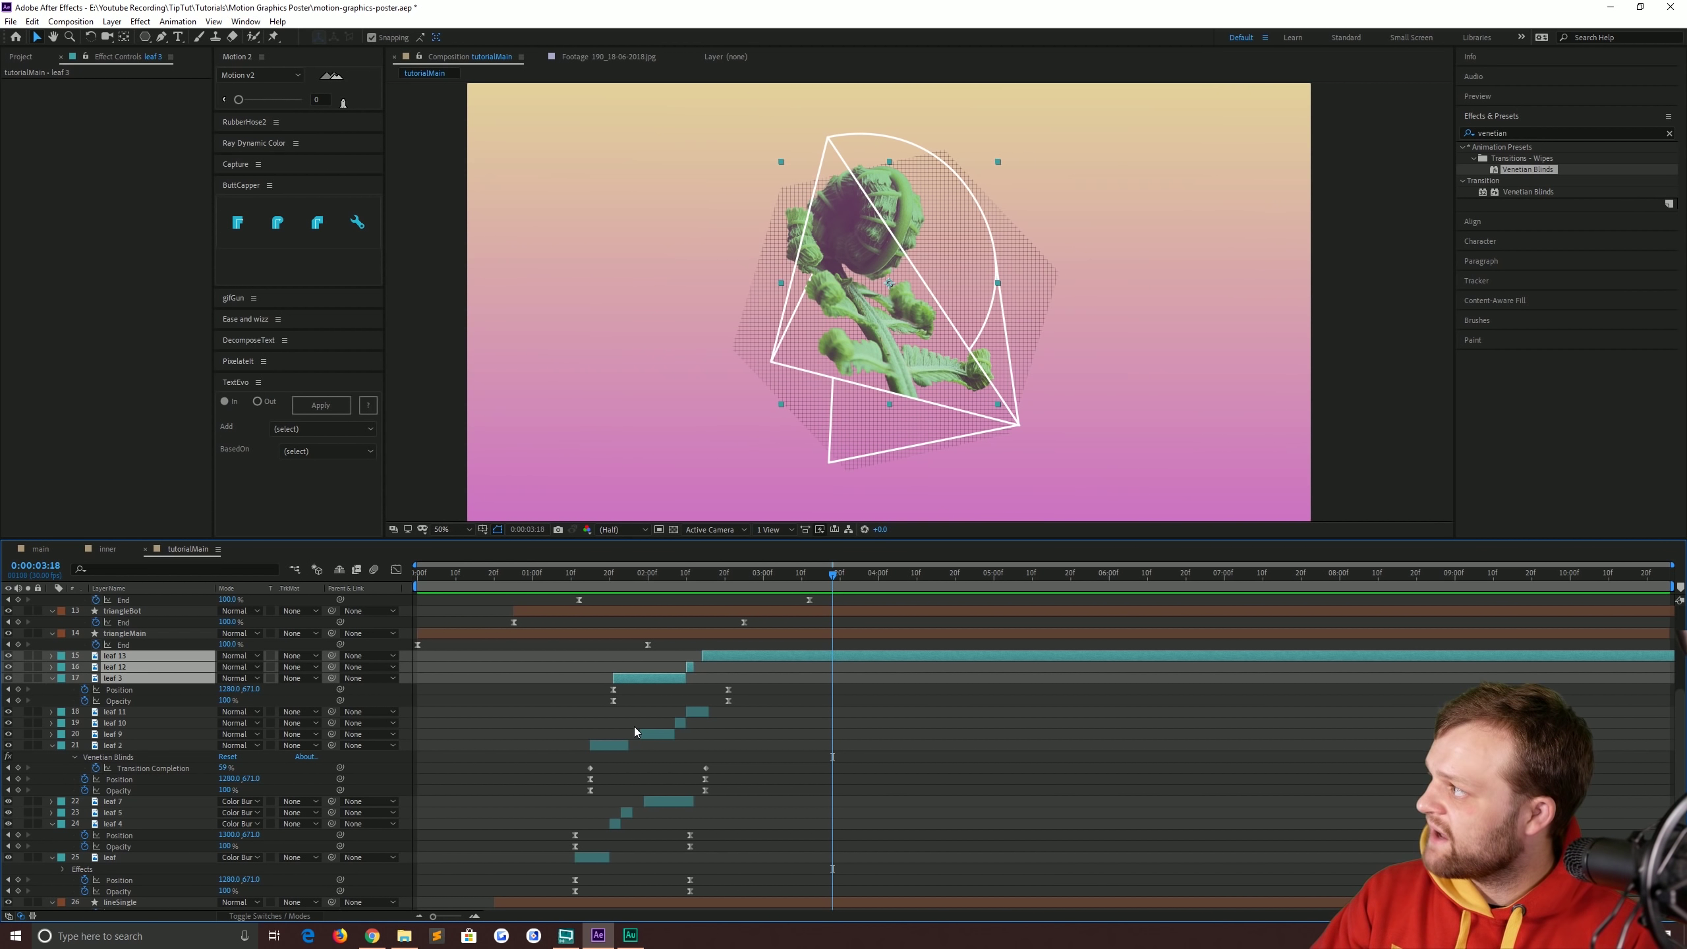
Collapse the property rows of all layers from leaf 13 down to leaf.
left_click(114, 857)
left_click(116, 656, "shift")
key("u")
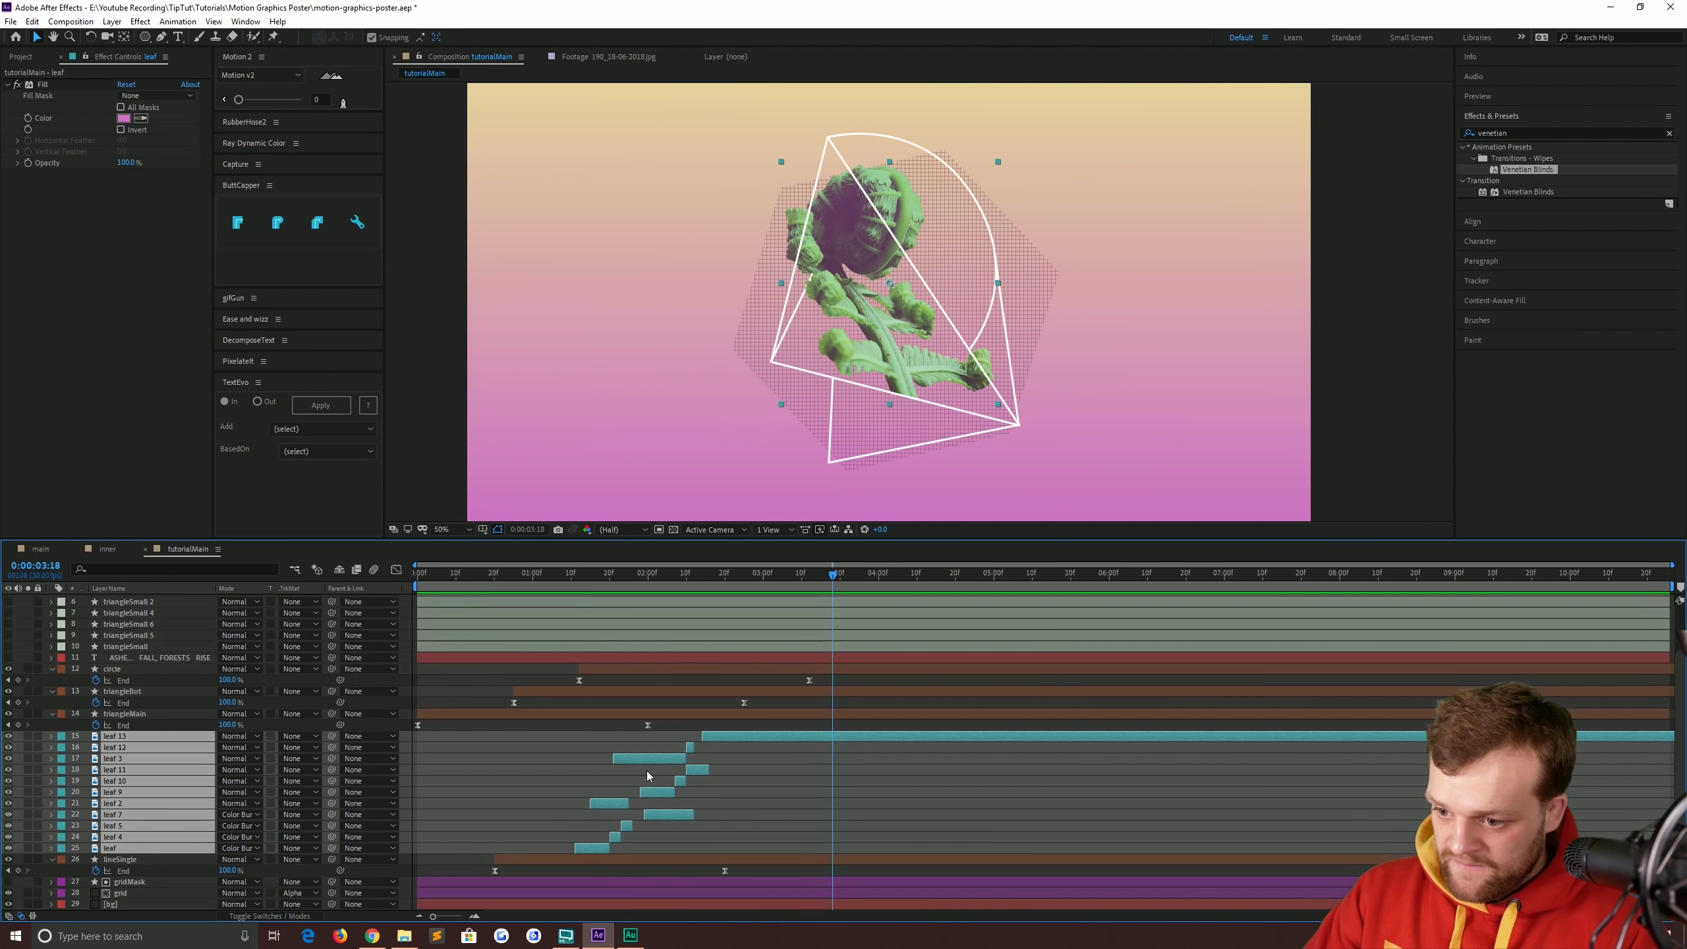
Play the full poster animation from 0:00:00:00.
left_click_drag(503, 577, 418, 579)
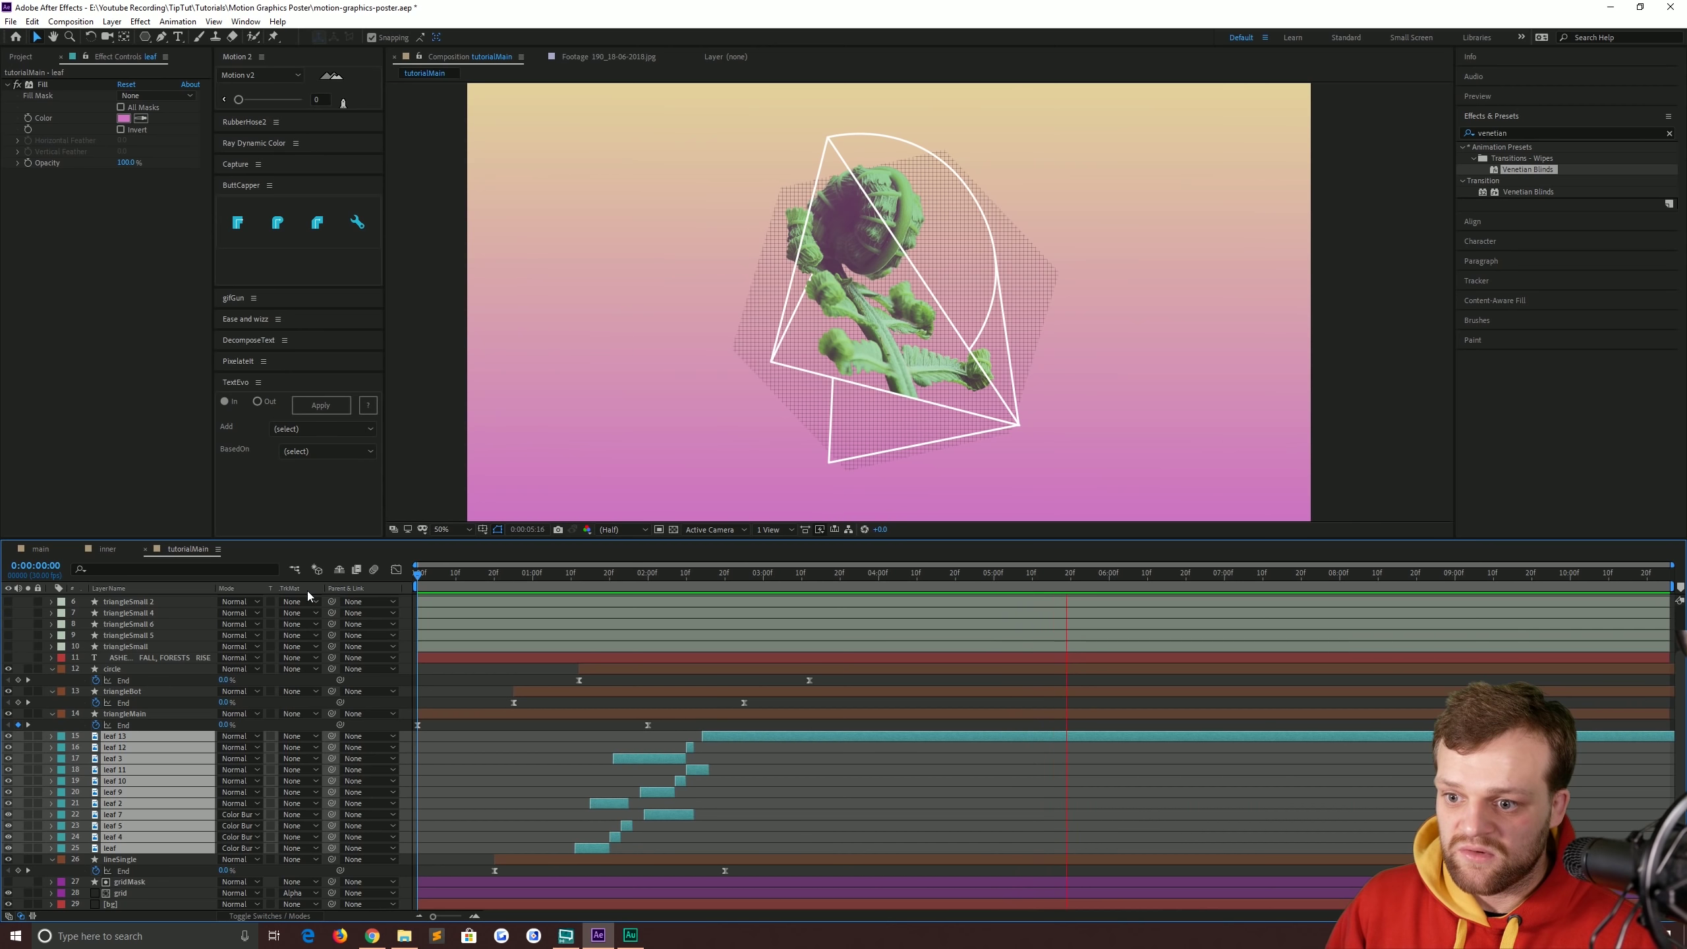
key("space")
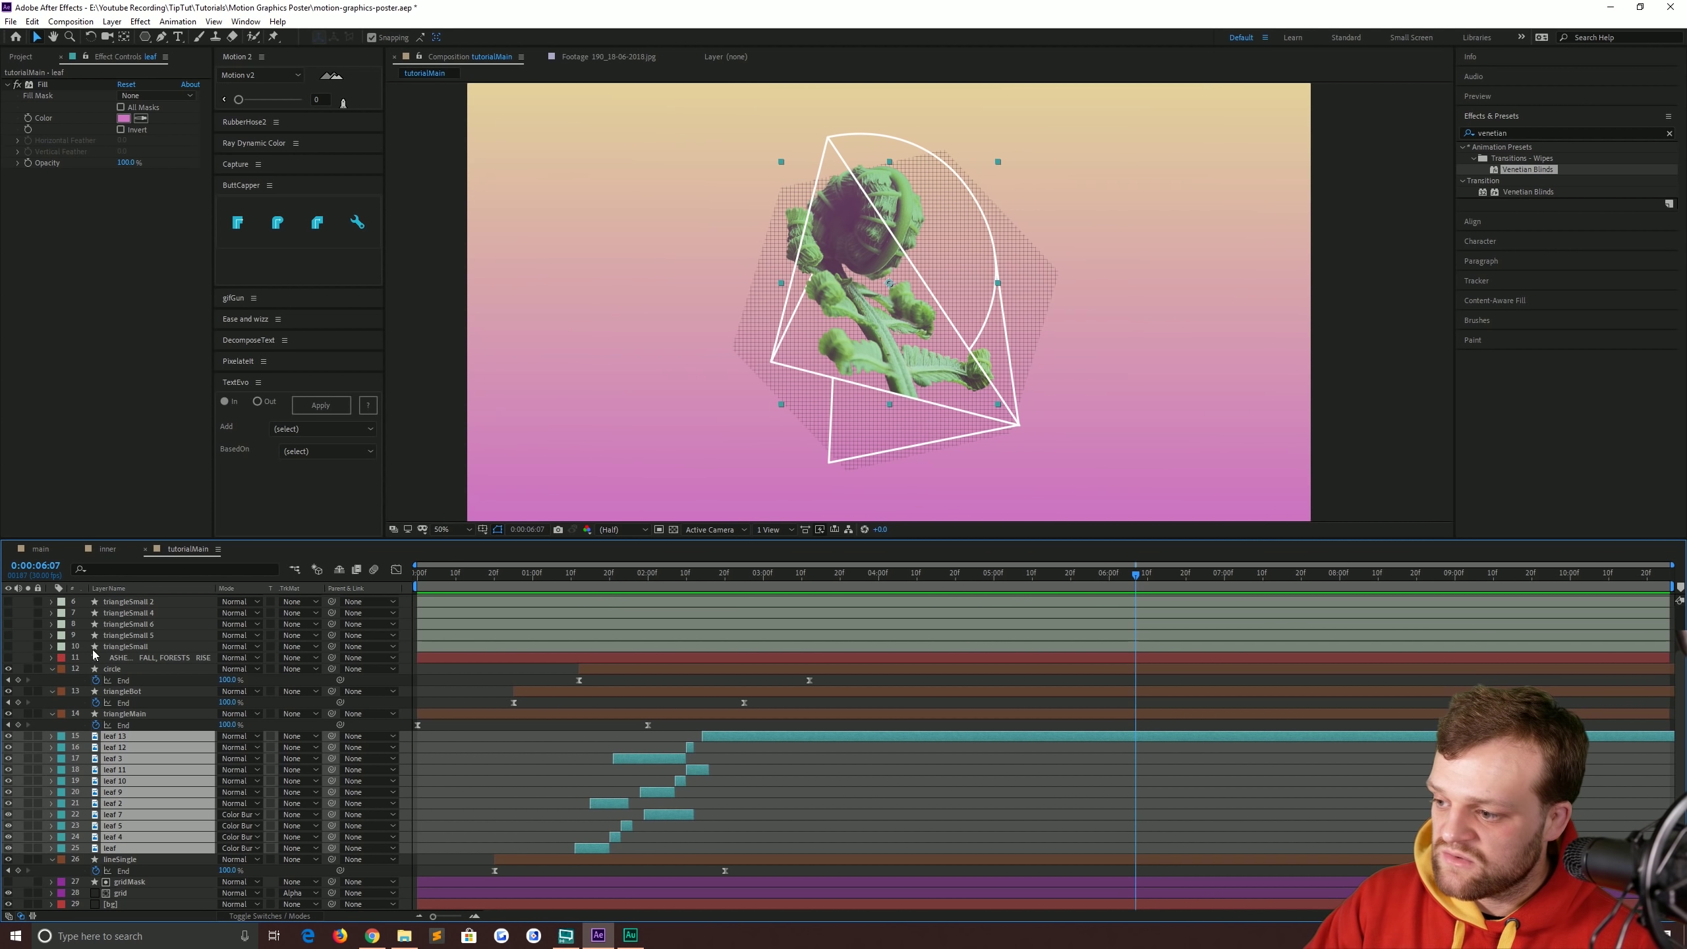
scroll(218, 699, "up", 2)
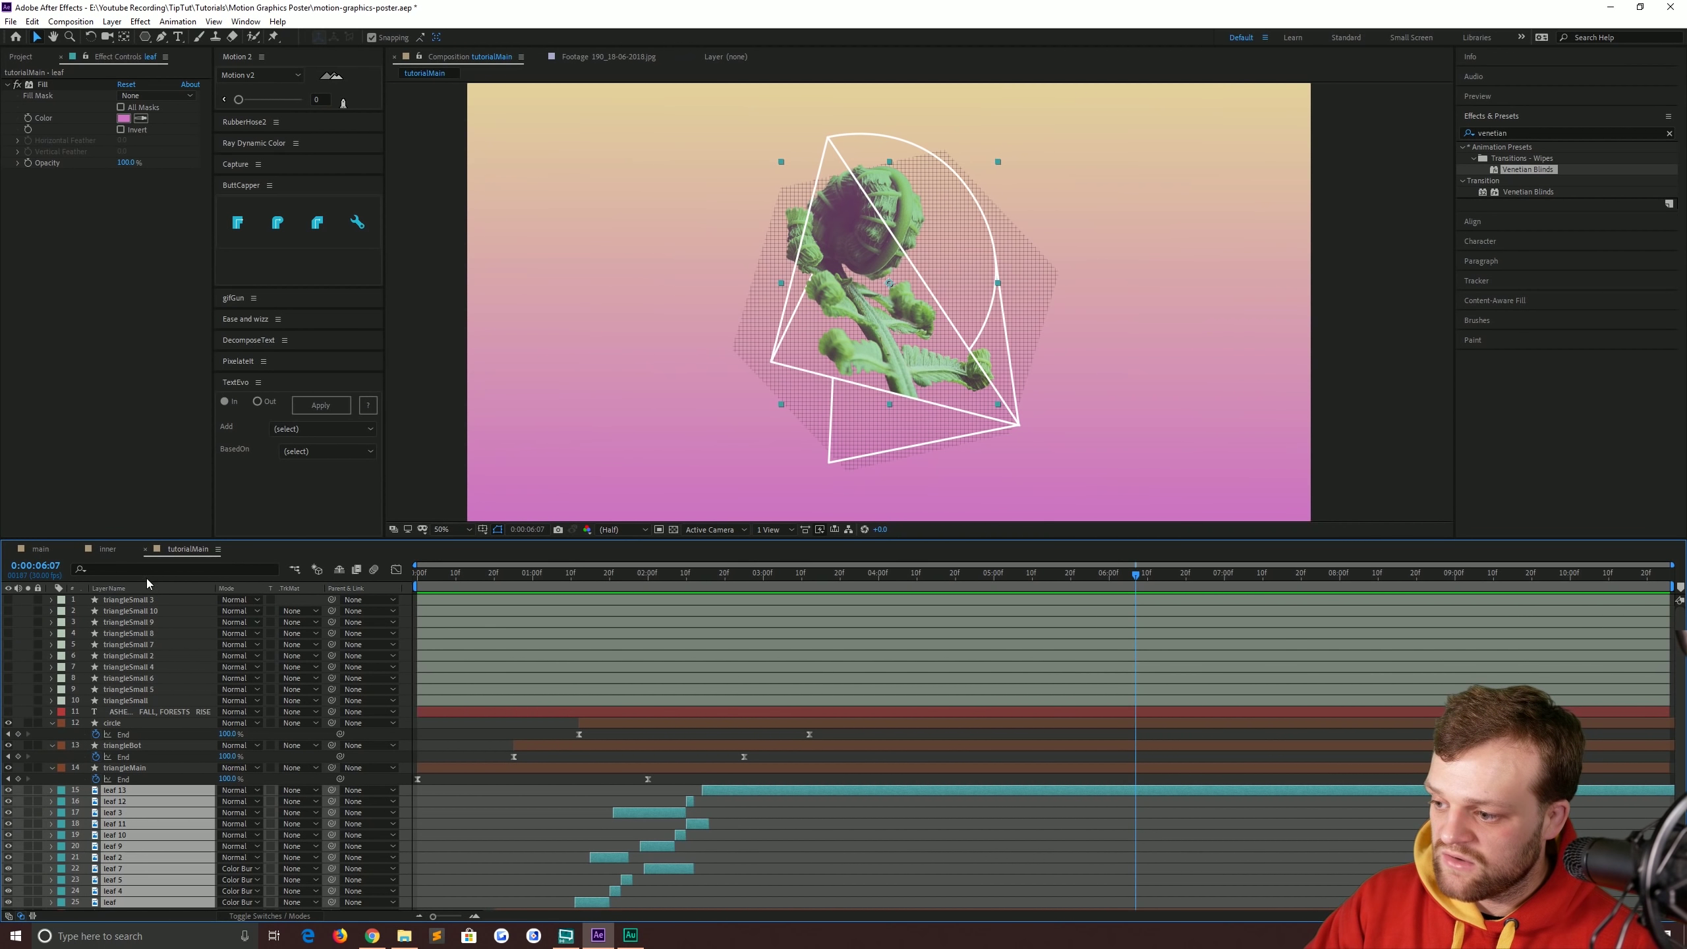